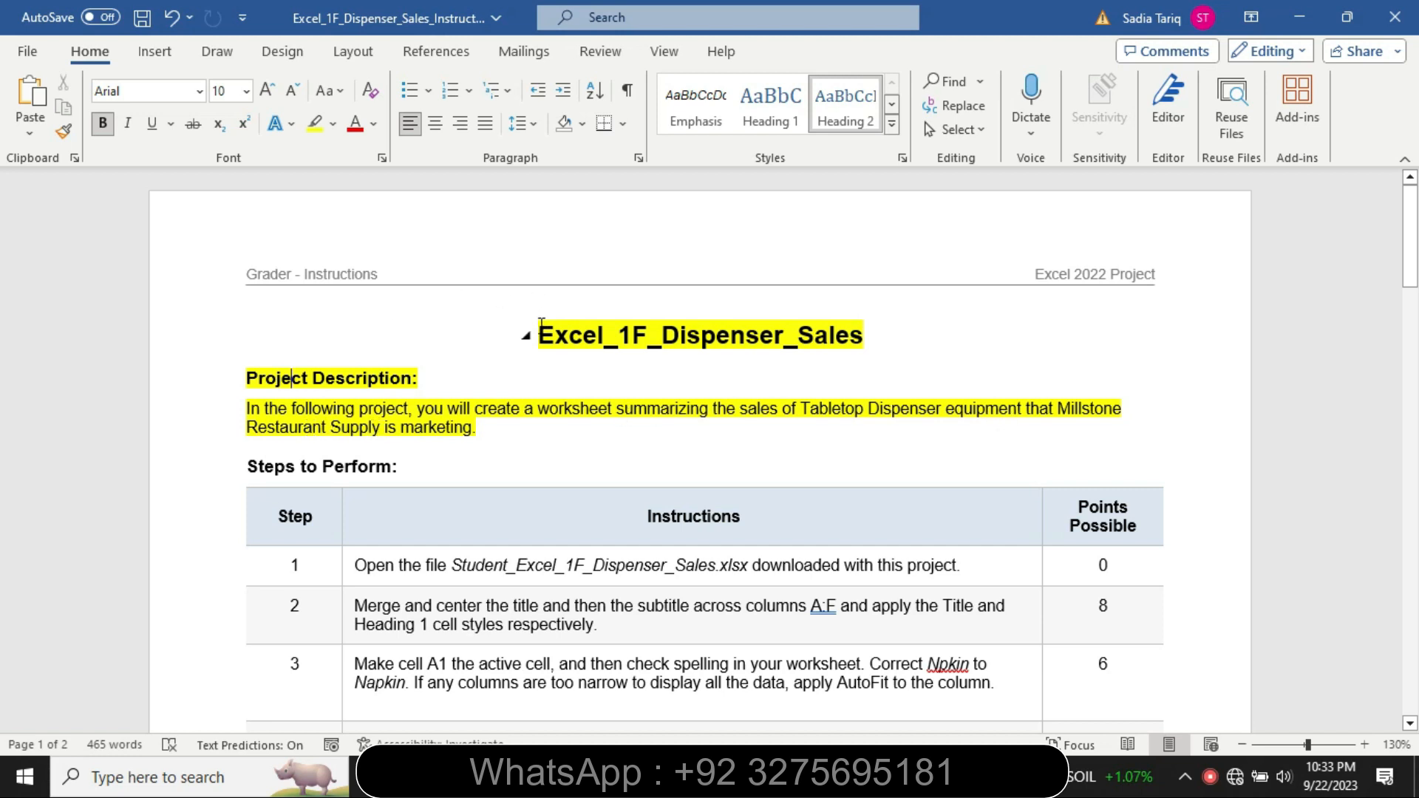
Remove the yellow highlighting from the document title and the project description above the steps table.
left_click_drag(541, 325, 525, 456)
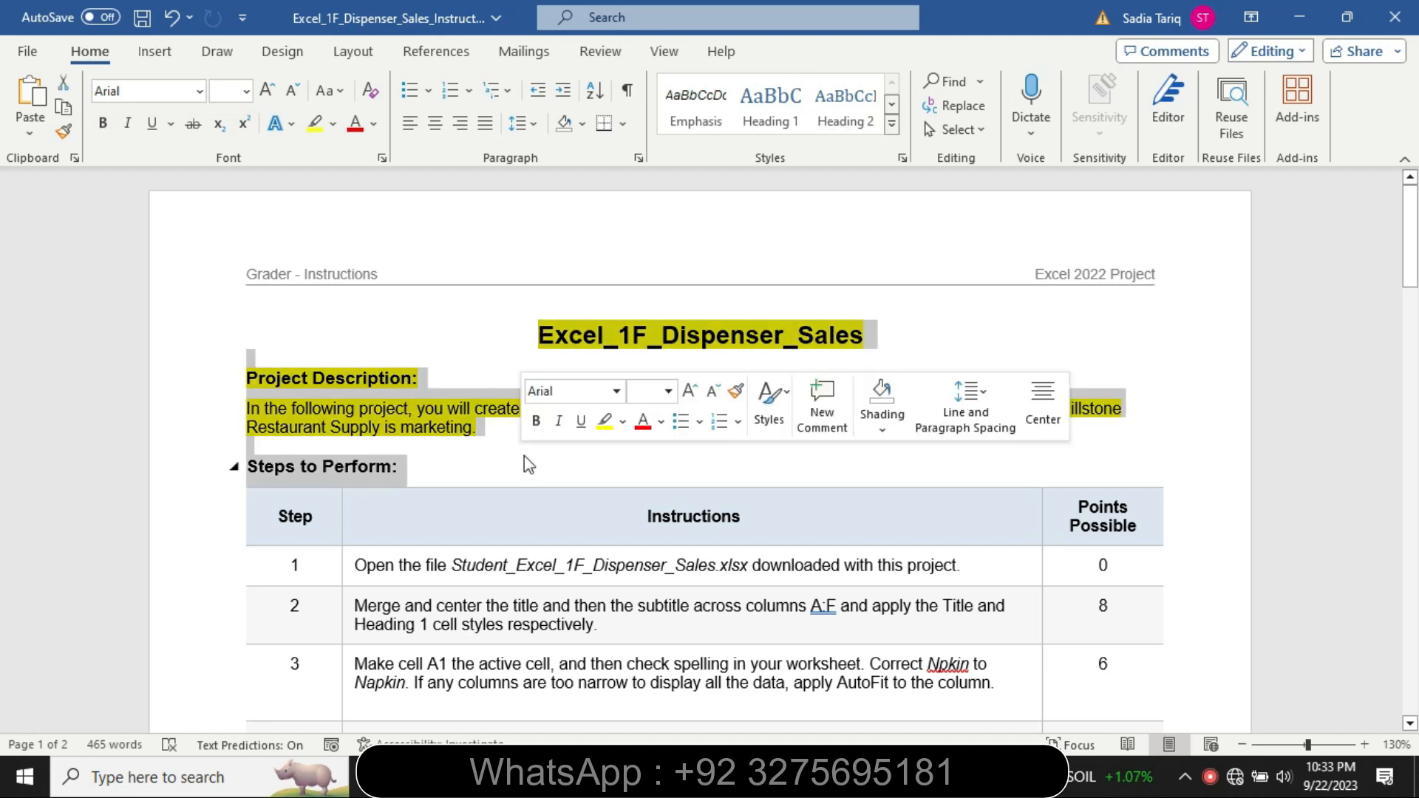
left_click(623, 422)
left_click(654, 548)
left_click(397, 466)
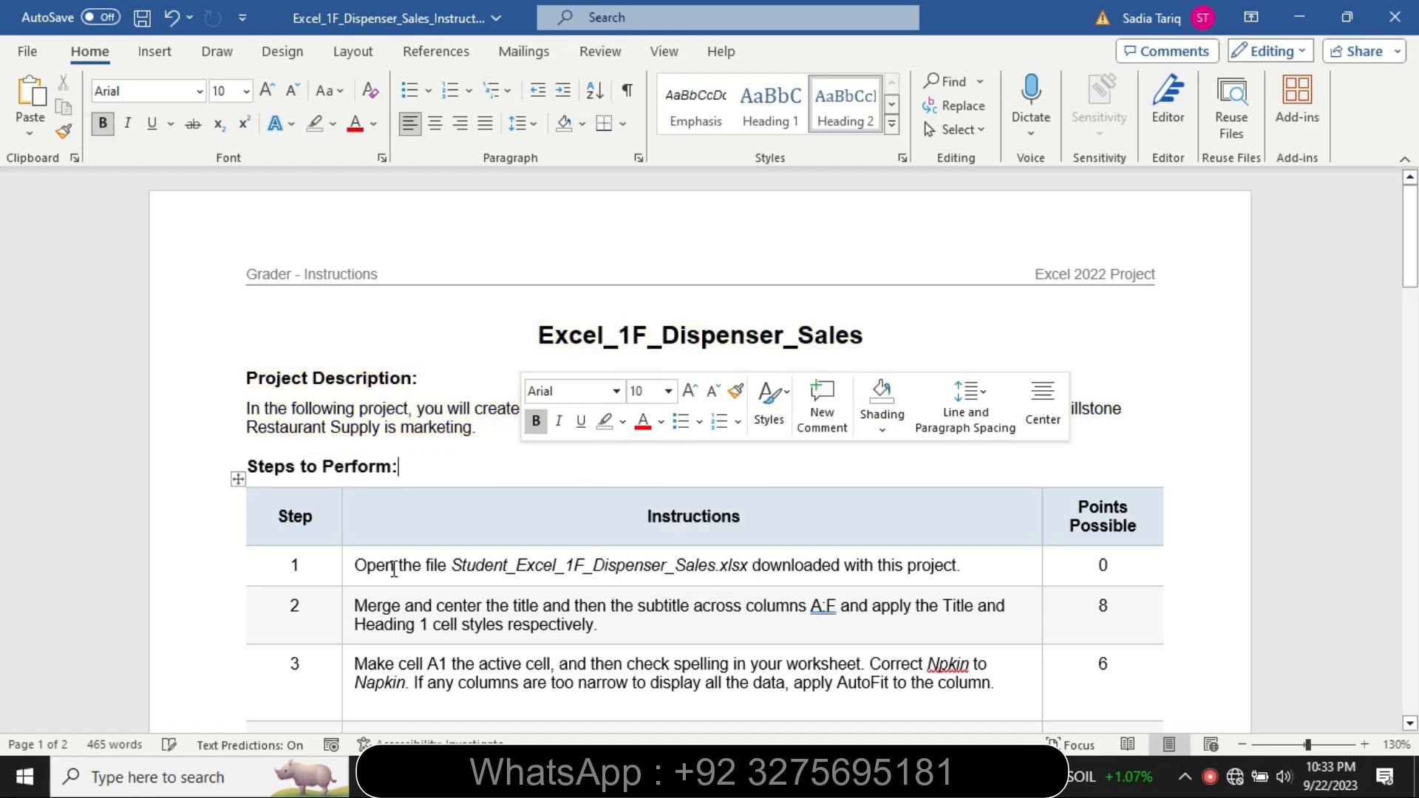
Highlight the step 1 instruction in yellow and enlarge its text to 16 pt.
left_click(340, 568)
left_click(445, 530)
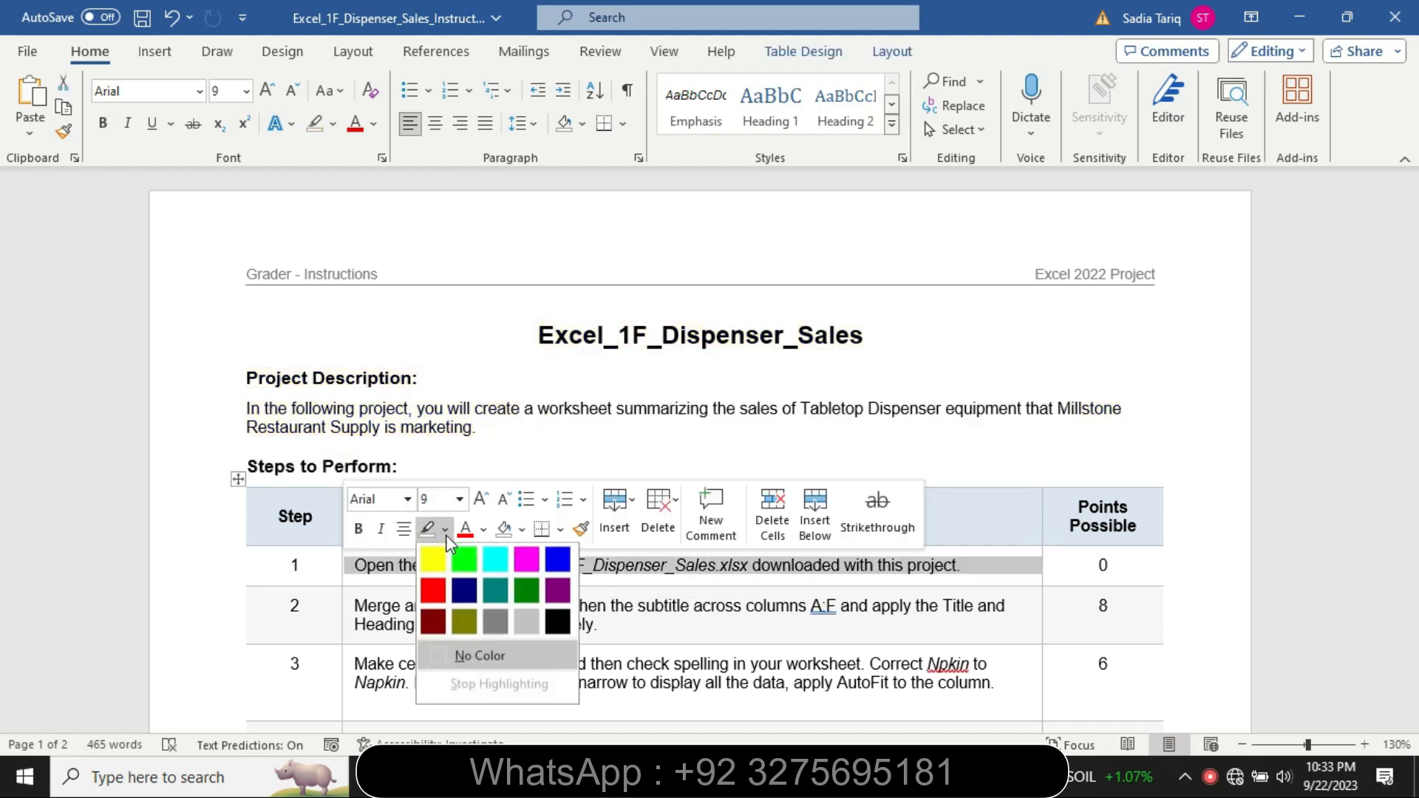
left_click(435, 565)
left_click(342, 569)
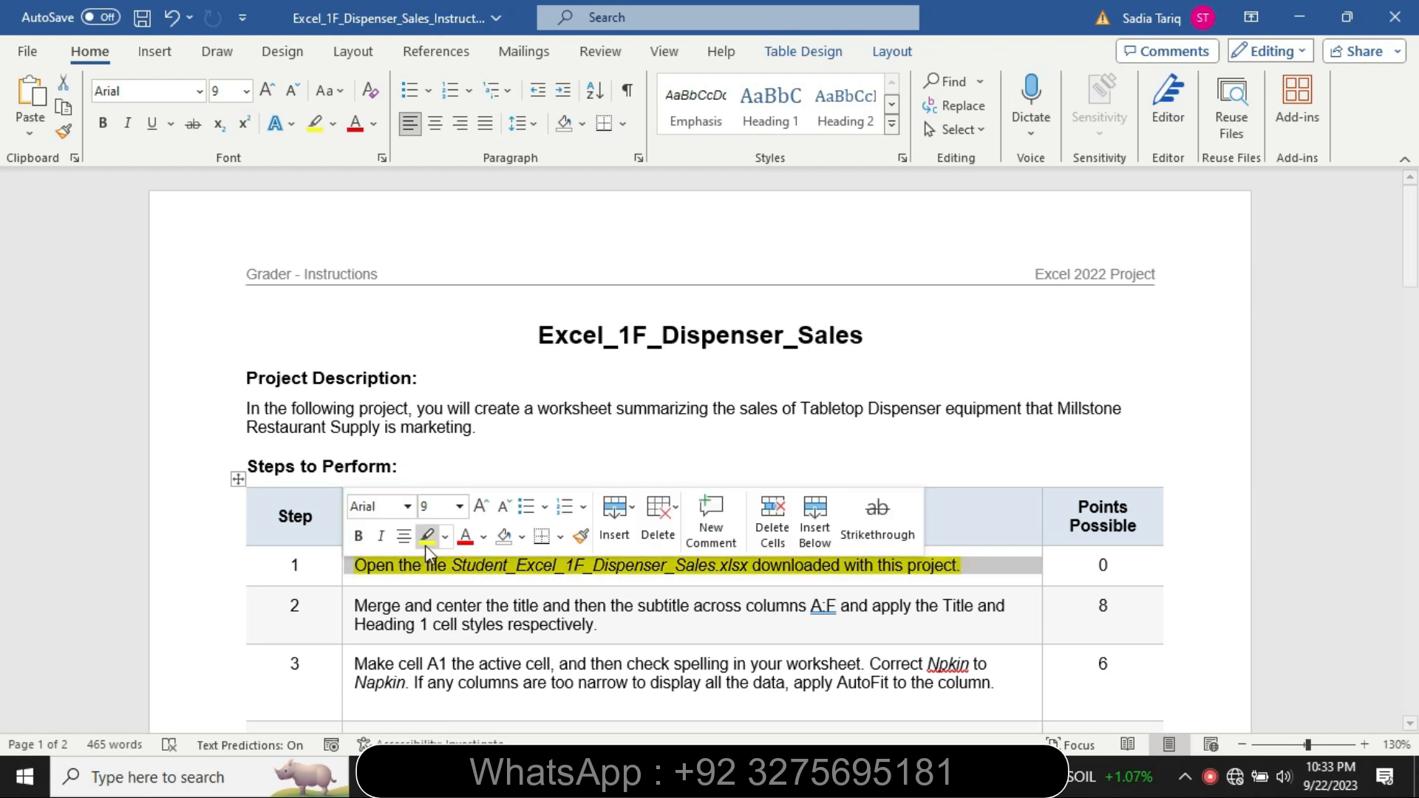
left_click(459, 507)
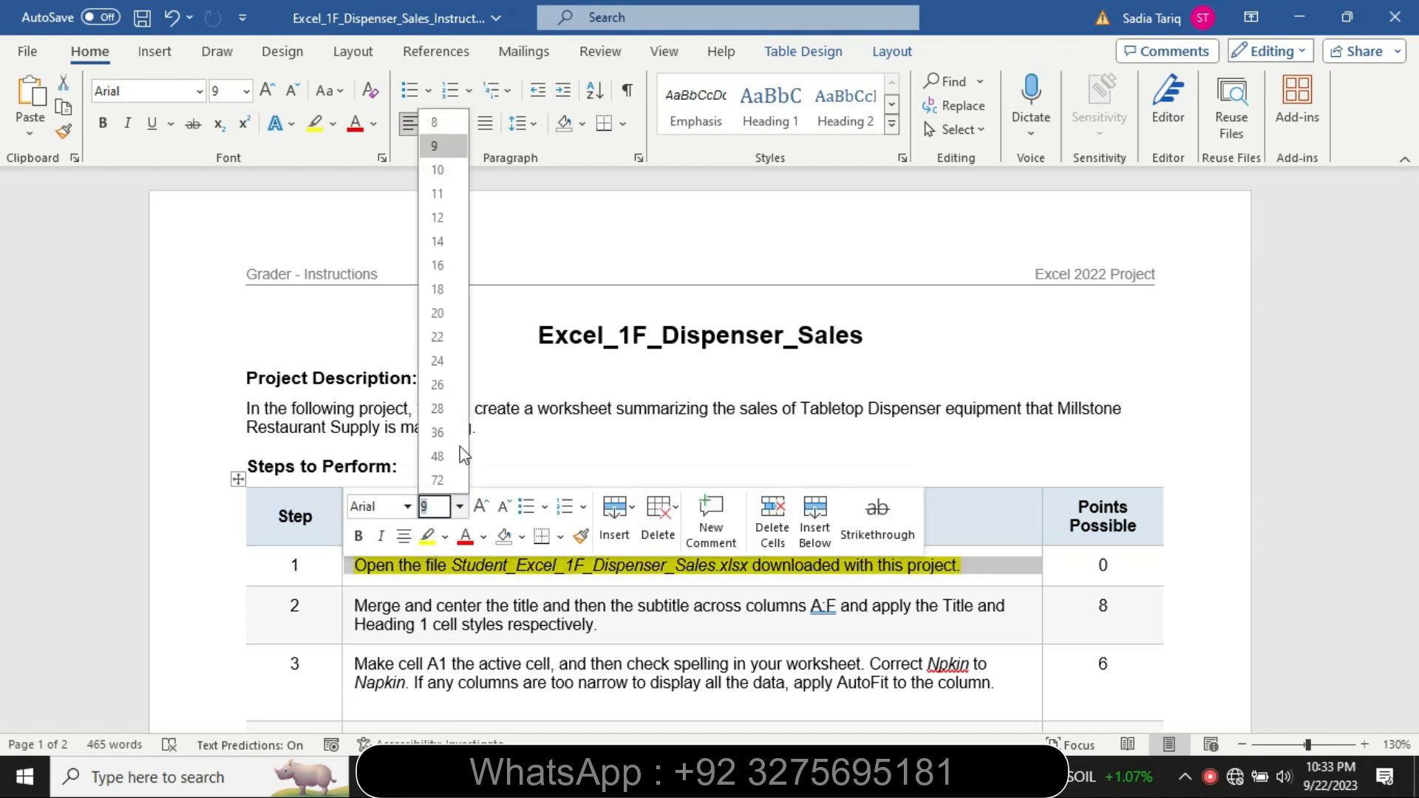
left_click(437, 265)
scroll(4, 303, "down", 2)
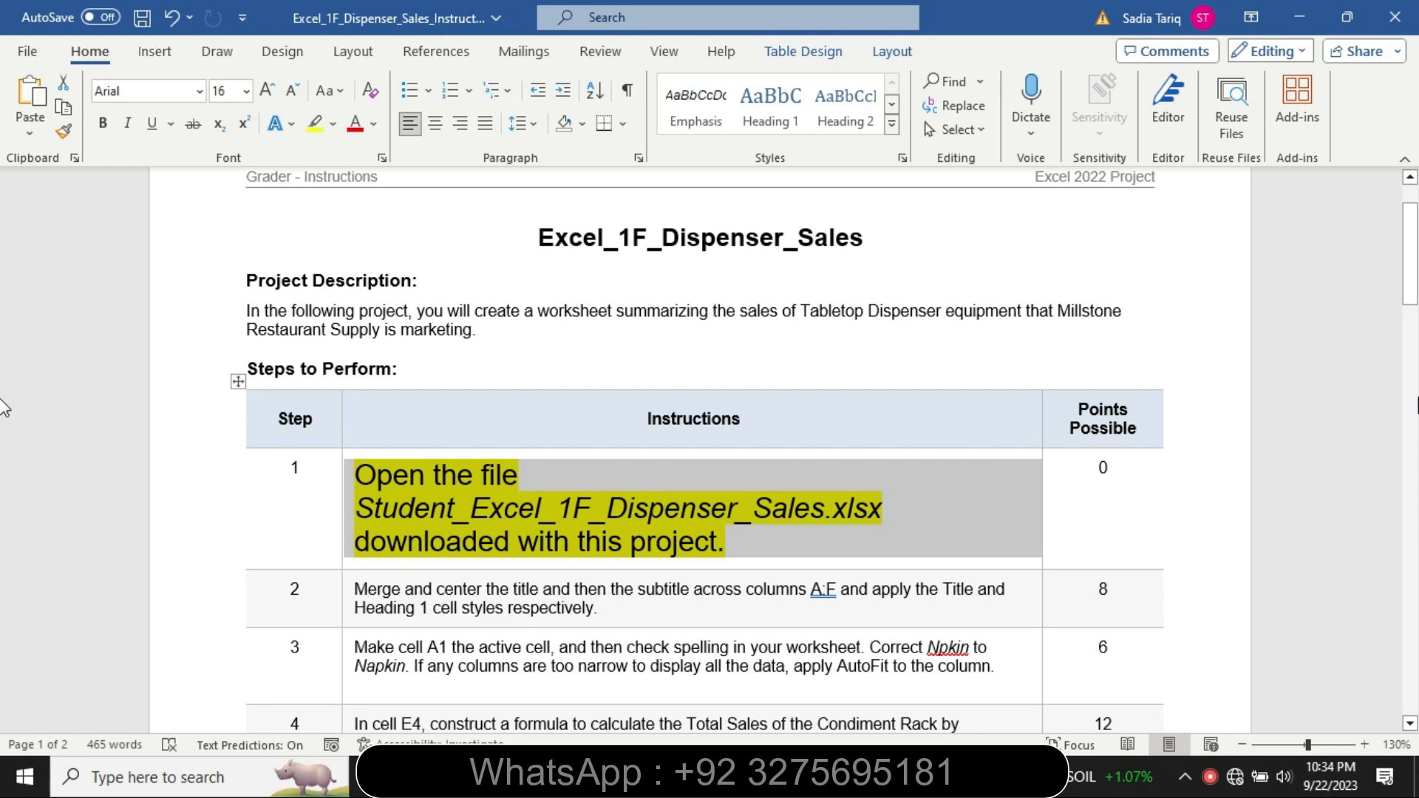
Switch to the dispenser sales workbook in Excel to view its data, and return to the Word instructions.
key("alt+Tab")
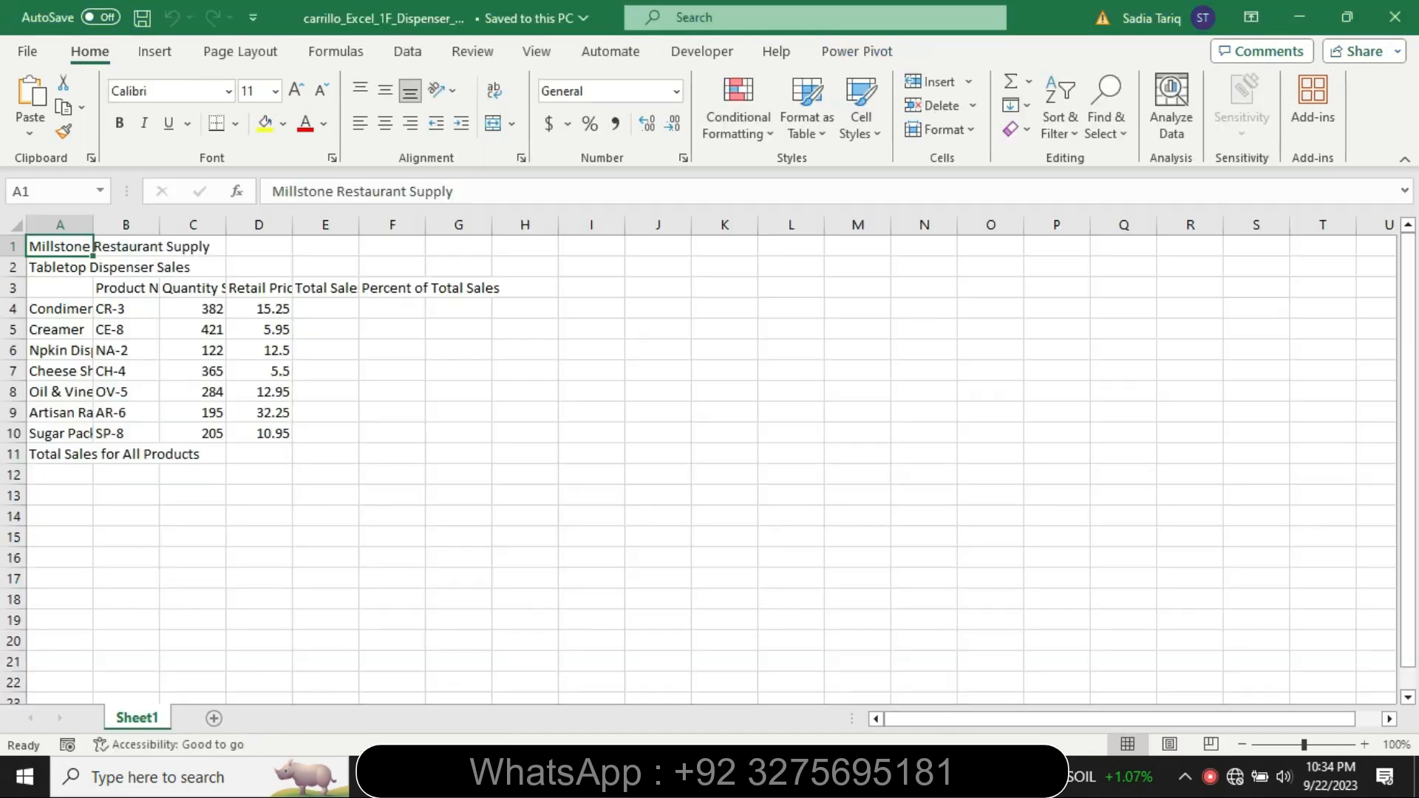
left_click_drag(1409, 378, 1410, 377)
key("alt+Tab")
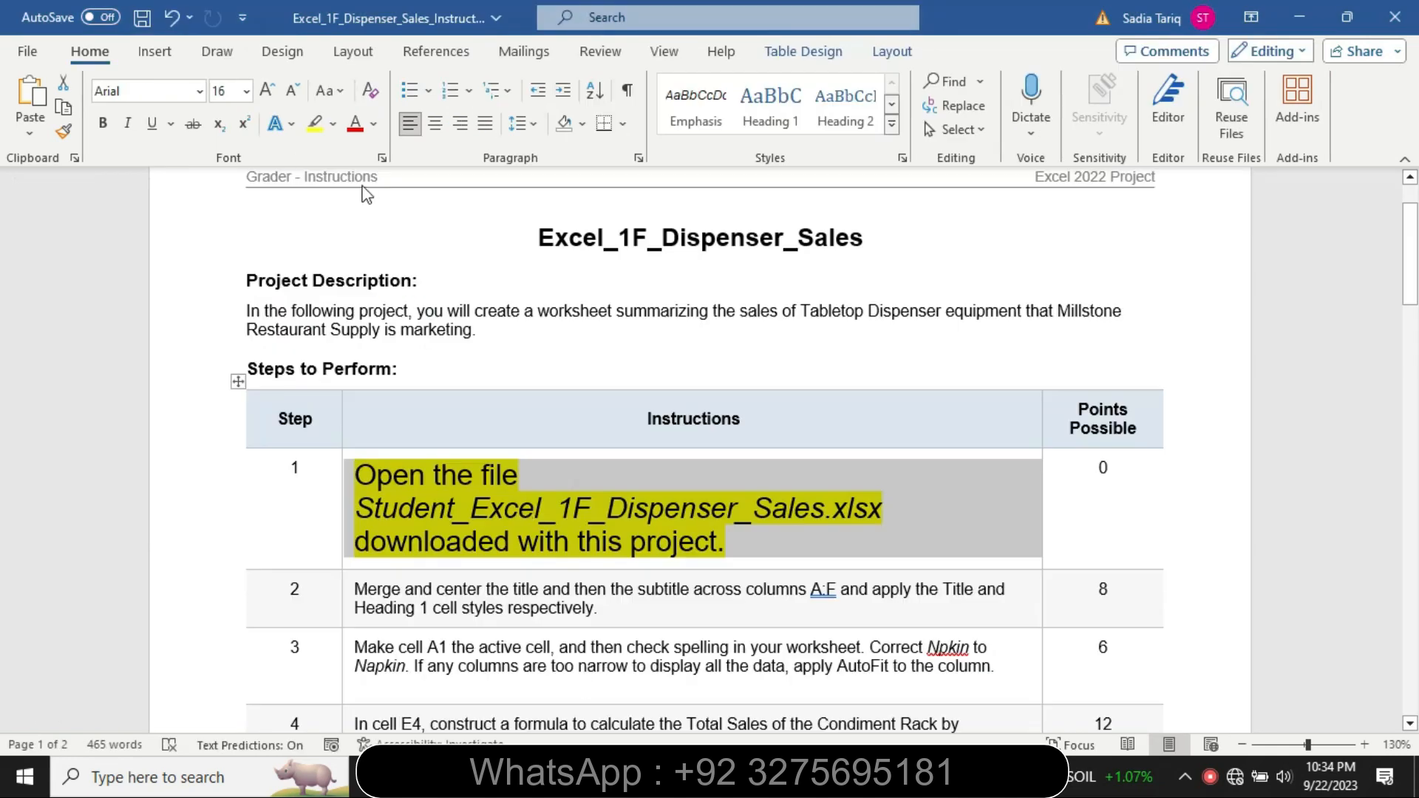
Set the step 1 instruction text to 9 pt and remove its highlighting.
left_click(246, 90)
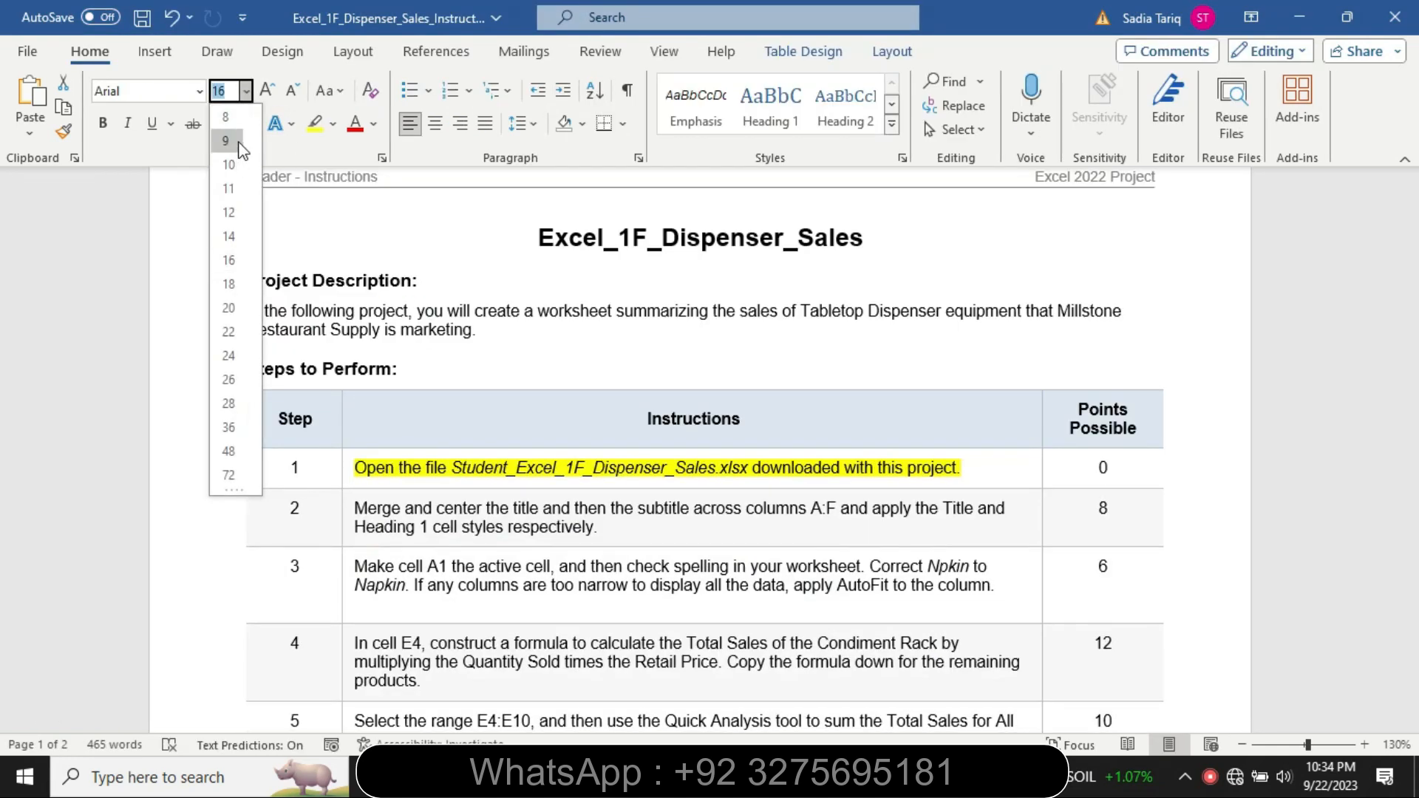
left_click(228, 140)
left_click(333, 123)
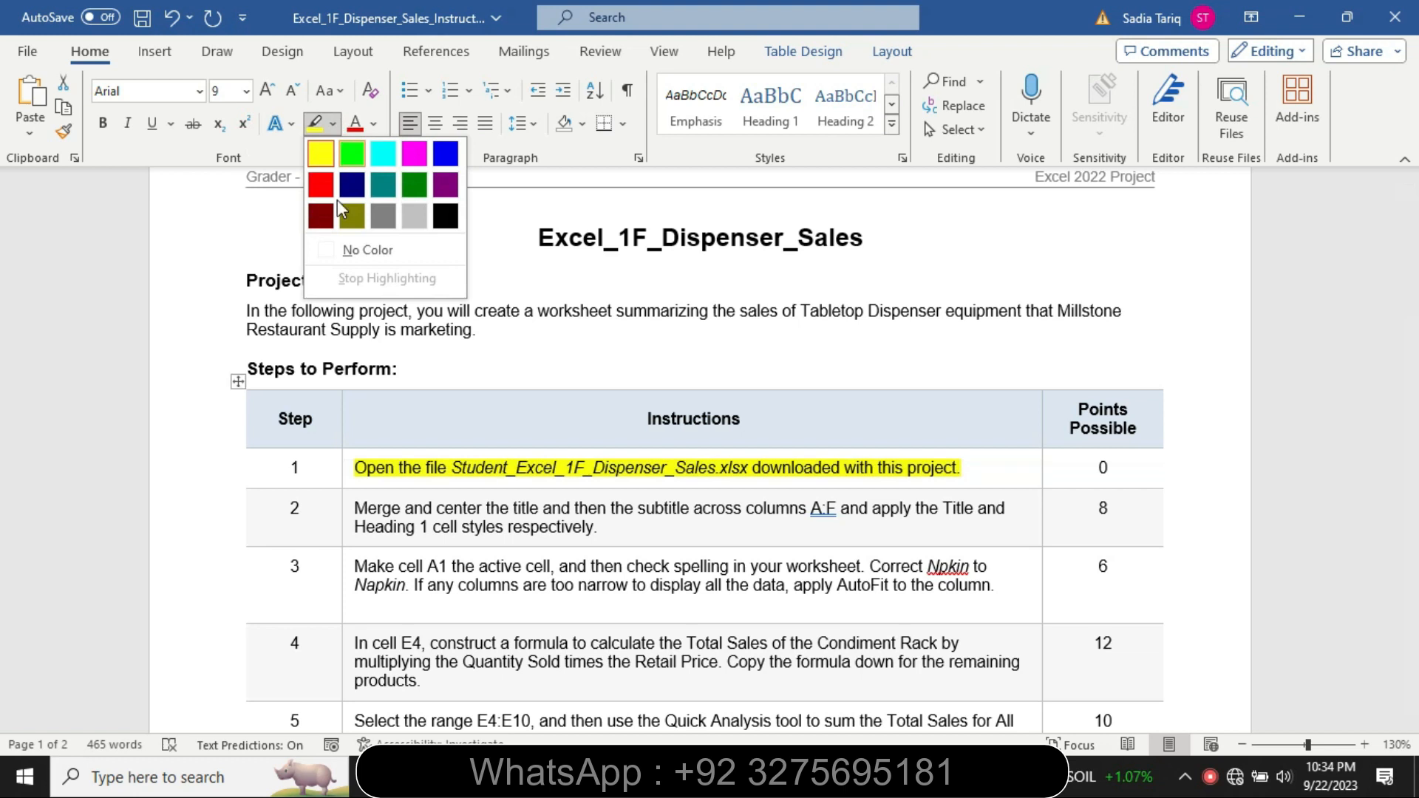
left_click(359, 248)
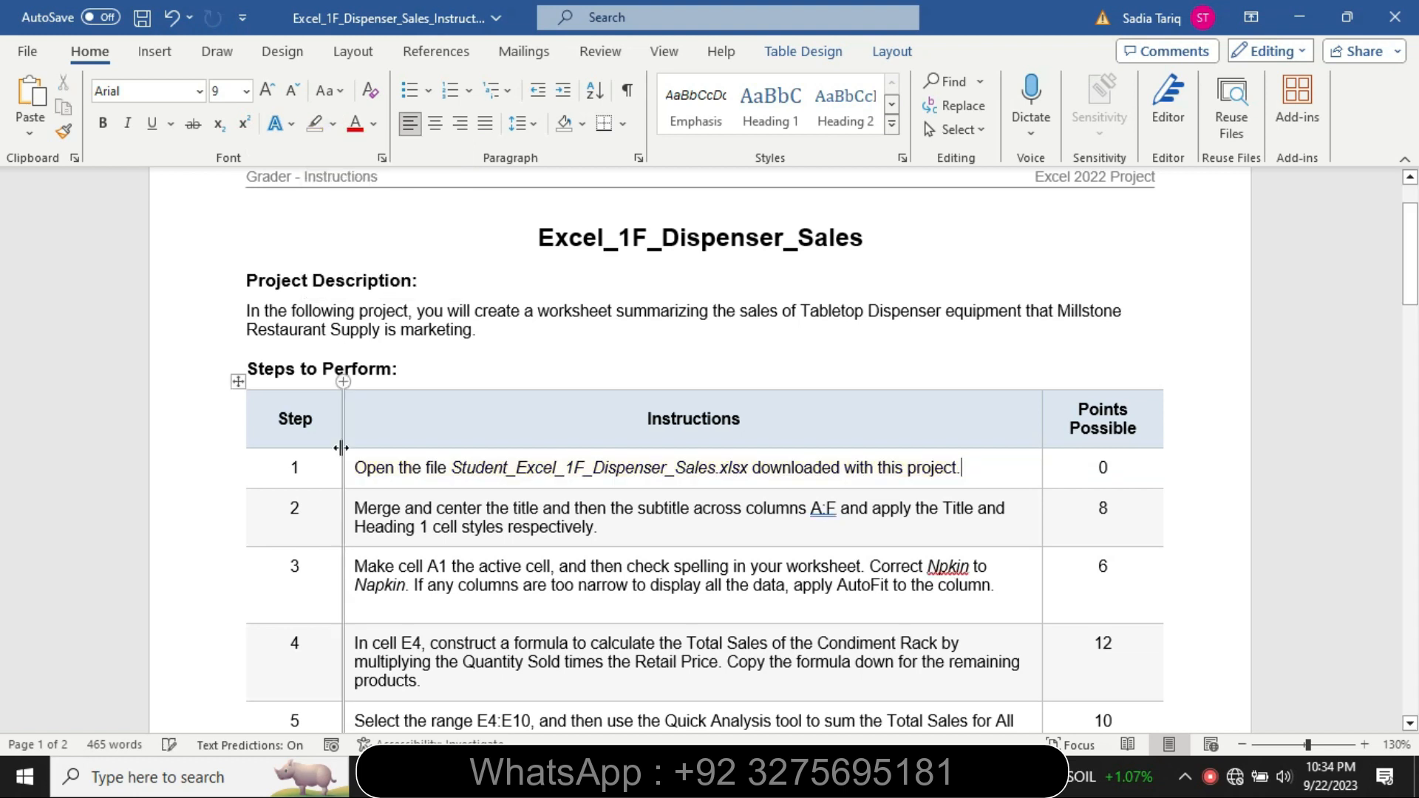
Enlarge the step 2 instruction to 16 pt and highlight it in yellow.
left_click(348, 532)
left_click(468, 464)
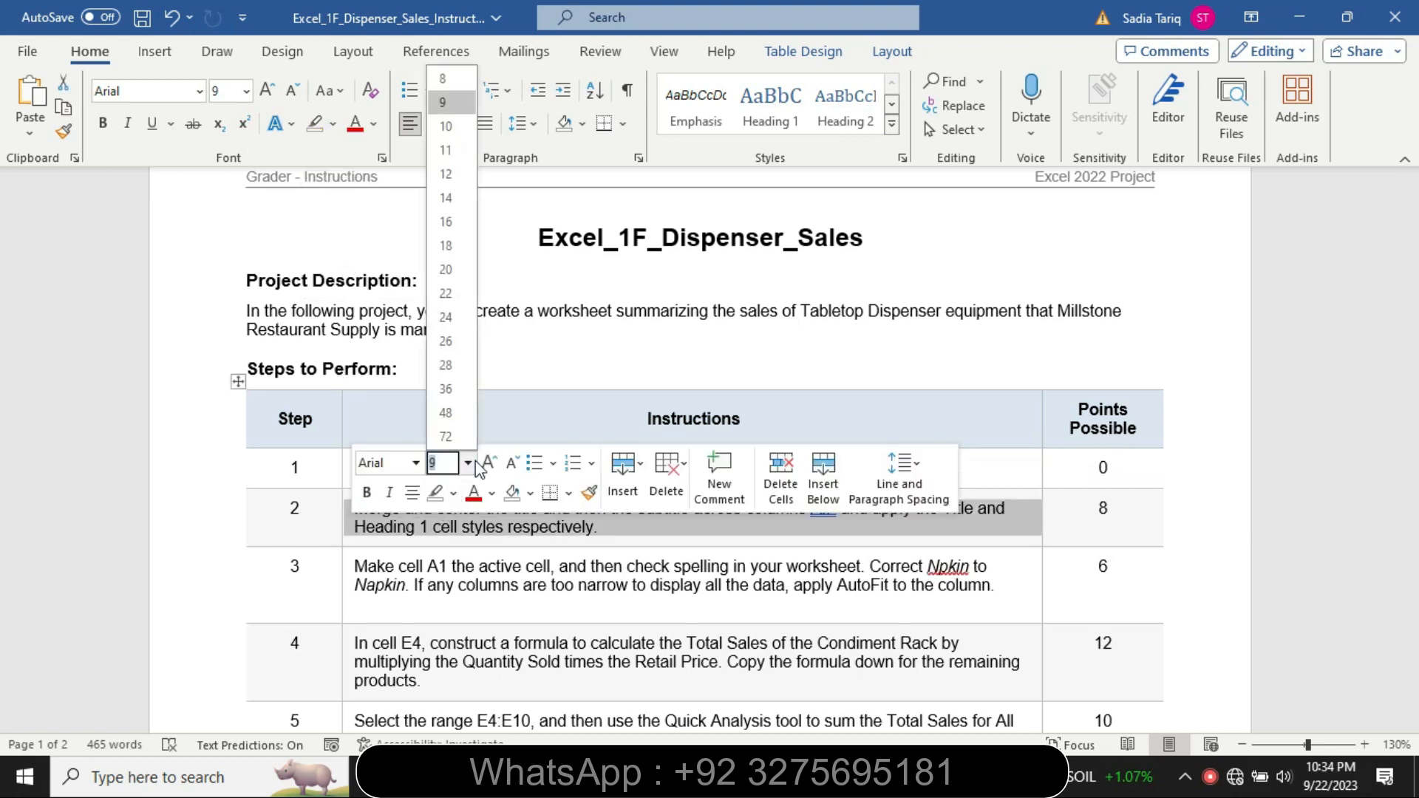
left_click(447, 221)
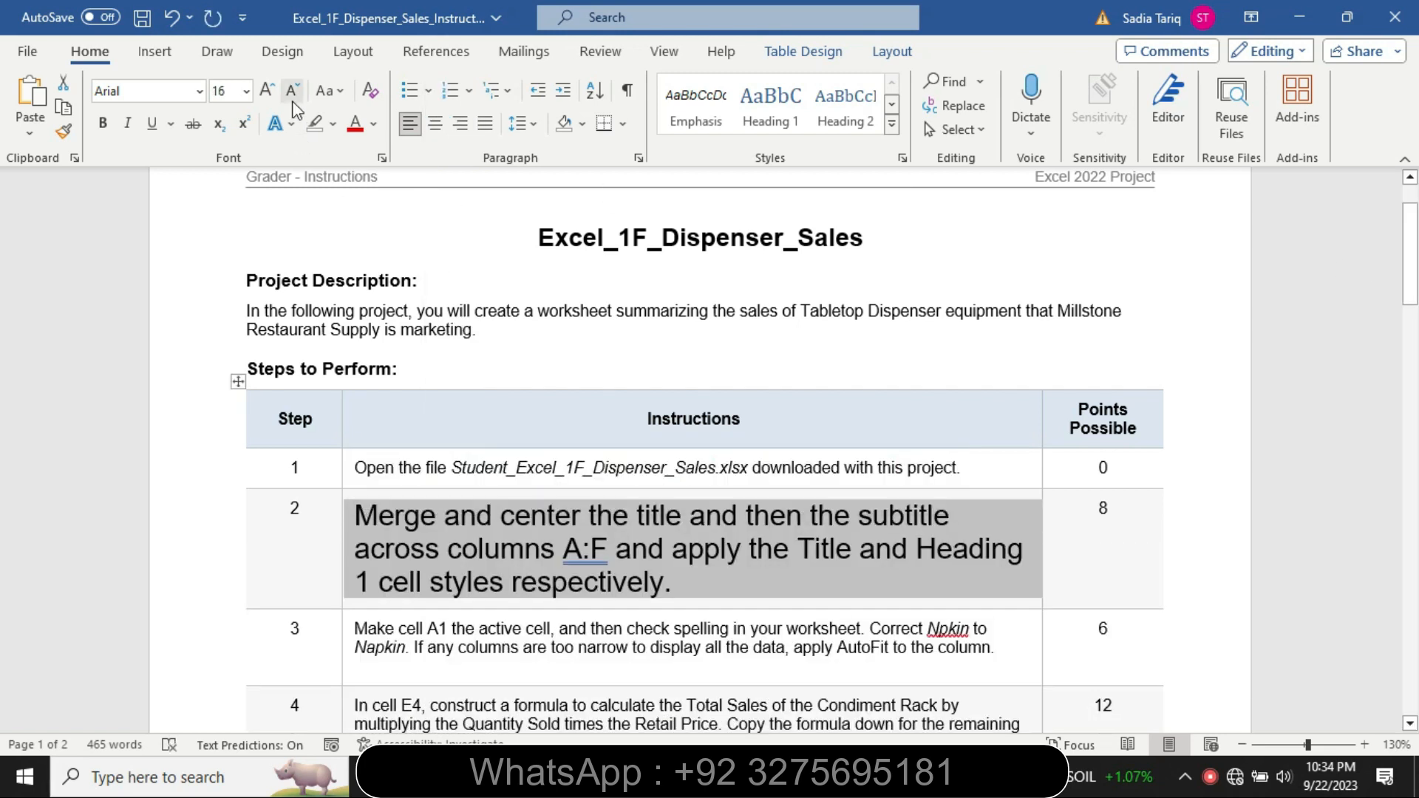
left_click(332, 124)
left_click(323, 149)
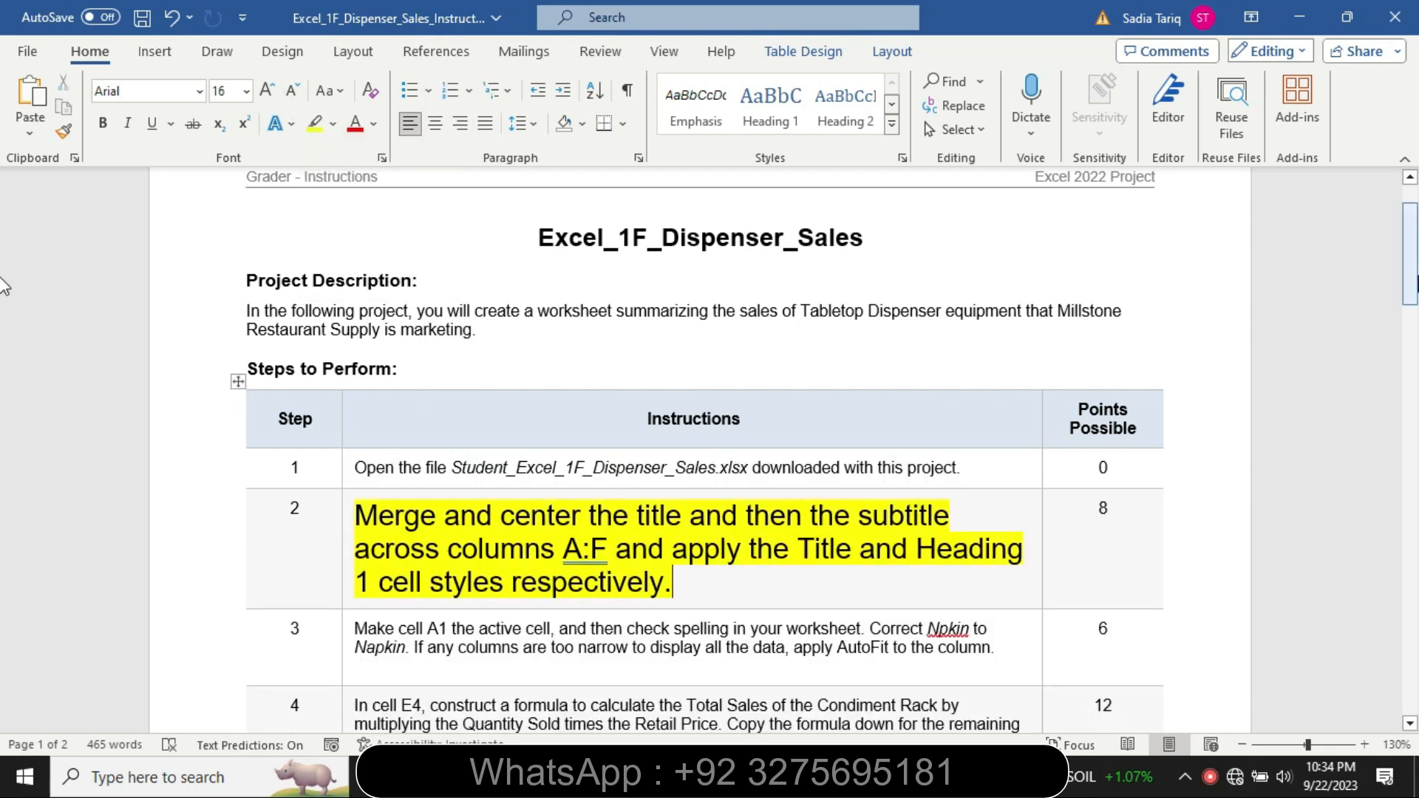
Highlight the step 2 text from "Merge and center the title" through "columns A:F" in turquoise.
scroll(6, 291, "down", 1)
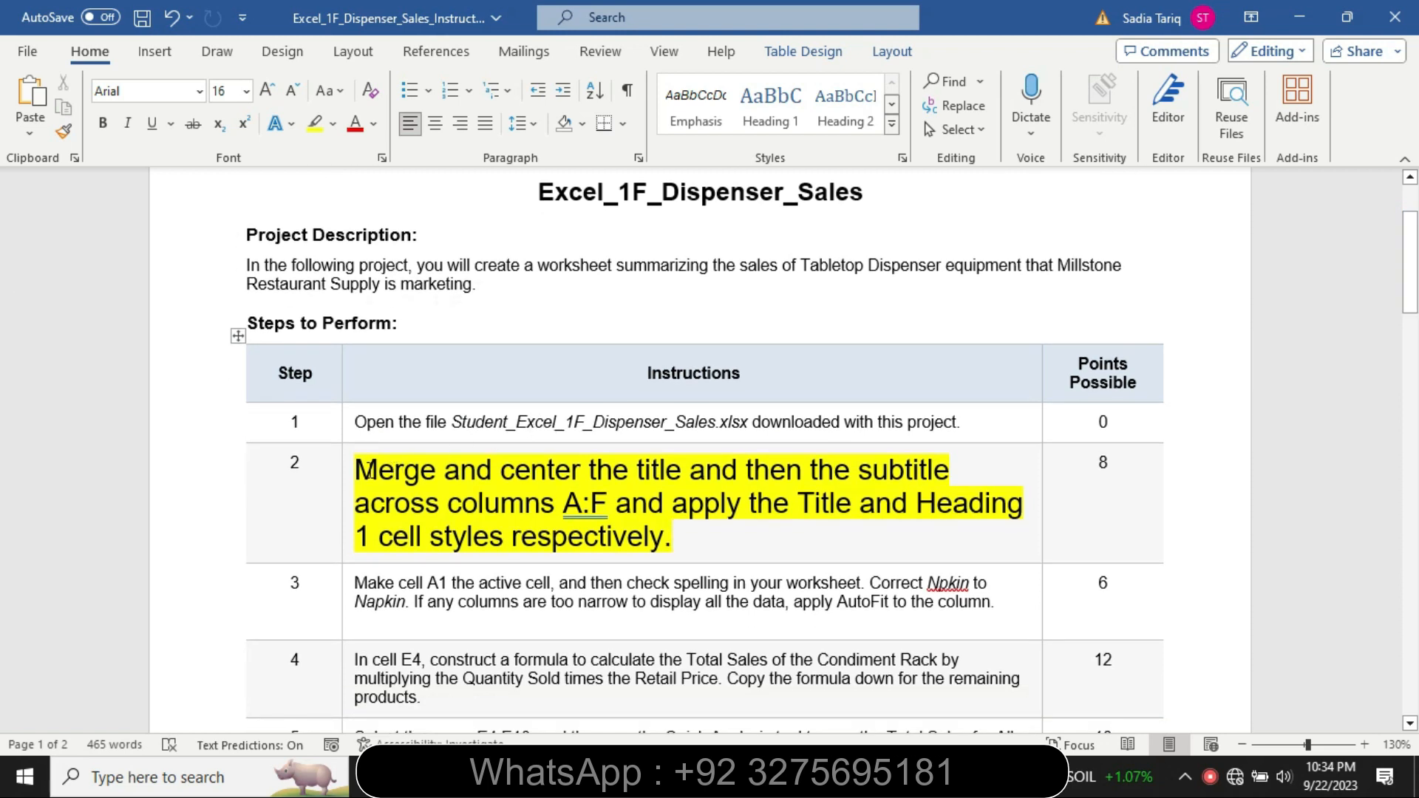
left_click_drag(356, 468, 614, 503)
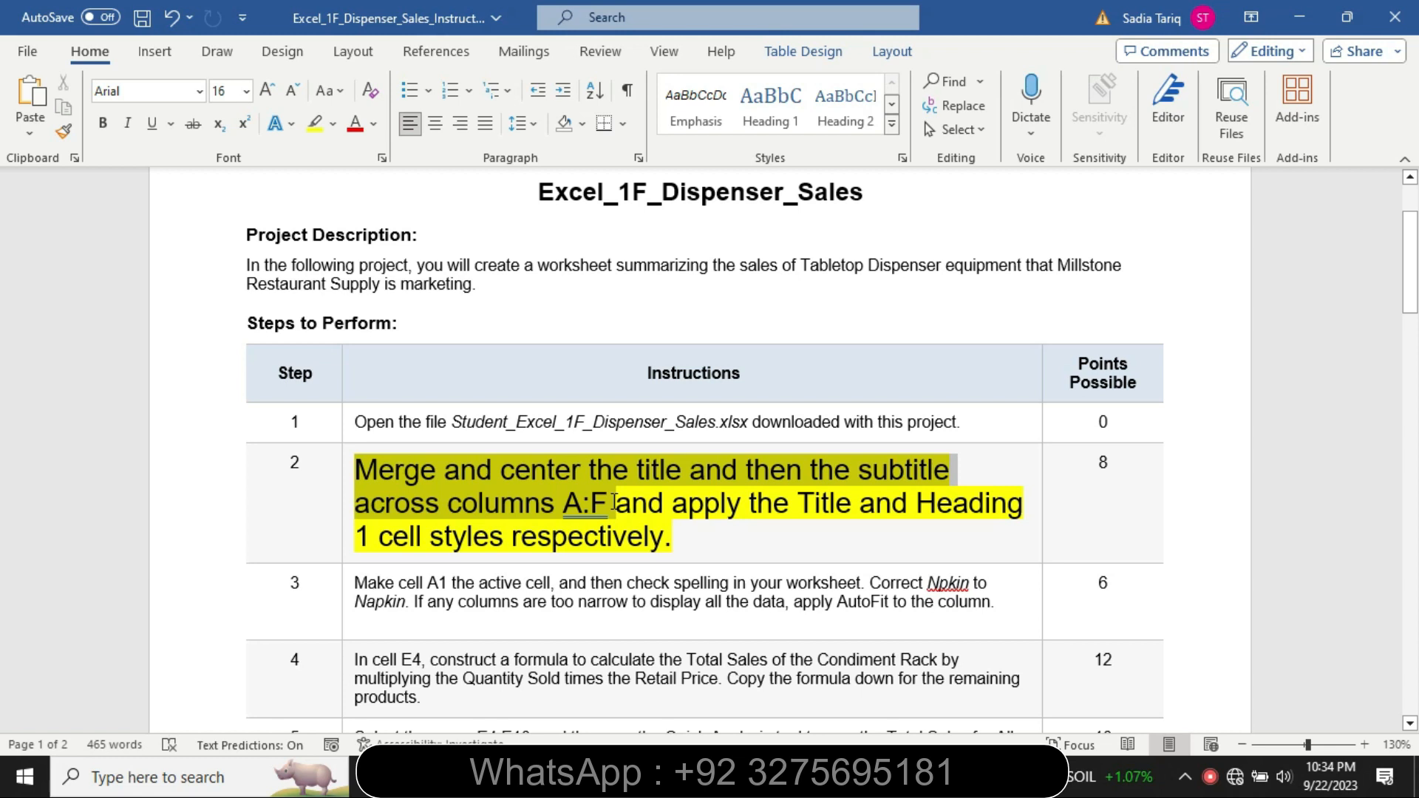
left_click(715, 472)
left_click(764, 489)
left_click(410, 502)
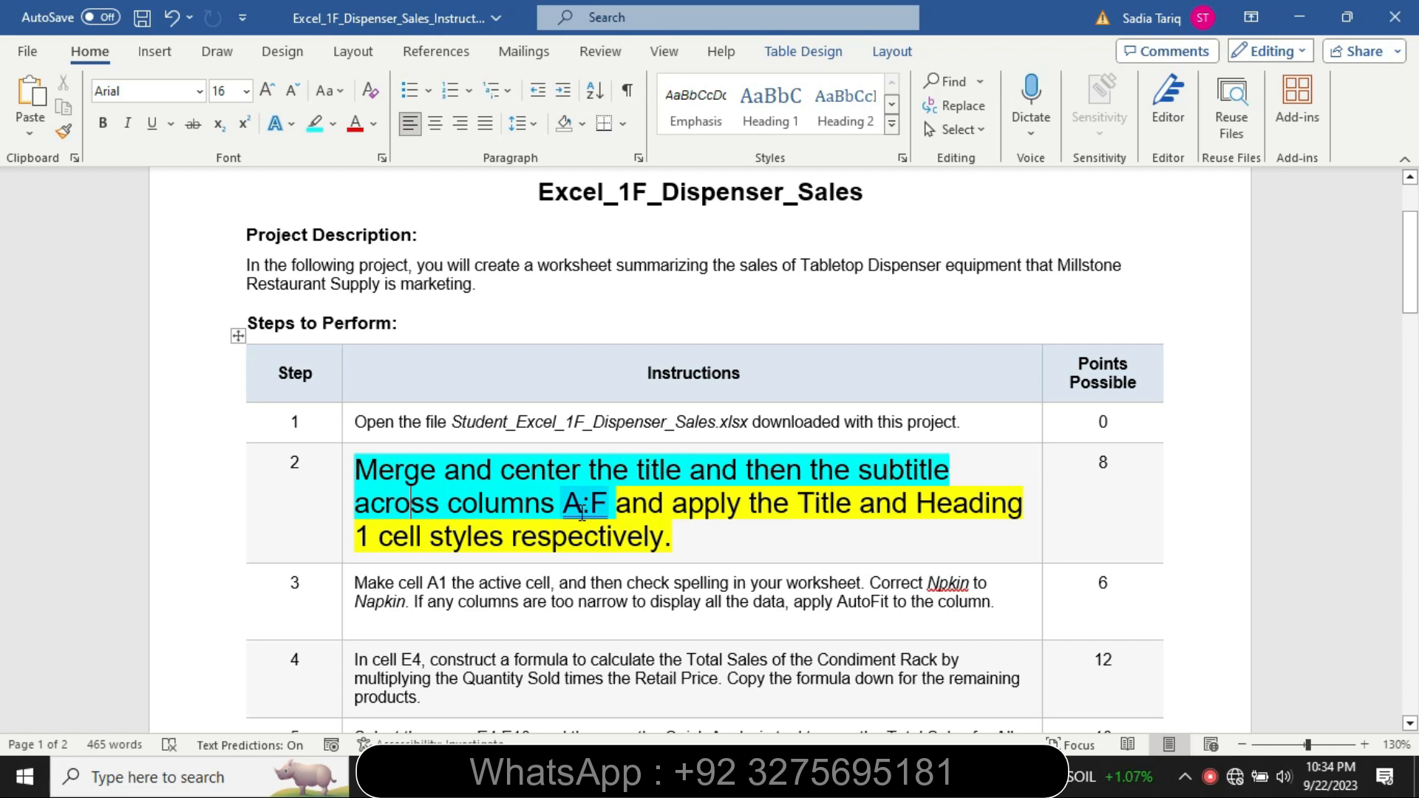
Switch to the Excel workbook and merge and center the title across A1:F1.
left_click(634, 774)
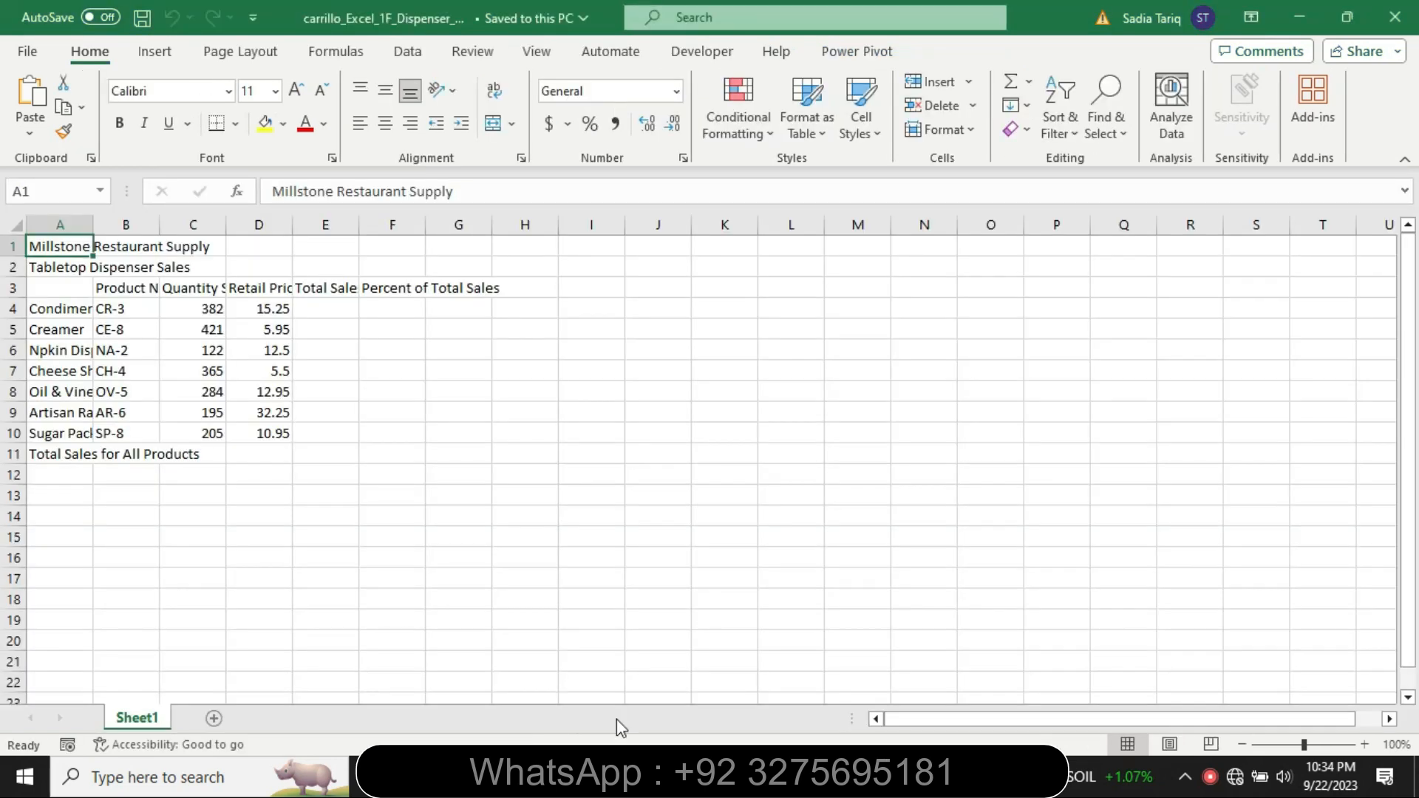
left_click(410, 253, "shift")
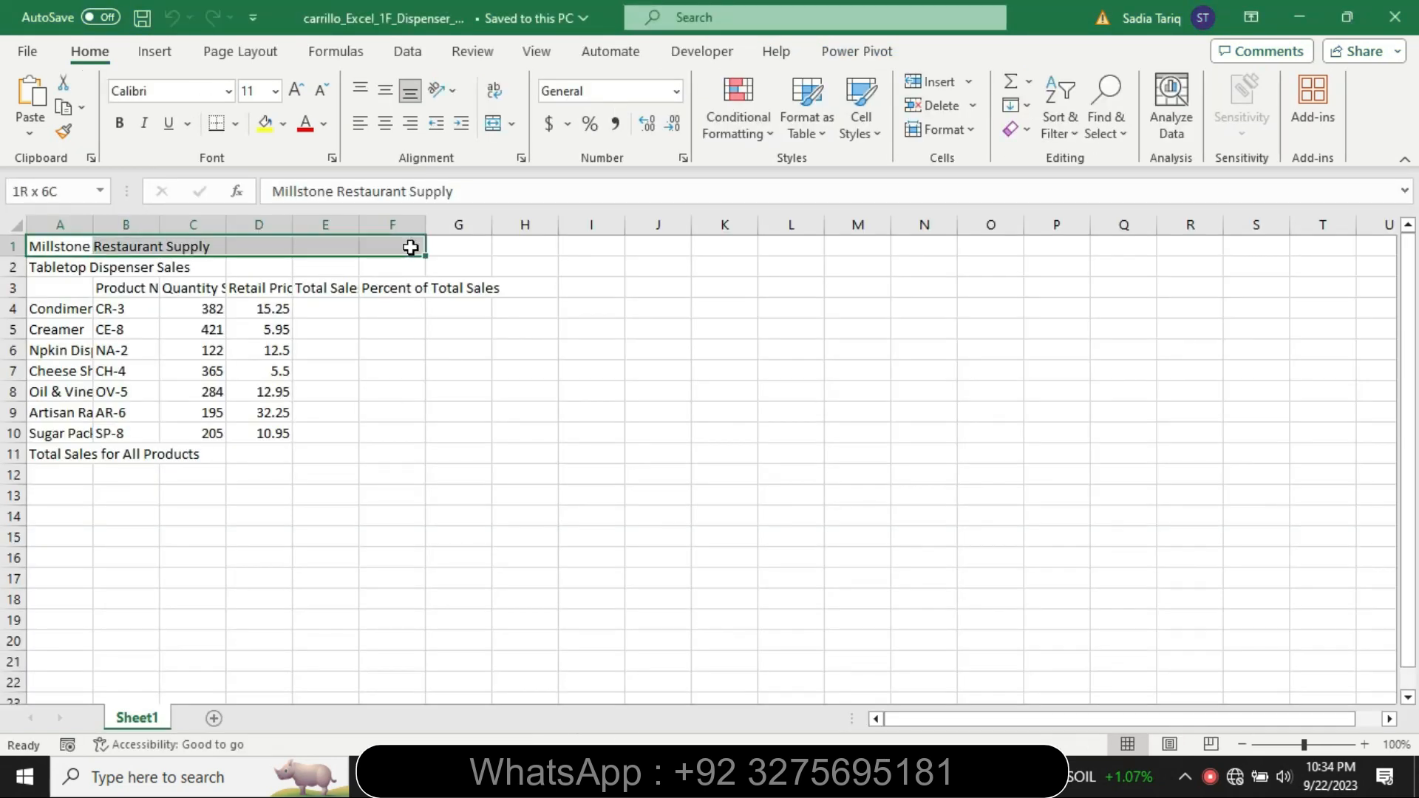
left_click(493, 127)
Return to the Word instructions and highlight "apply the Title and Heading 1 cell styles respectively." in turquoise.
left_click(586, 774)
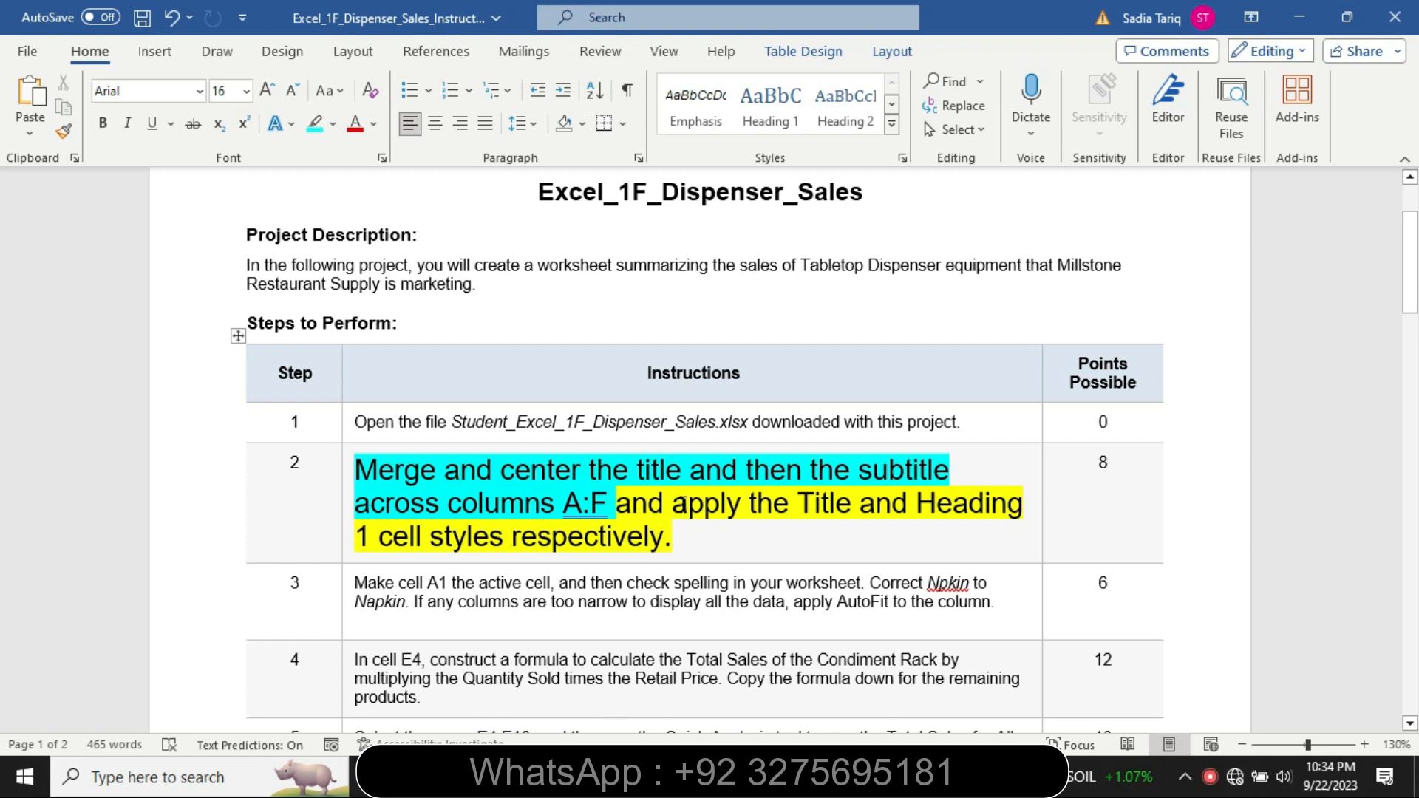
left_click_drag(677, 502, 734, 551)
left_click(818, 523)
left_click(816, 514)
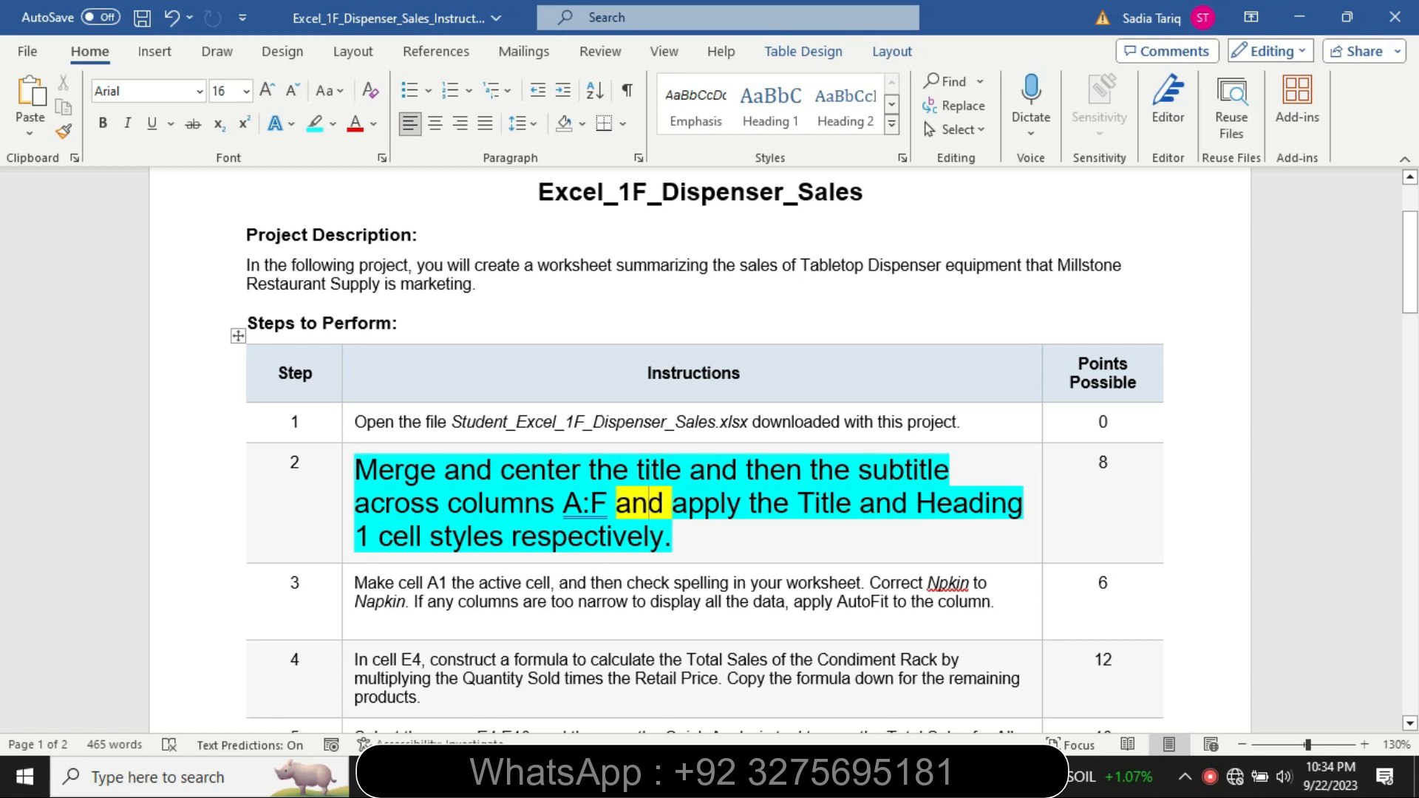
Switch to the Excel workbook and apply the Title cell style to the merged title in A1.
left_click(551, 776)
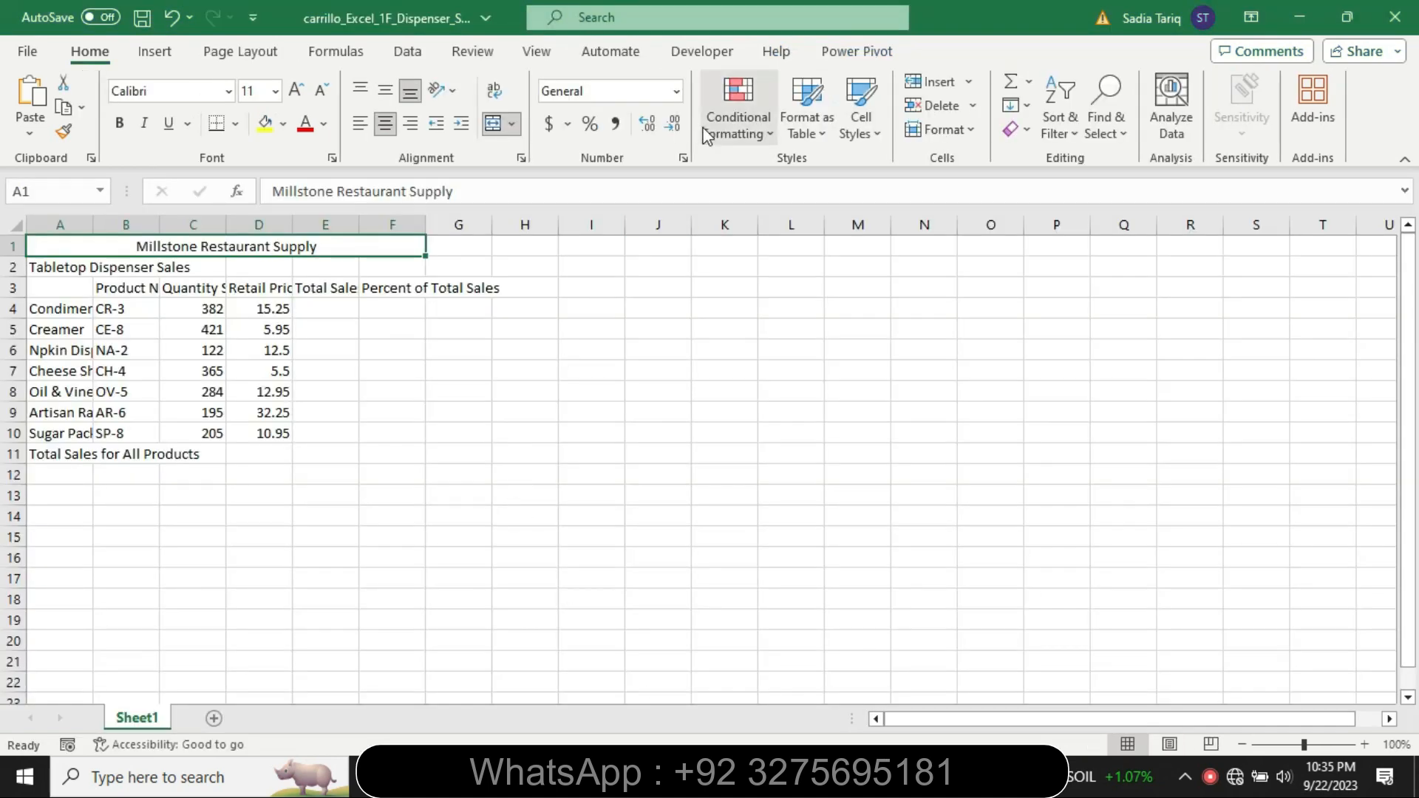
left_click(870, 118)
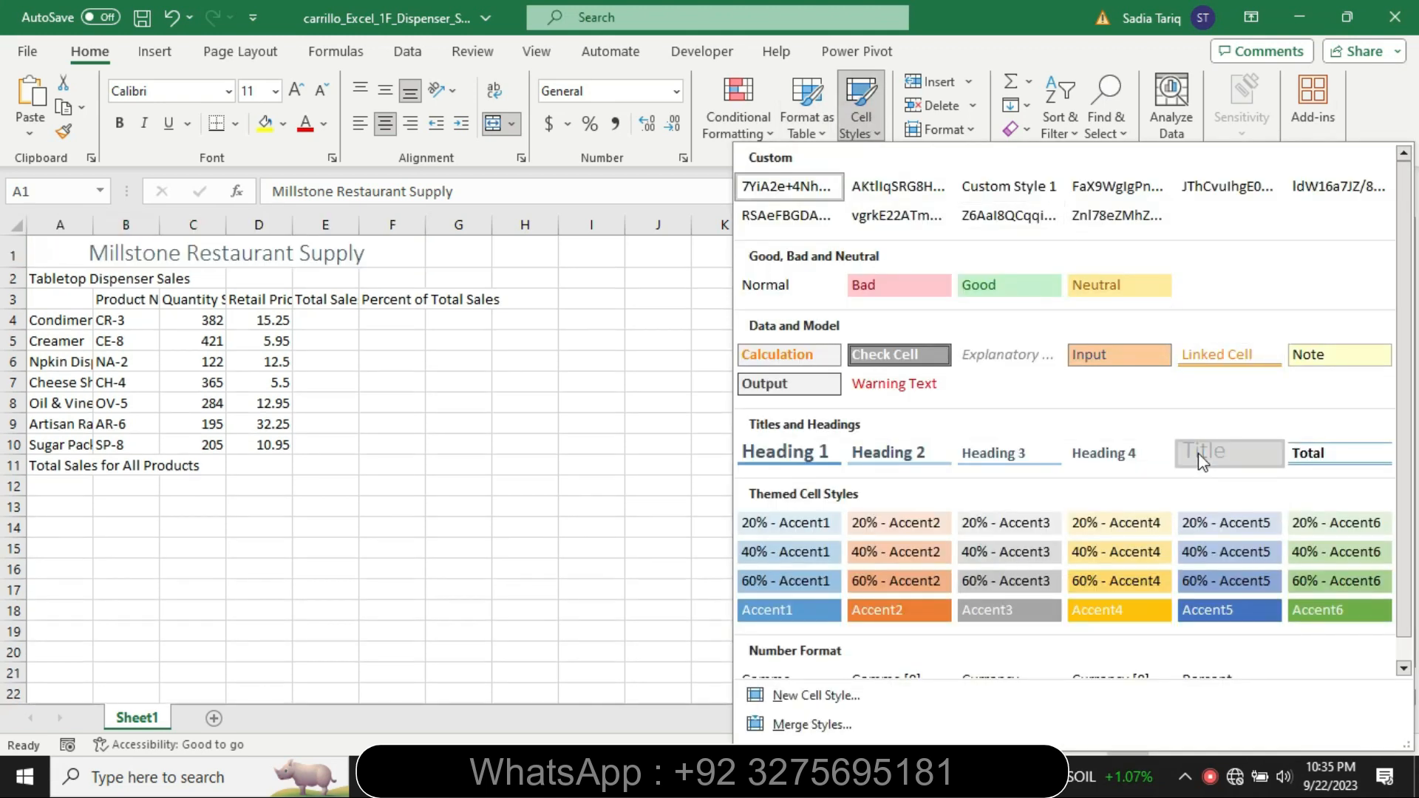
left_click(1201, 457)
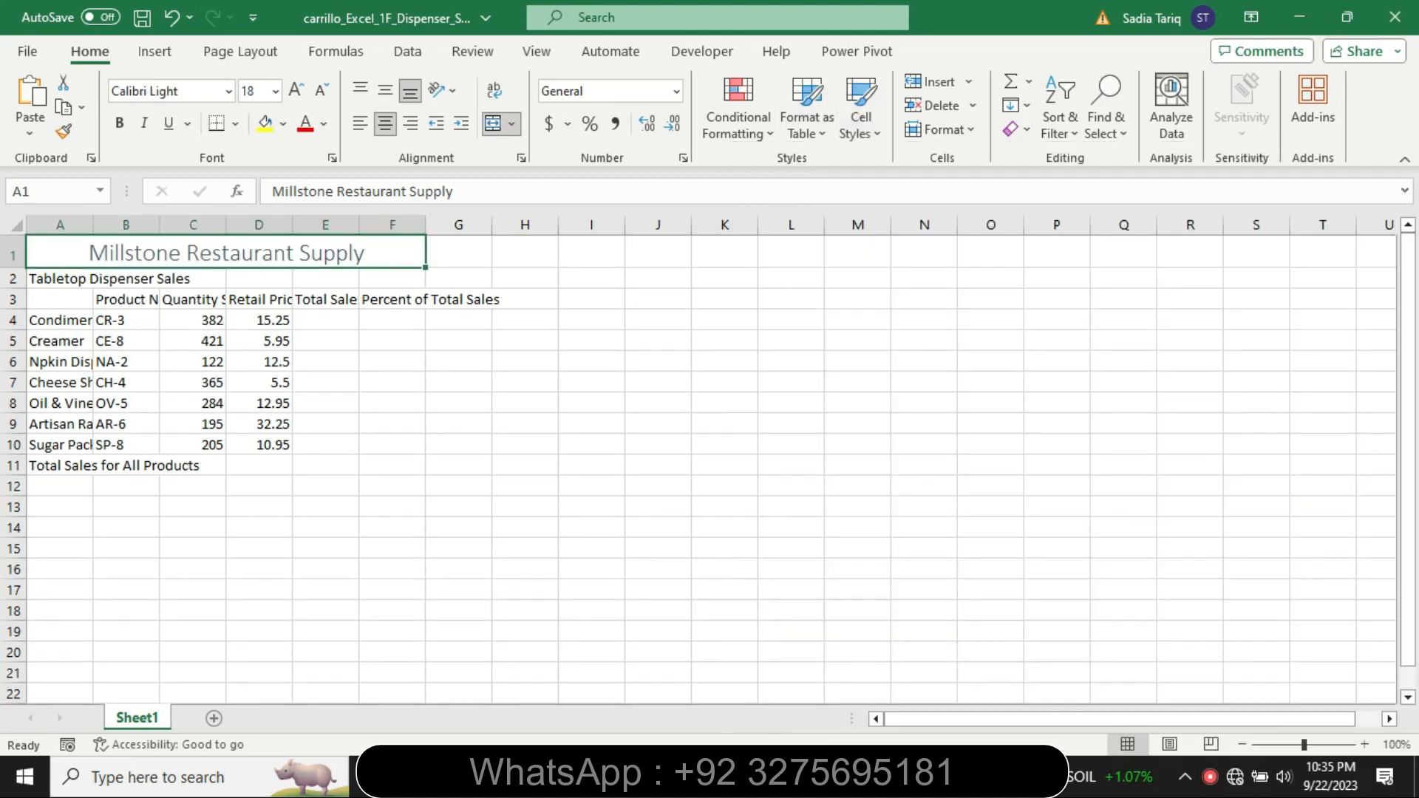
Check the step 2 instruction in Word, then apply the Heading 1 cell style to A1 in the Excel workbook.
left_click(674, 776)
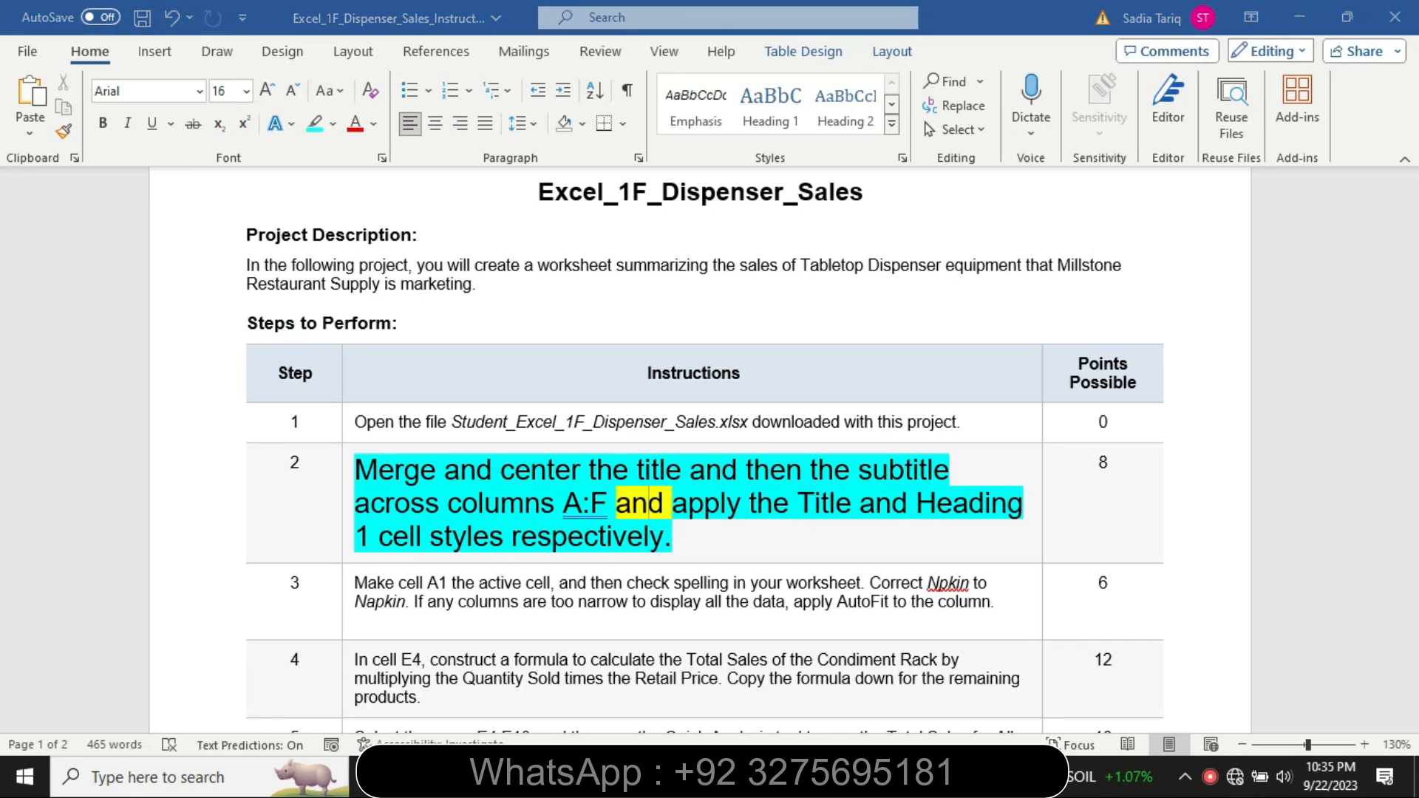
key("alt+Tab")
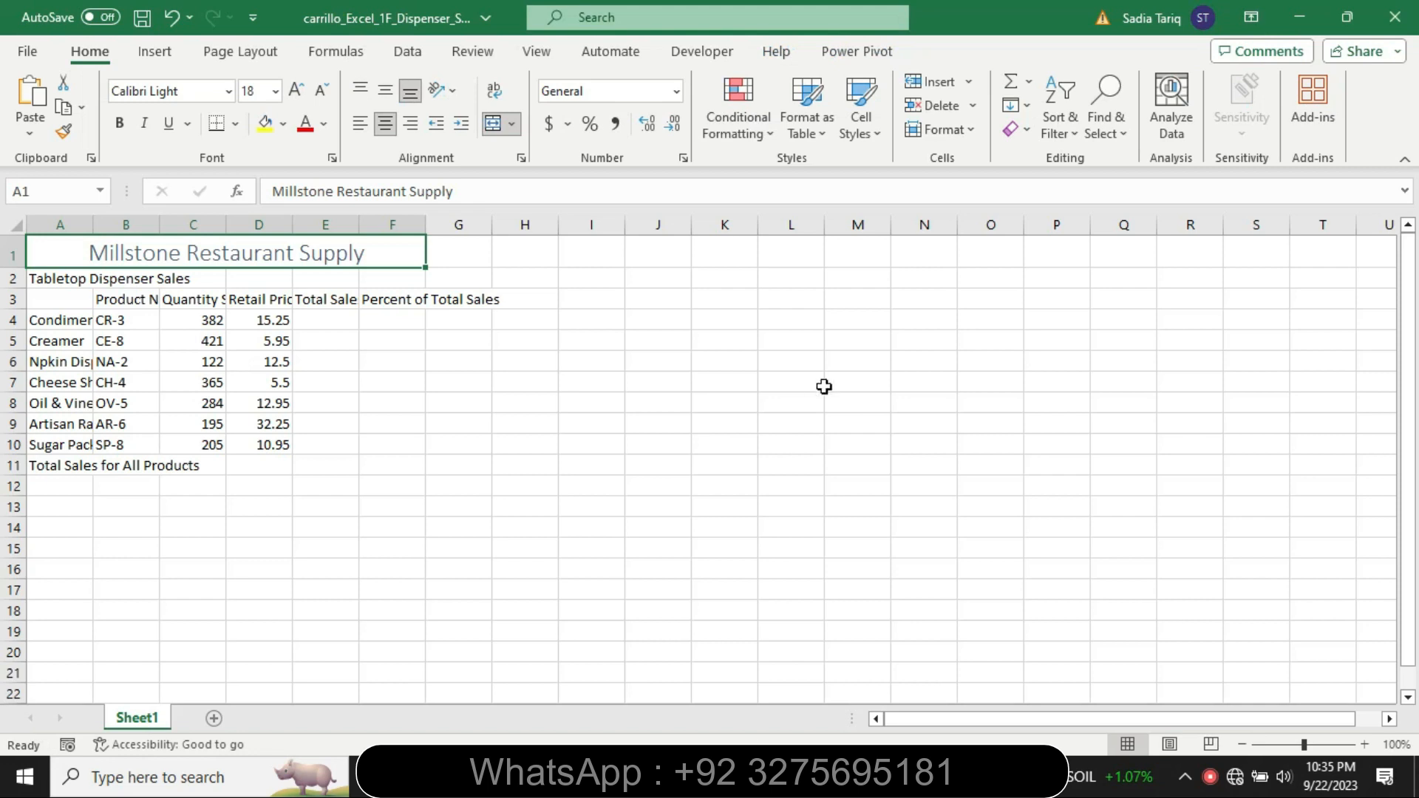
left_click(878, 135)
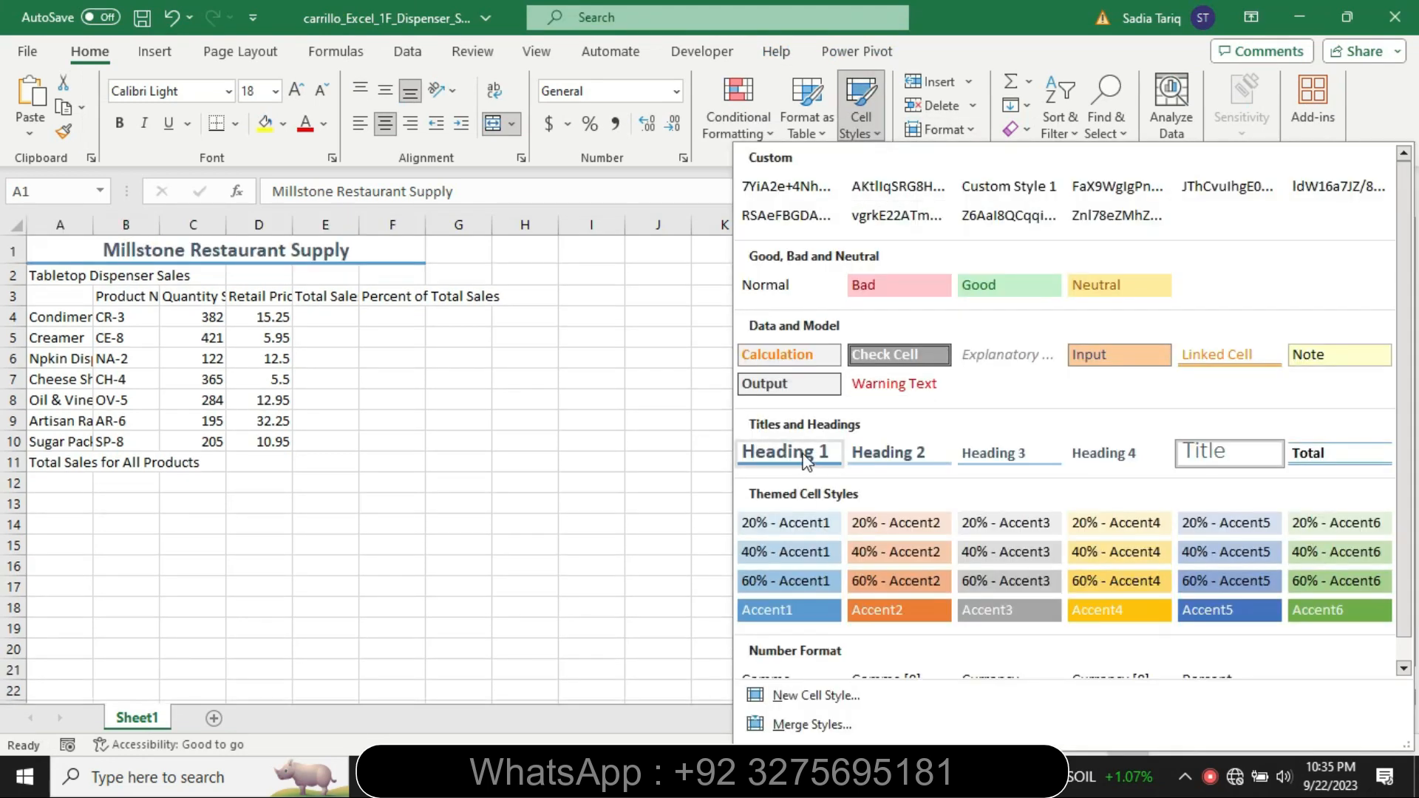
left_click(806, 455)
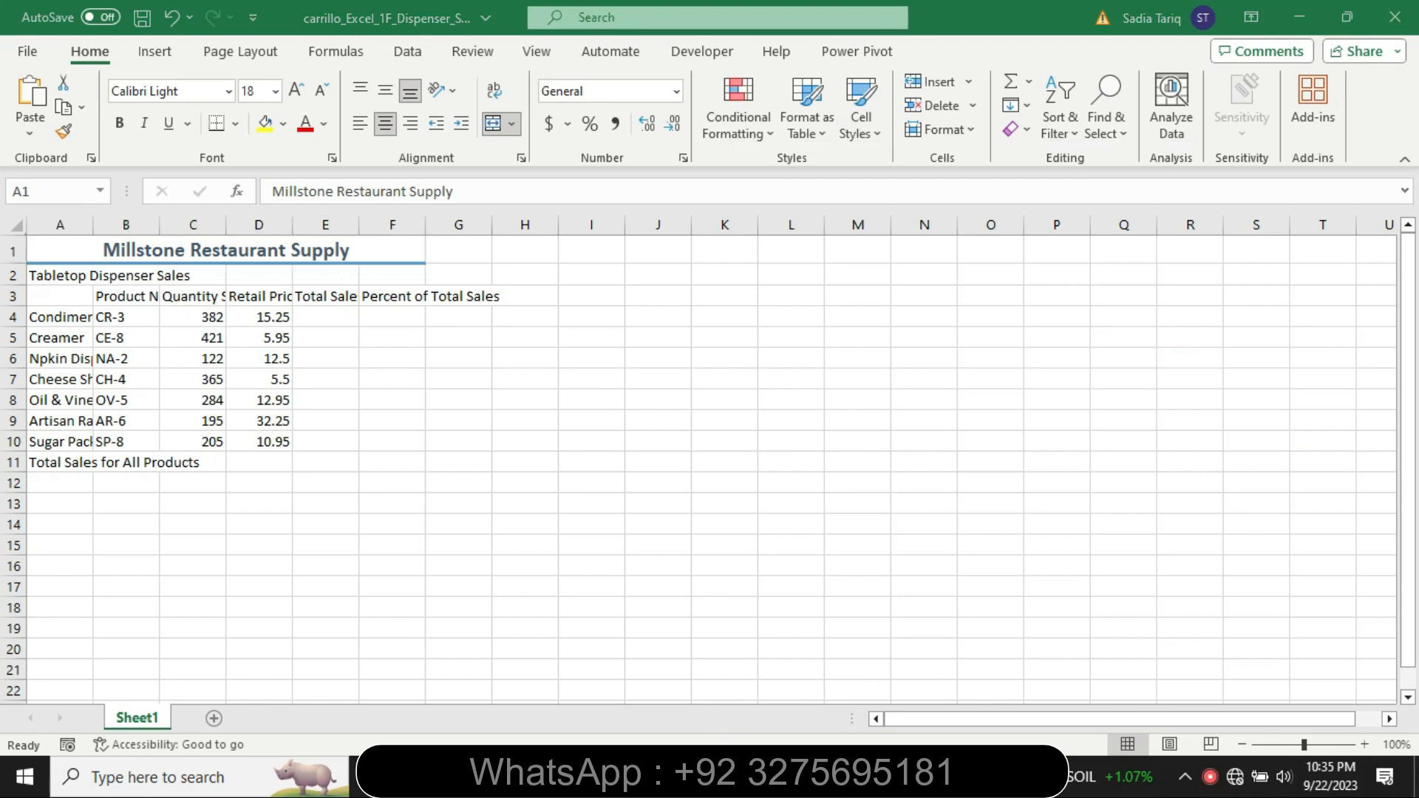
Return to the Word instructions, set the step 2 text to 9 pt and remove its highlighting.
key("alt+Tab")
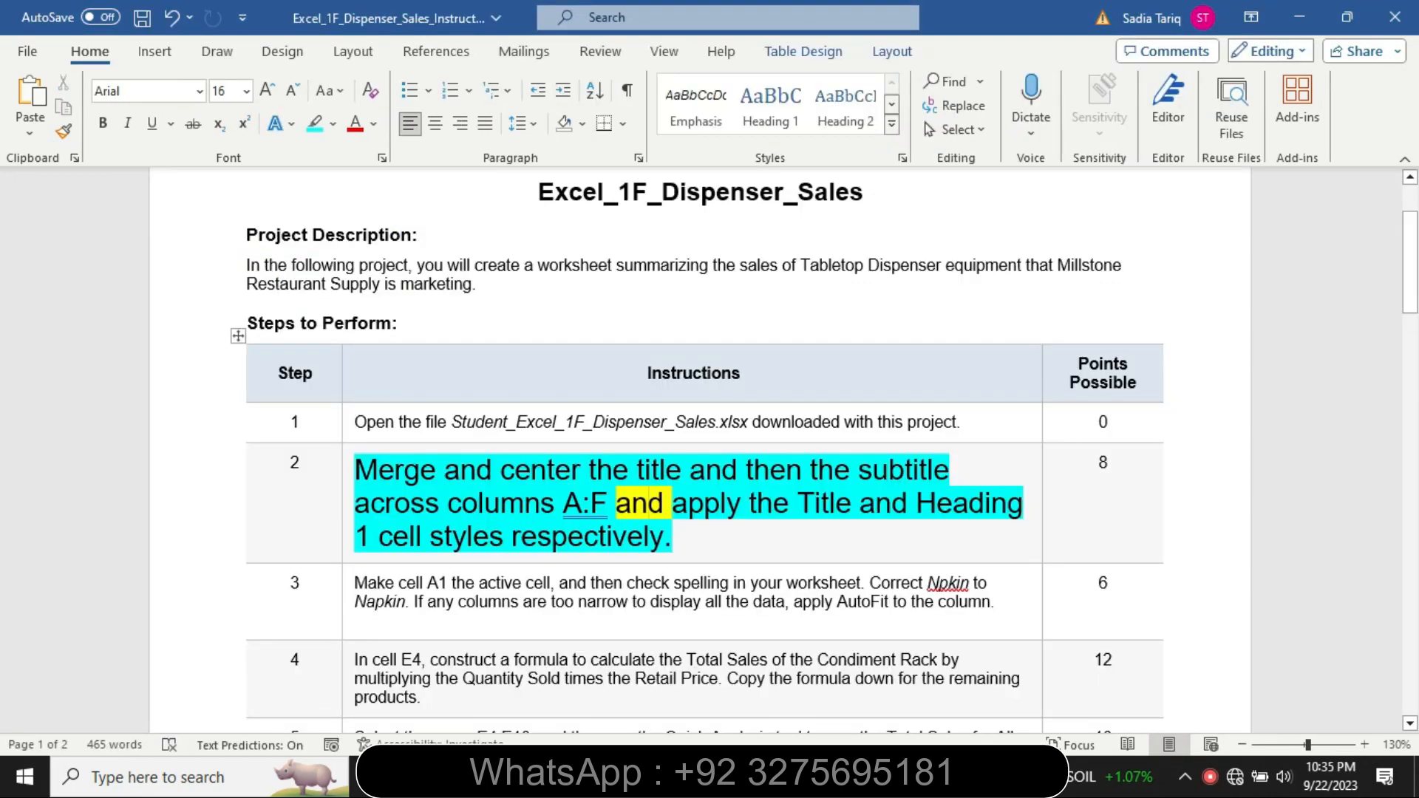
right_click(345, 560)
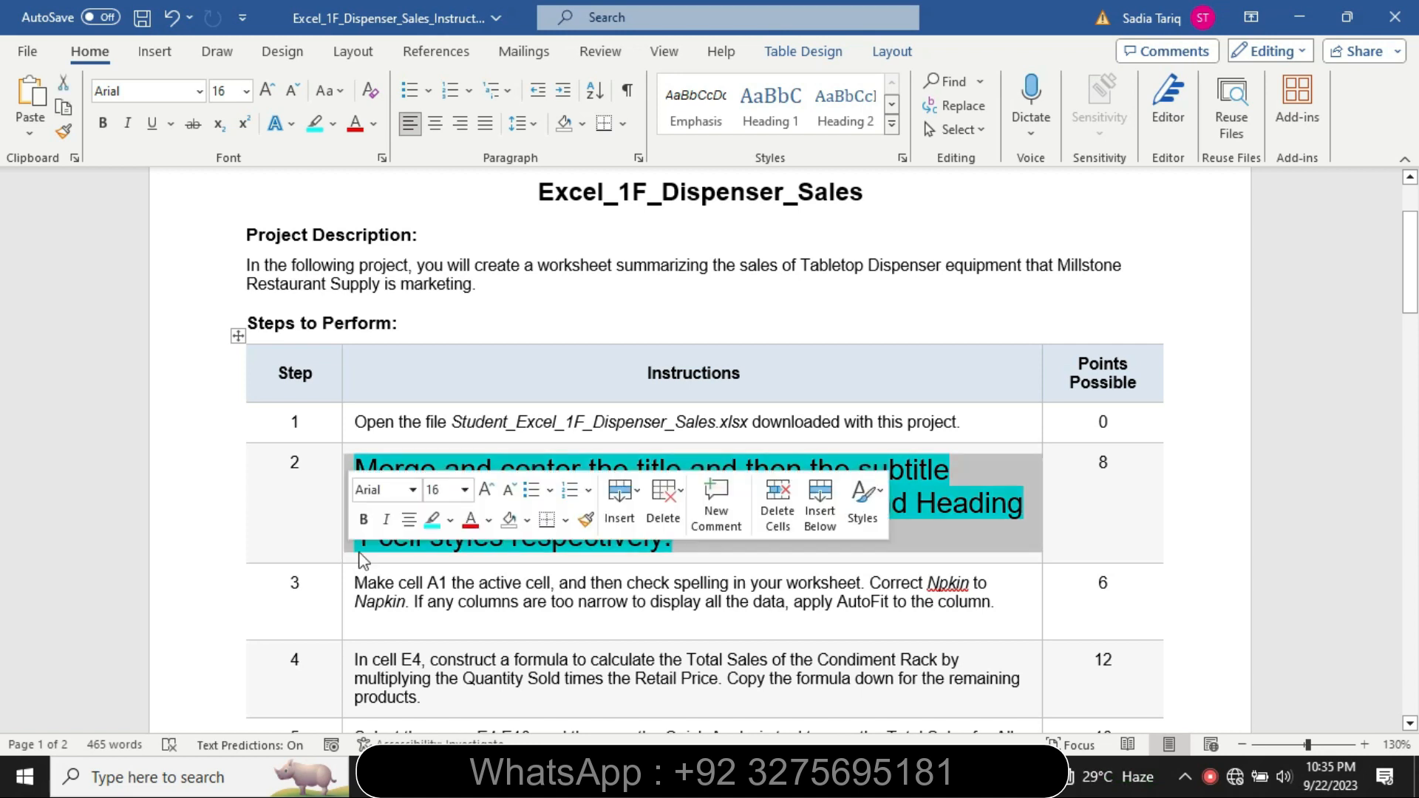
left_click(464, 490)
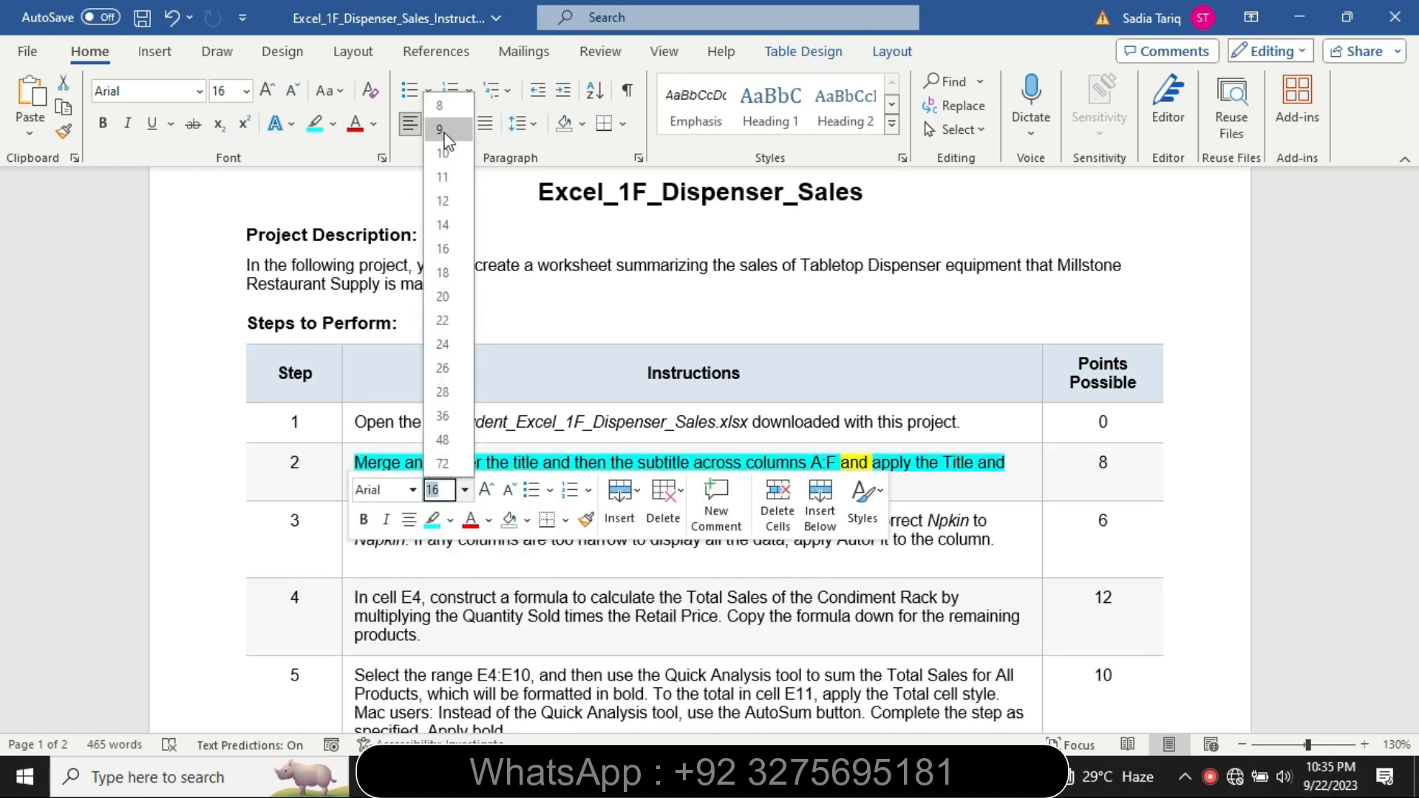
left_click(440, 129)
left_click(334, 123)
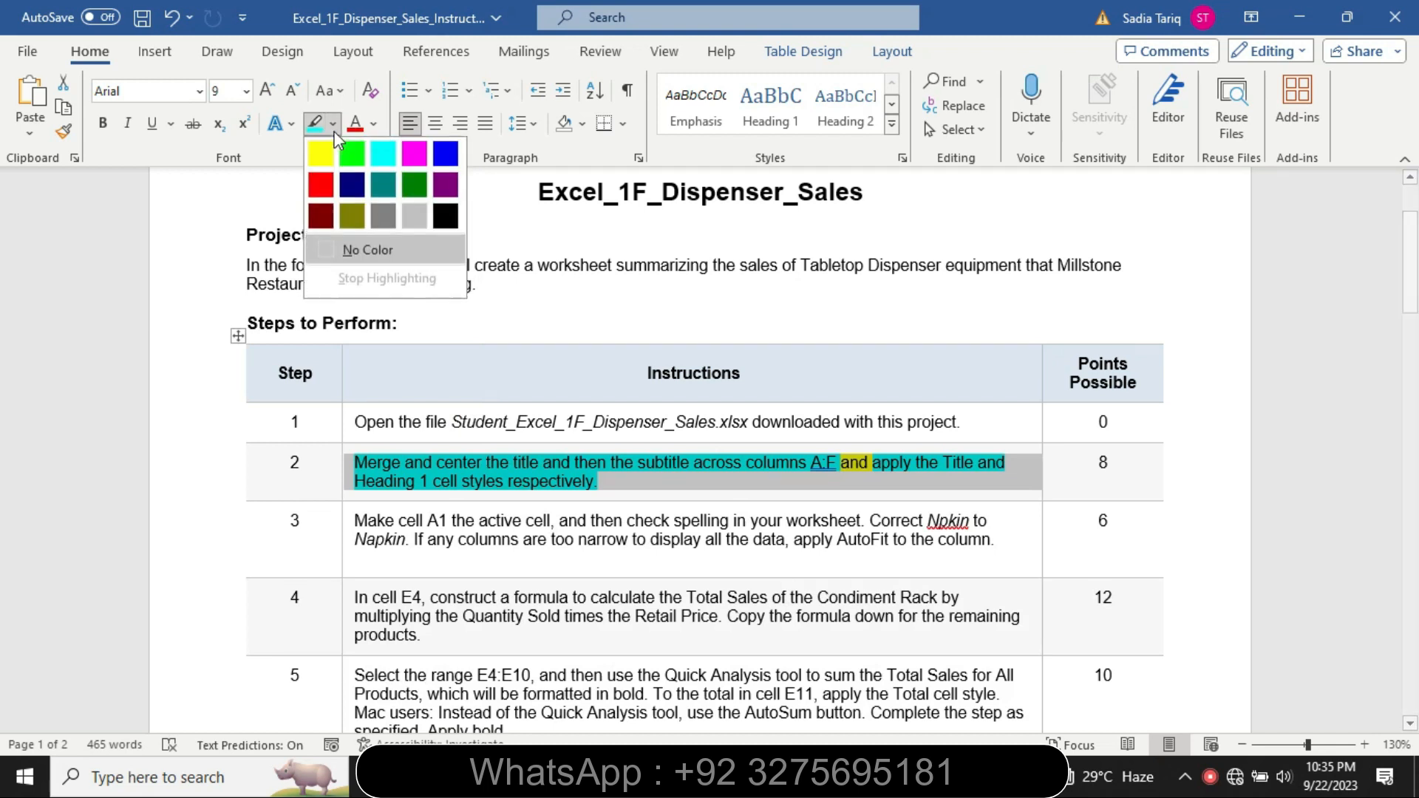
left_click(366, 256)
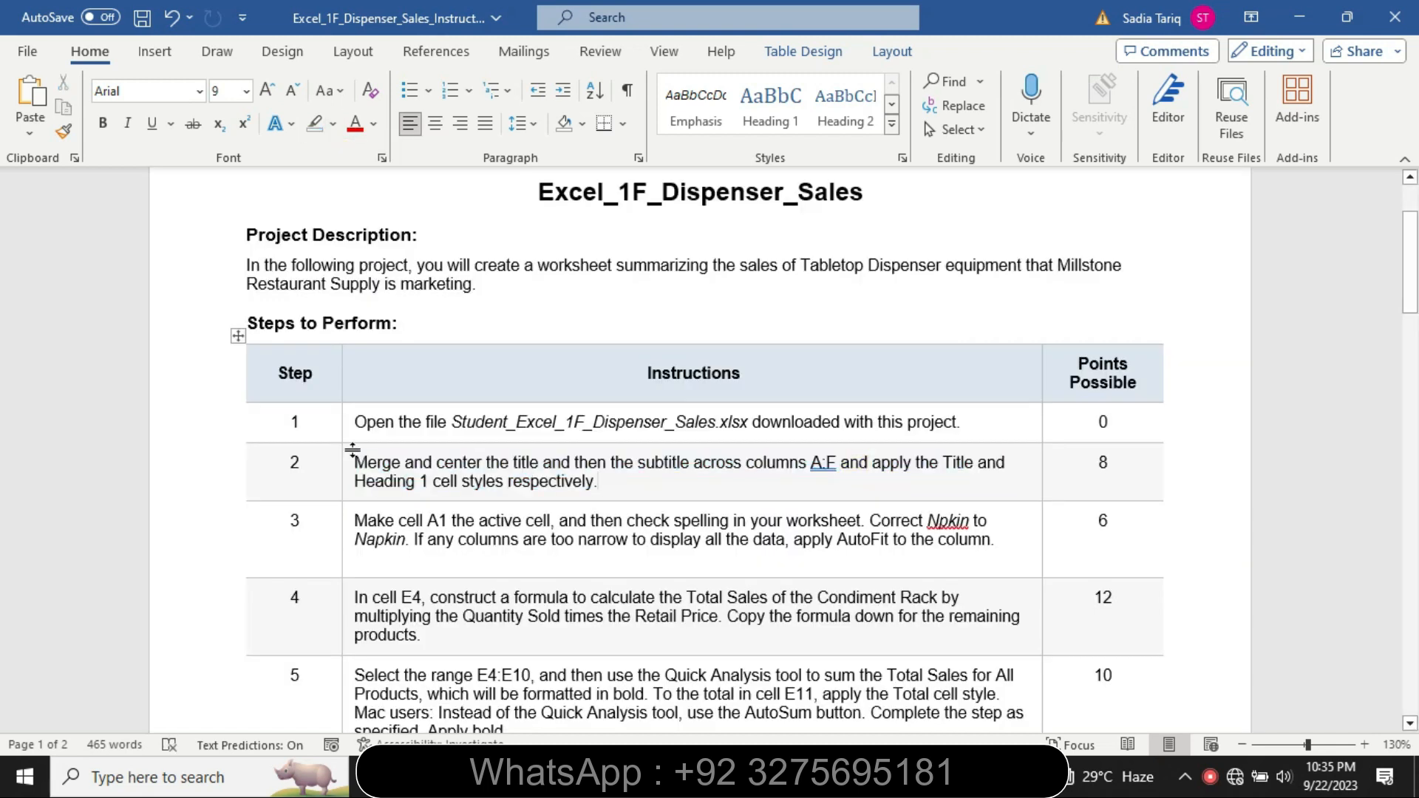
Set the step 3 instruction text to 16 pt and highlight it in yellow.
left_click(346, 552)
left_click(466, 482)
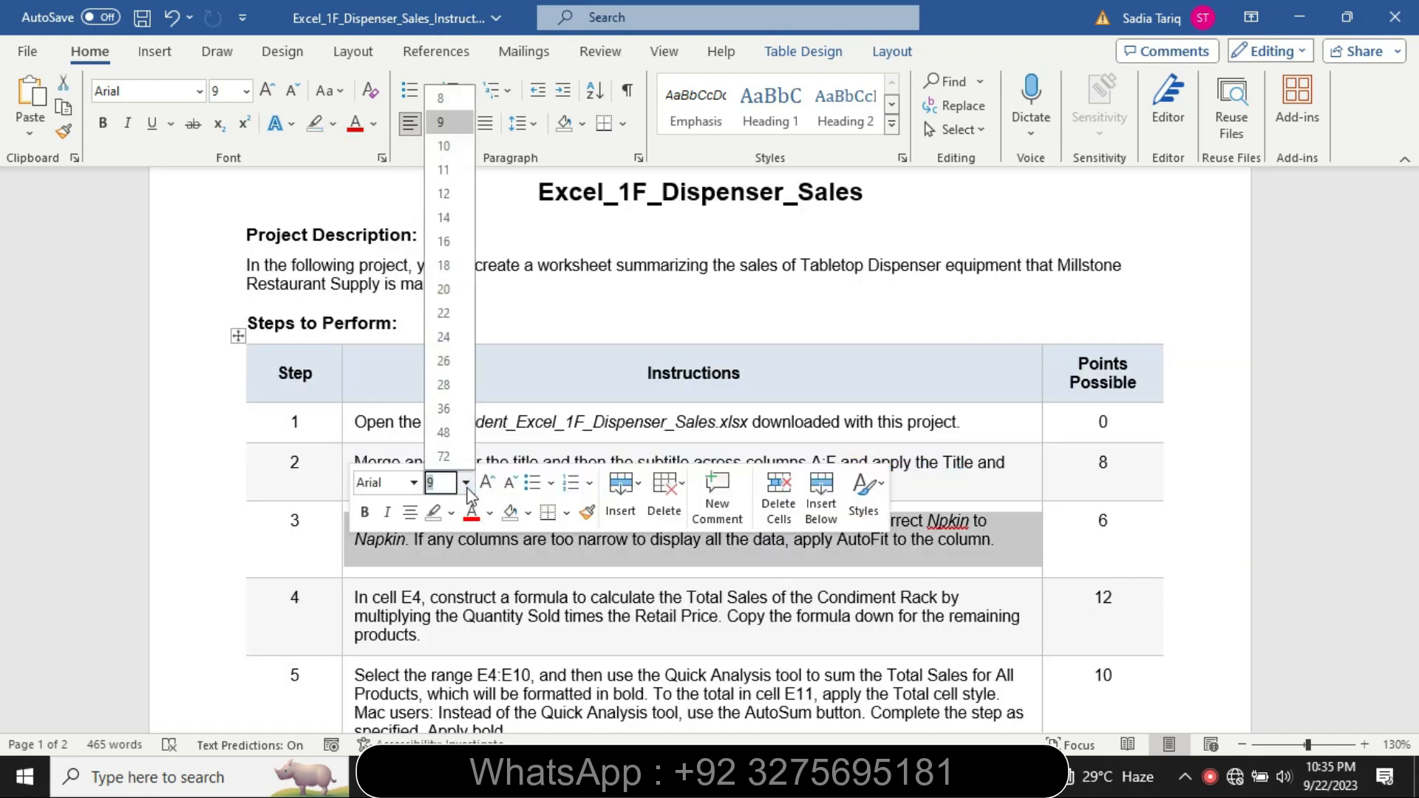
left_click(443, 241)
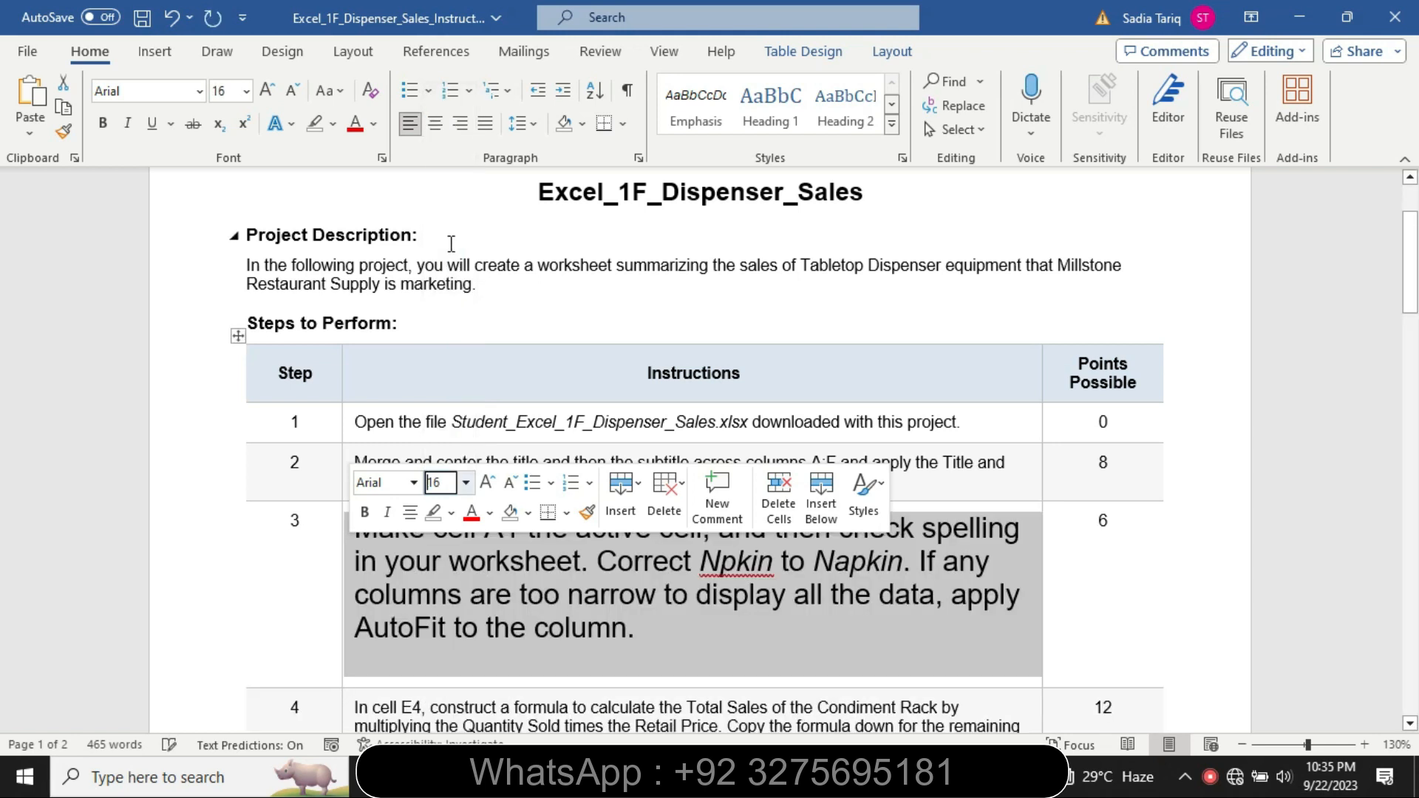
left_click(333, 124)
left_click(327, 149)
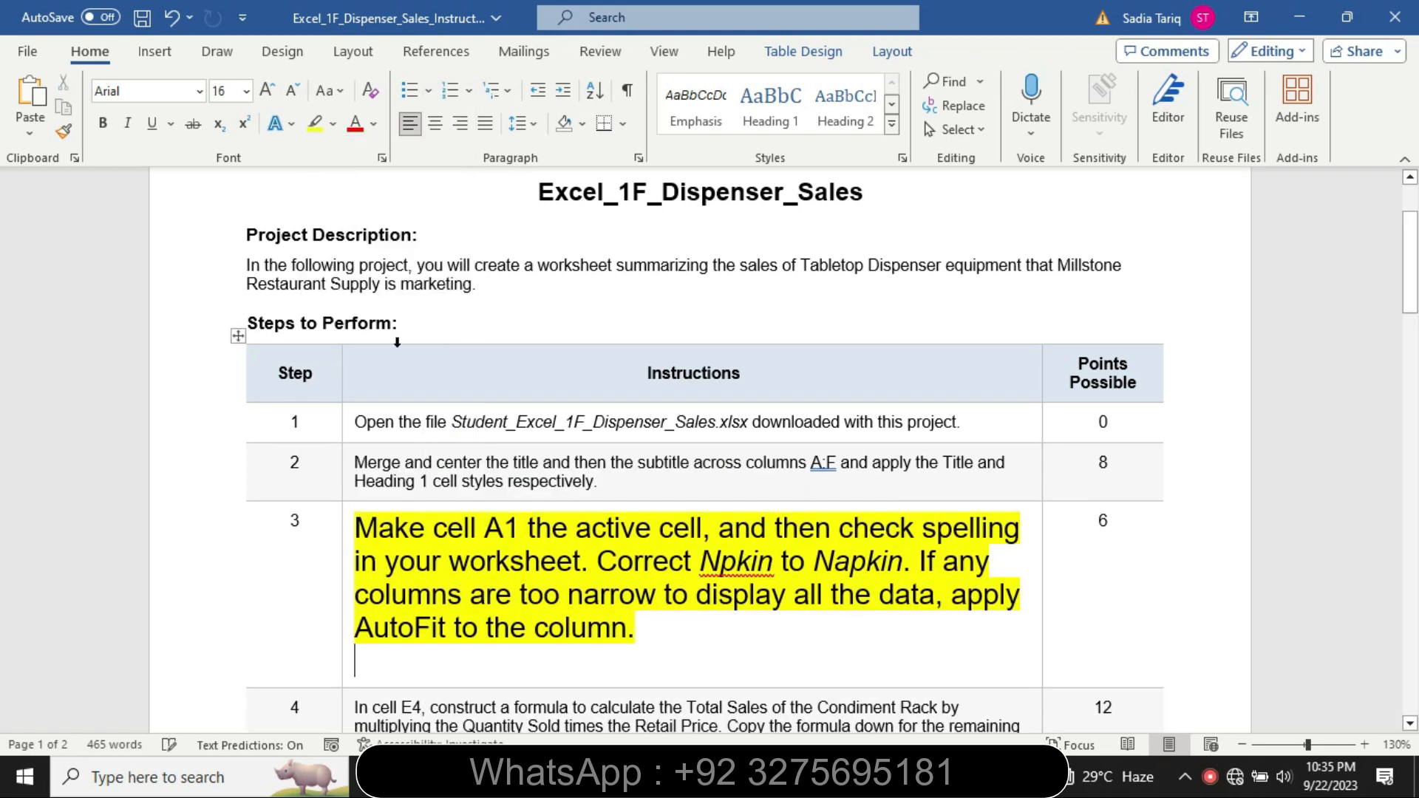
Highlight the step 3 text from "Make cell A1 the active cell" through "Correct Npkin to Napkin" in turquoise.
left_click_drag(360, 521, 894, 571)
left_click(906, 532)
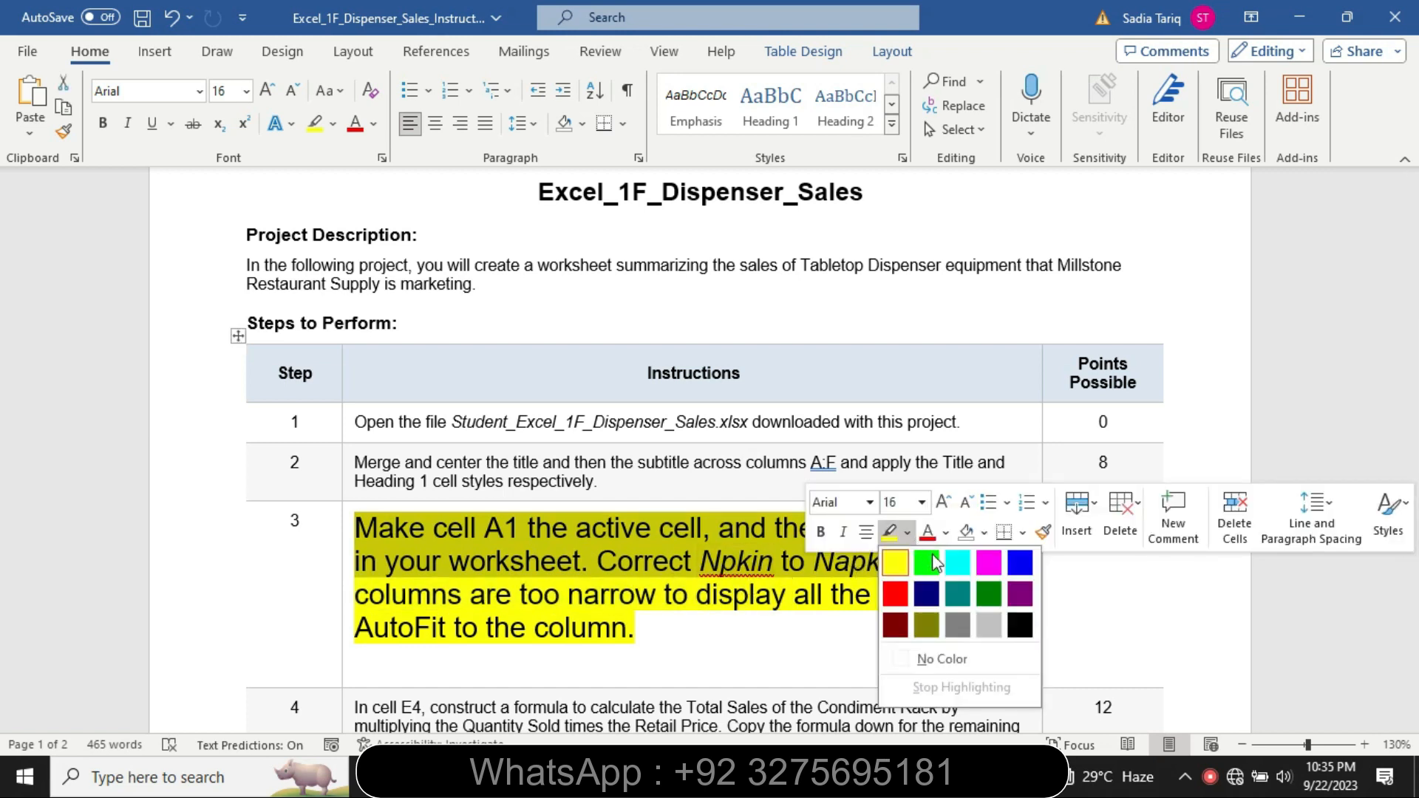
left_click(969, 562)
left_click(464, 535)
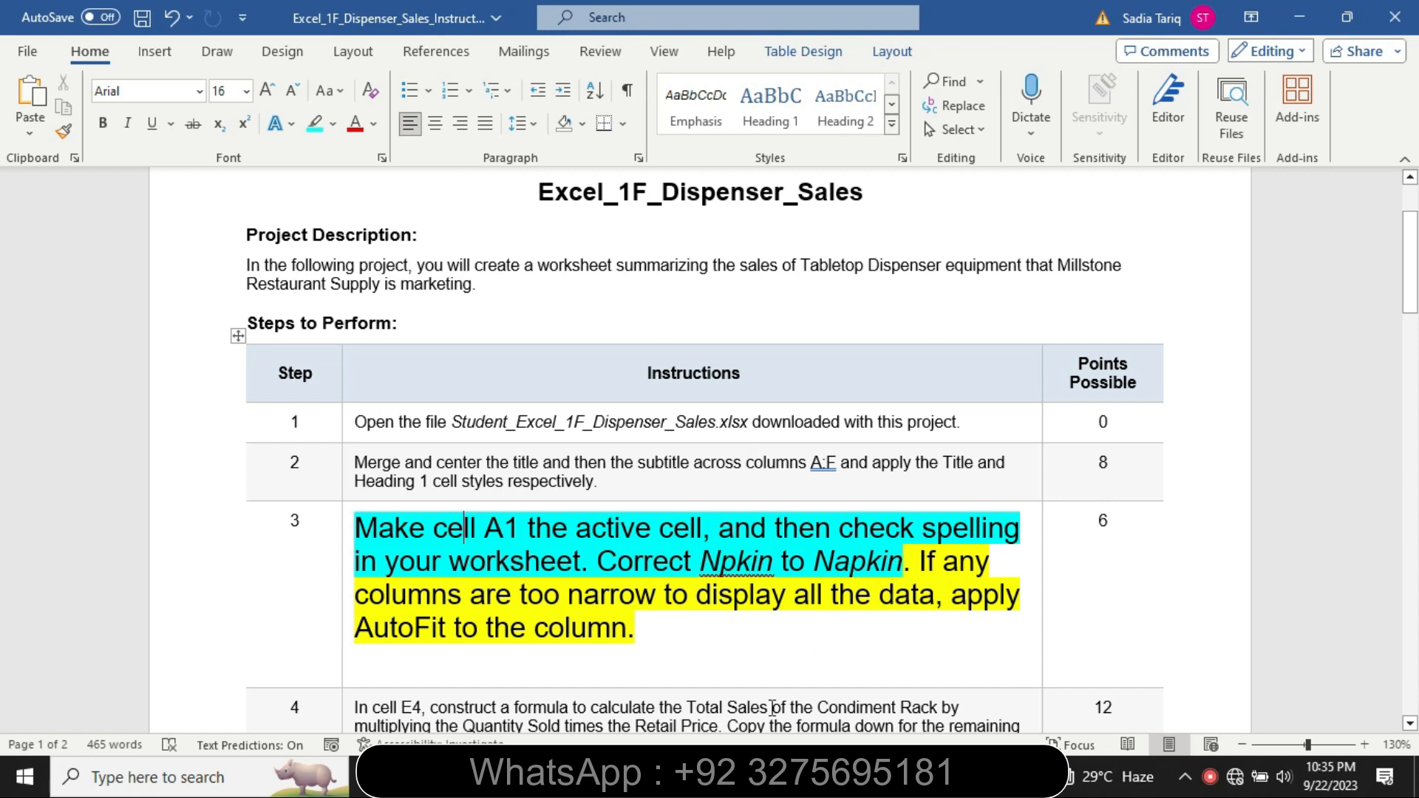
Switch to the Excel workbook and spell-check the worksheet from A1, changing "Npkin" to "Napkin".
left_click(543, 777)
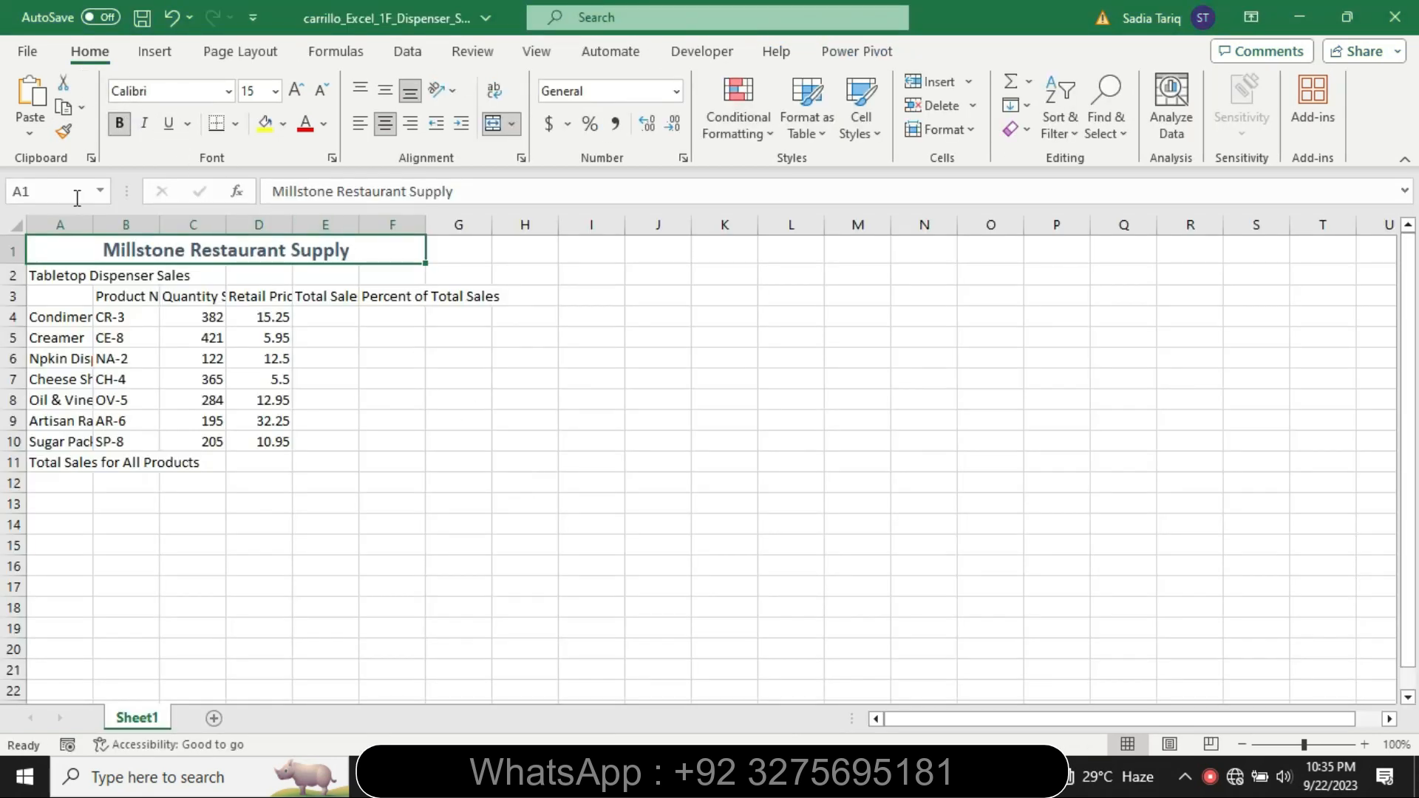
left_click(546, 59)
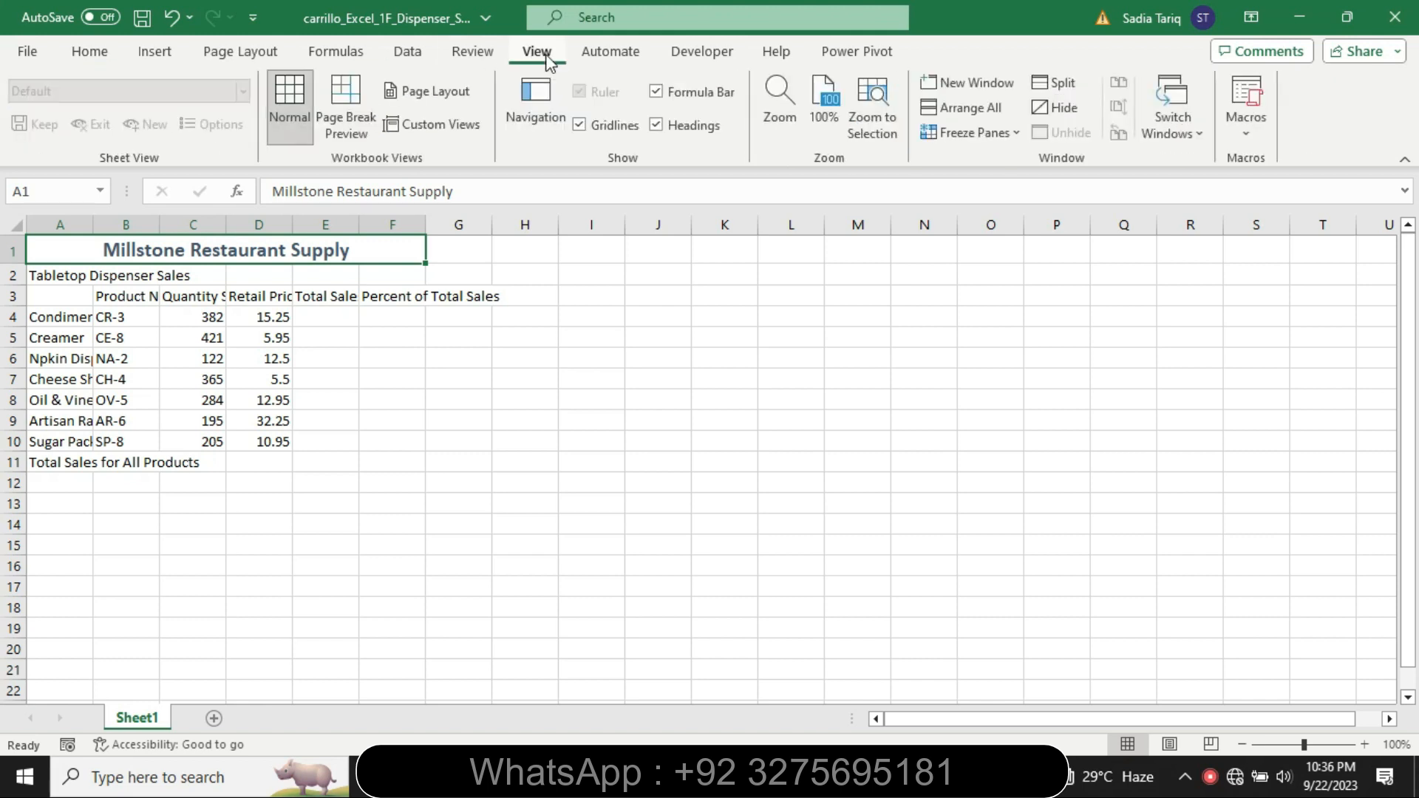
left_click(454, 60)
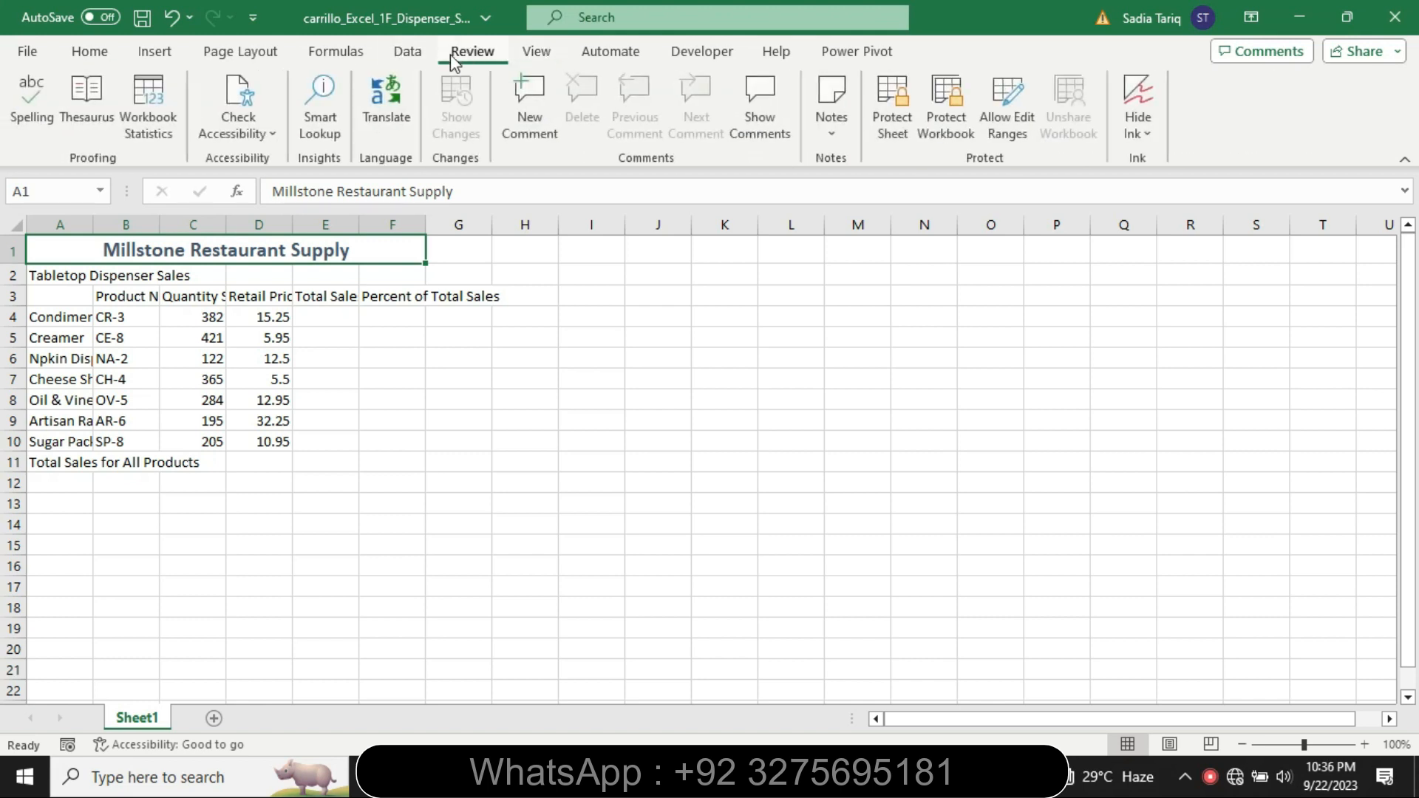
left_click(31, 107)
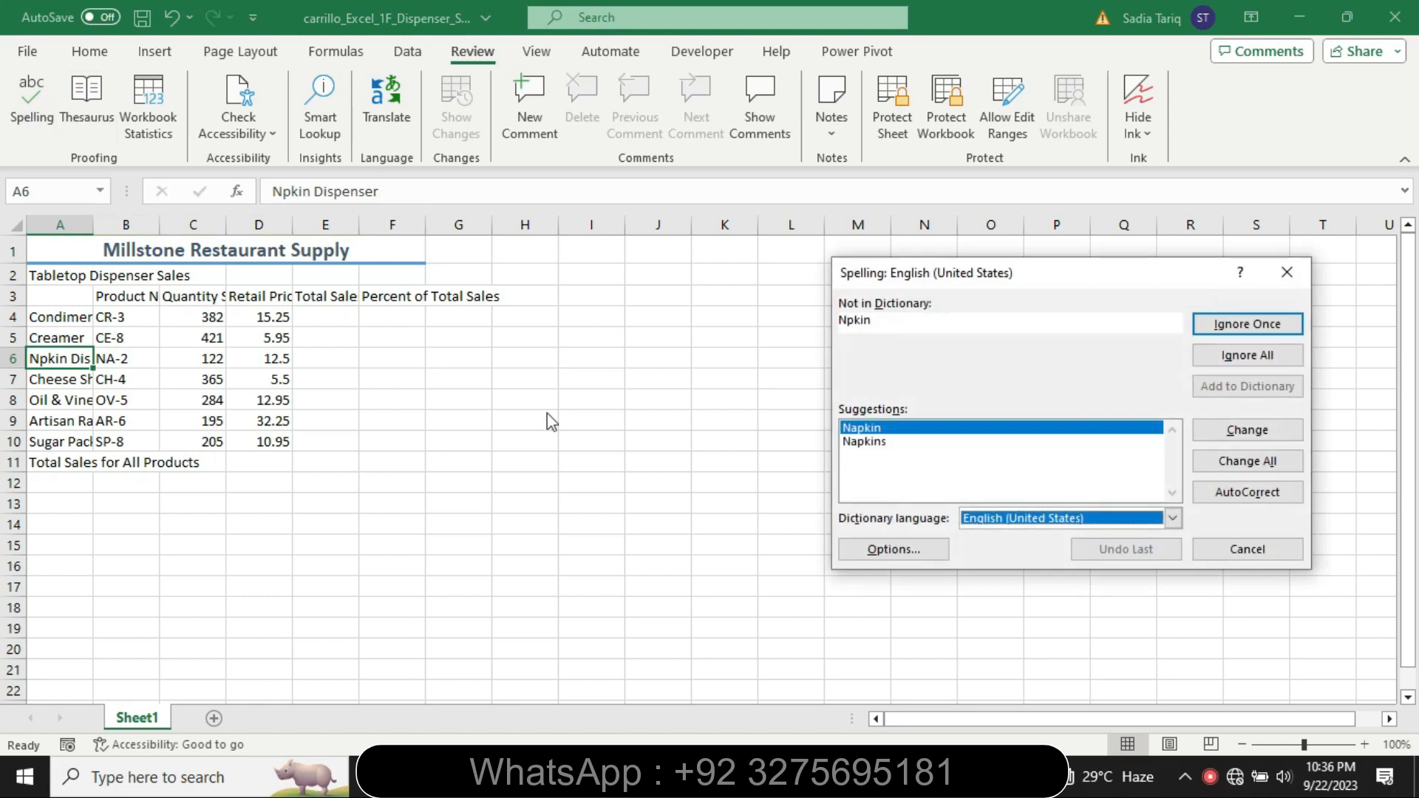
left_click(1228, 425)
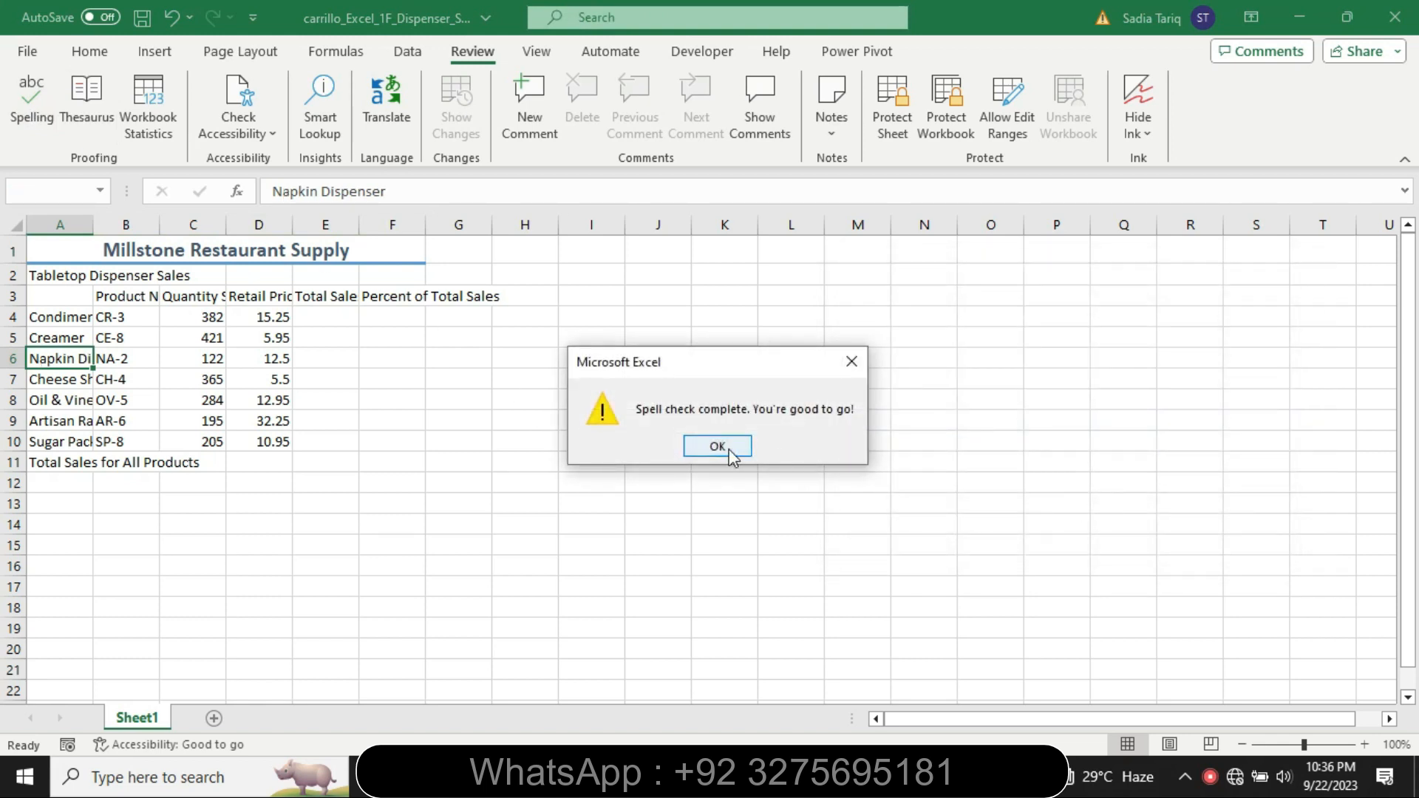
left_click(727, 447)
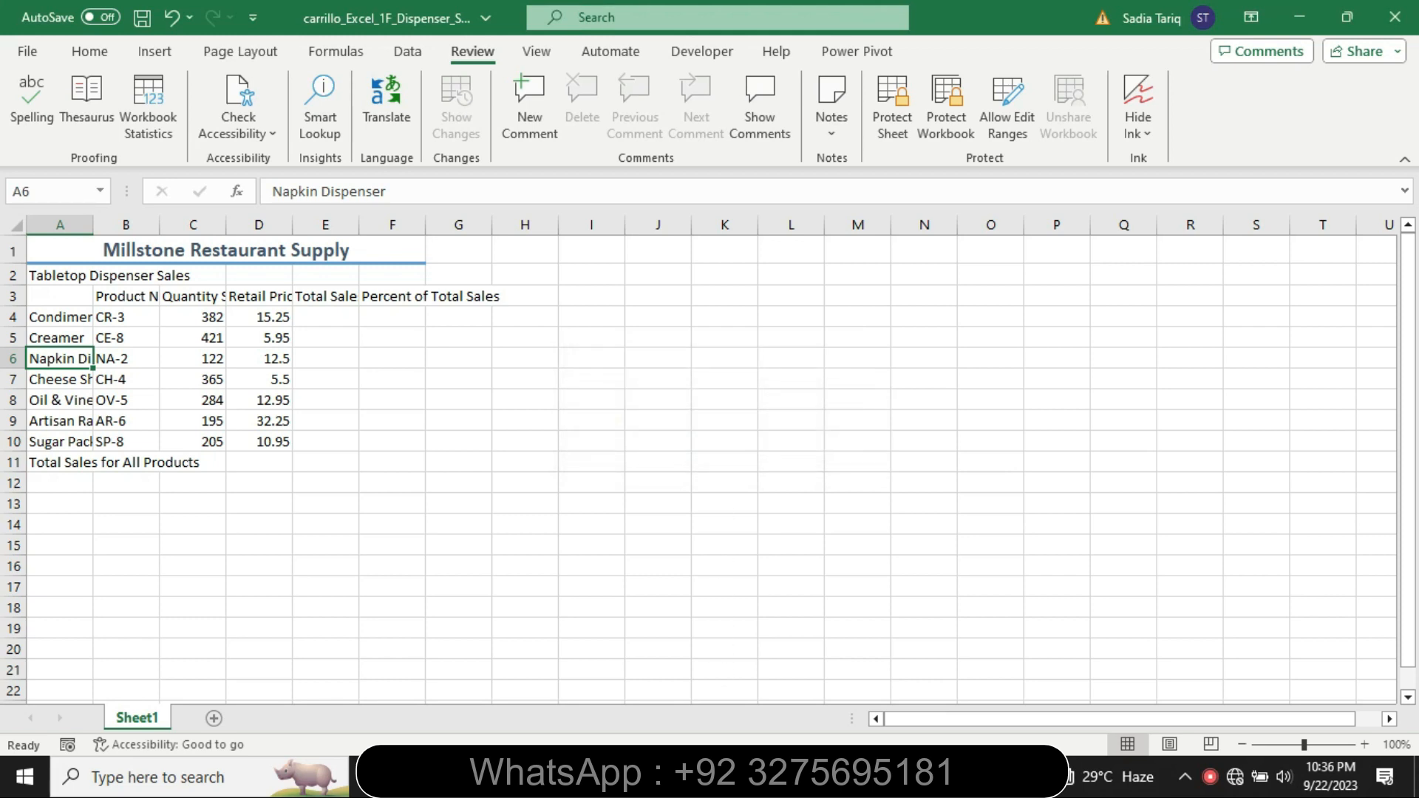
Highlight the AutoFit sentence of step 3 in turquoise in the Word instructions, and return to the Excel workbook.
key("alt+Tab")
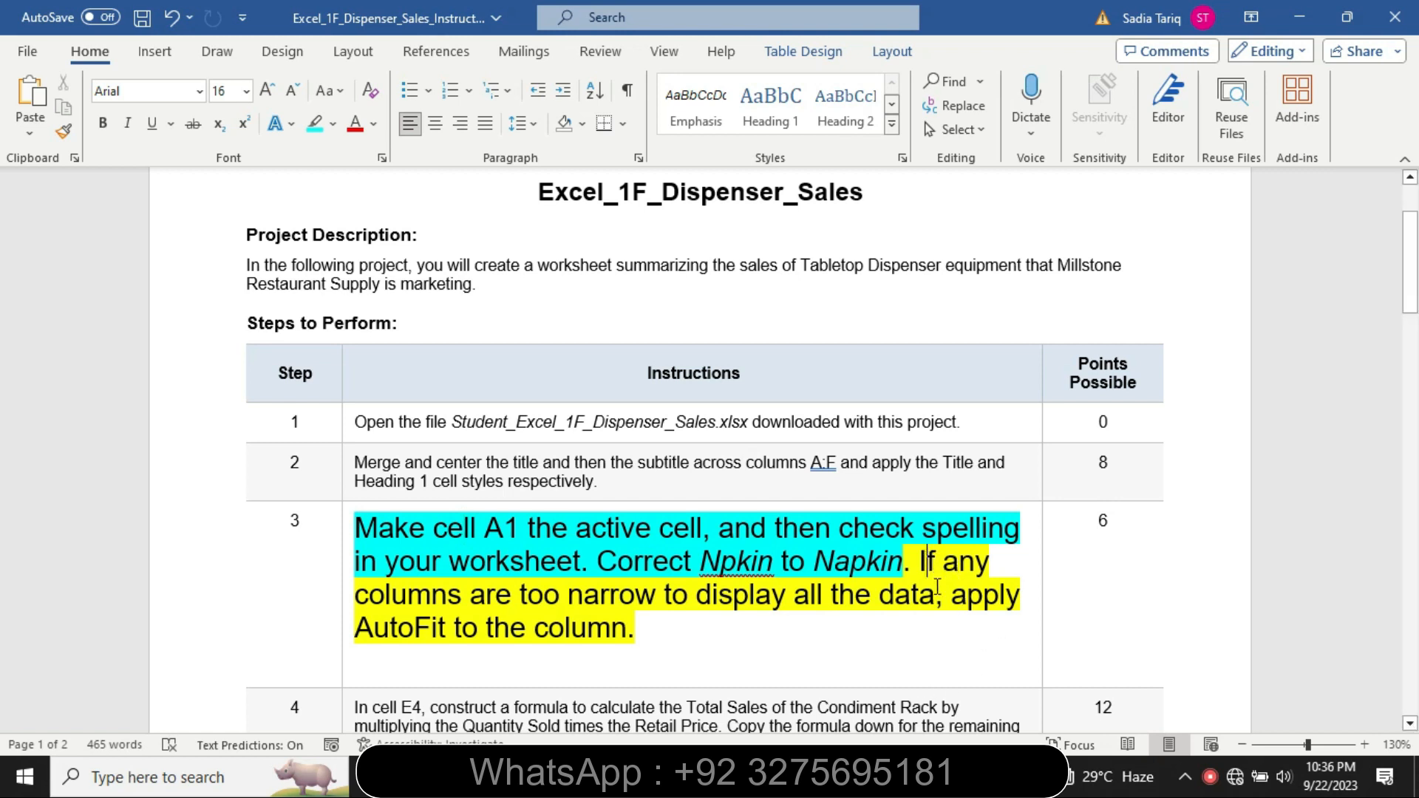
left_click_drag(938, 586, 938, 628)
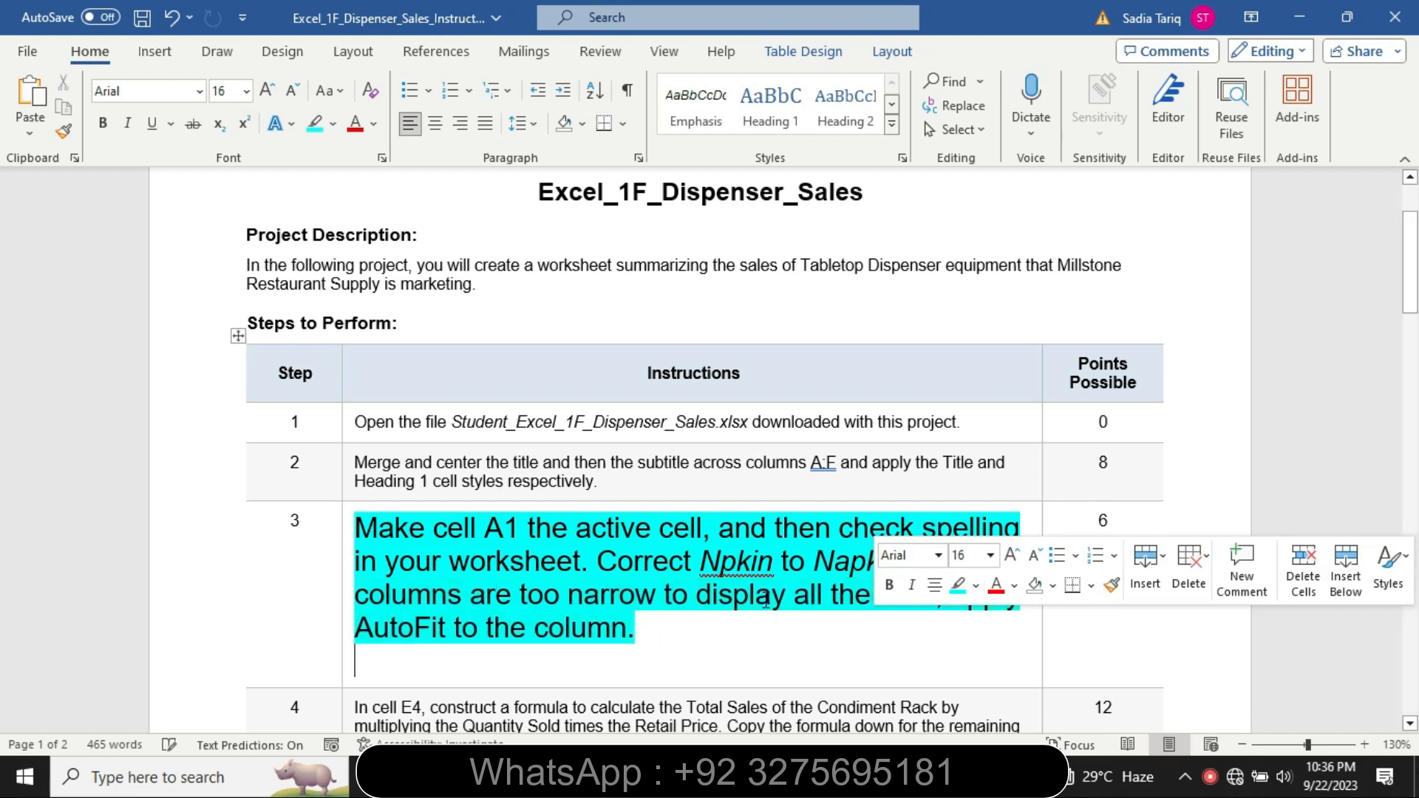
left_click(958, 585)
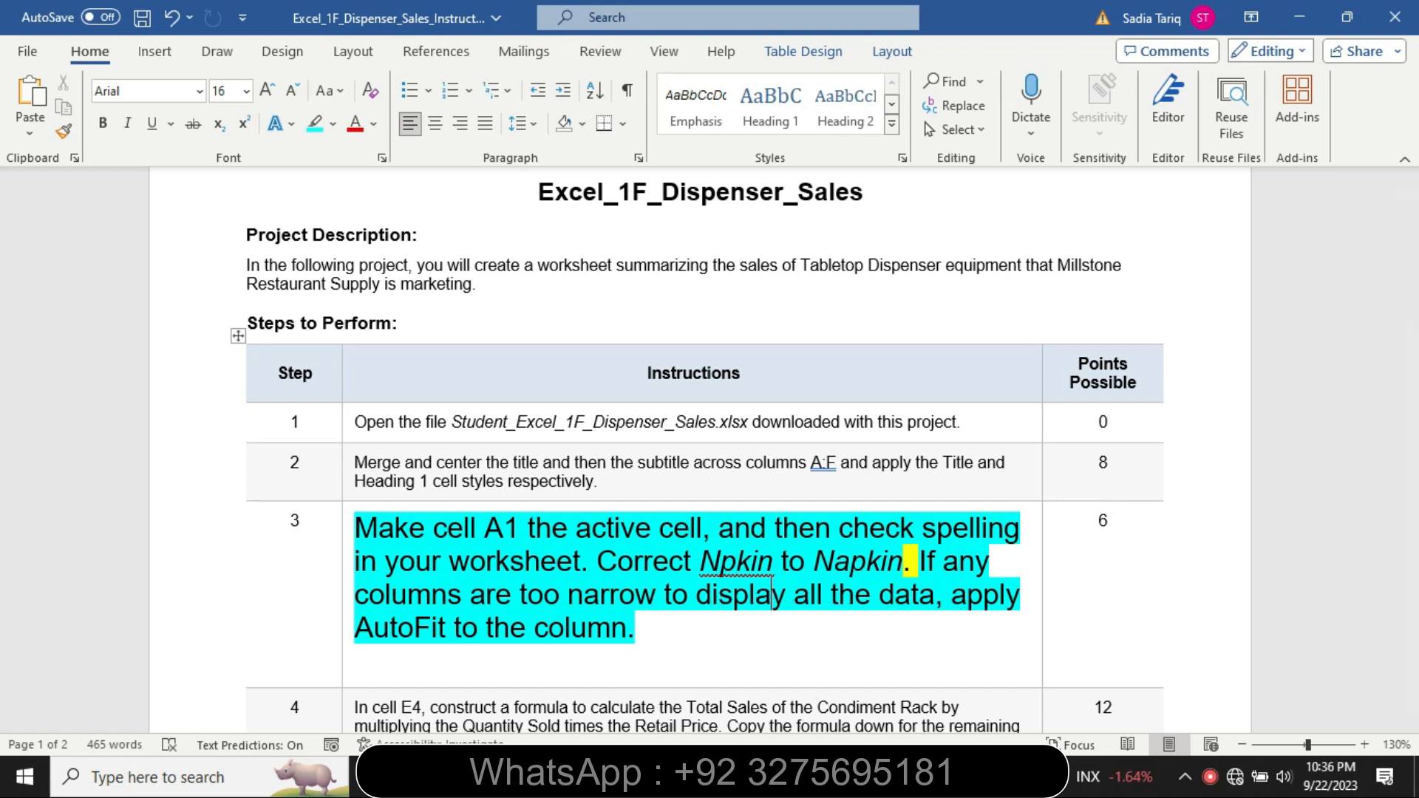
key("alt+Tab")
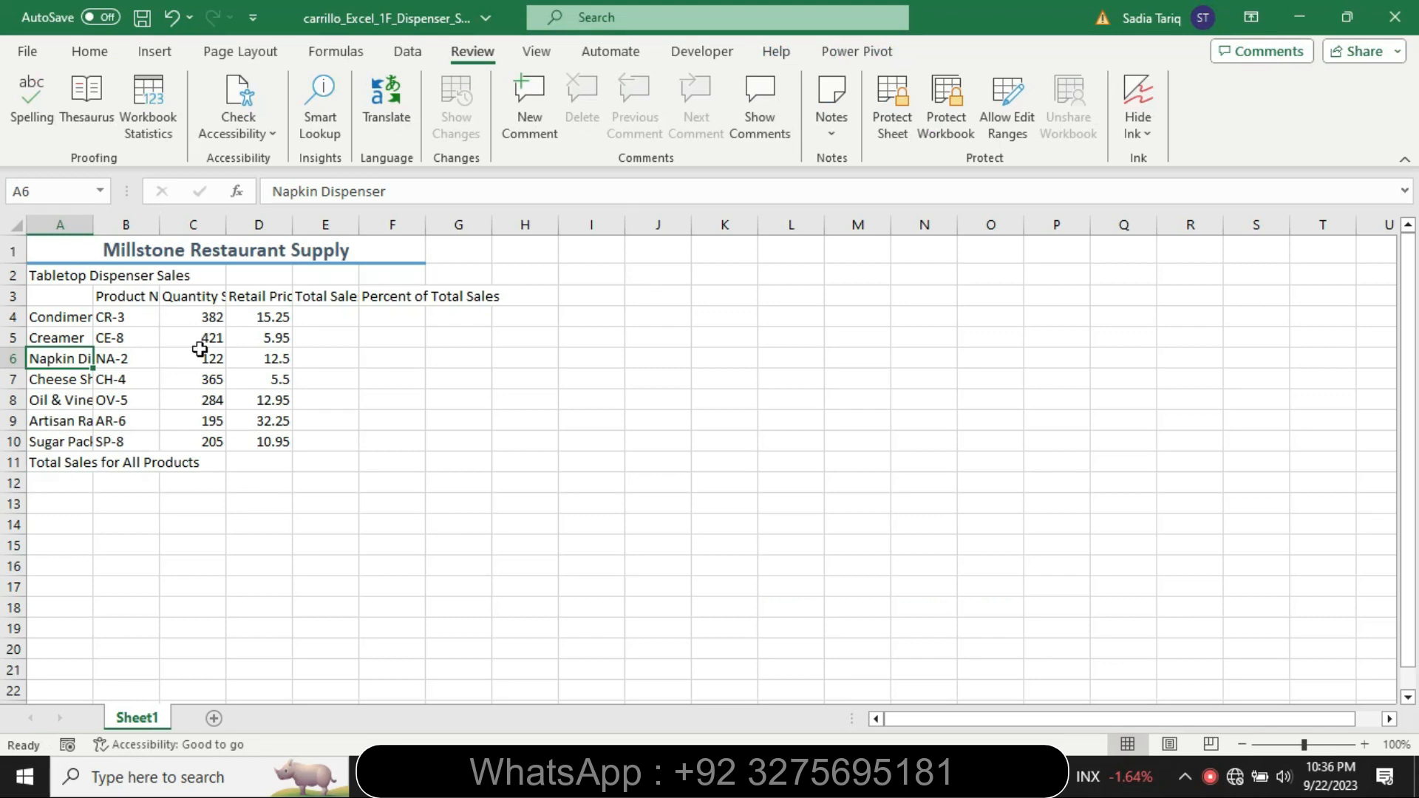
left_click(67, 217)
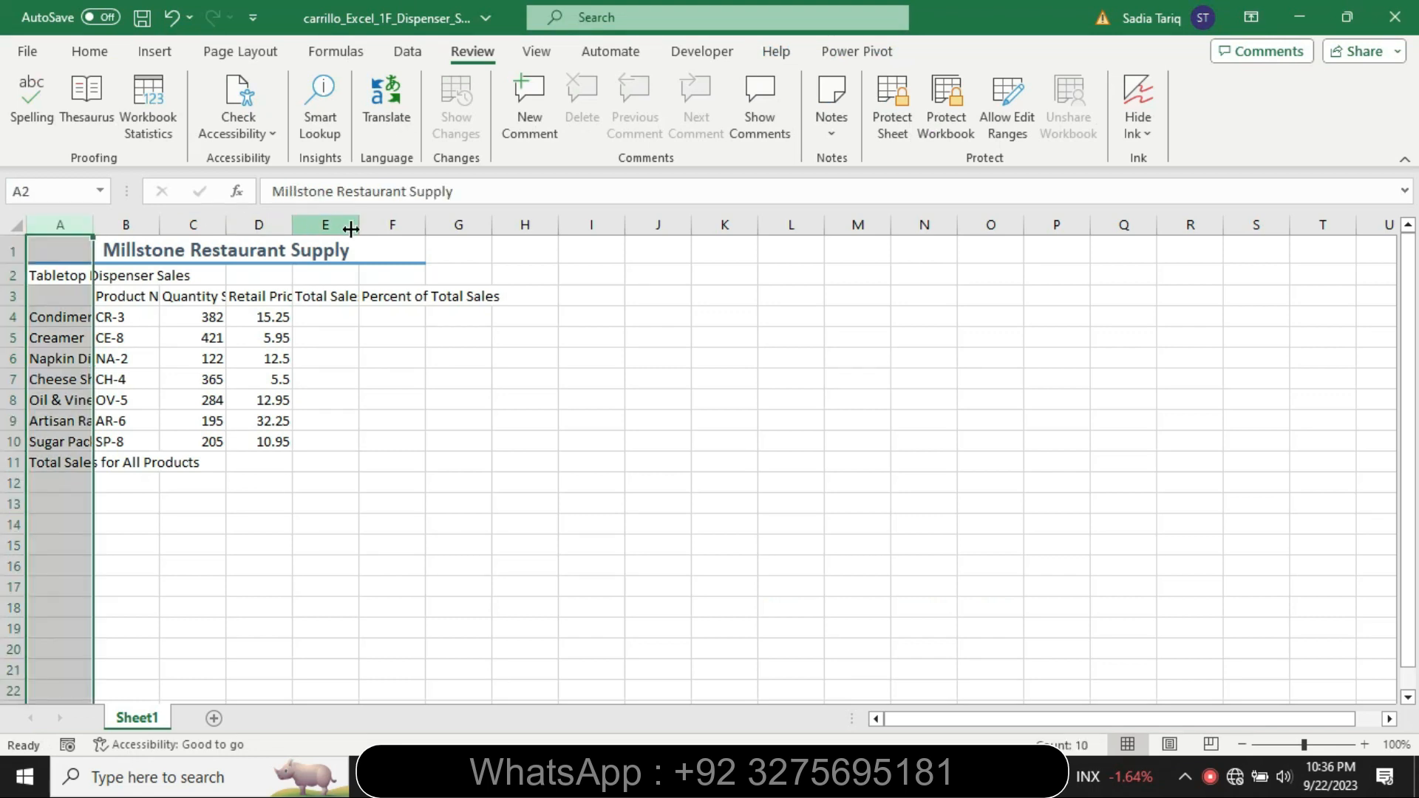
left_click(446, 226, "shift")
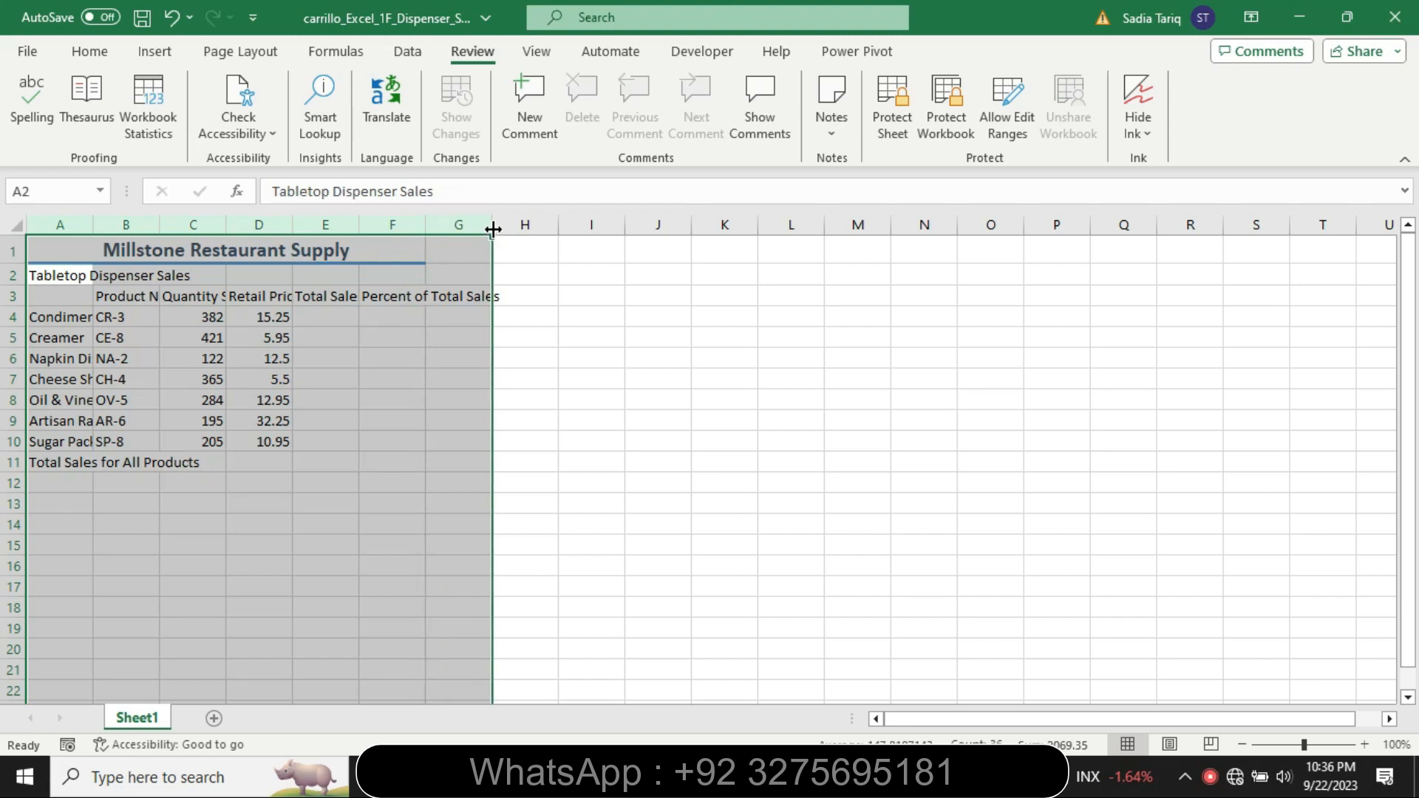
left_click(481, 397)
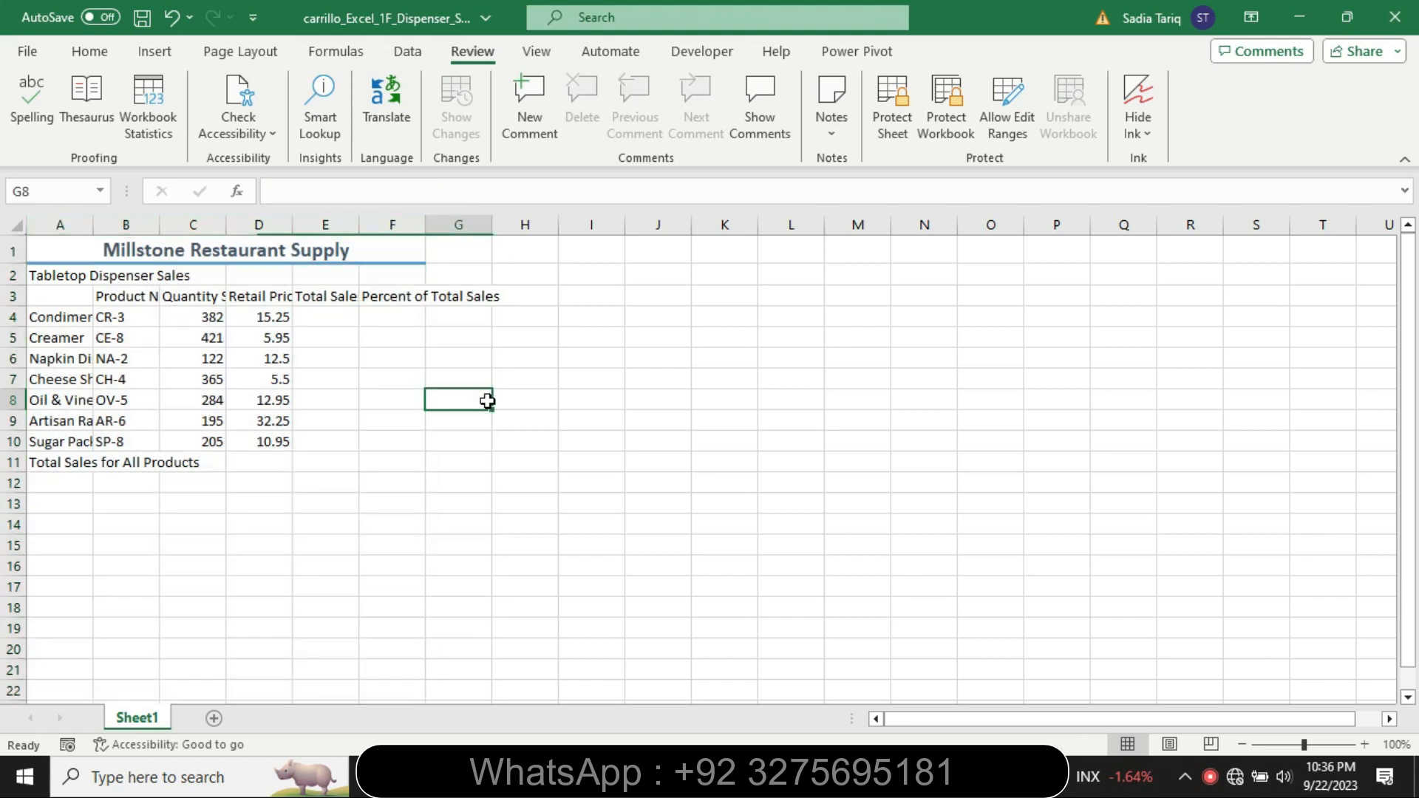
AutoFit the widths of columns B through F to their contents.
double_click(227, 224)
left_click_drag(318, 223, 333, 223)
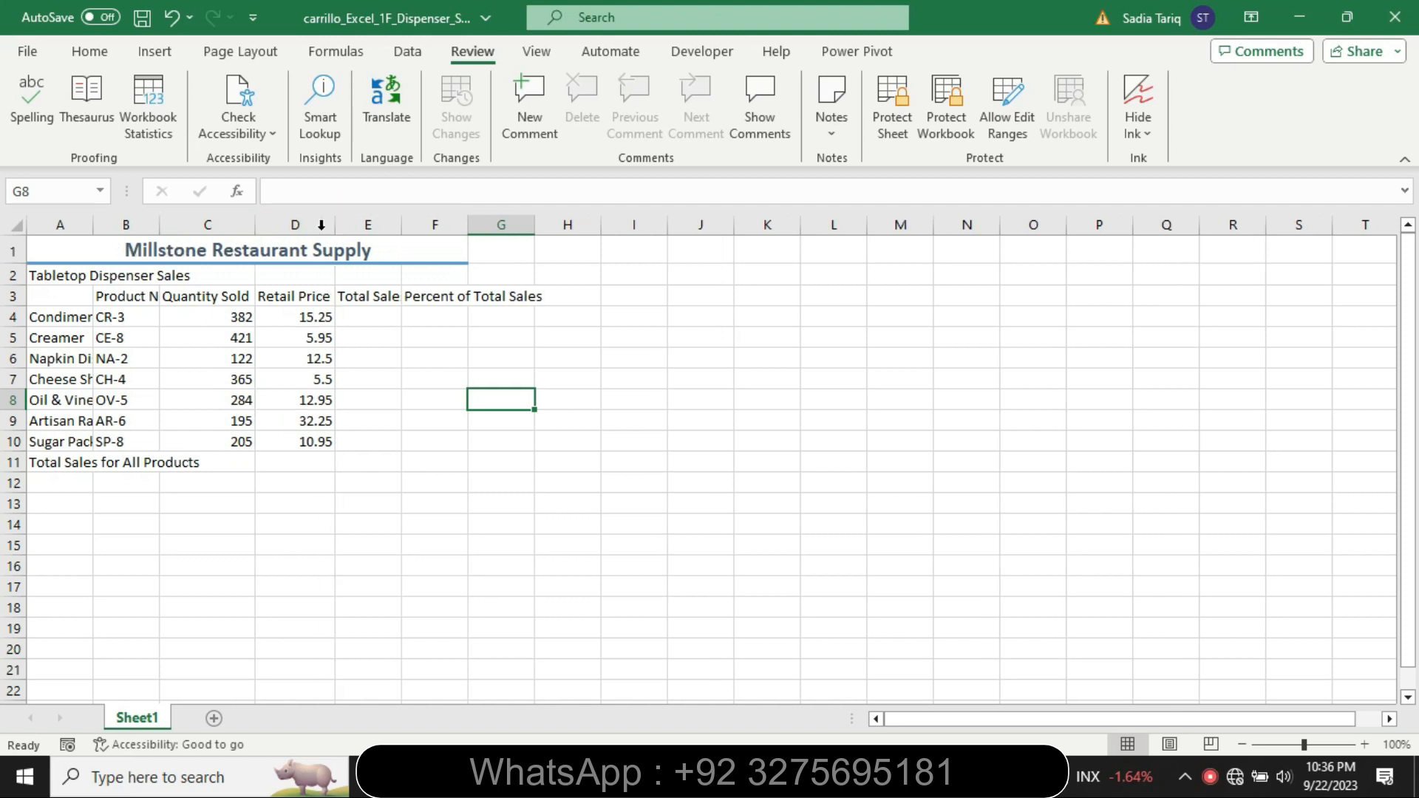
double_click(402, 230)
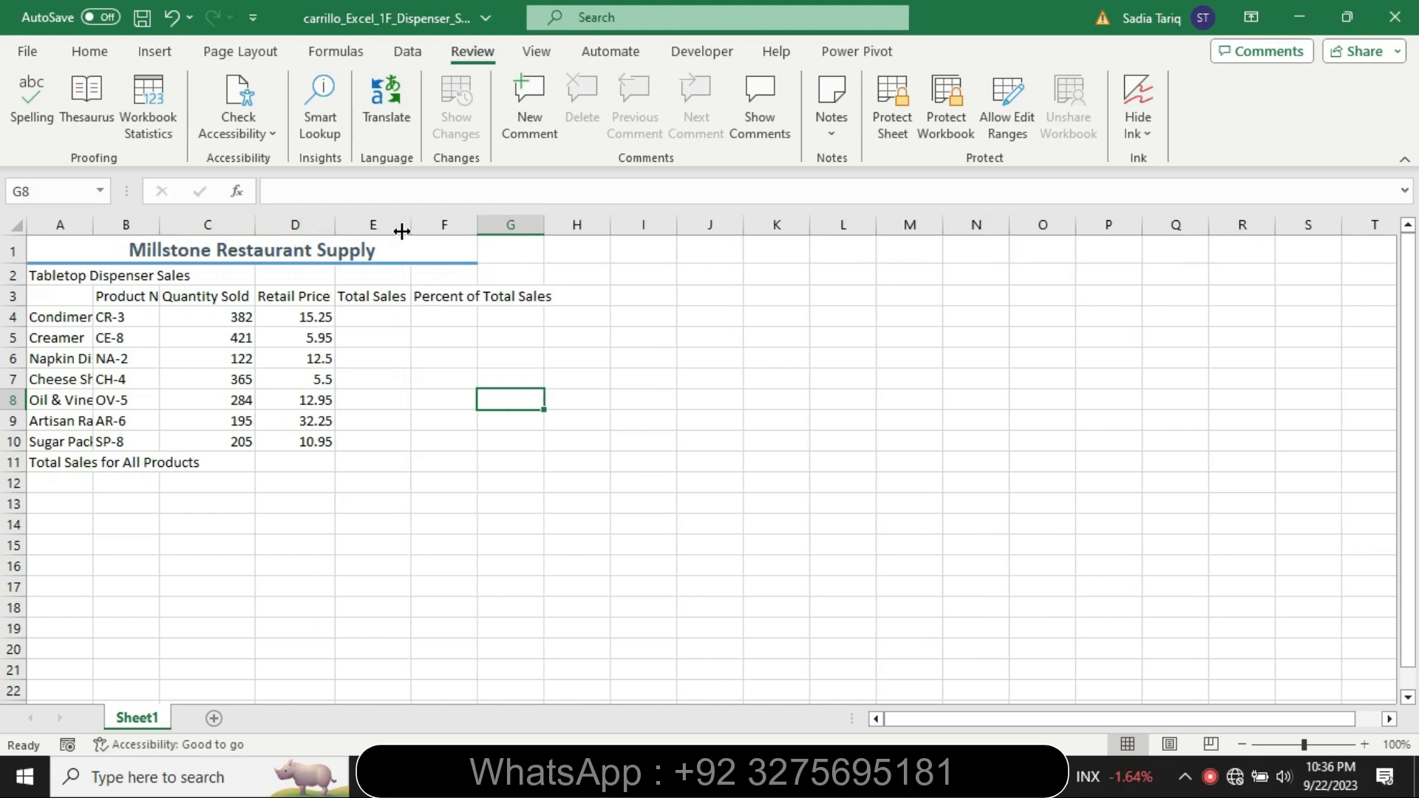
double_click(478, 222)
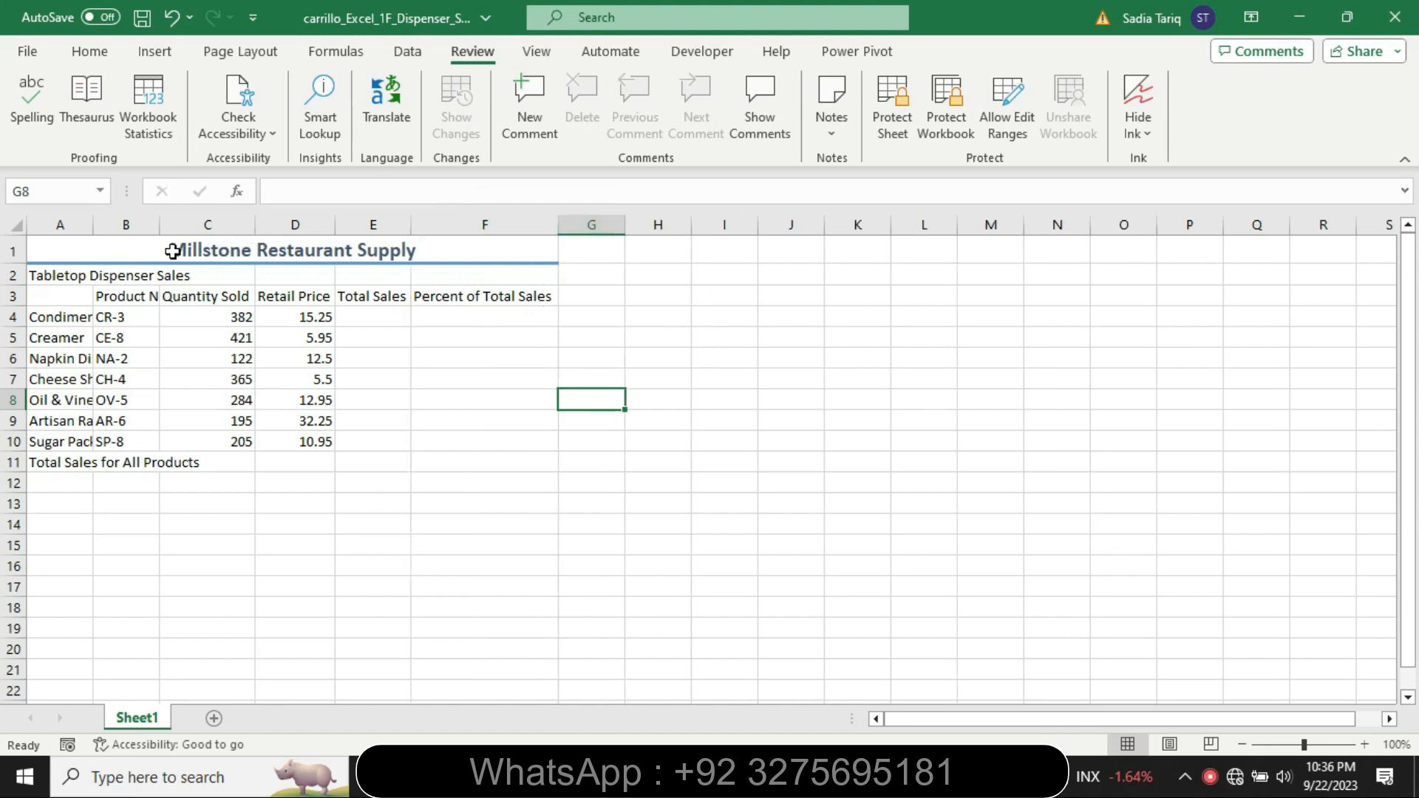
double_click(158, 224)
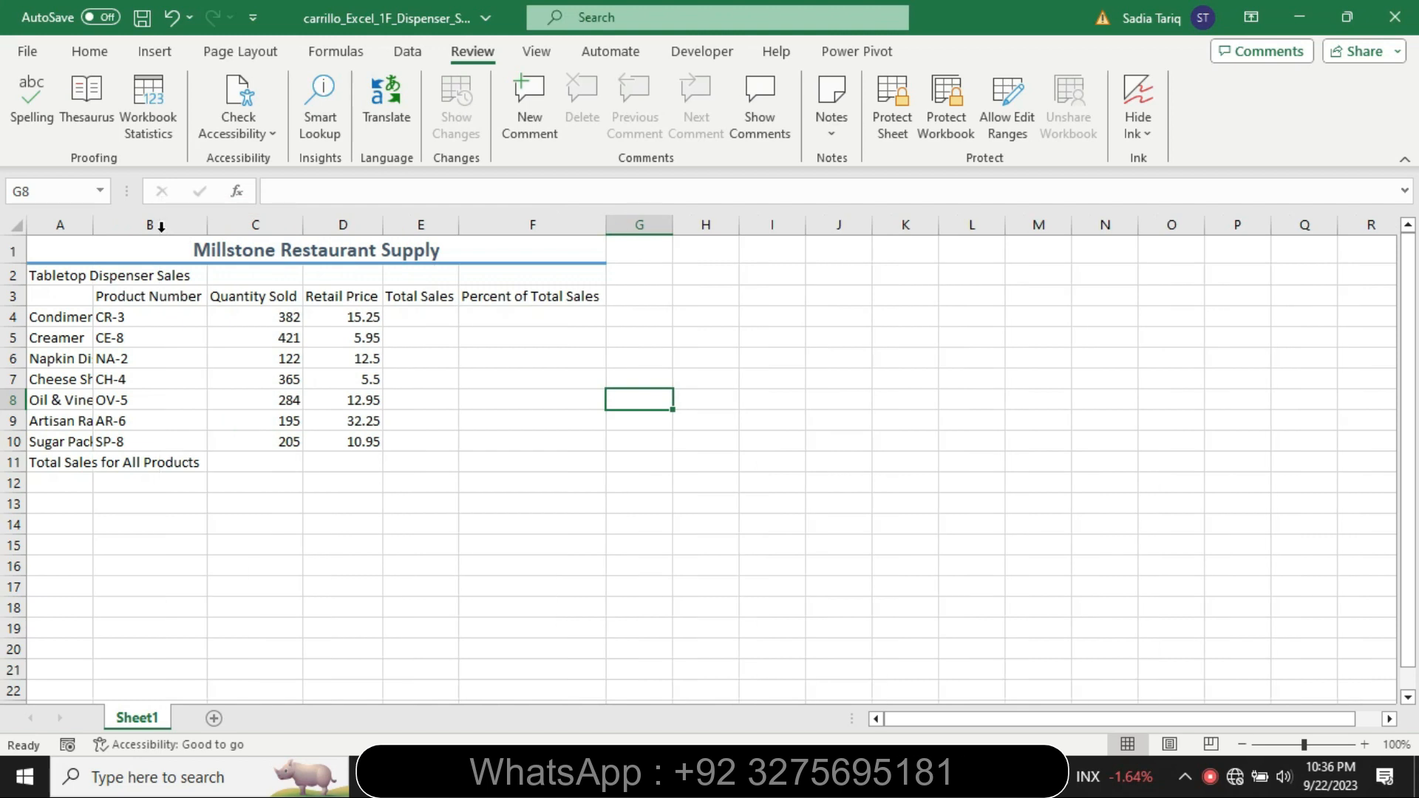
Return to the Word instructions, set the step 3 text to 9 pt and remove its highlighting.
left_click(688, 776)
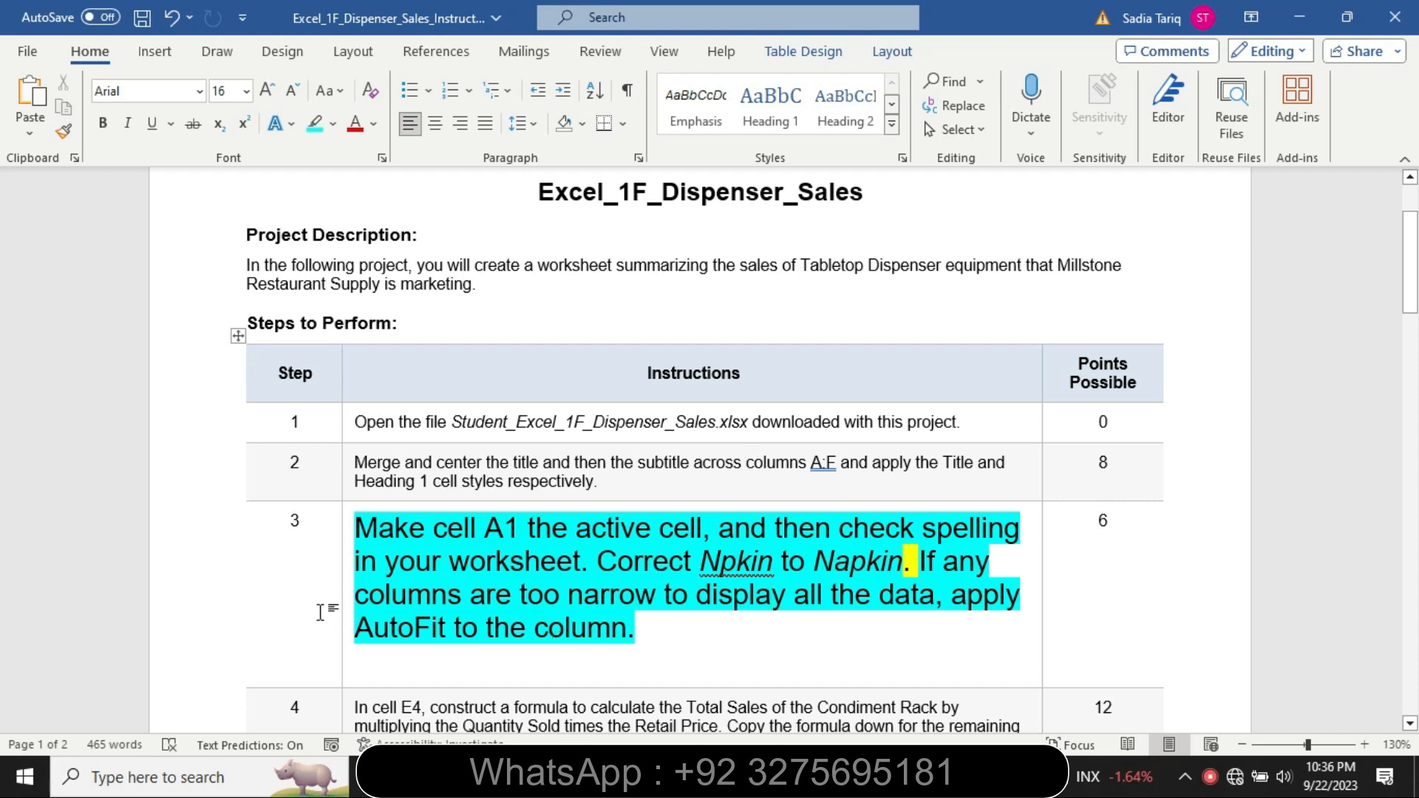
left_click(346, 655)
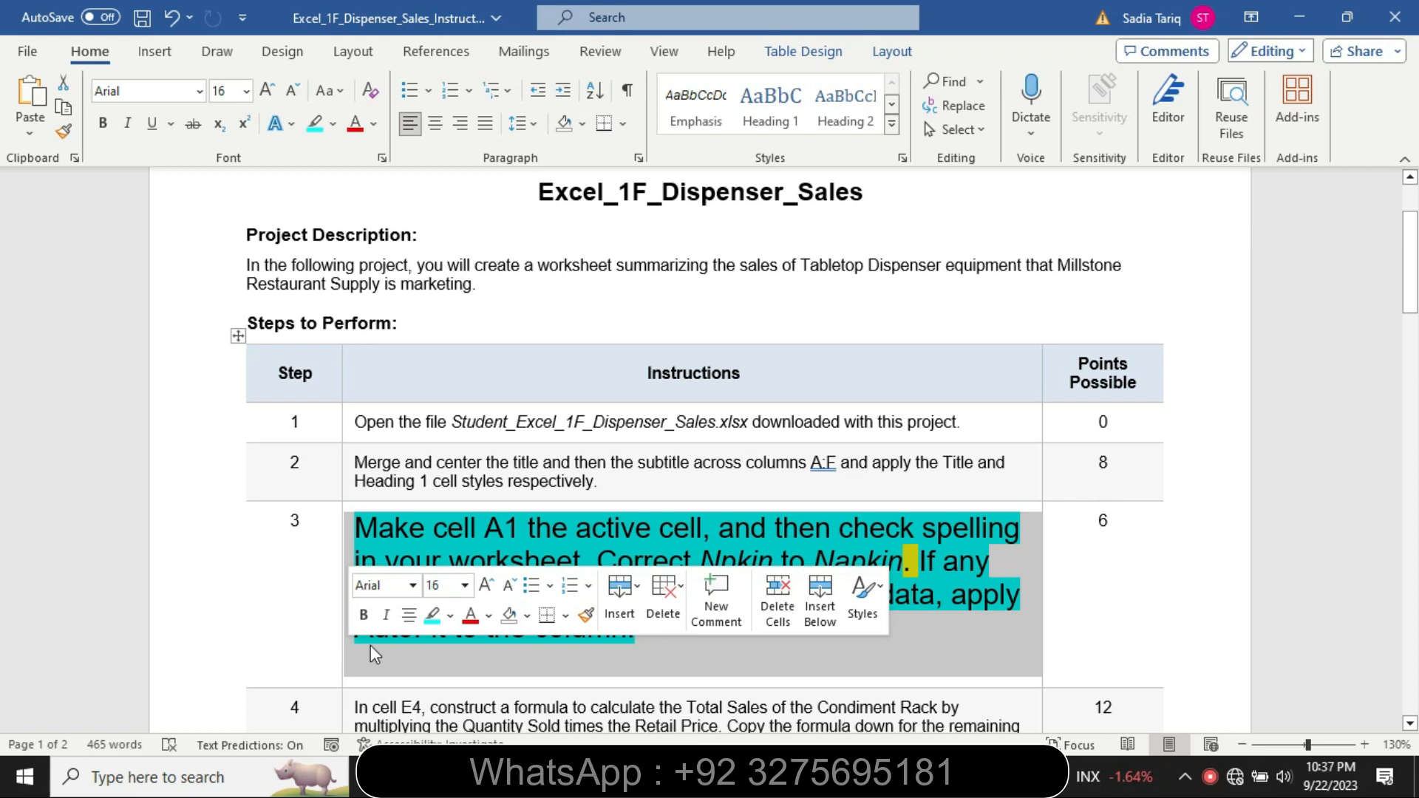
left_click(465, 588)
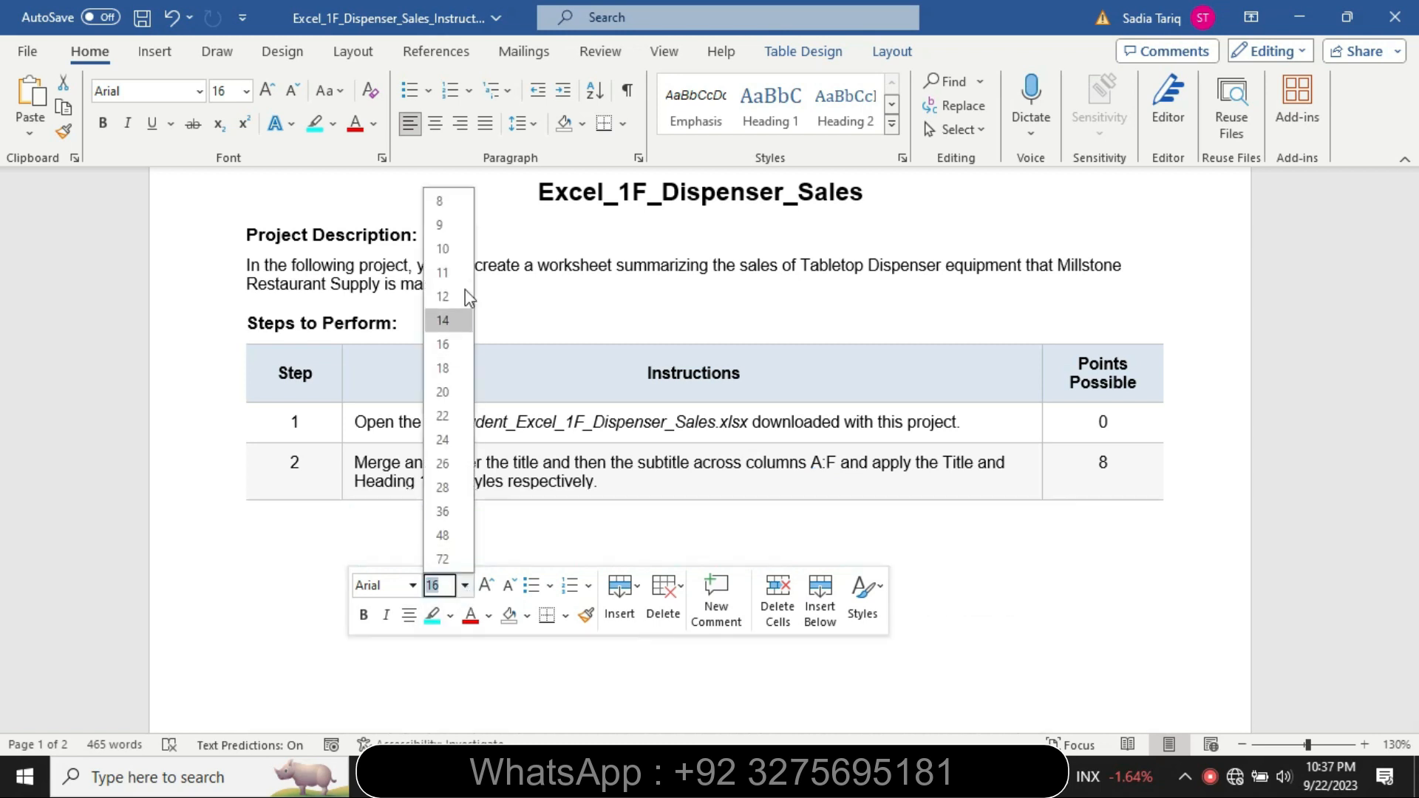
left_click(456, 223)
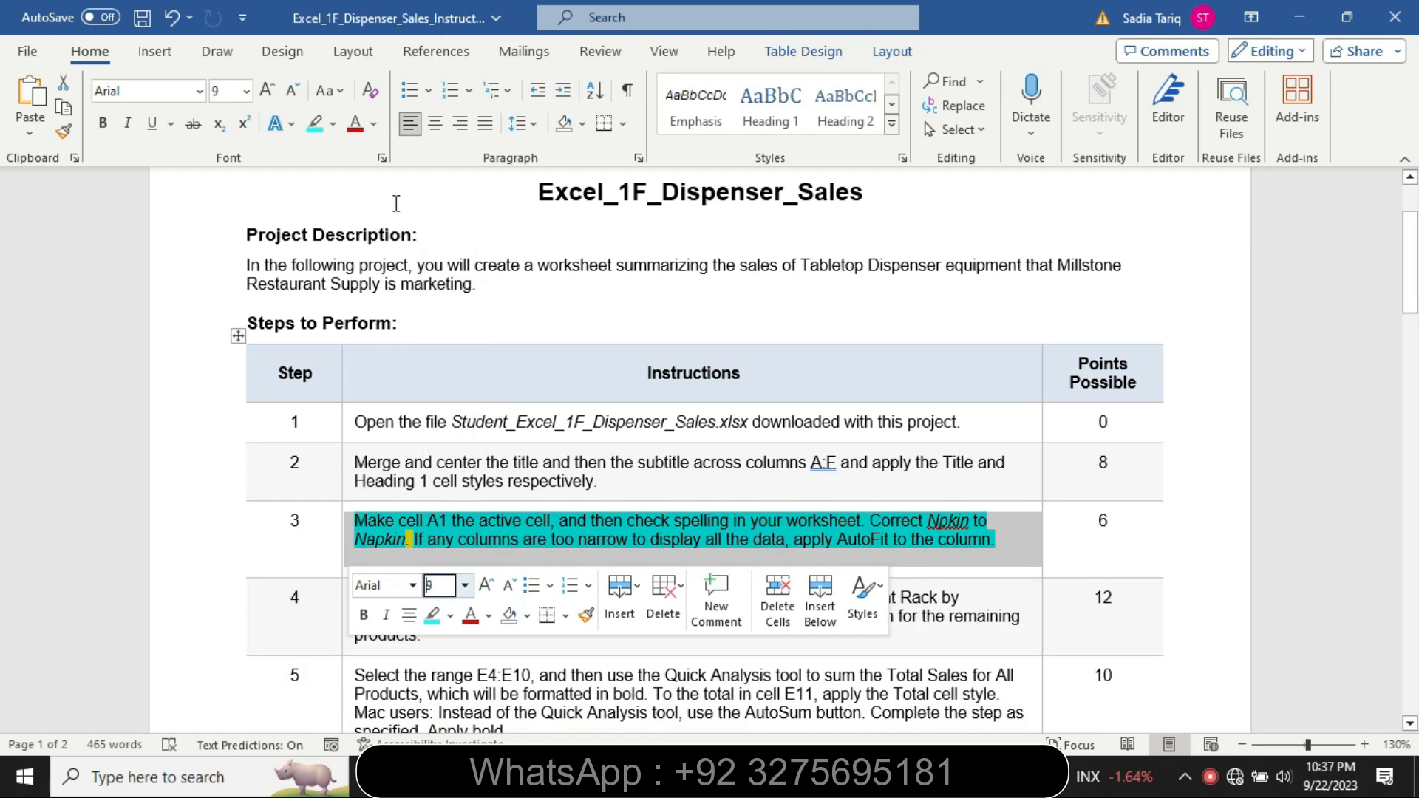
left_click(333, 123)
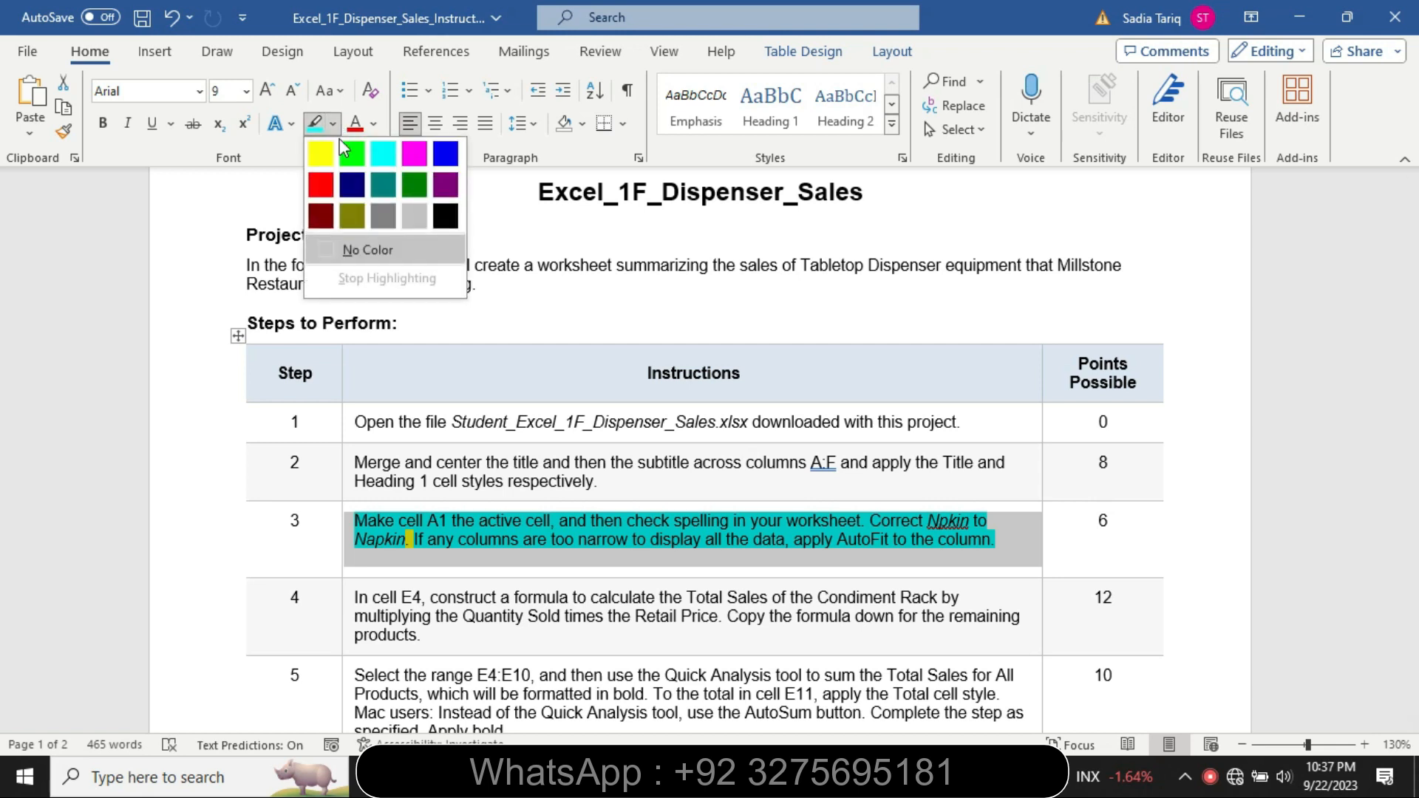
left_click(362, 247)
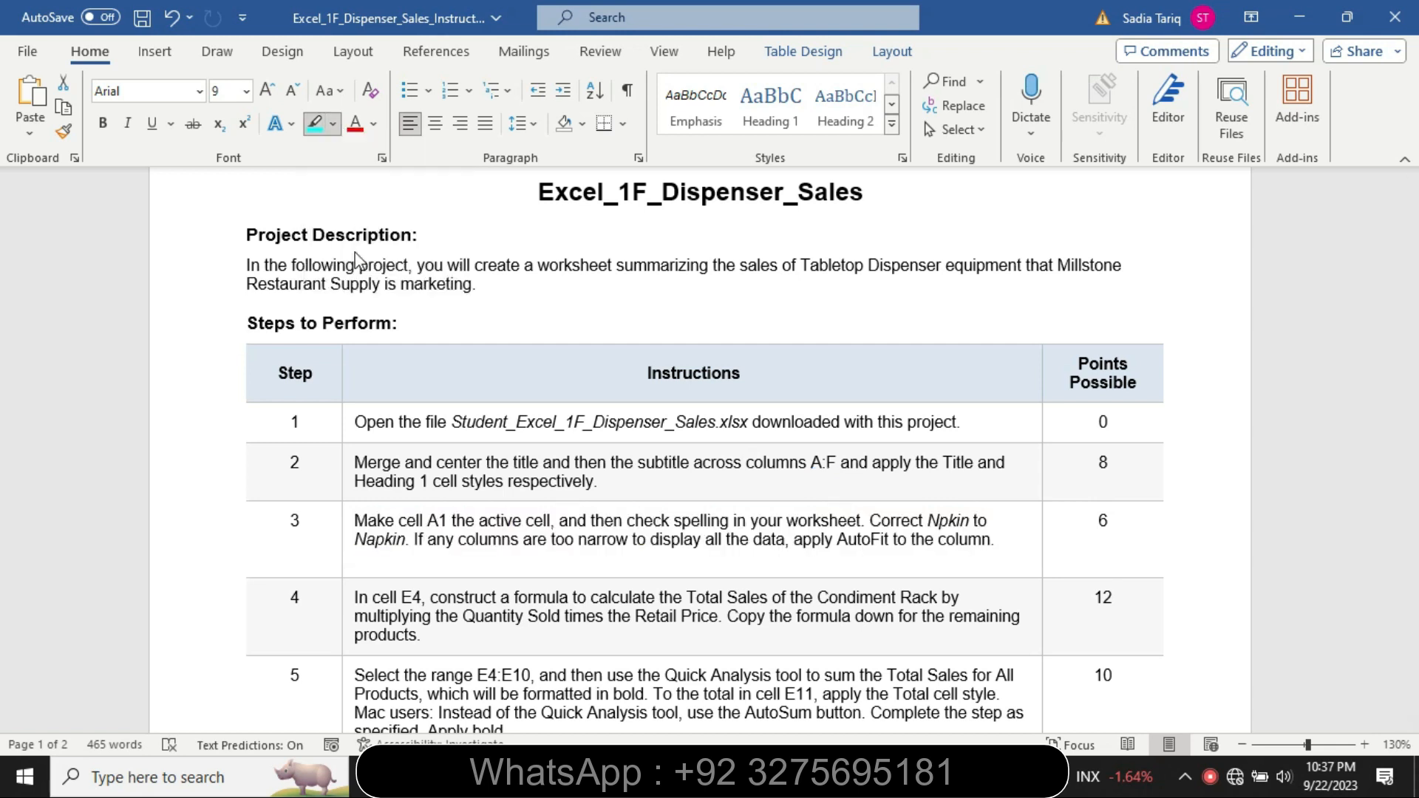
Set the step 4 instruction text to 16 pt.
left_click(344, 640)
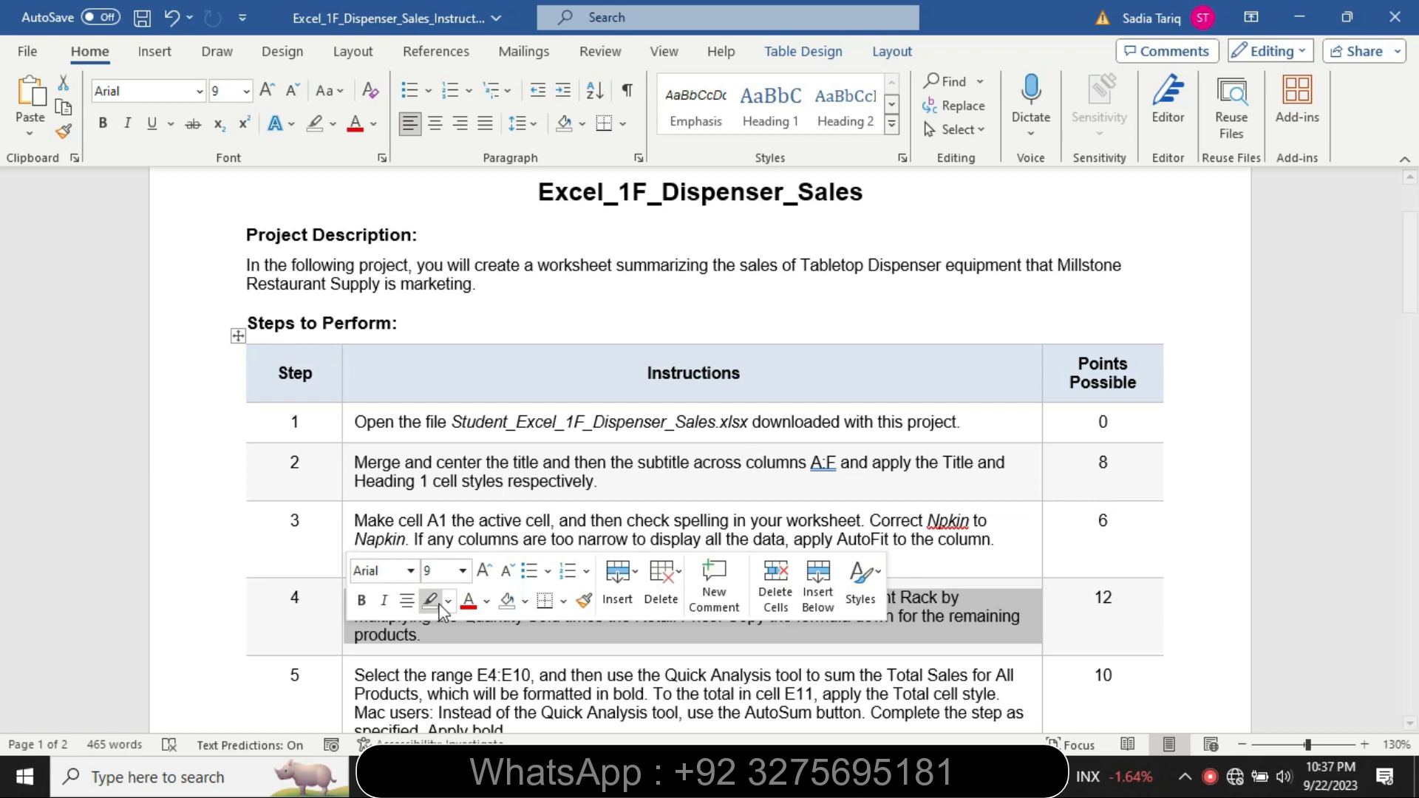
left_click(463, 570)
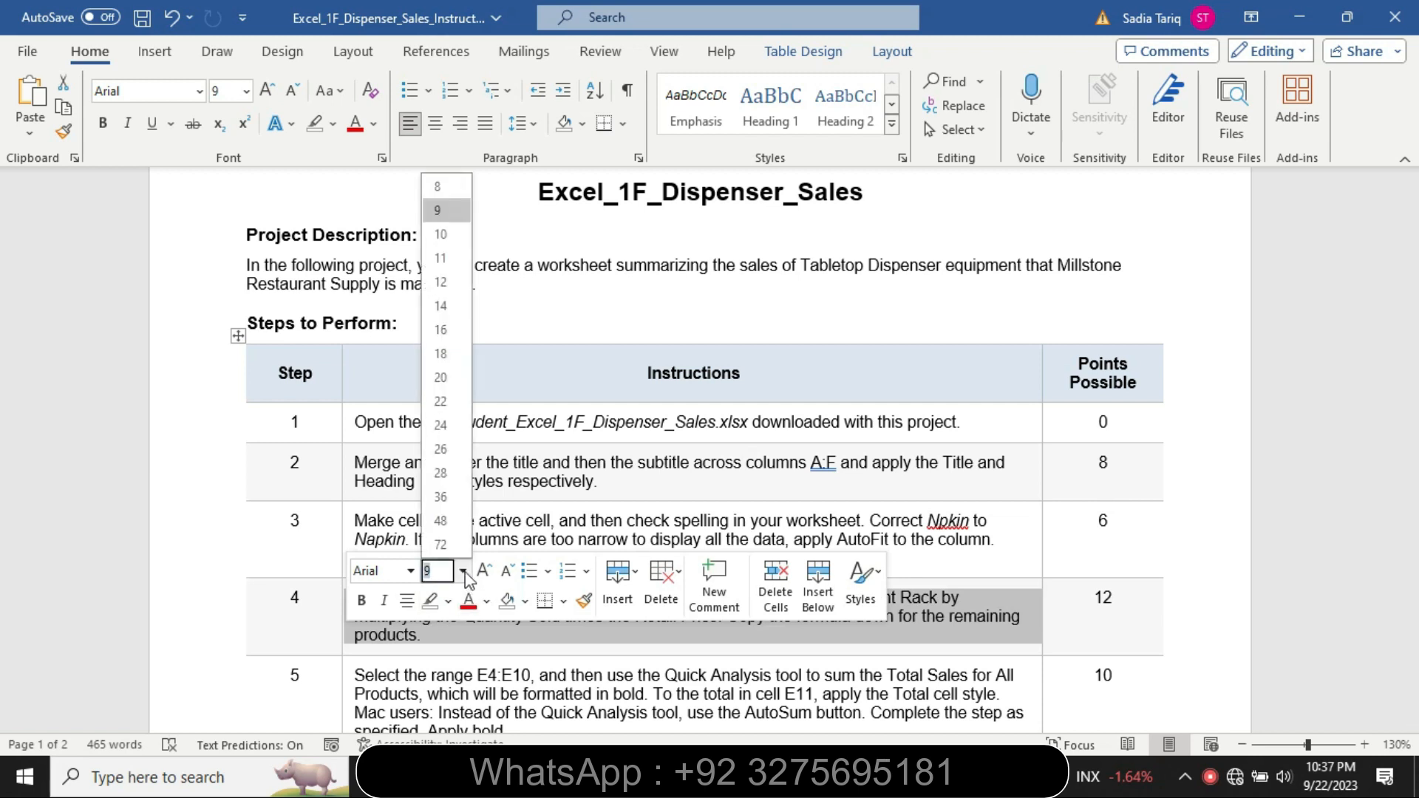
left_click(440, 330)
left_click_drag(1417, 267, 1417, 293)
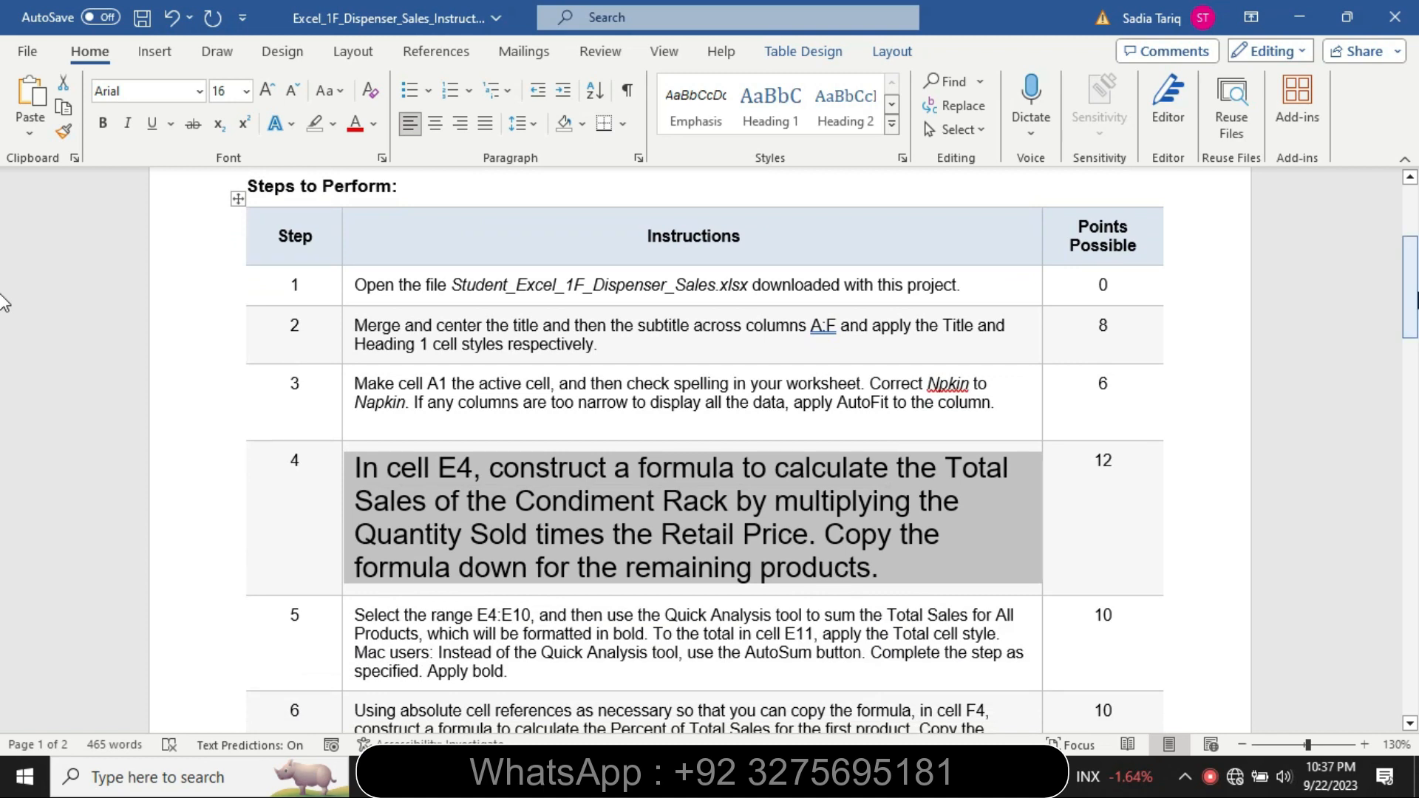
left_click(546, 492)
Highlight the step 4 text from "In cell E4, construct a formula" through "the Retail Price" in turquoise.
left_click_drag(356, 462, 774, 541)
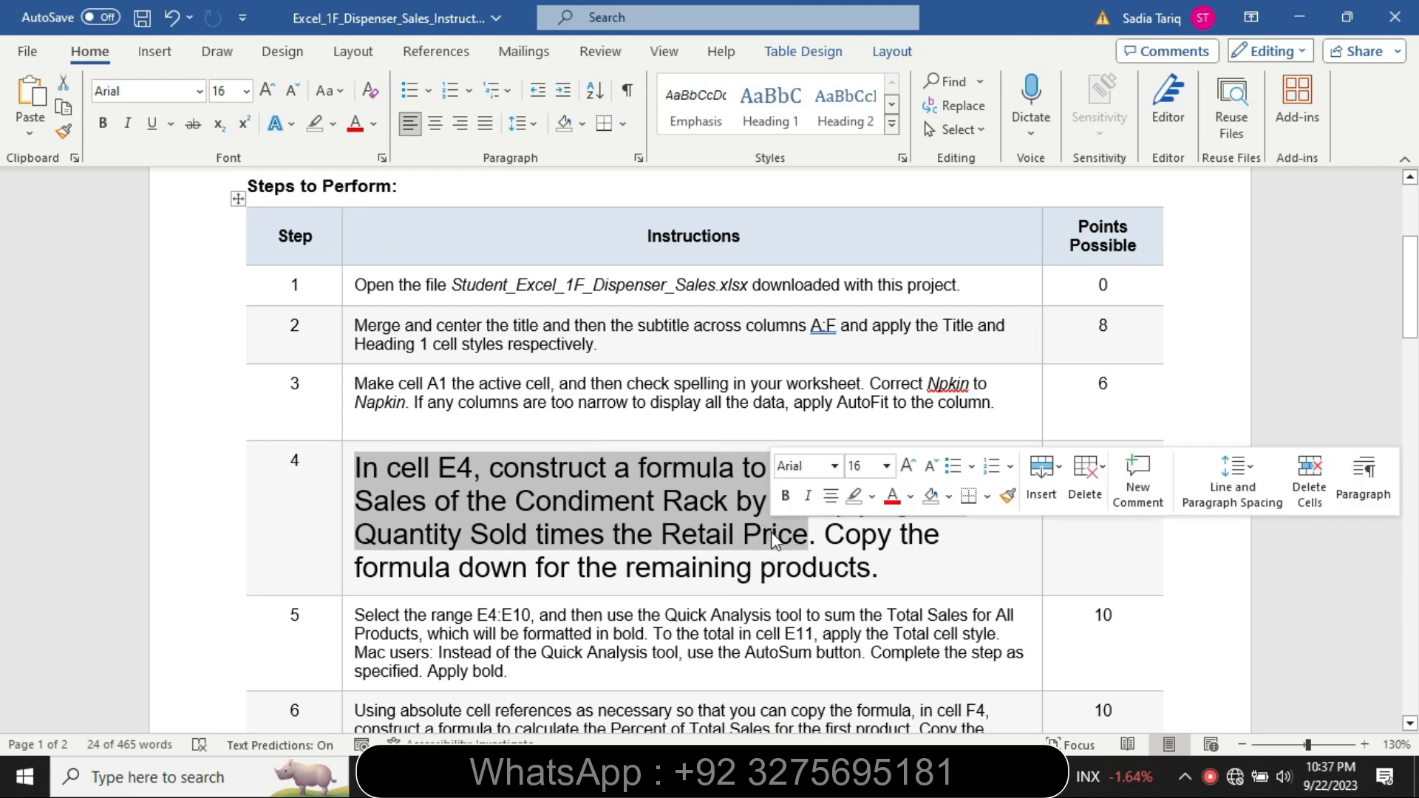
left_click(872, 496)
left_click(923, 527)
left_click(439, 471)
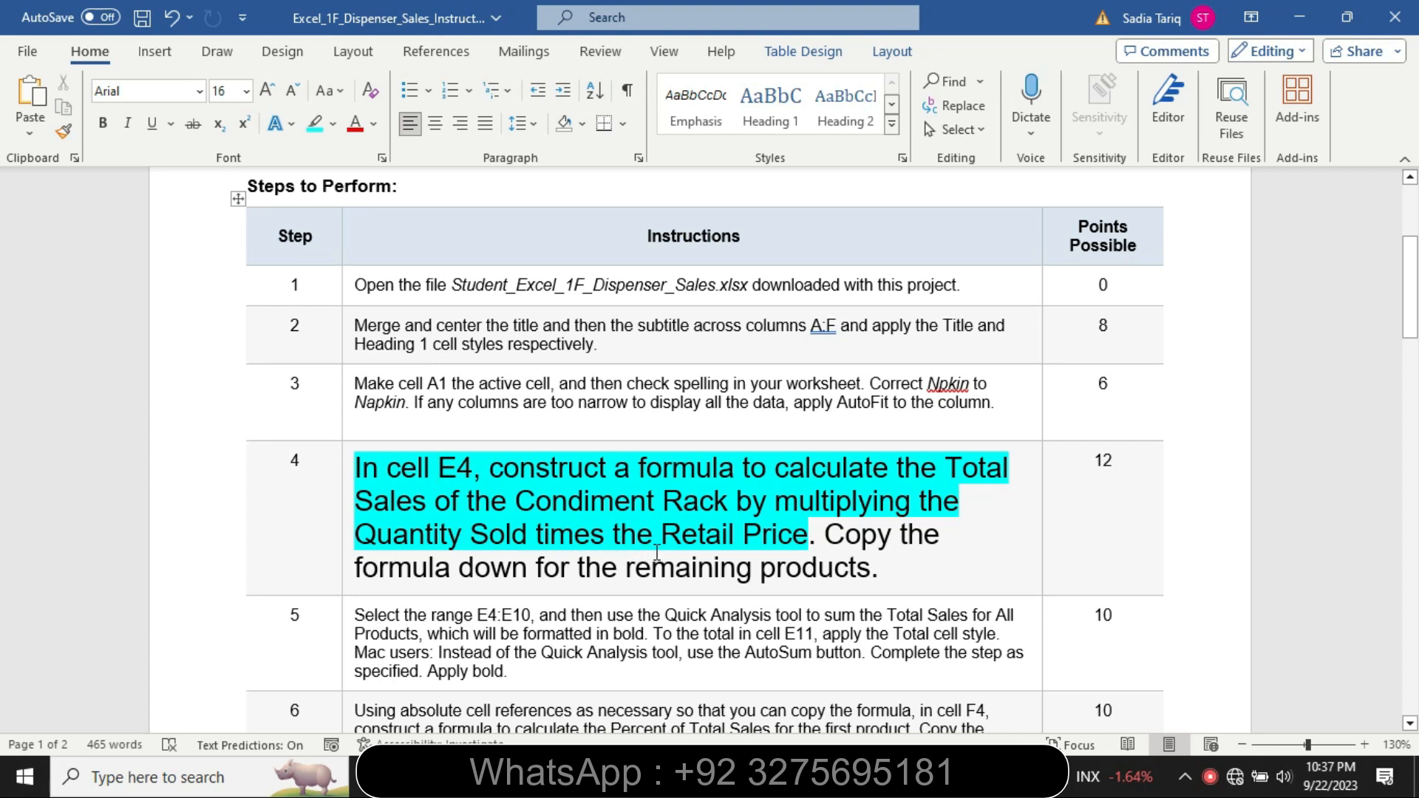
Switch to the Excel dispenser sales workbook and select cell E4 for the Condiment Rack's Total Sales.
key("alt+Tab")
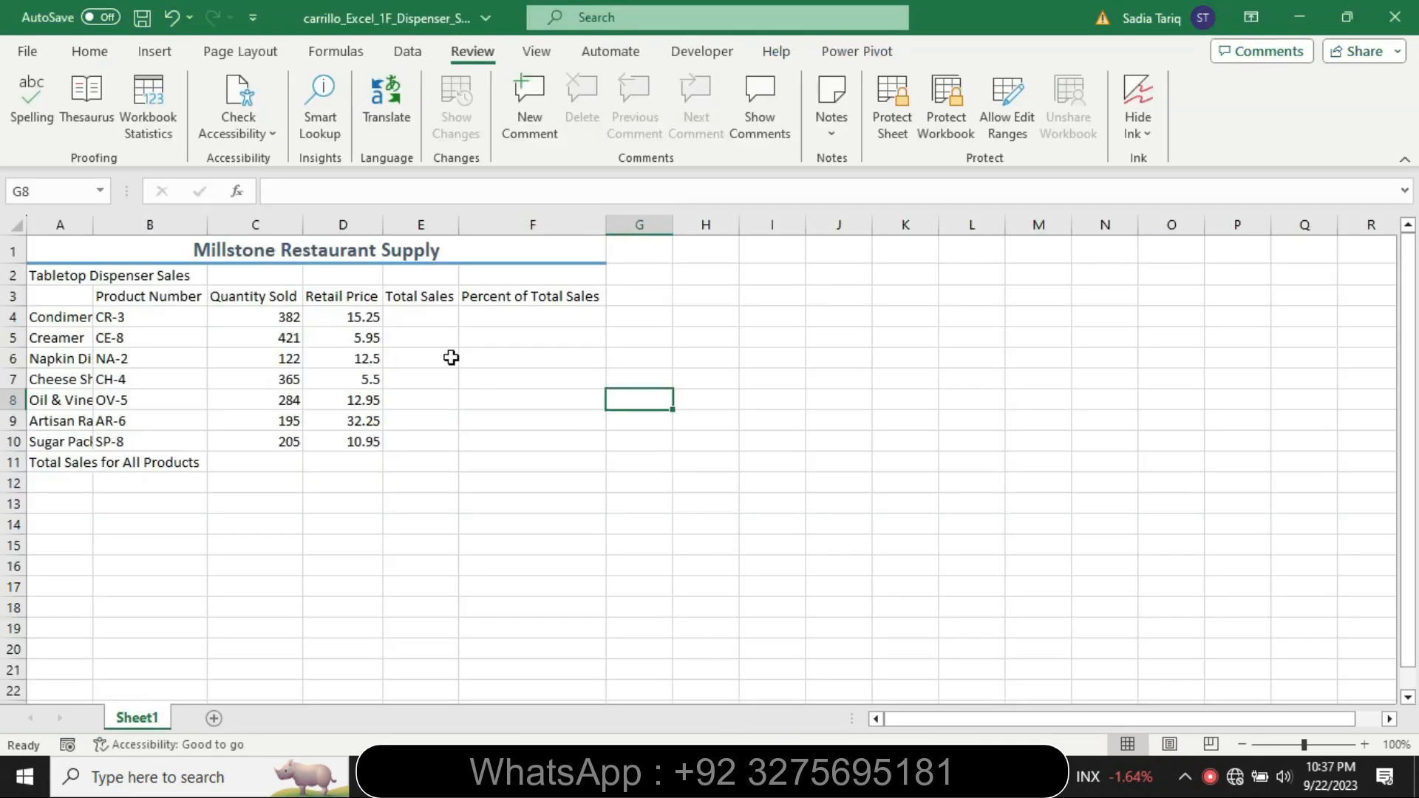
left_click(411, 318)
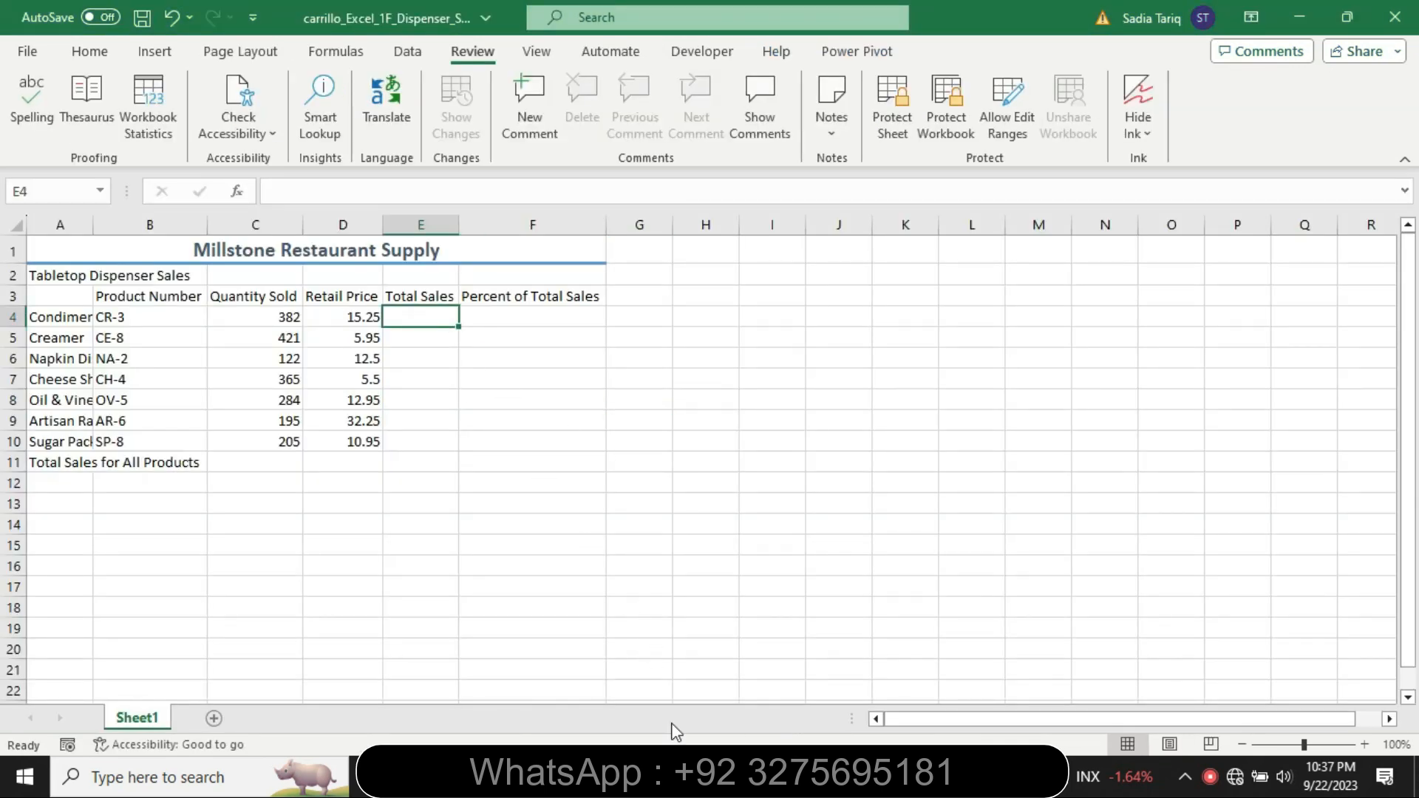
key("alt+Tab")
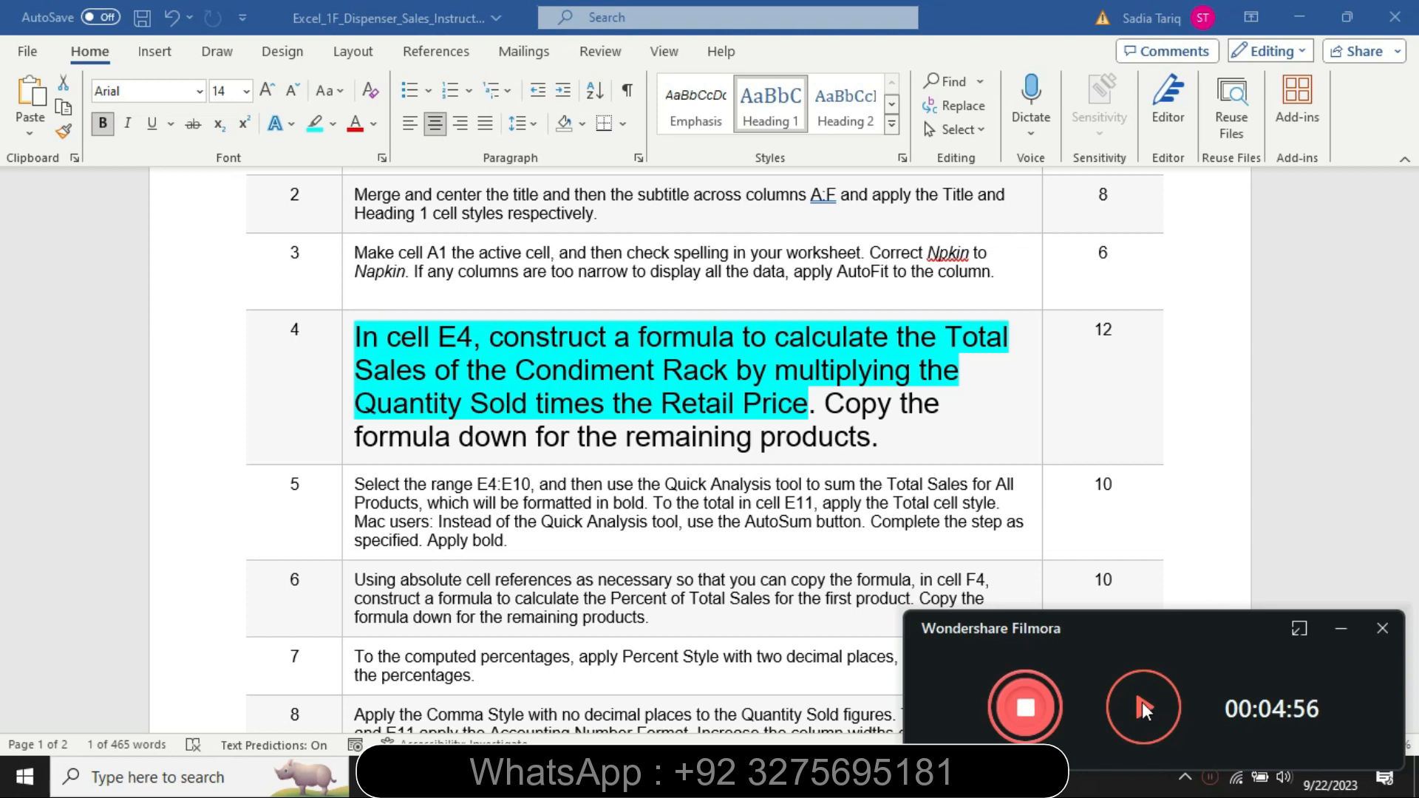
left_click(1142, 702)
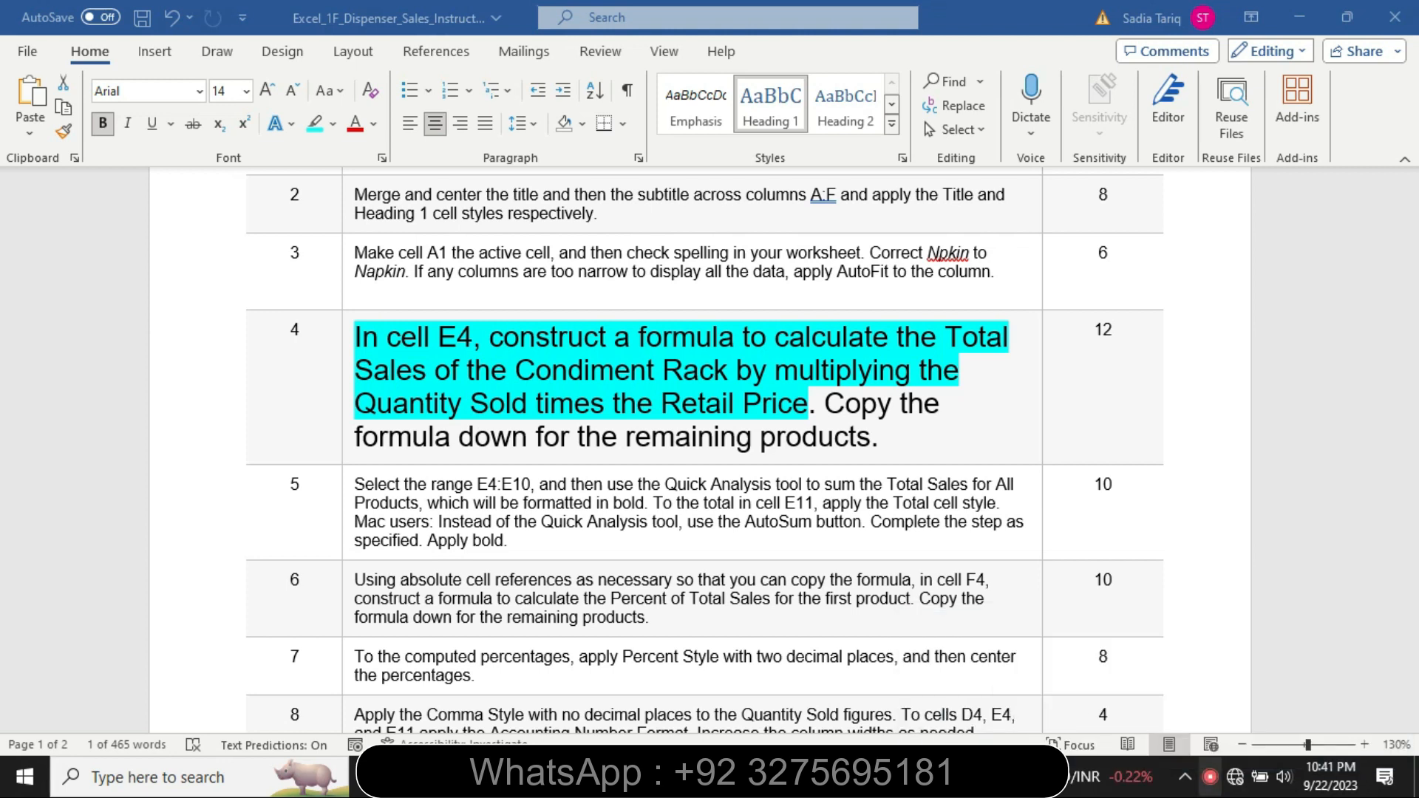
right_click(1209, 782)
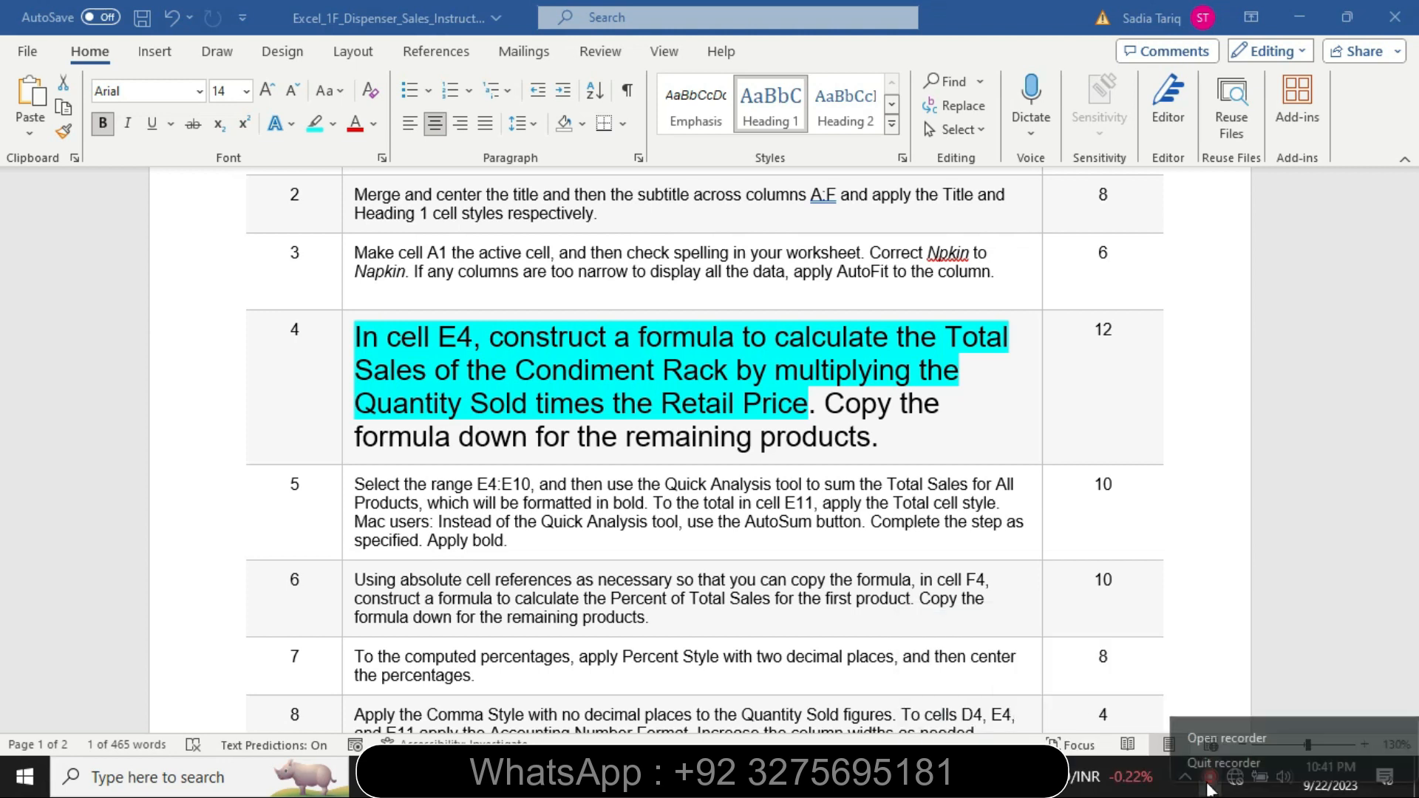
left_click(1230, 733)
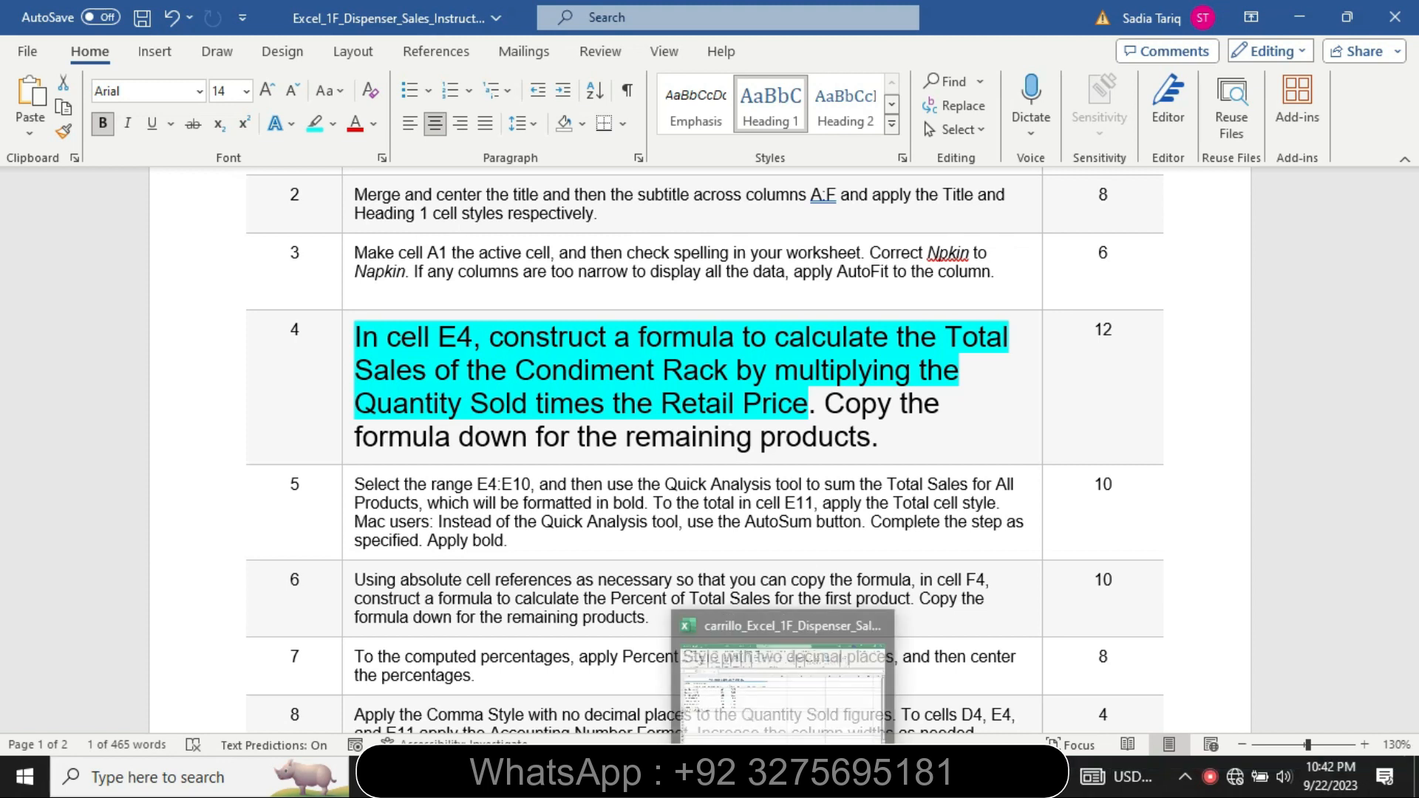
In the Excel workbook, enter the formula =C4*D4 in cell E4 to multiply Quantity Sold by Retail Price.
left_click(784, 777)
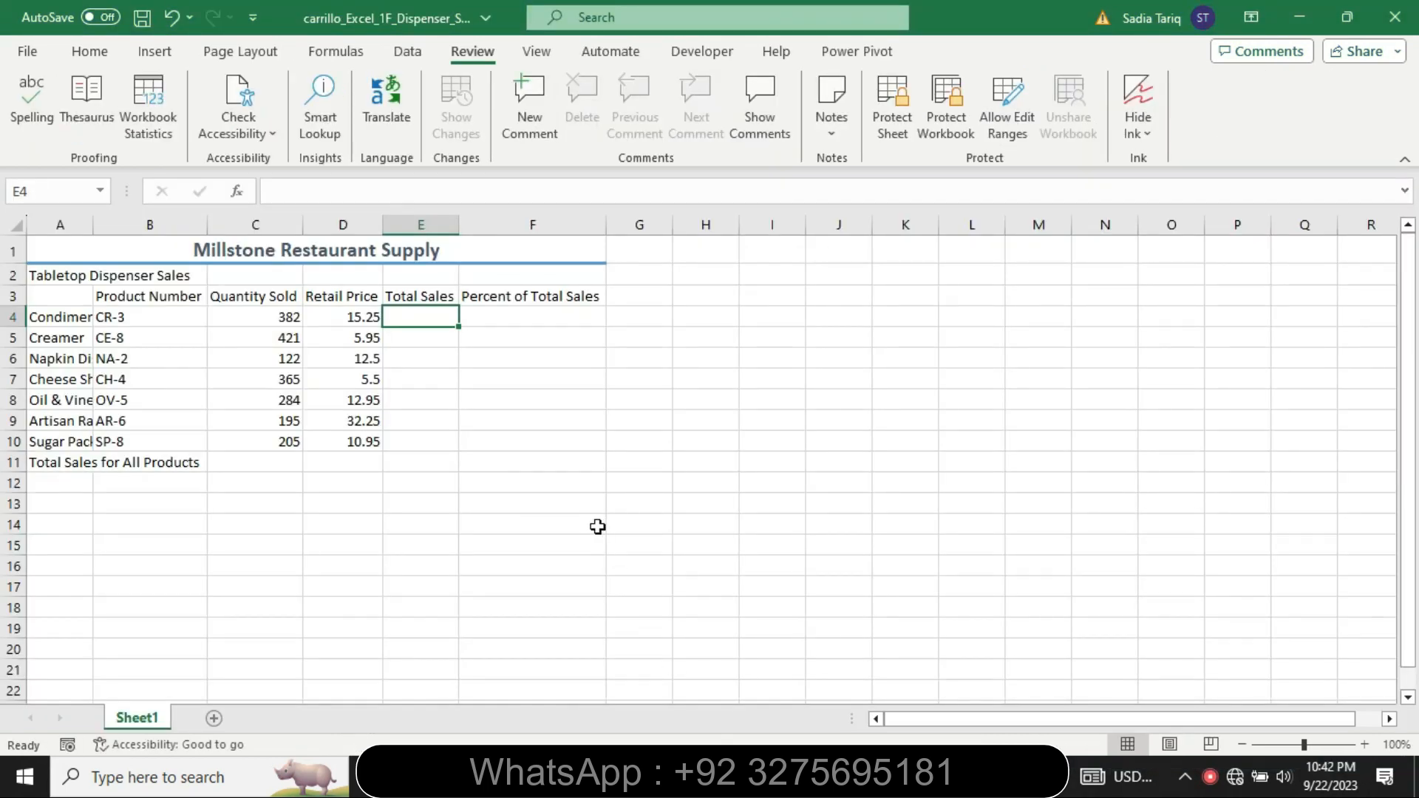
type("=")
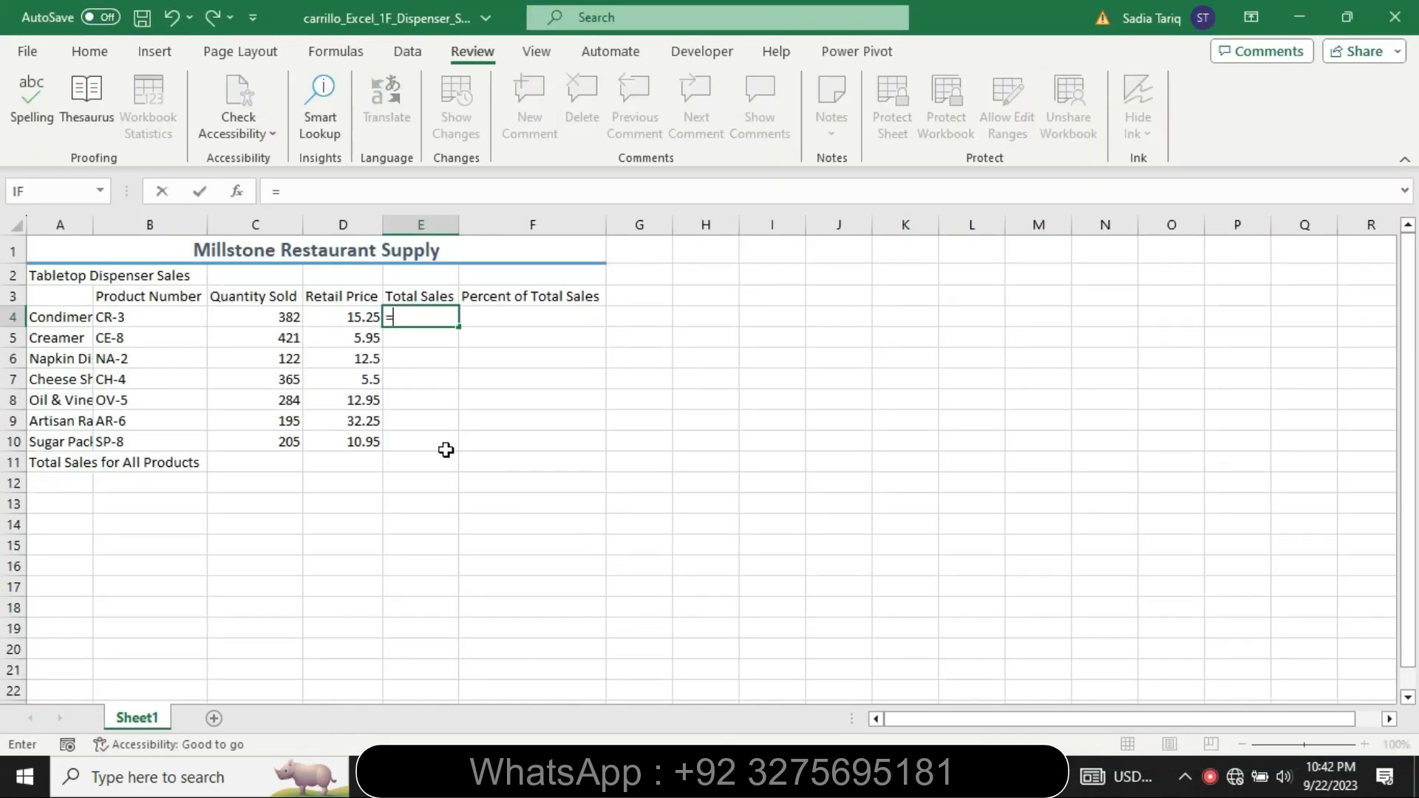
left_click(291, 319)
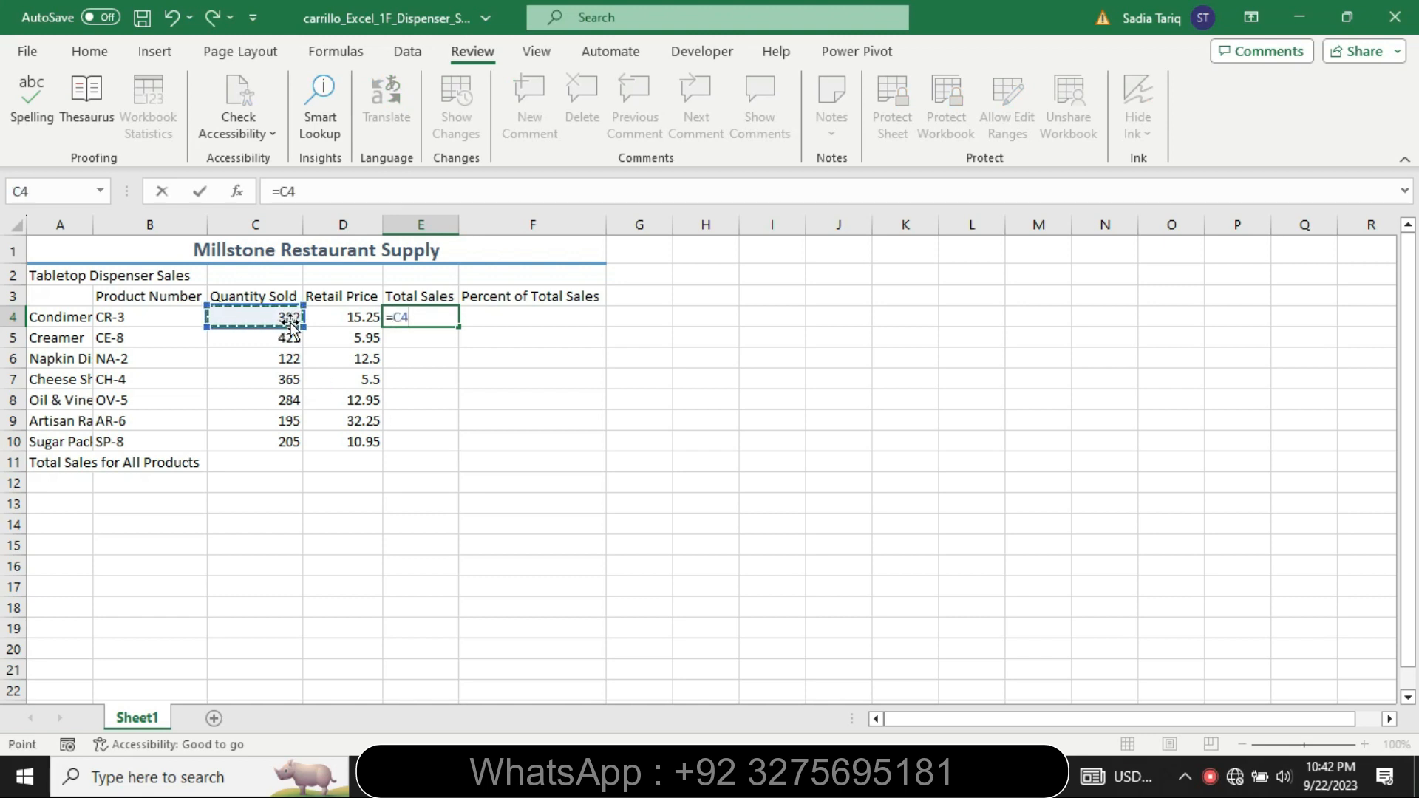
type("*")
left_click(333, 318)
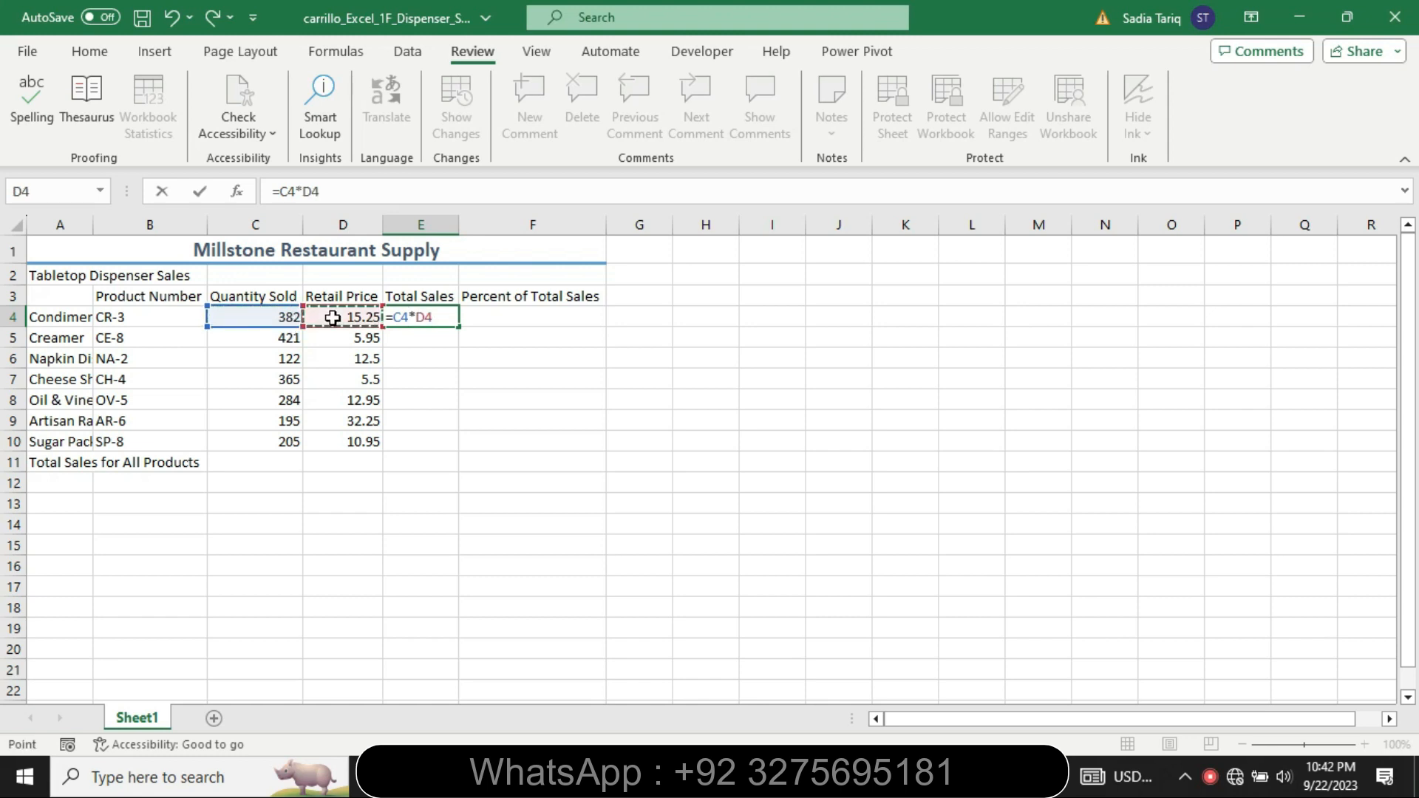
key("Return")
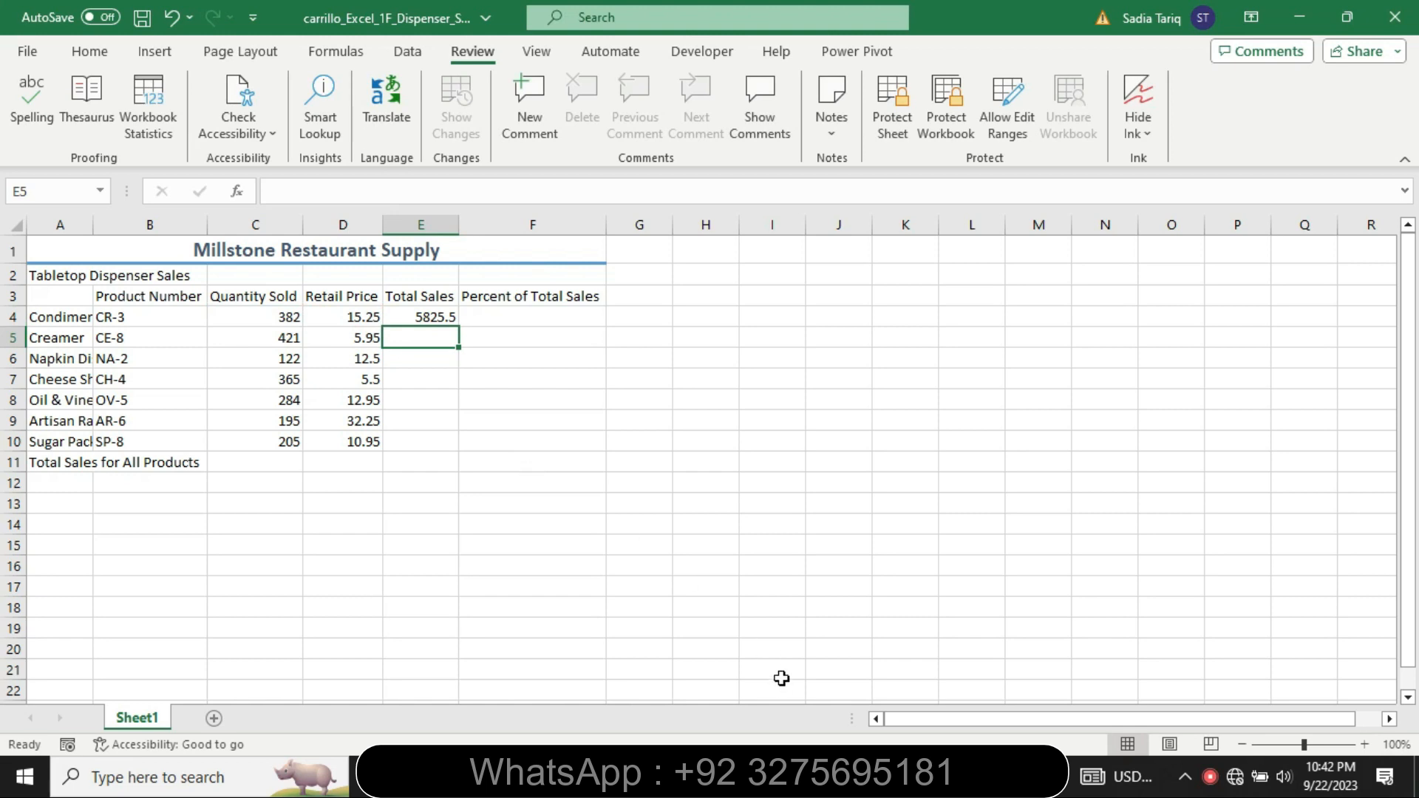
Return to the Word instructions and highlight "Copy the formula down for the remaining products." in step 4 in turquoise.
left_click(728, 777)
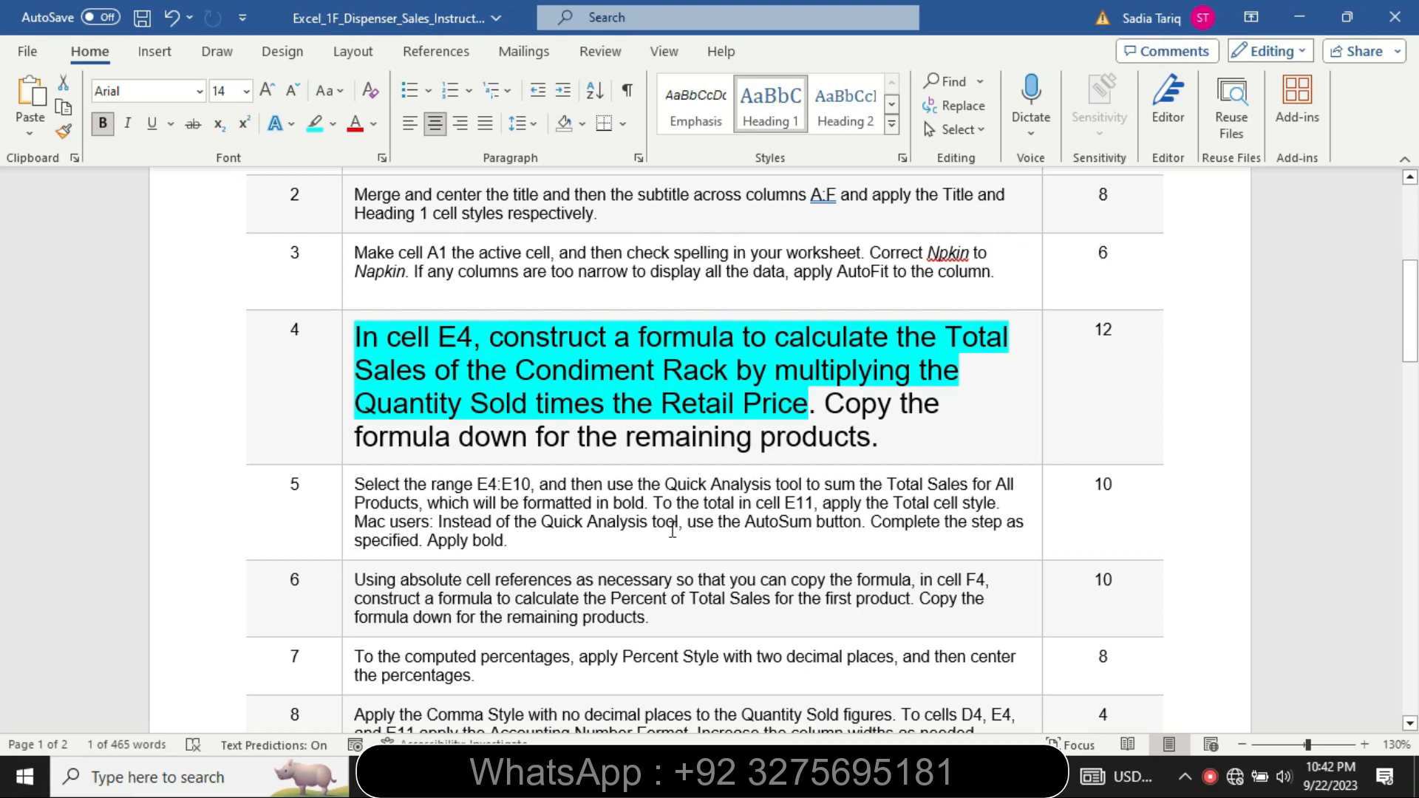
left_click(827, 403)
left_click_drag(845, 409, 880, 440)
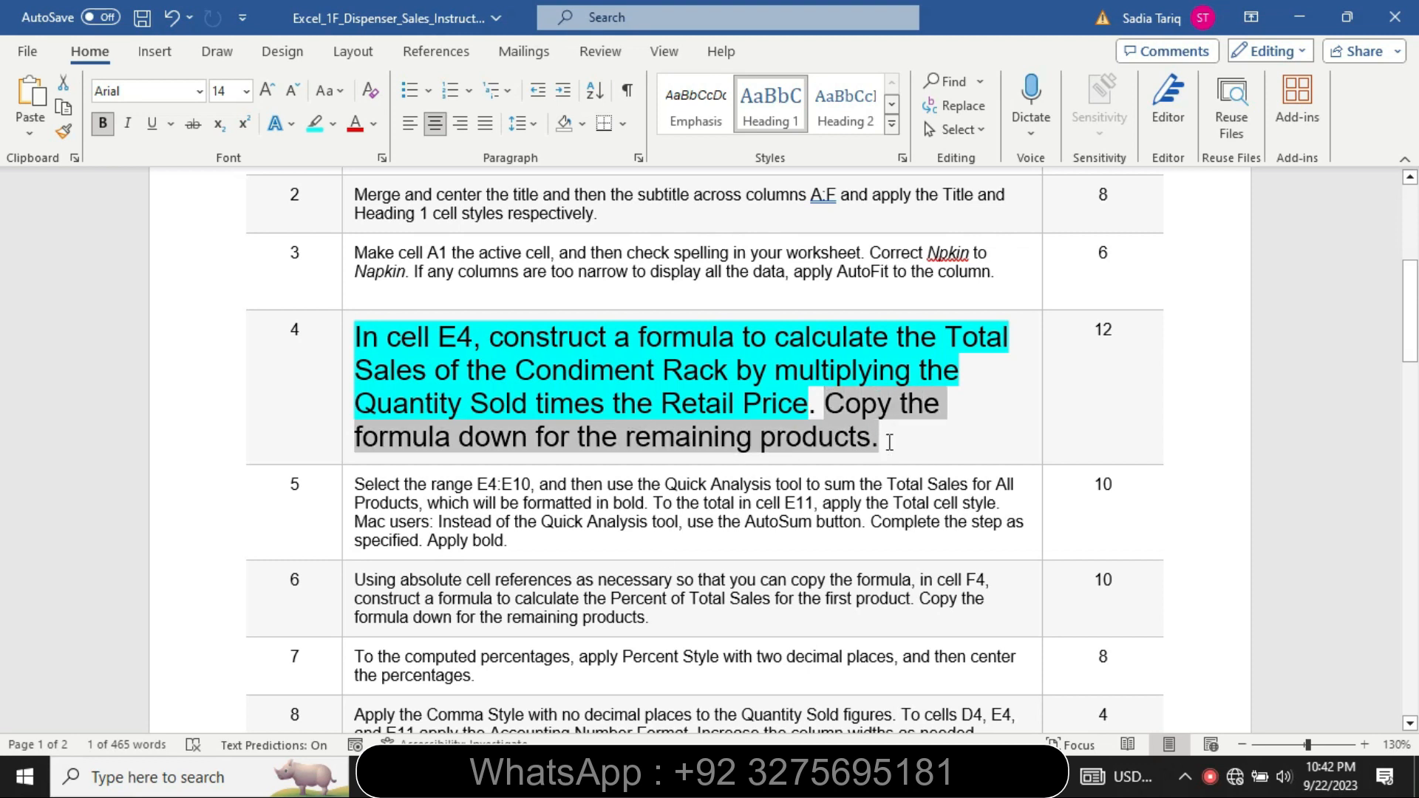
left_click(892, 406)
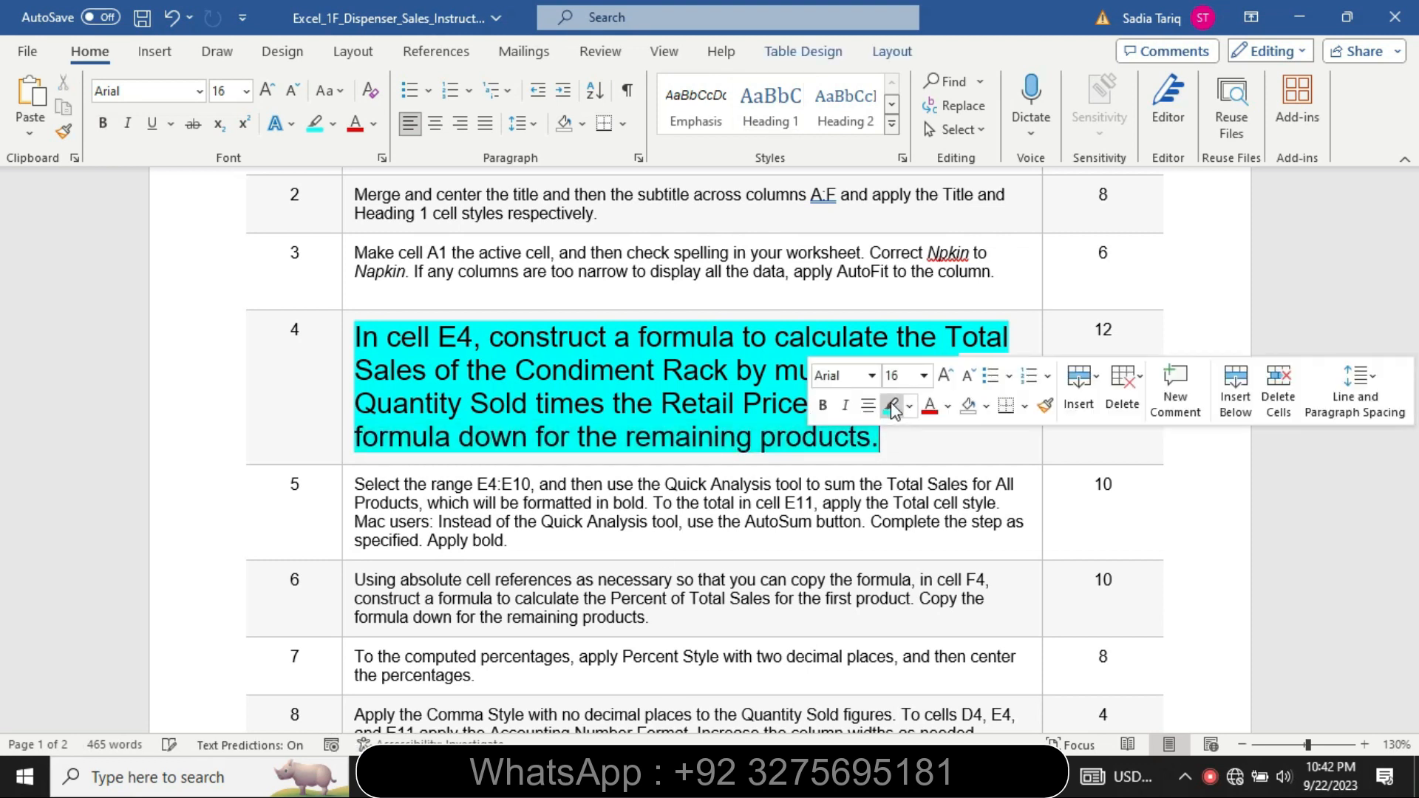
left_click(569, 410)
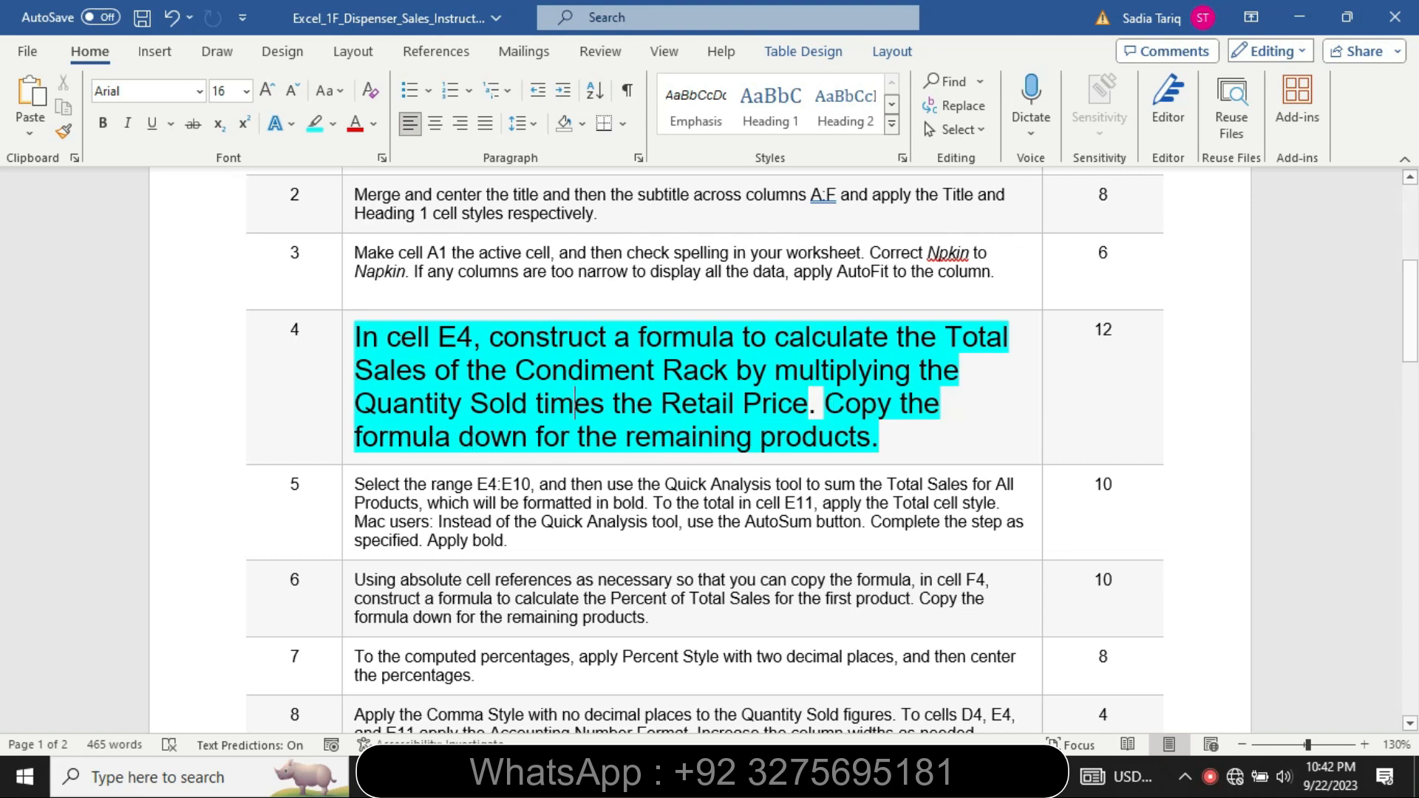
Switch to the Excel workbook and copy the Total Sales formula from E4 down through E10.
left_click(864, 776)
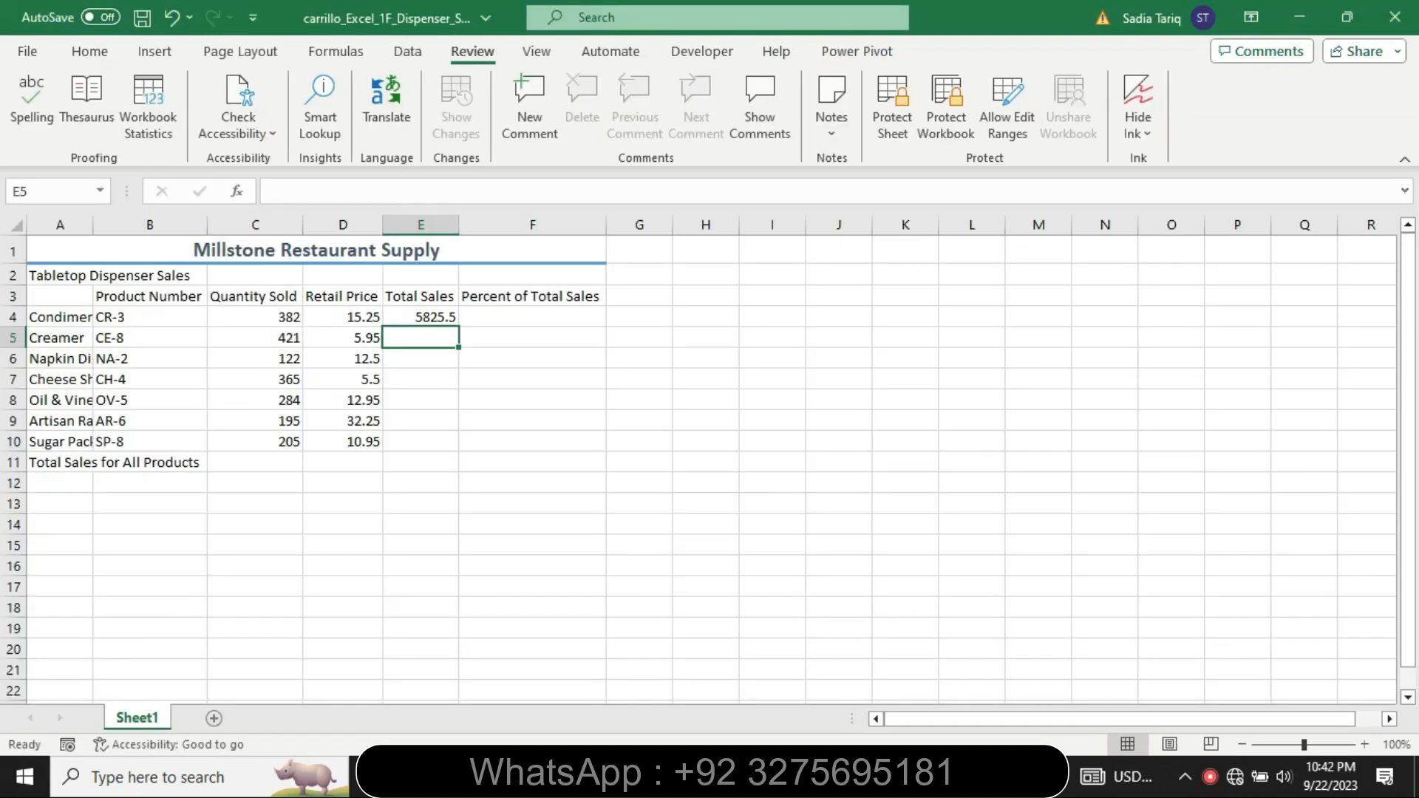
left_click(445, 317)
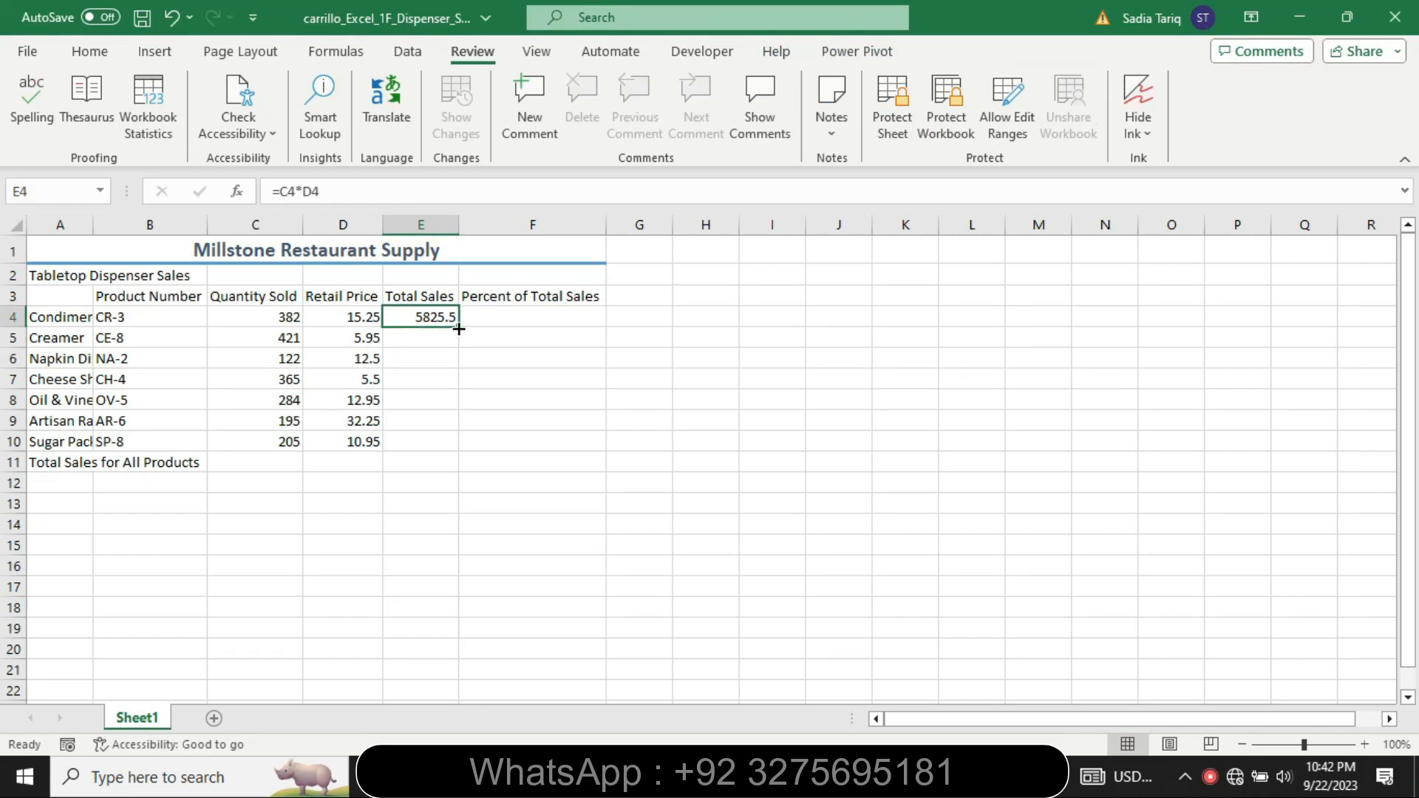
left_click_drag(460, 329, 453, 446)
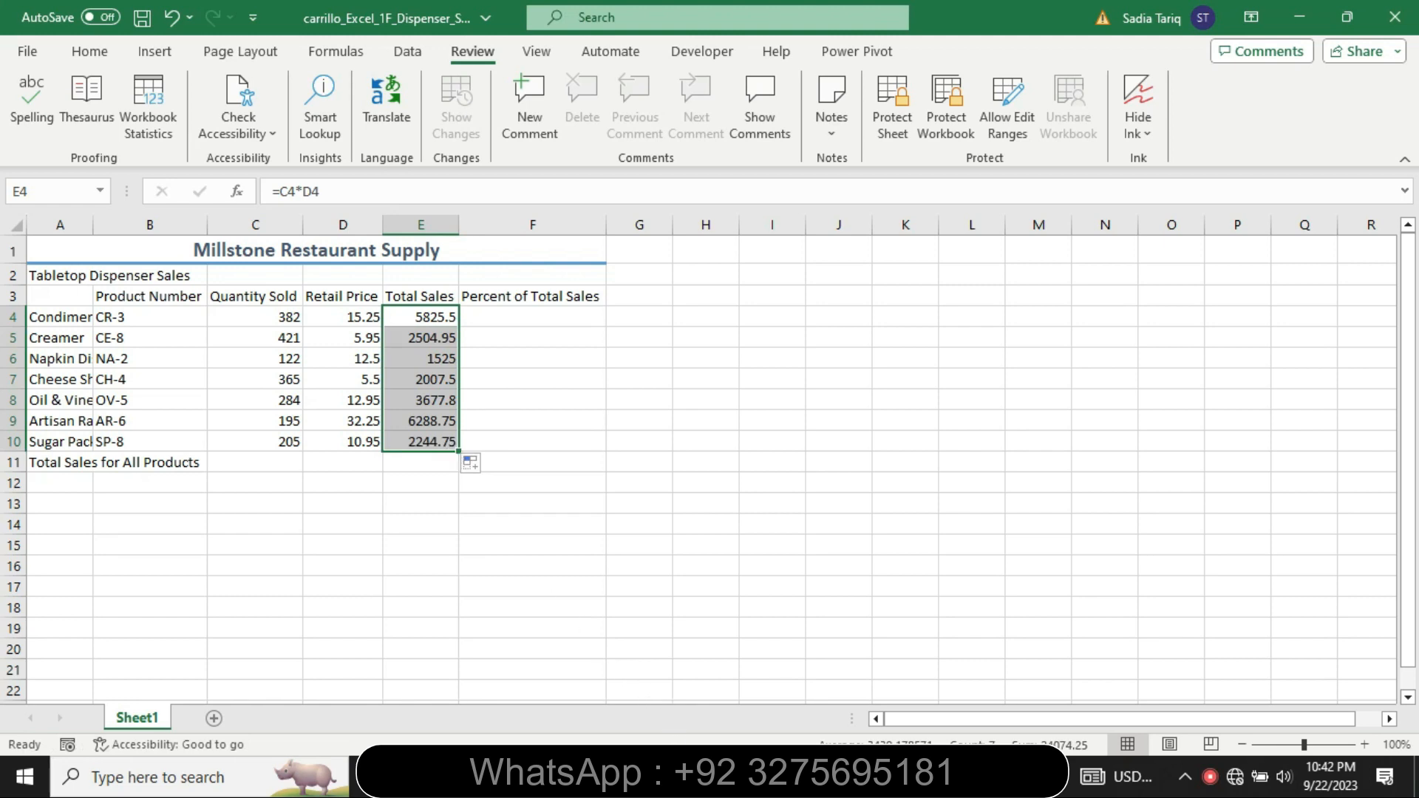
Return to the Word instructions, set the step 4 text to 9 pt and remove its highlighting.
left_click(518, 777)
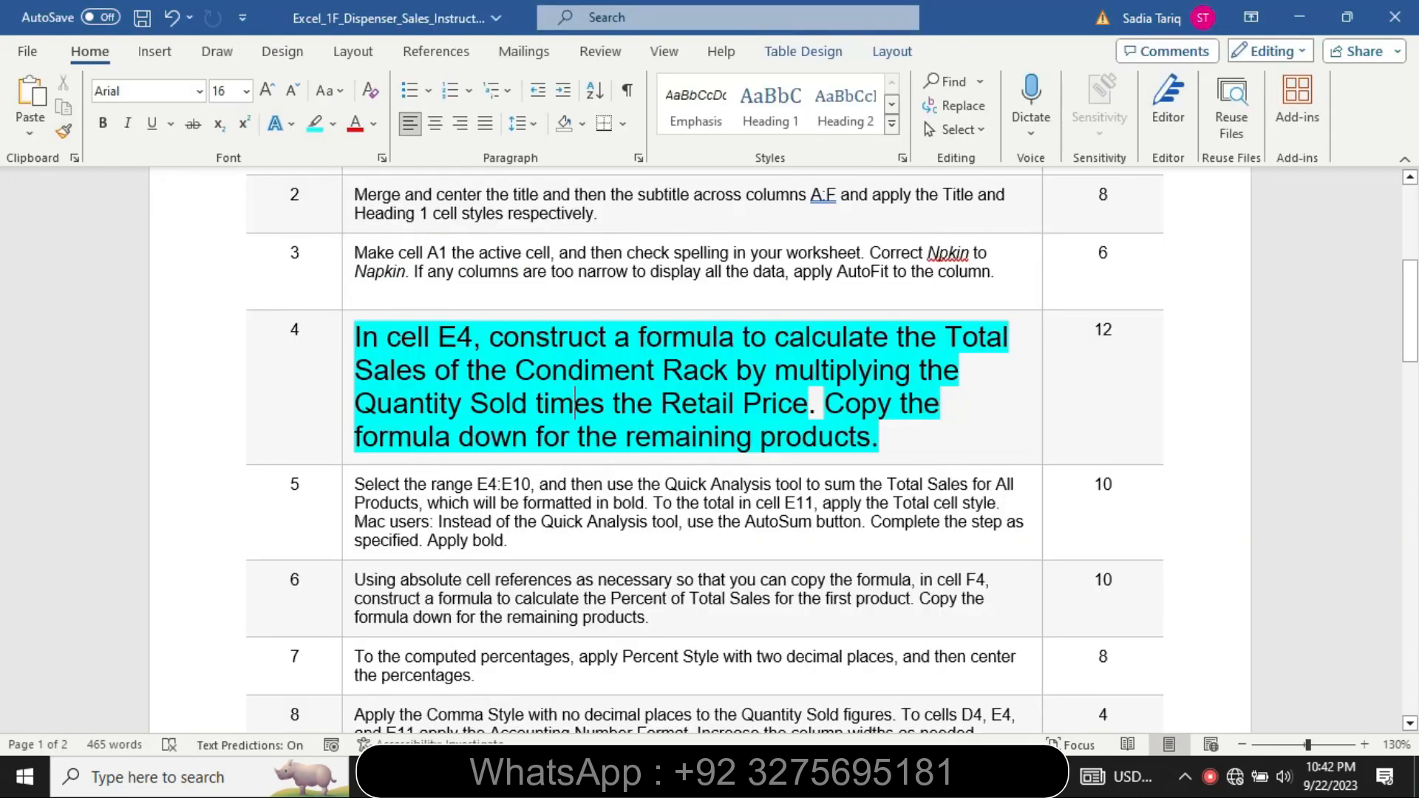
left_click(349, 458)
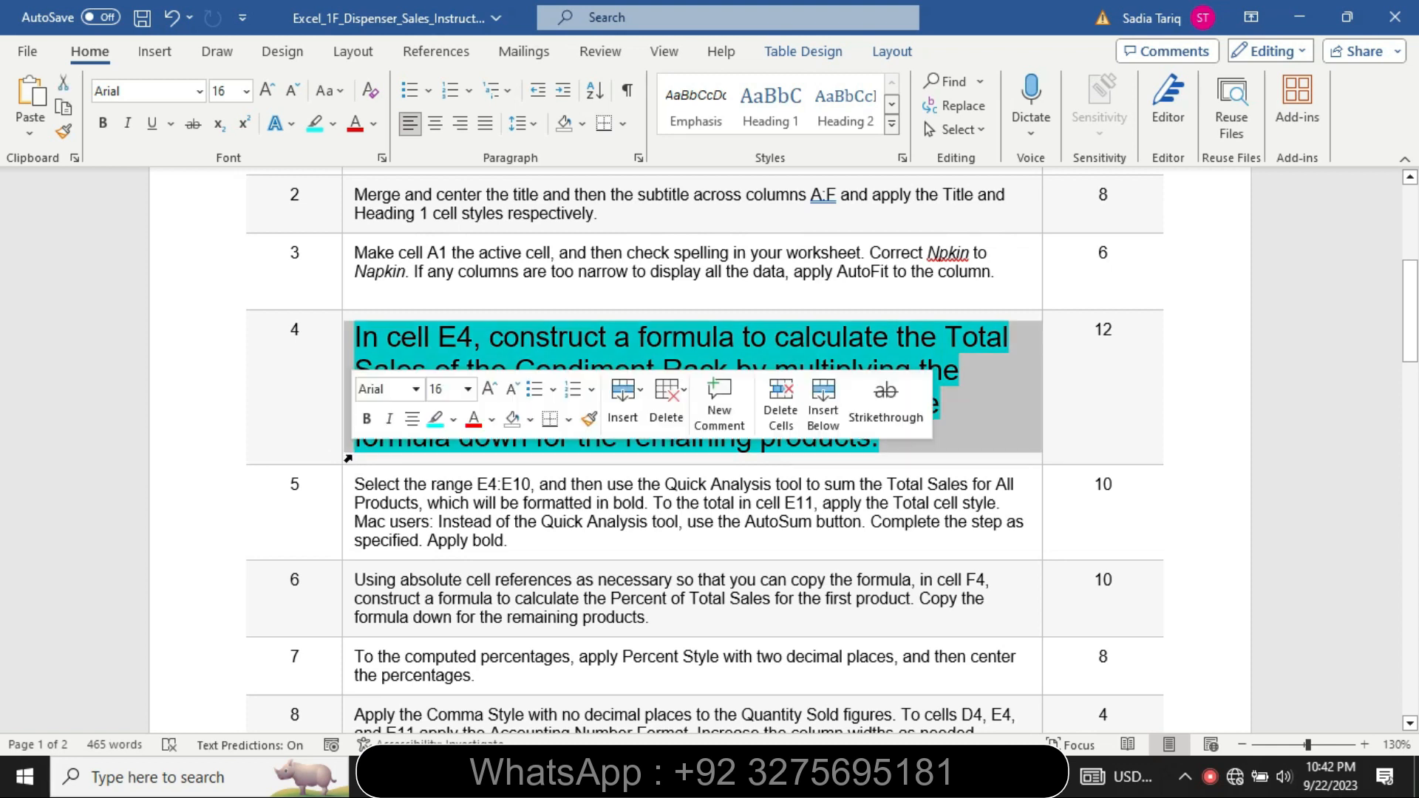
left_click(469, 390)
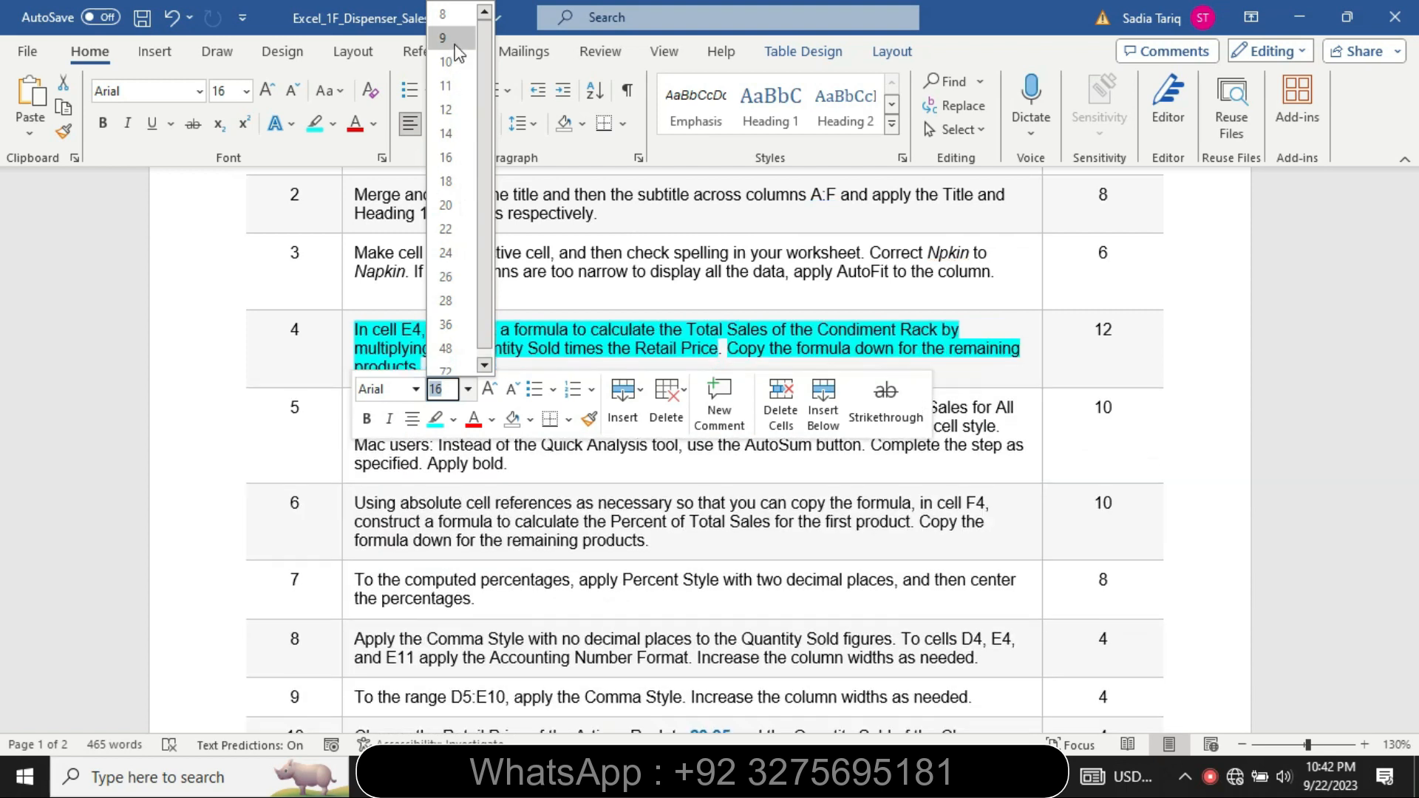
left_click(443, 37)
left_click(334, 124)
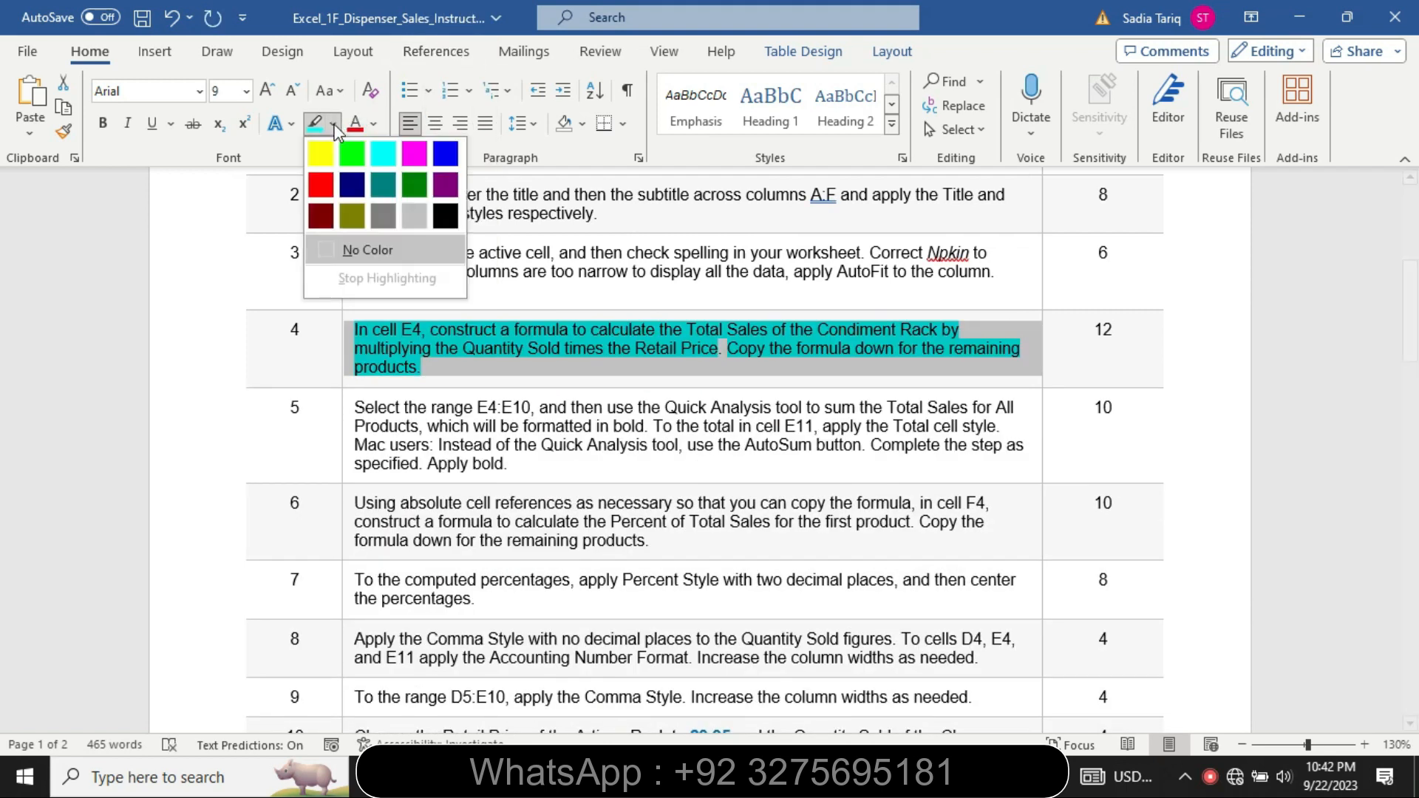
left_click(369, 249)
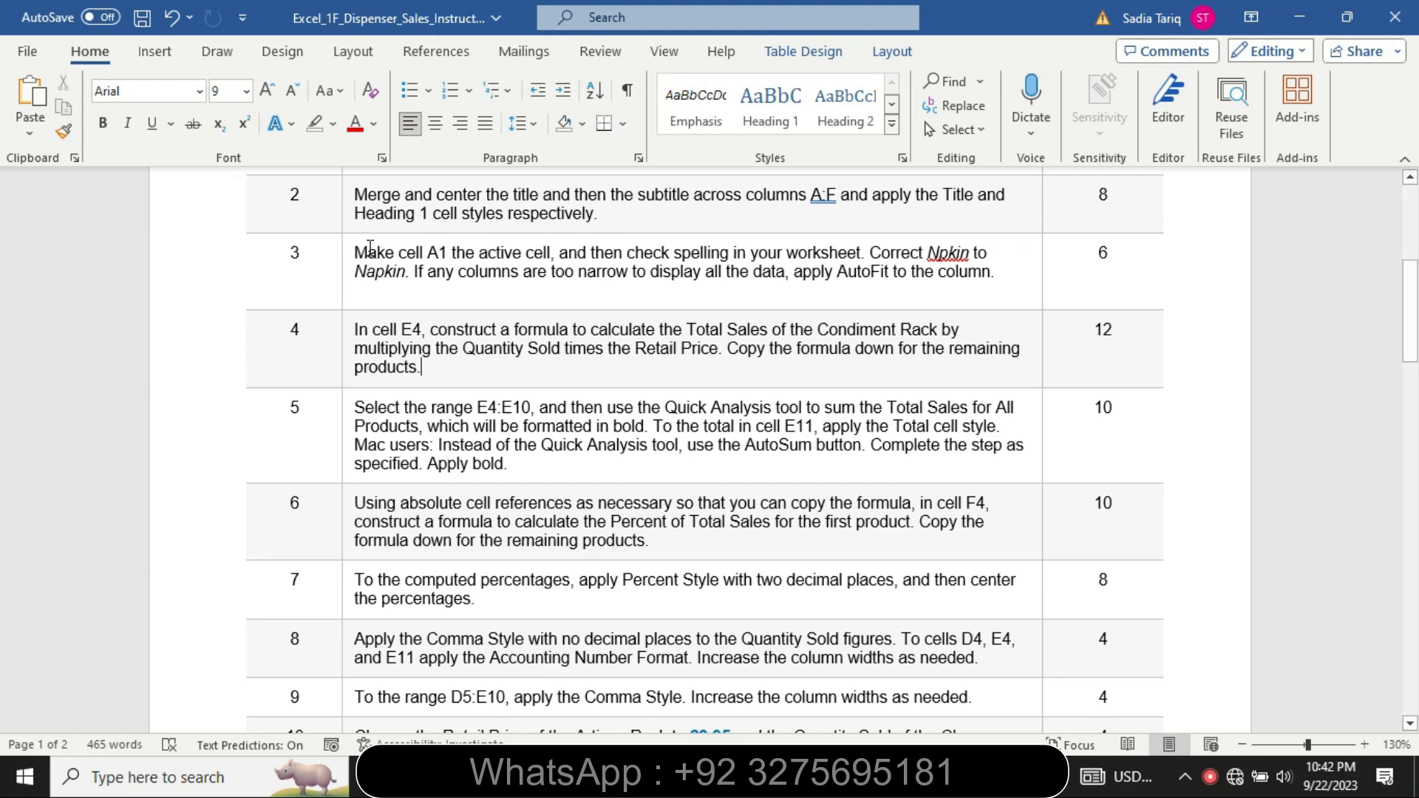
Set the step 5 instruction text to 16 pt and highlight it in yellow.
left_click(342, 476)
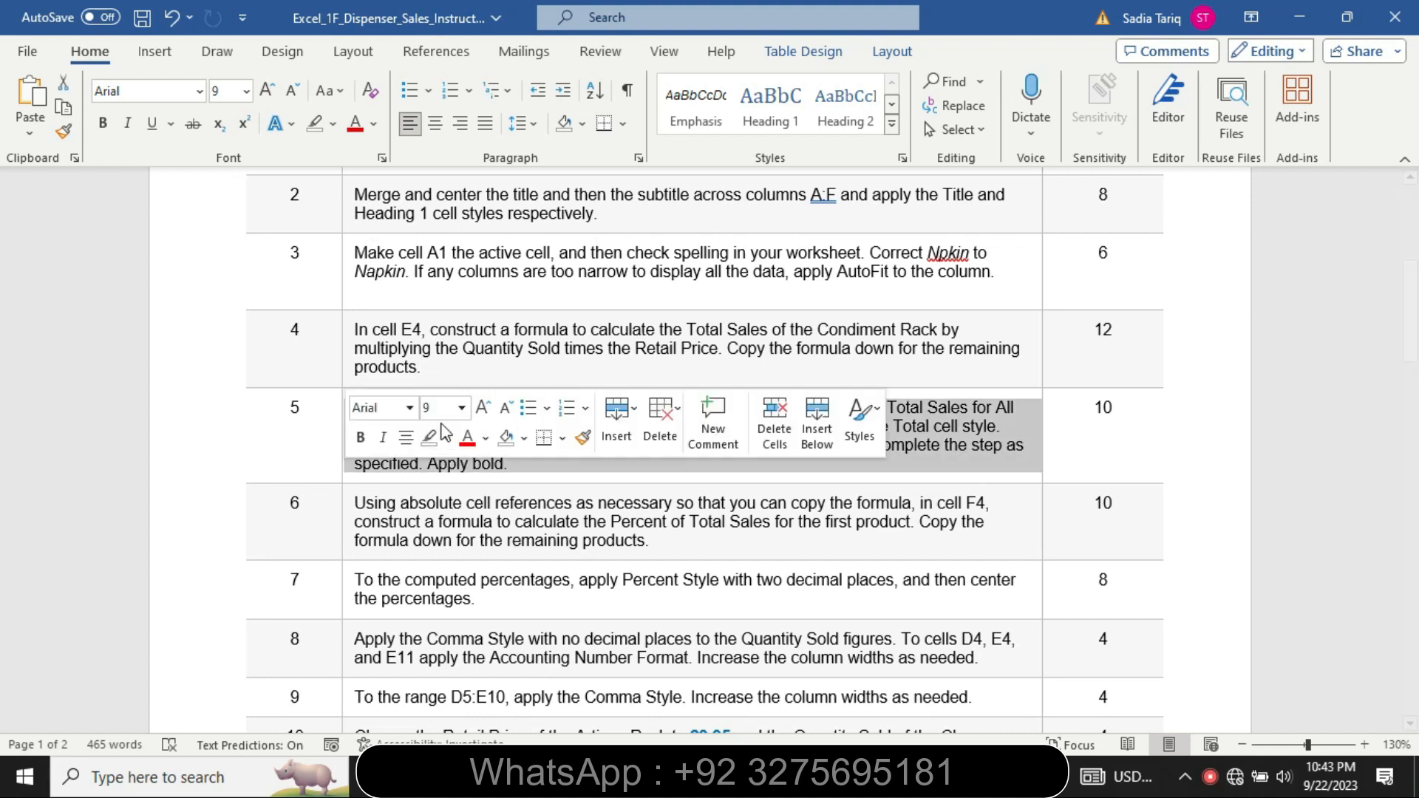
left_click(461, 408)
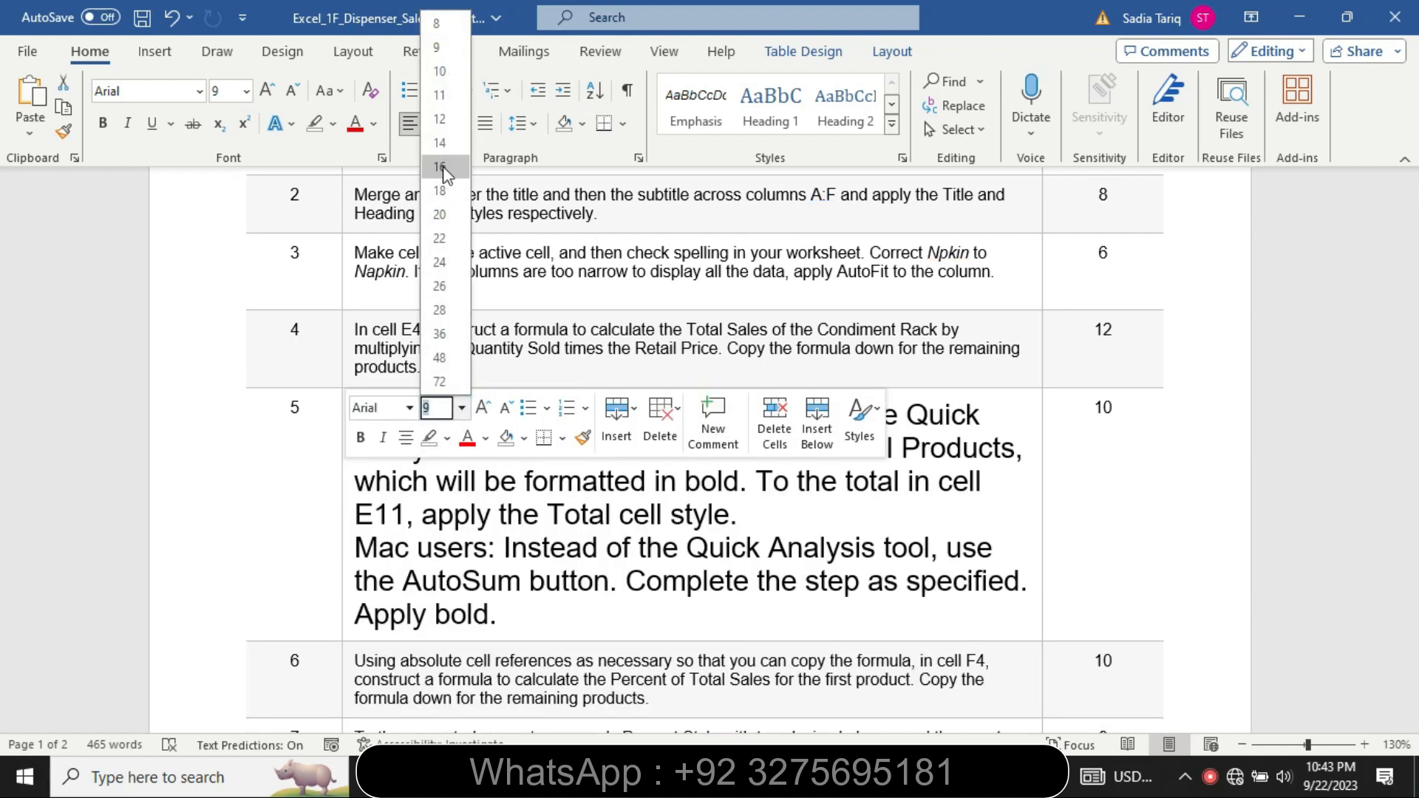
left_click(443, 168)
left_click(337, 126)
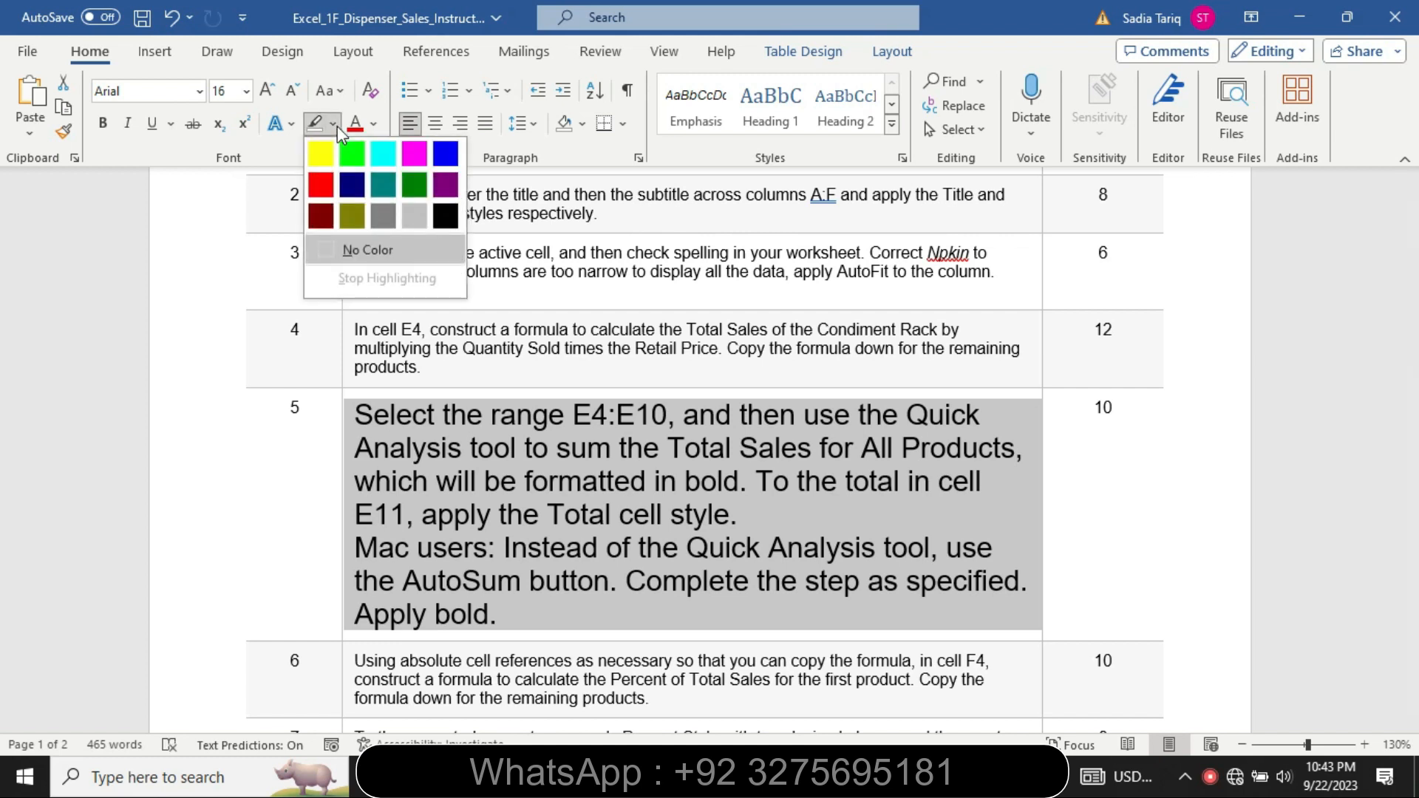
left_click(324, 155)
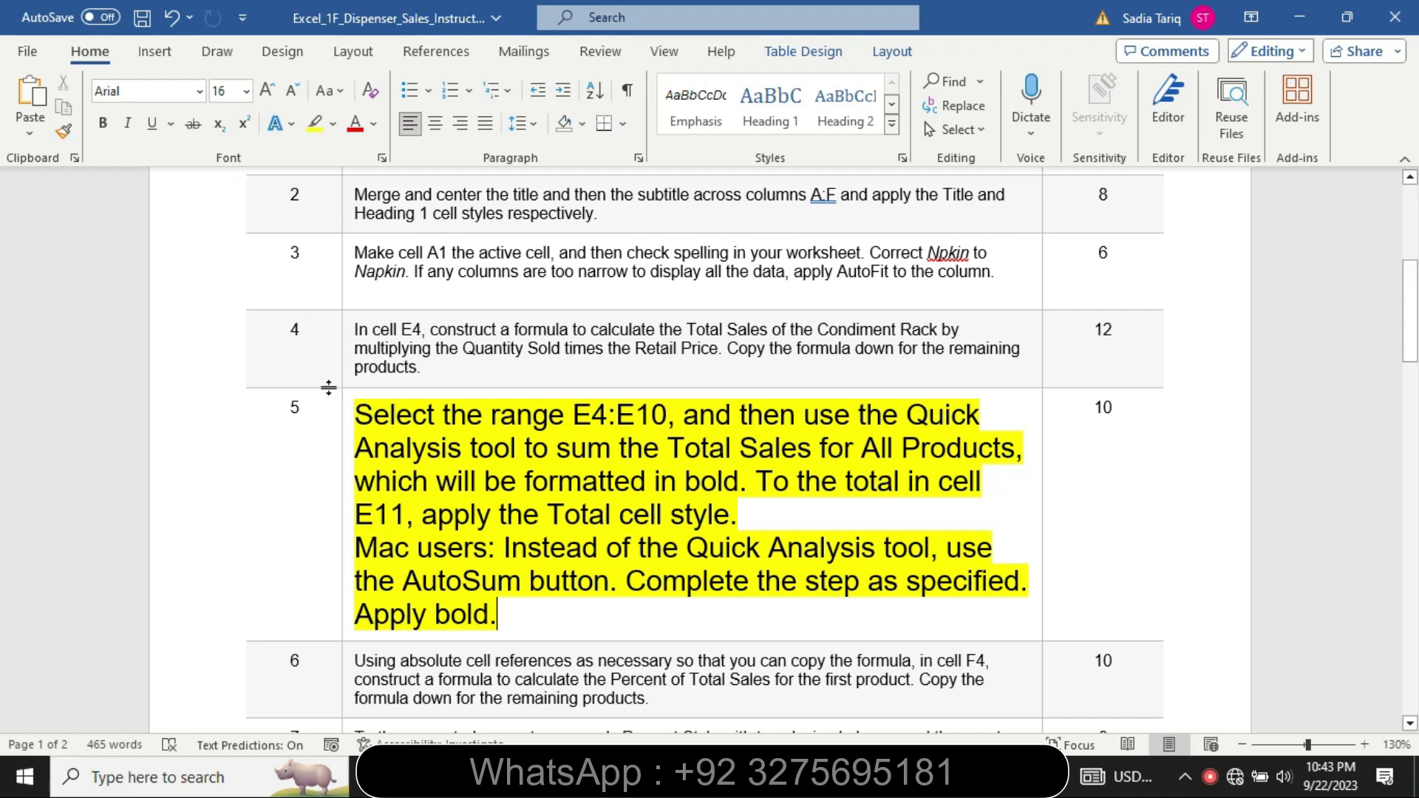
Highlight the step 5 text from "Select the range E4:E10" through "apply the Total cell style" in turquoise.
left_click_drag(355, 414, 716, 511)
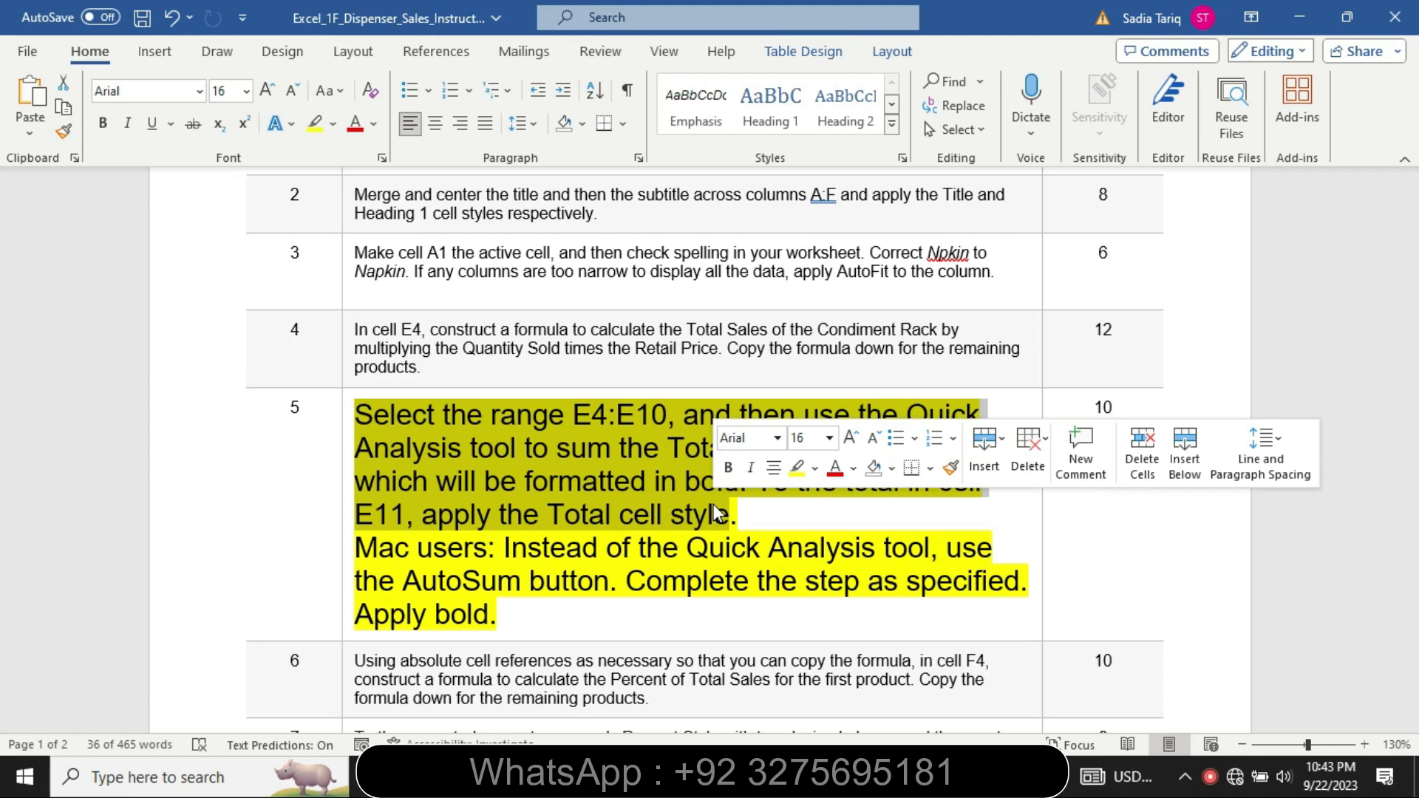
left_click(814, 468)
left_click(863, 501)
left_click(550, 482)
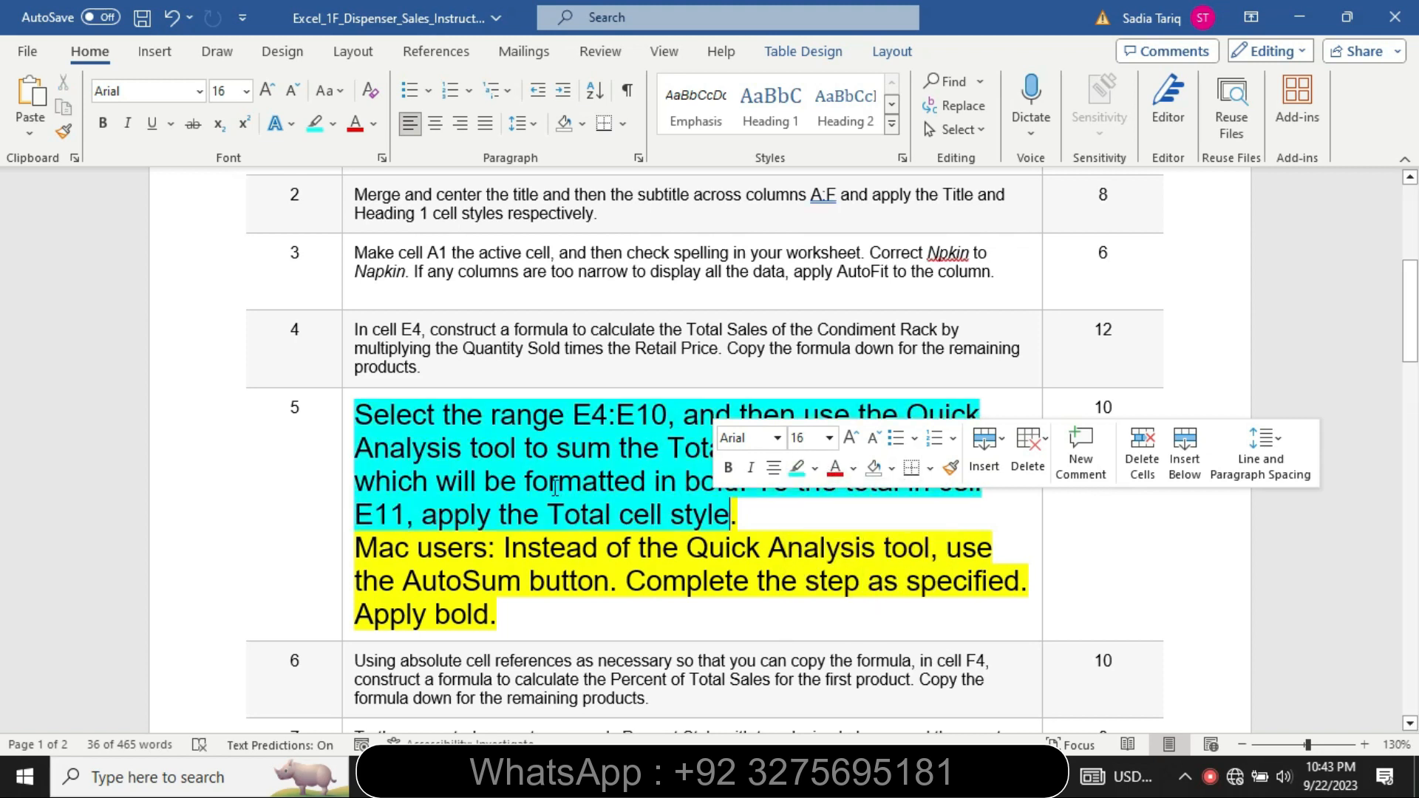
Select the "E4:E10" reference in the step 5 text, then switch to the Excel workbook and select the range E4:E10.
double_click(581, 415)
left_click_drag(624, 418, 654, 425)
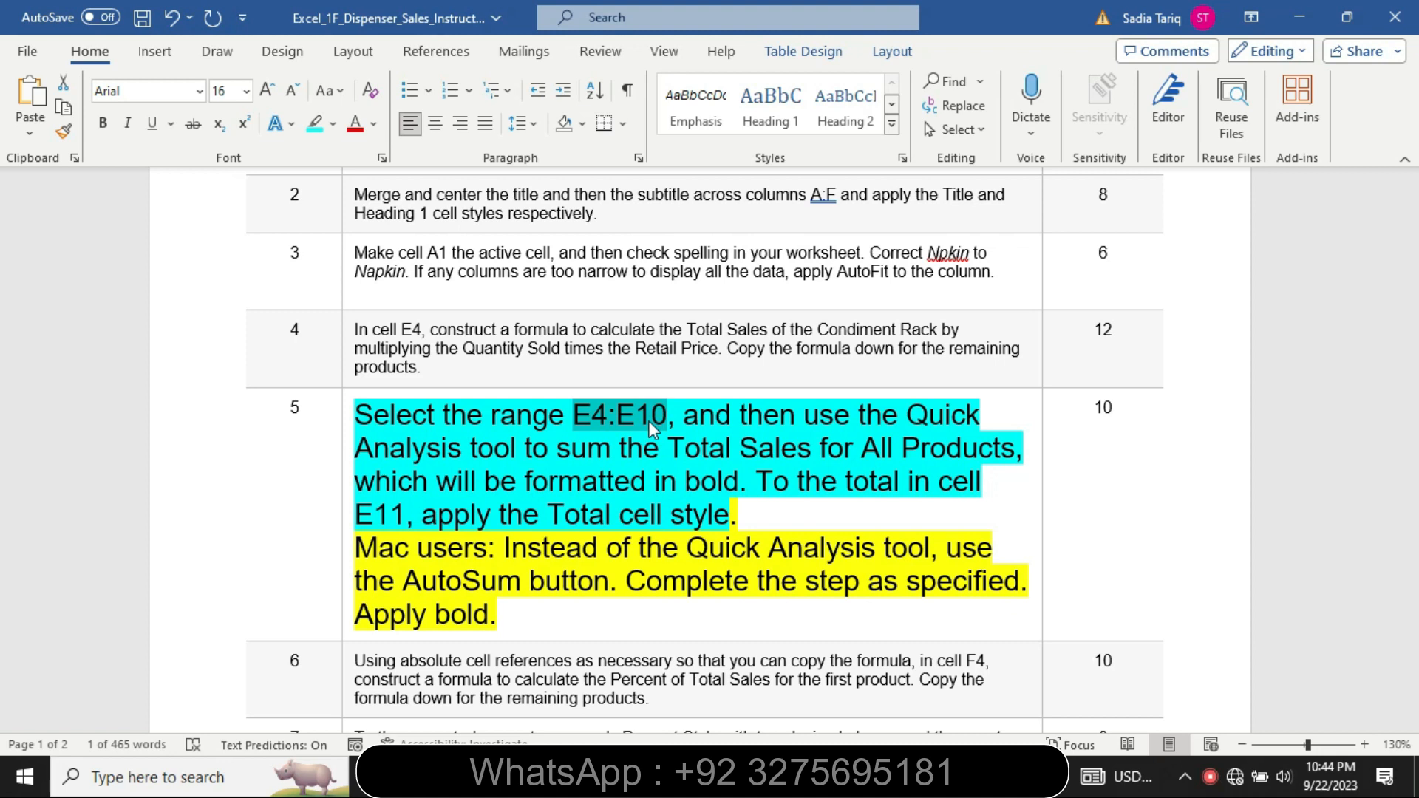
left_click(539, 776)
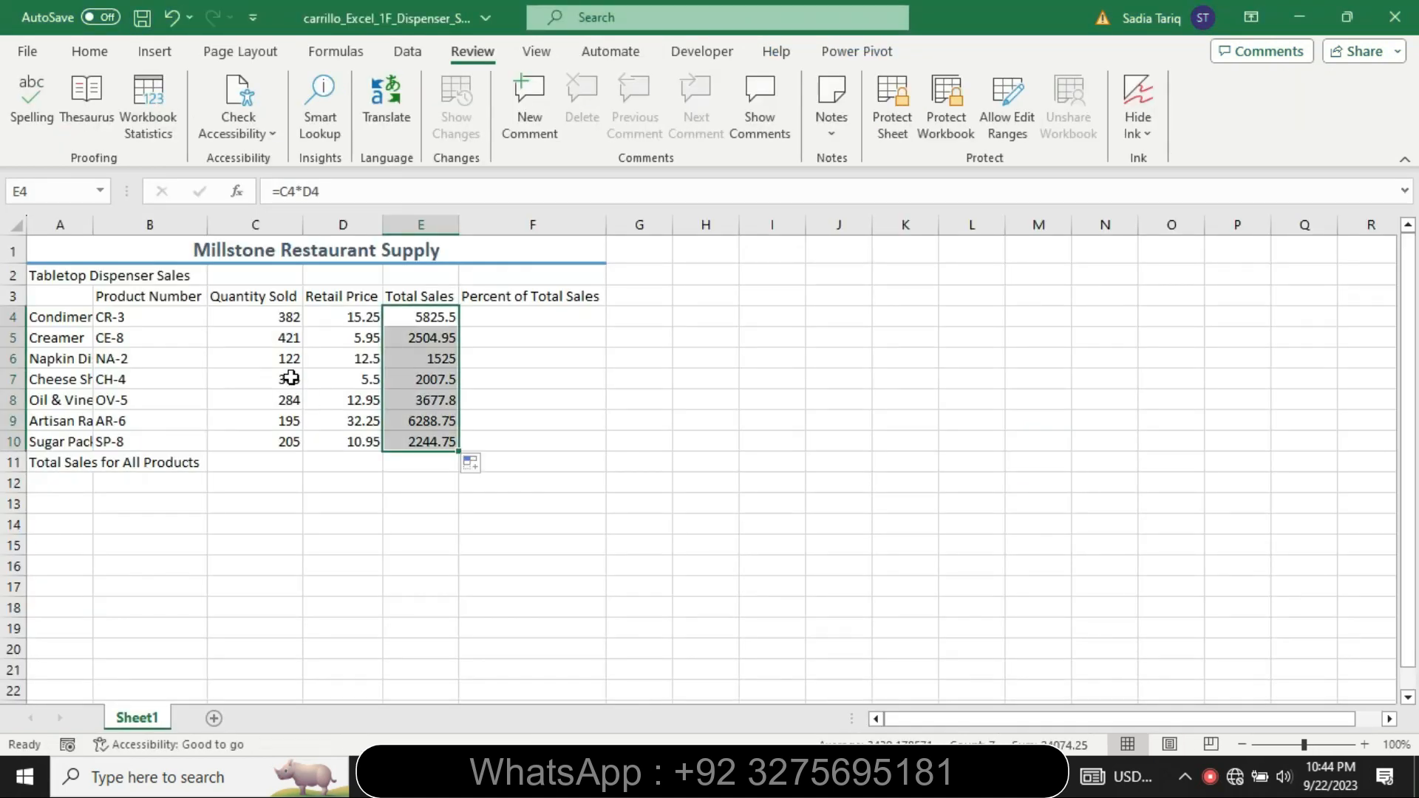
left_click(66, 181)
key("BackSpace")
type("E4:E10")
key("Return")
left_click(627, 777)
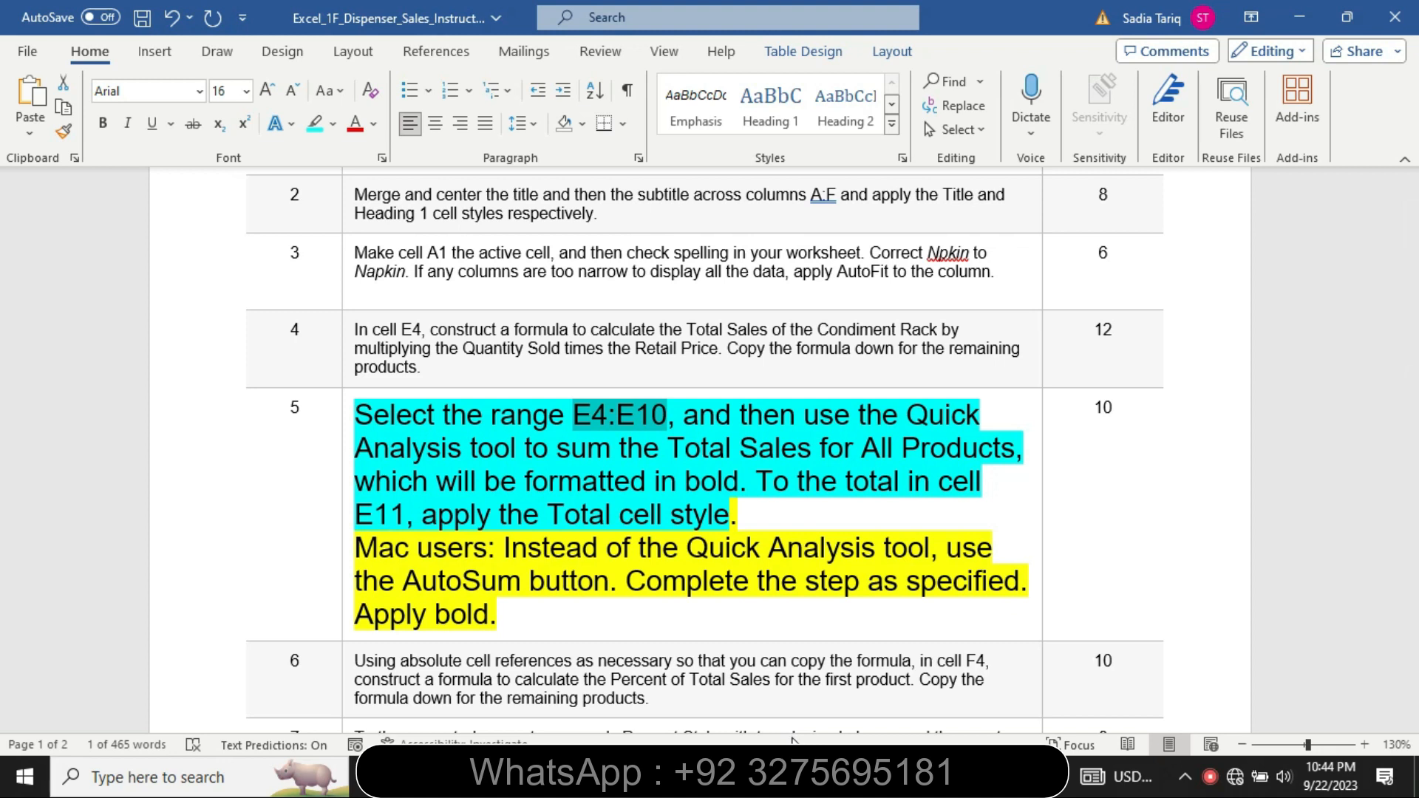
left_click(680, 701)
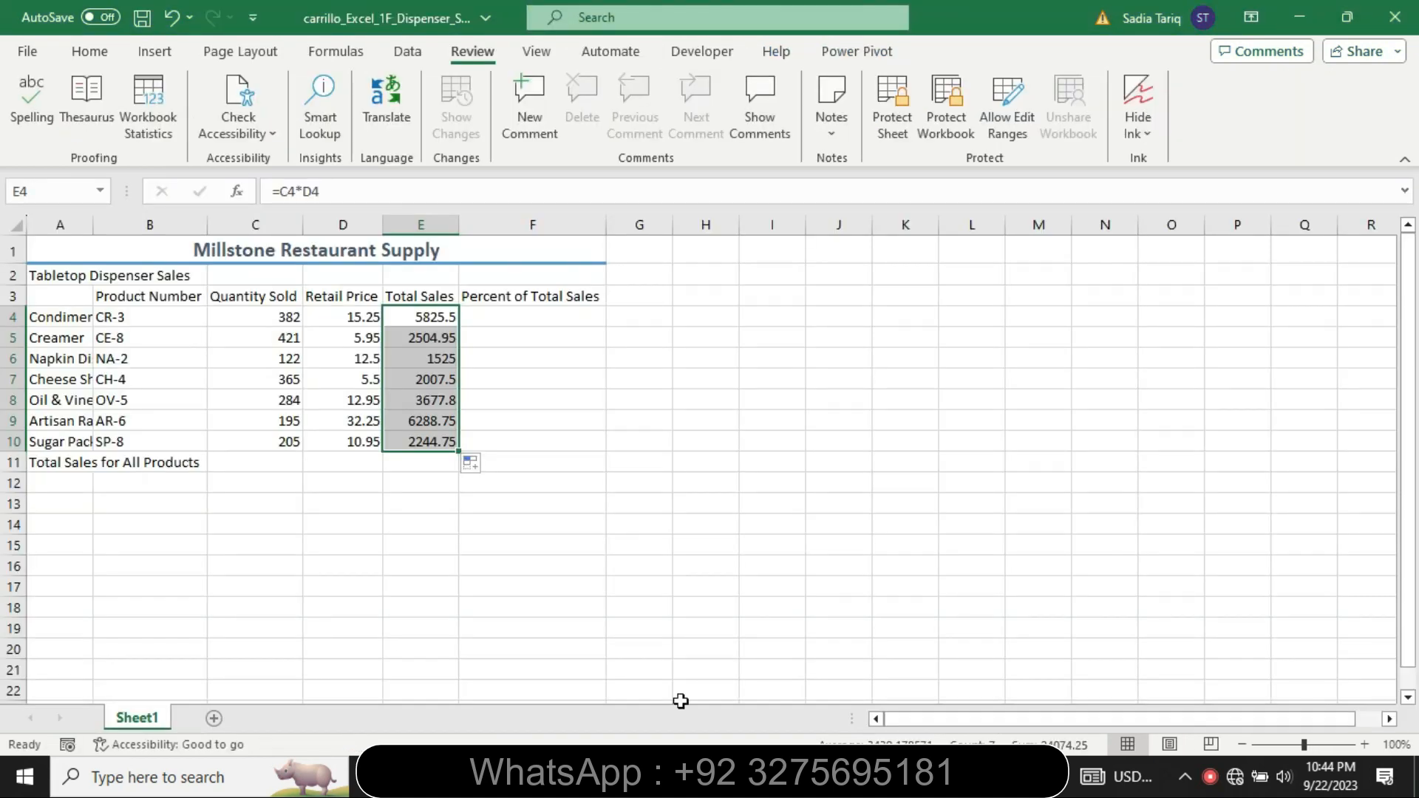
left_click(478, 465)
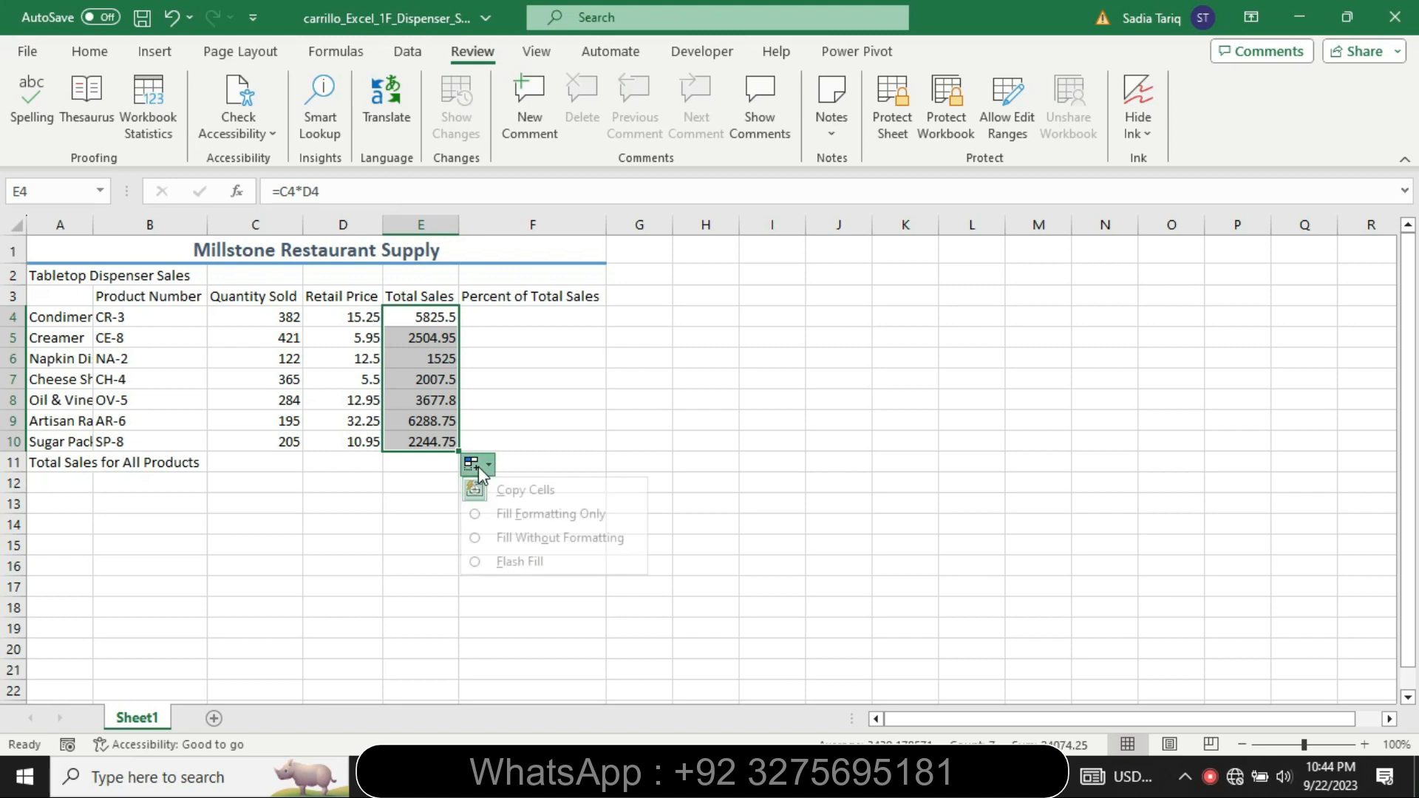
left_click(415, 479)
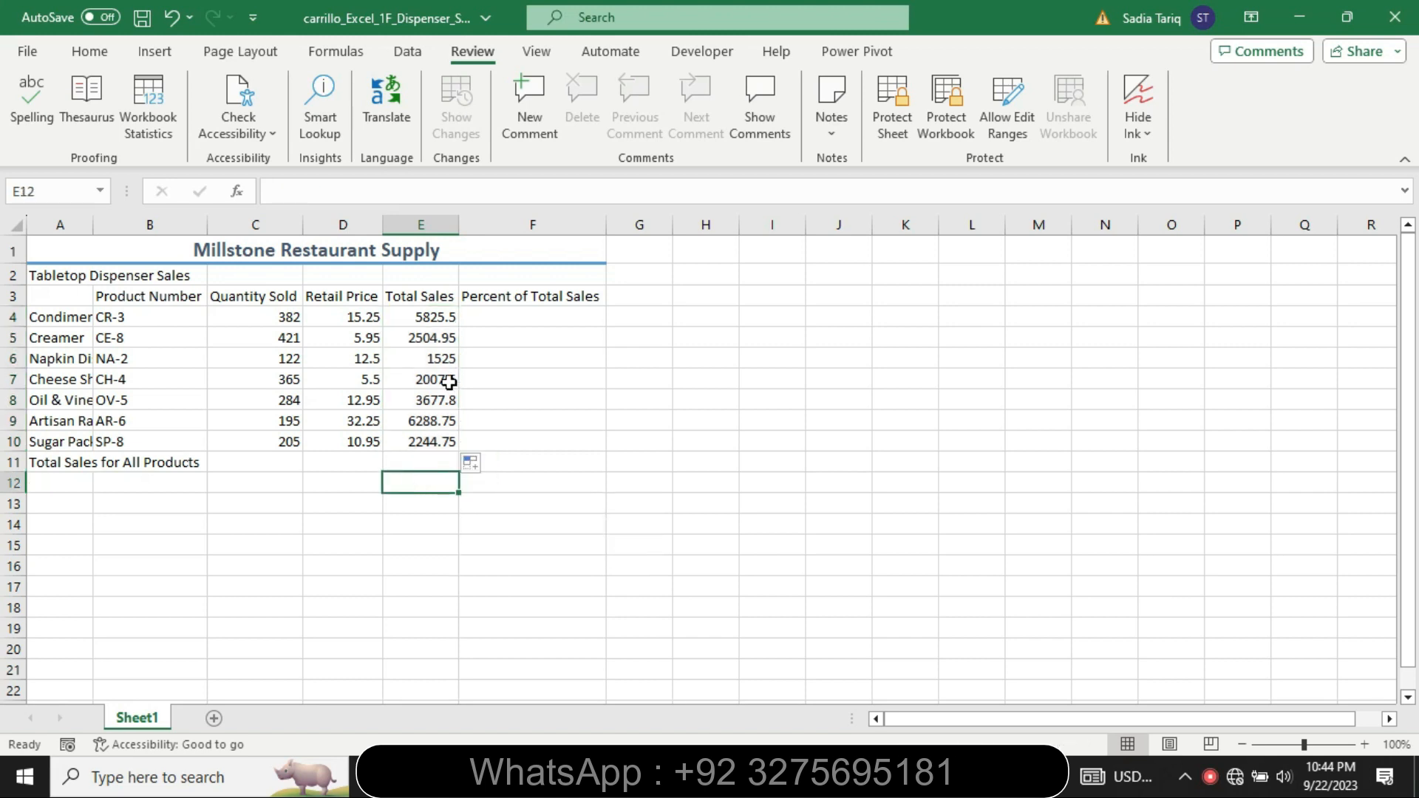
Select the range E4:E10 and use Quick Analysis to add a Sum total below it in E11.
left_click_drag(443, 321, 435, 441)
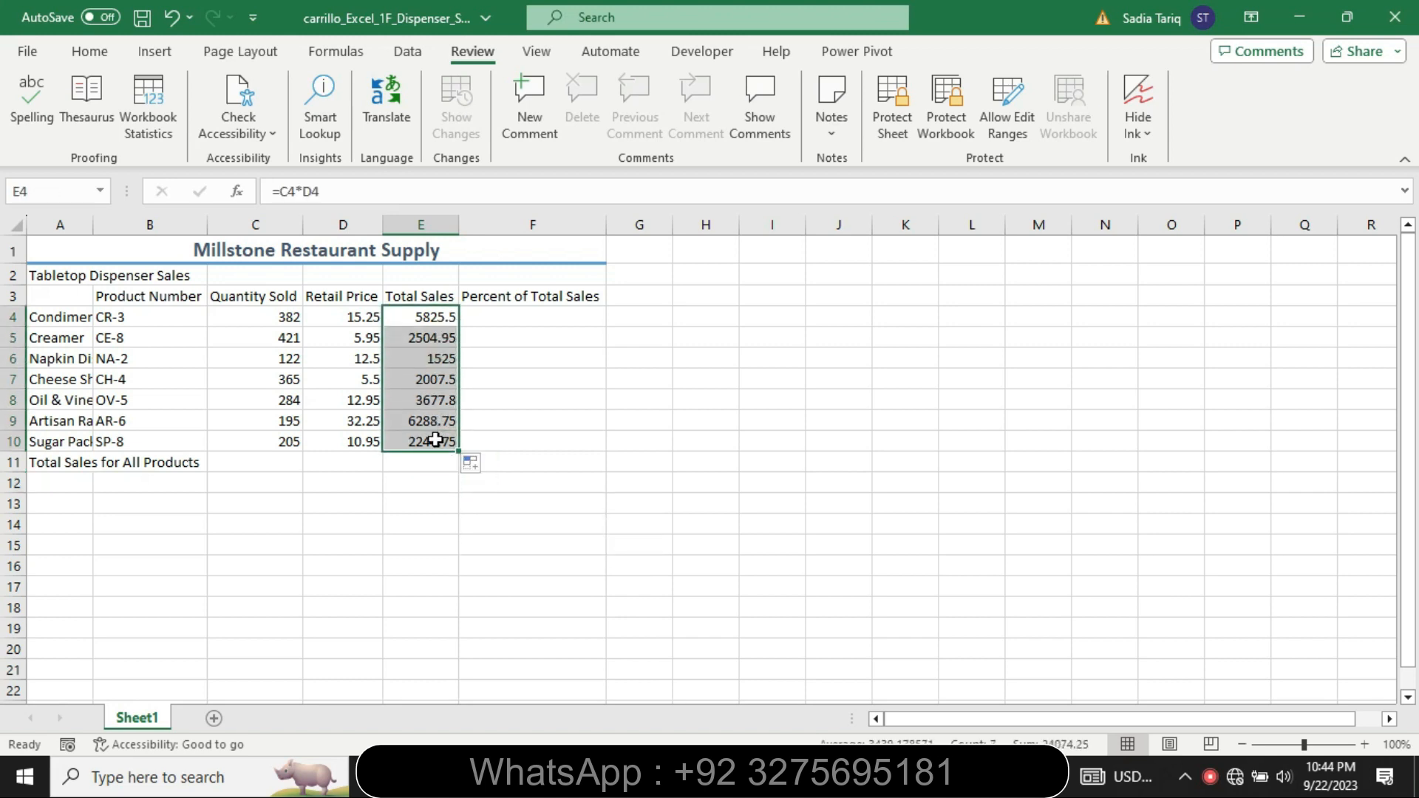
left_click(475, 491)
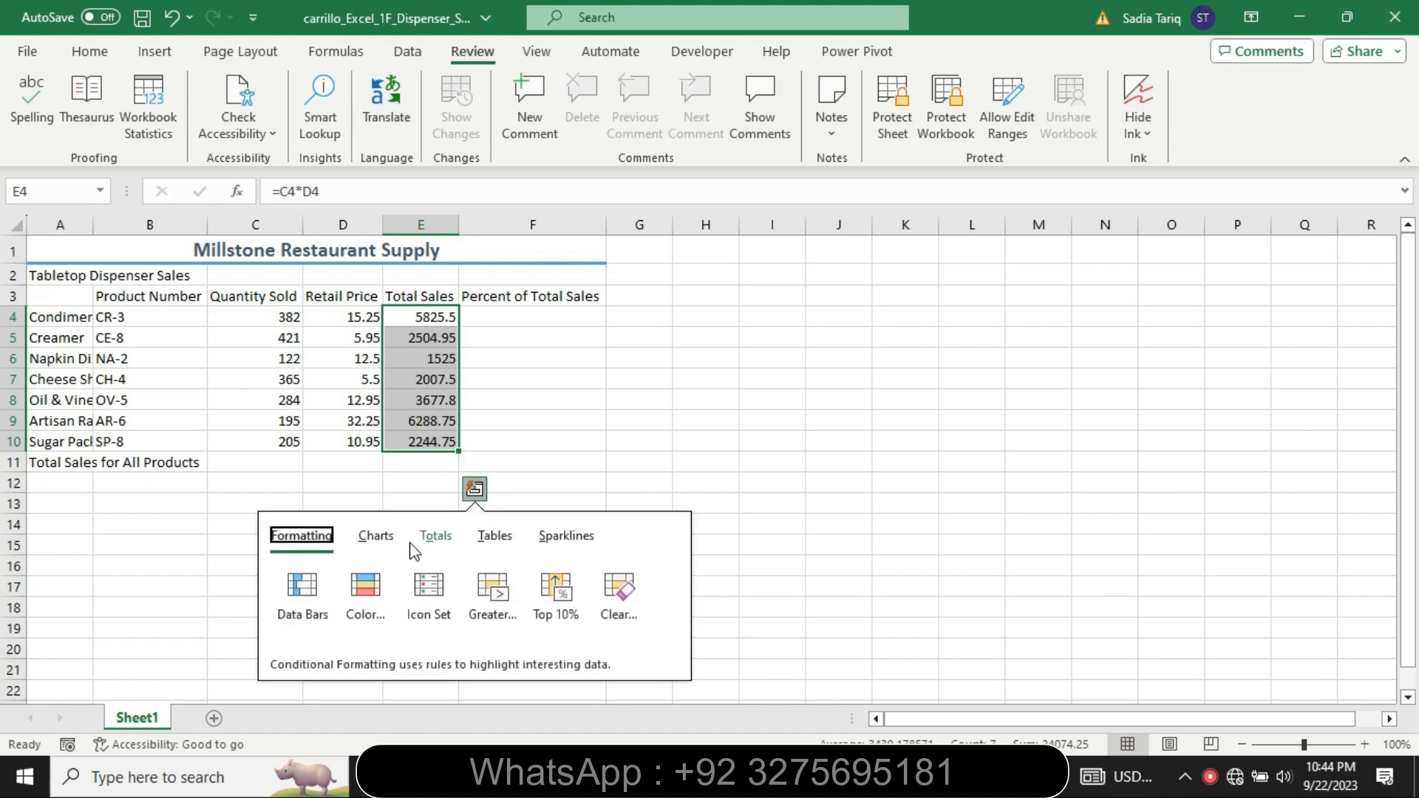
left_click(435, 547)
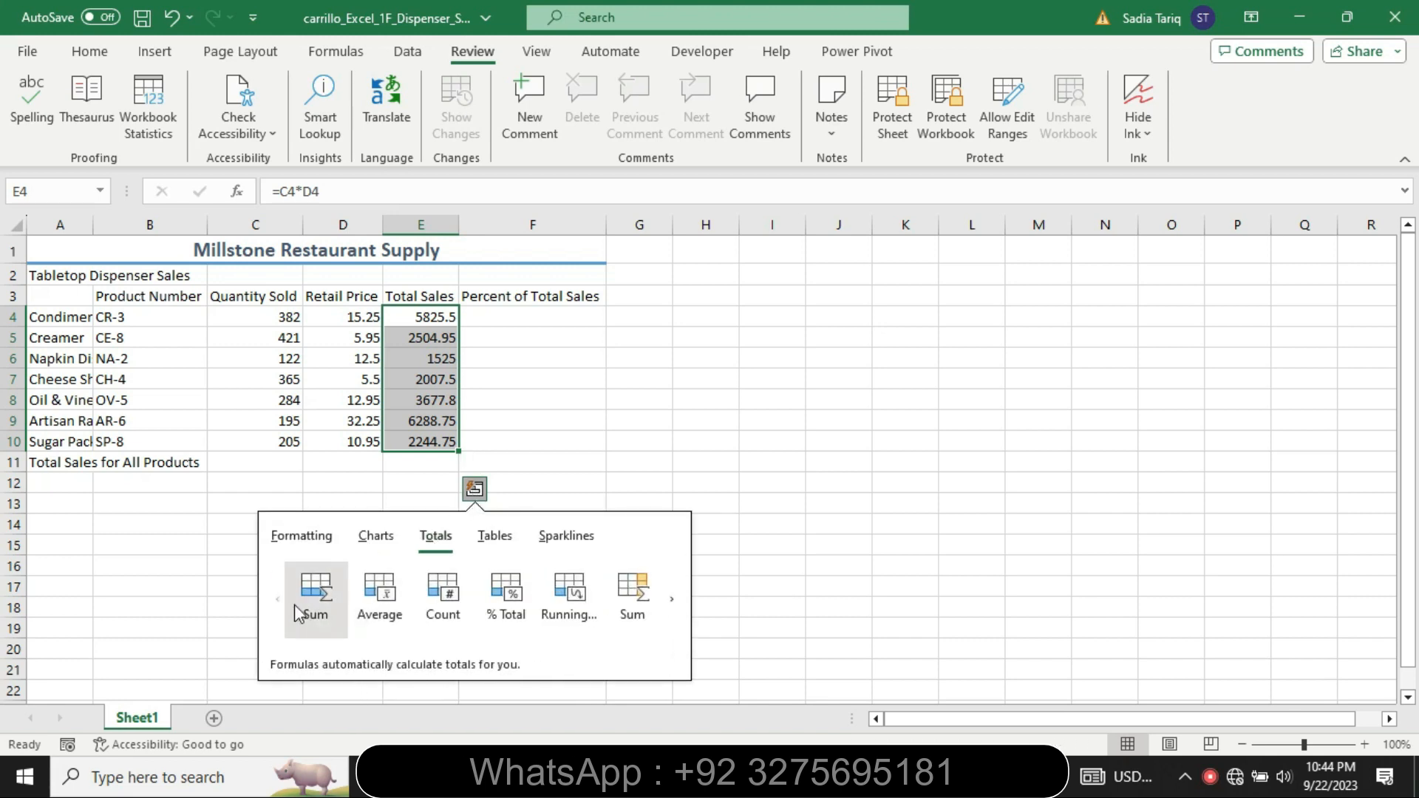
left_click(303, 603)
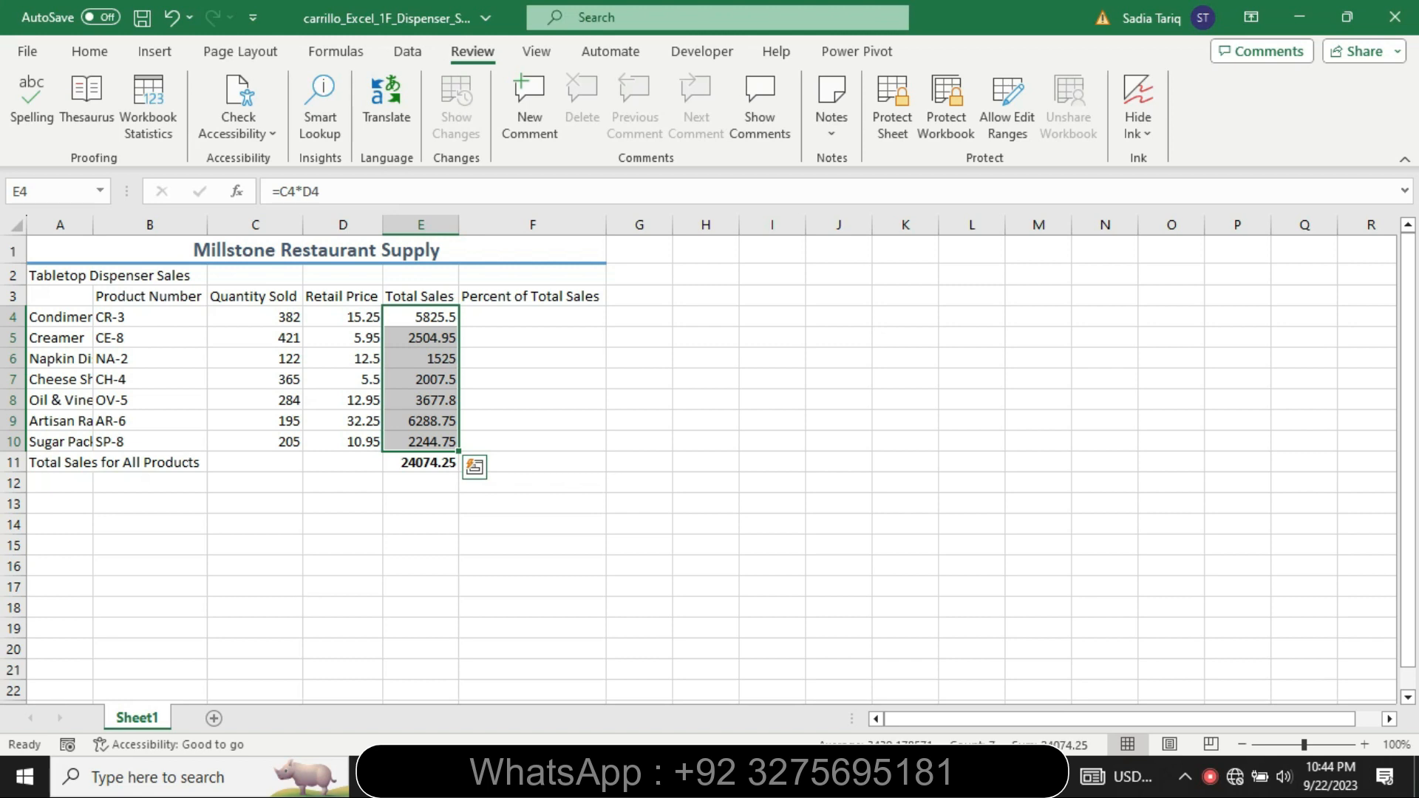
Check the step 5 instructions in Word, then return to the Excel workbook and apply the Total cell style to cell E11.
key("alt+Tab")
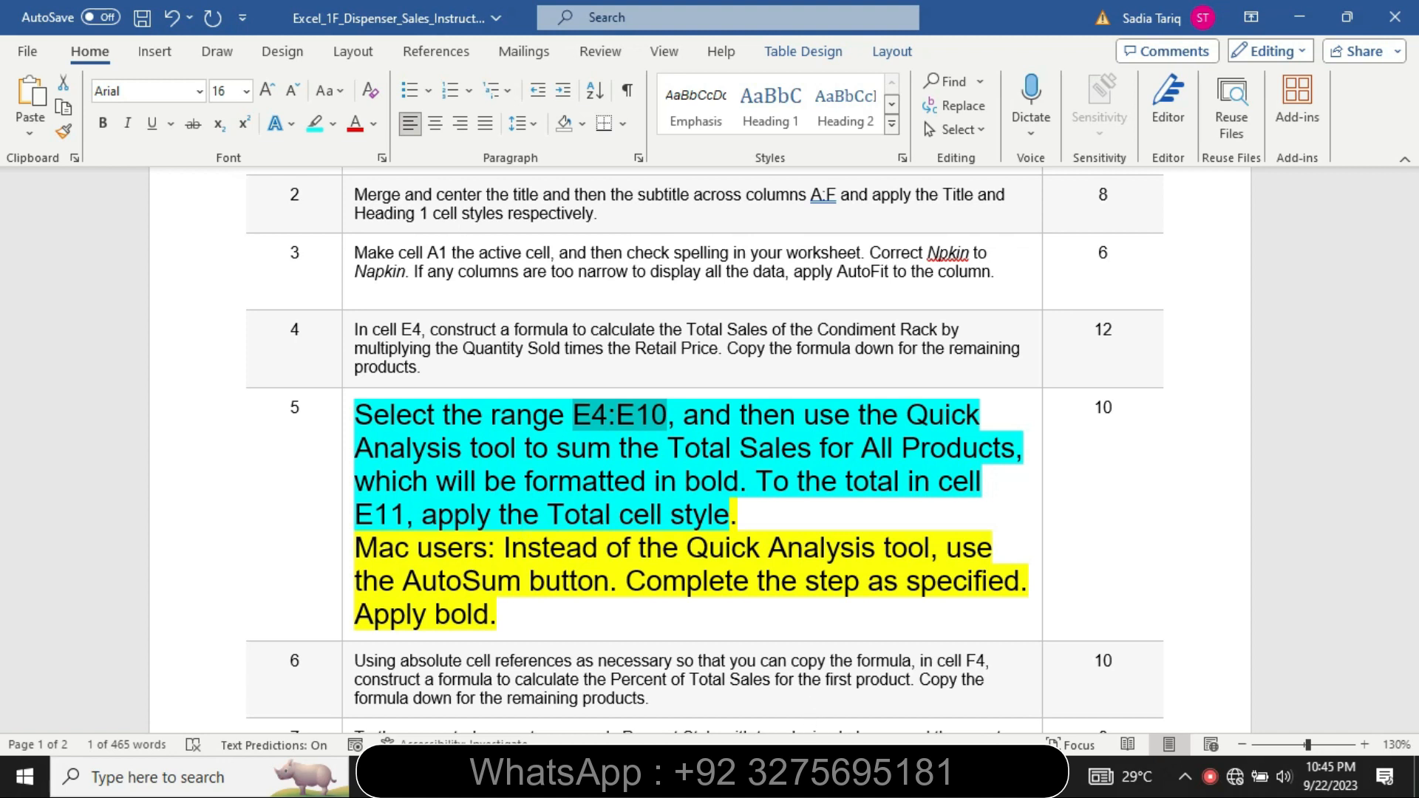
mouse_move(782, 777)
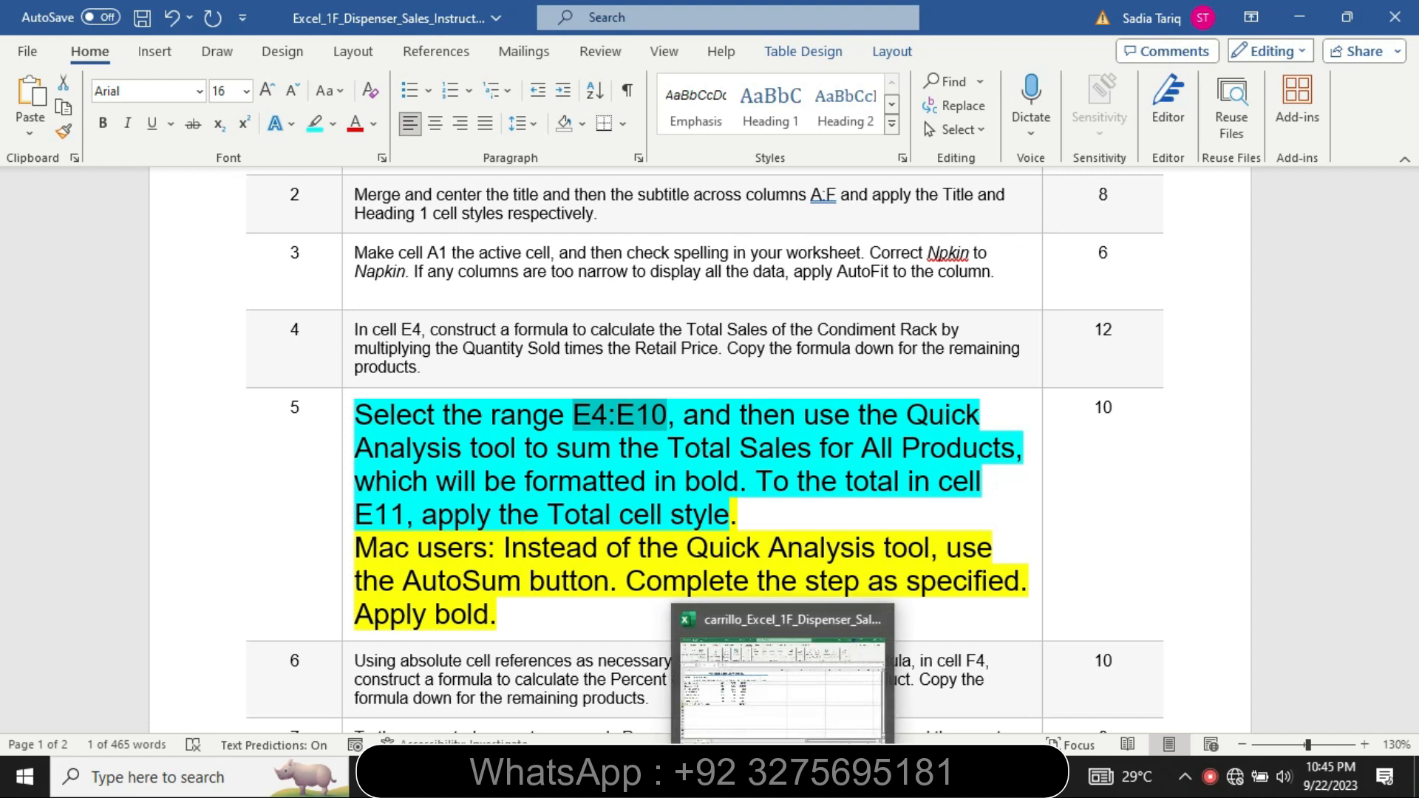
left_click(783, 672)
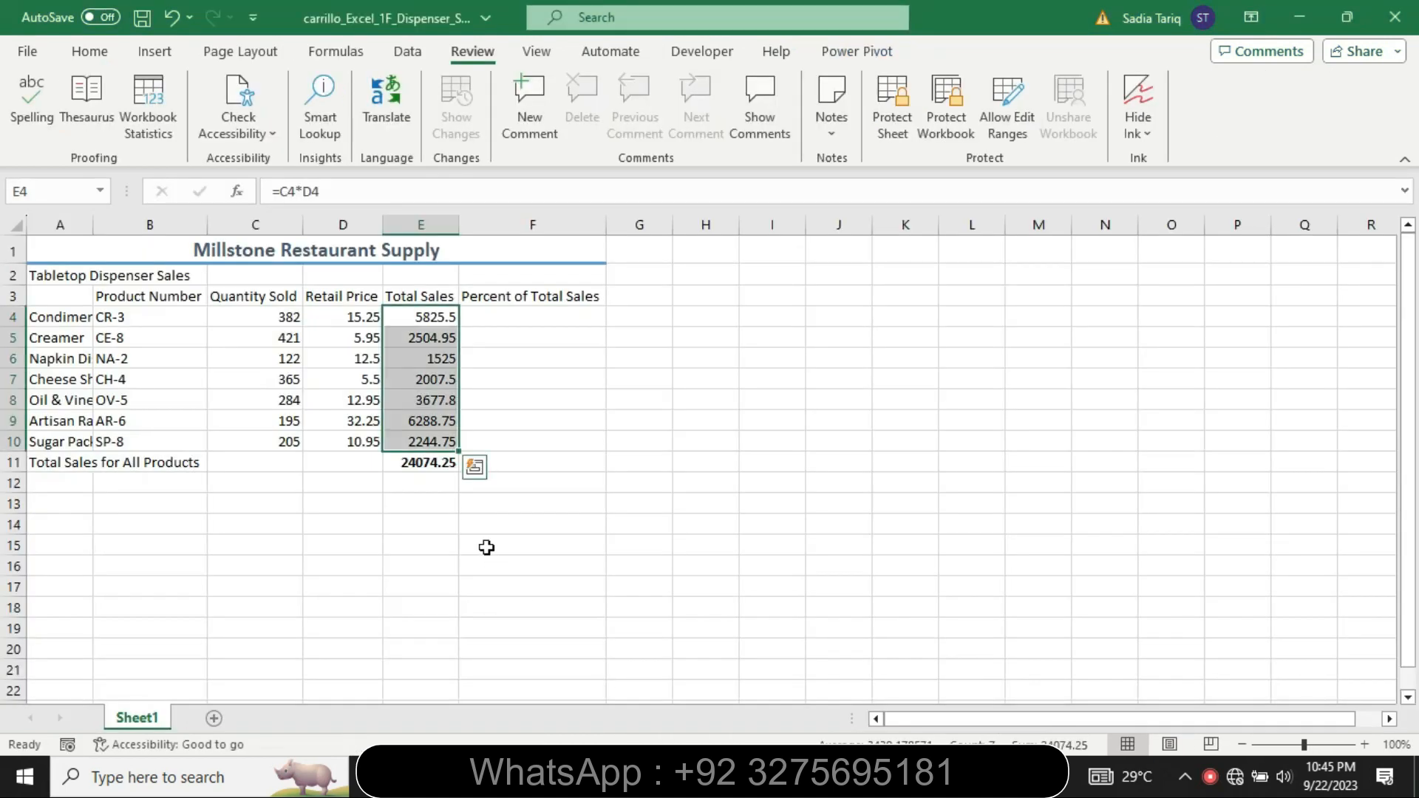
left_click(420, 462)
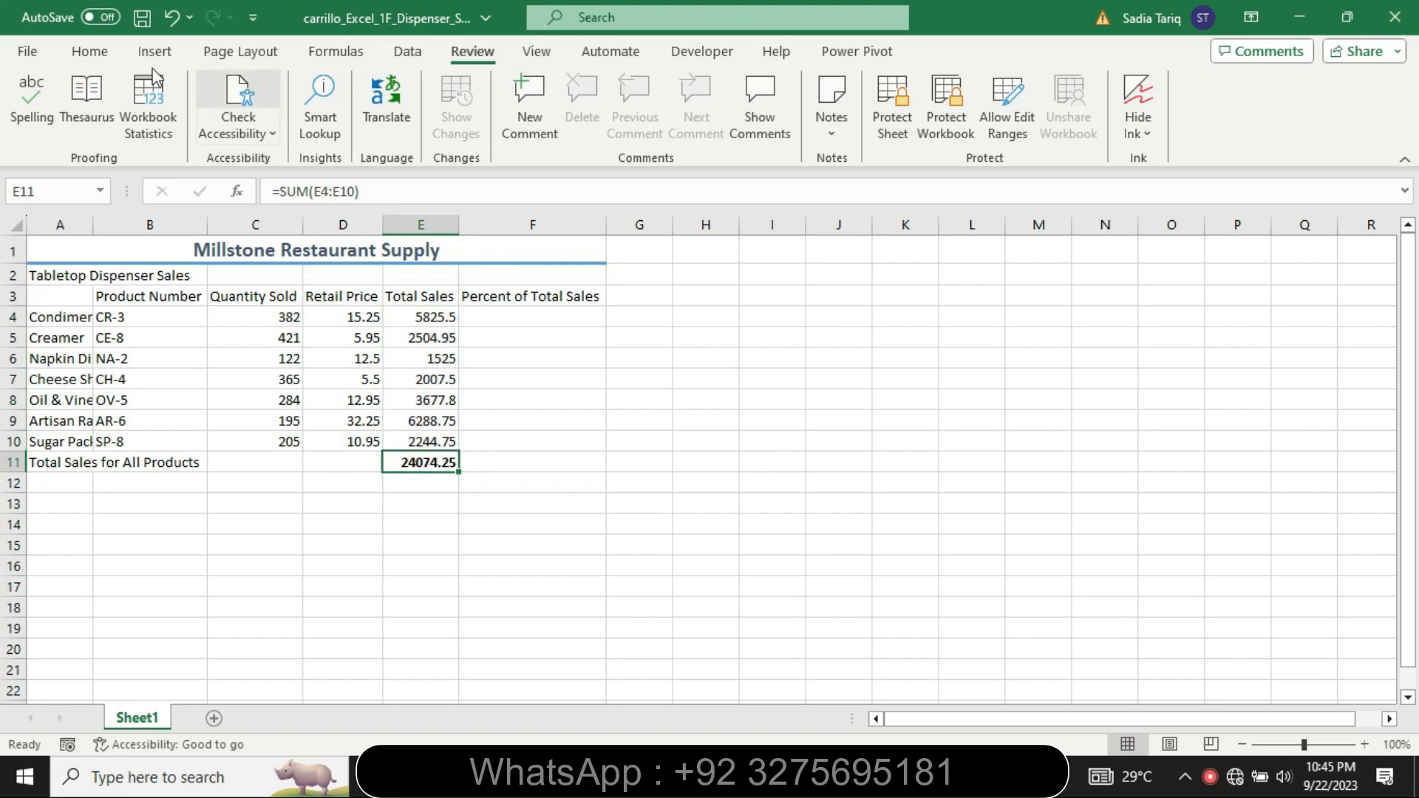
left_click(90, 53)
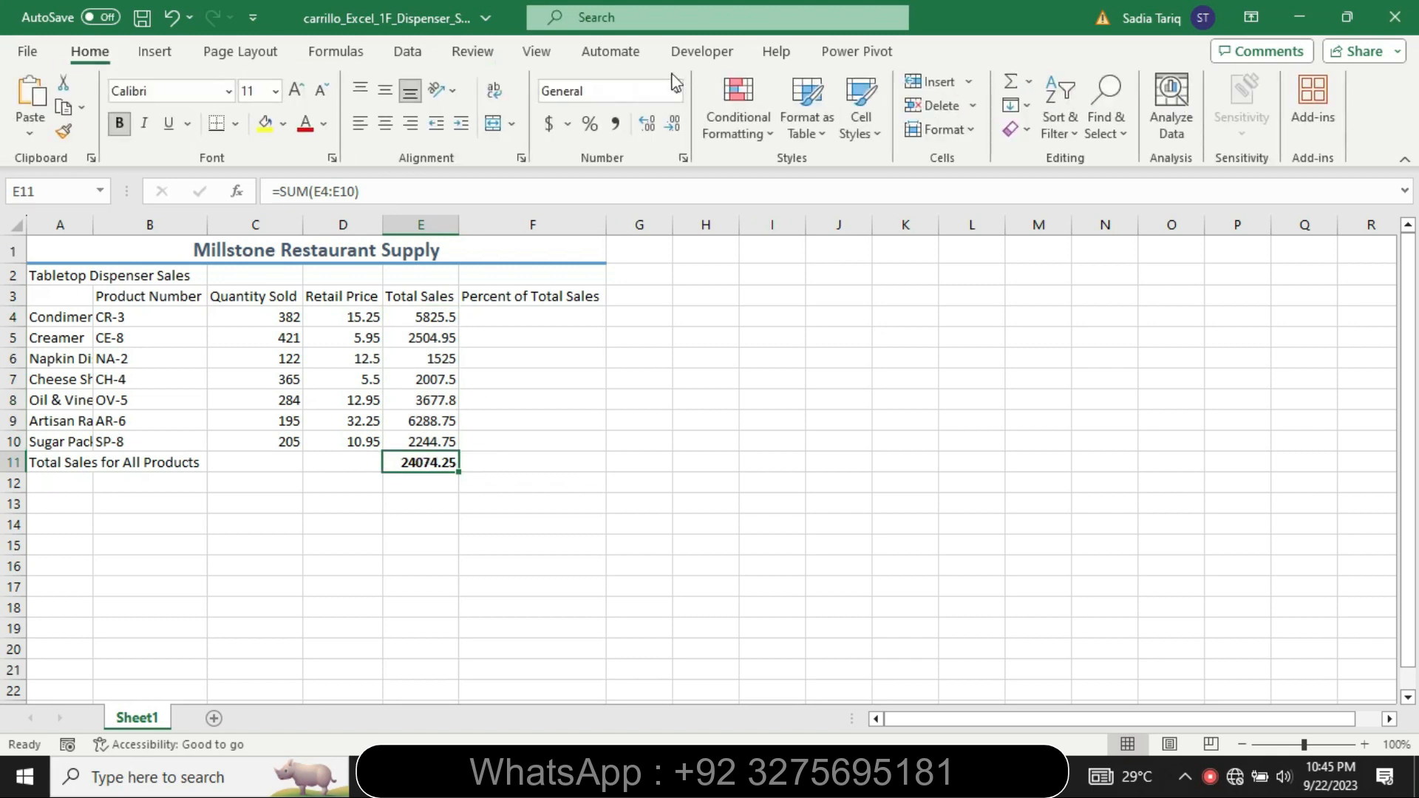
left_click(855, 109)
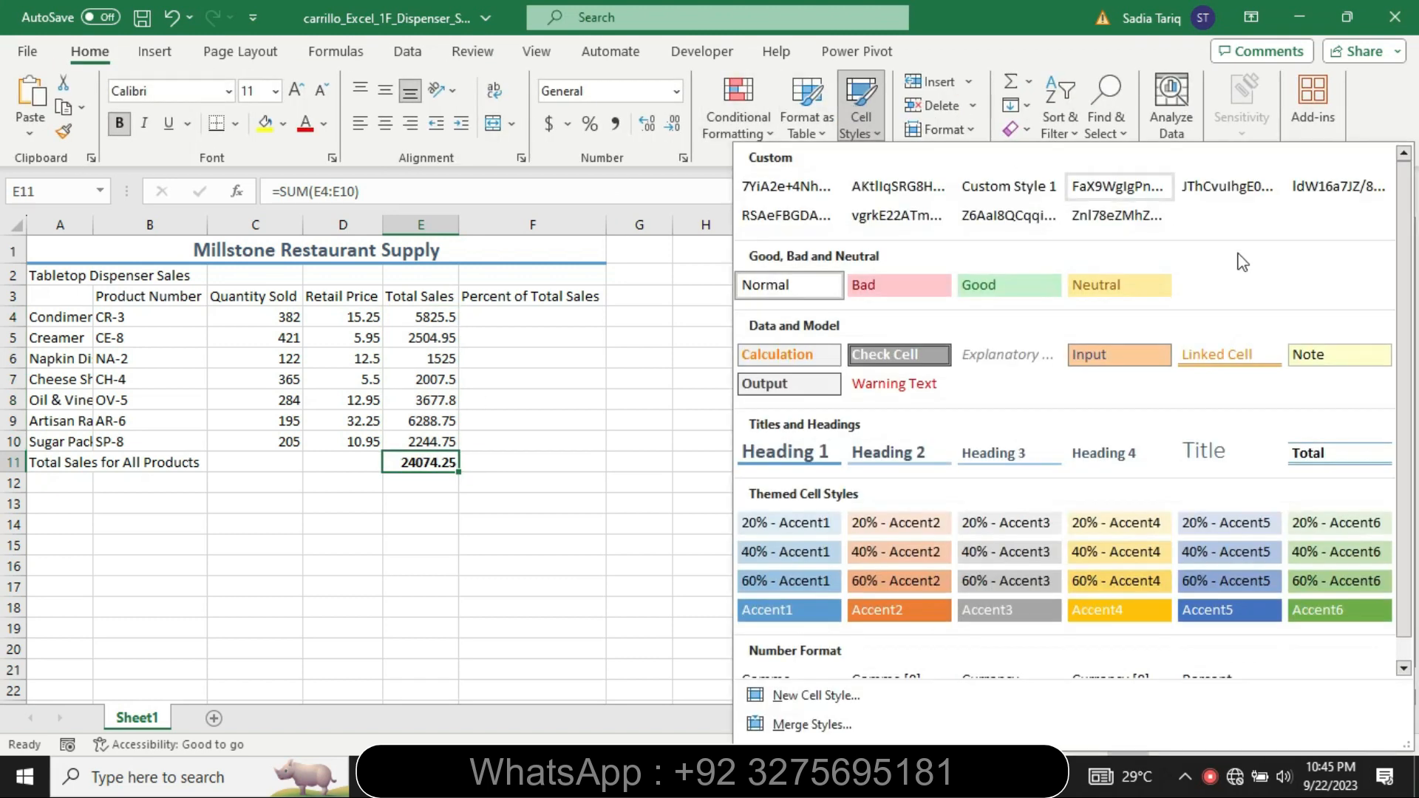
left_click(1312, 455)
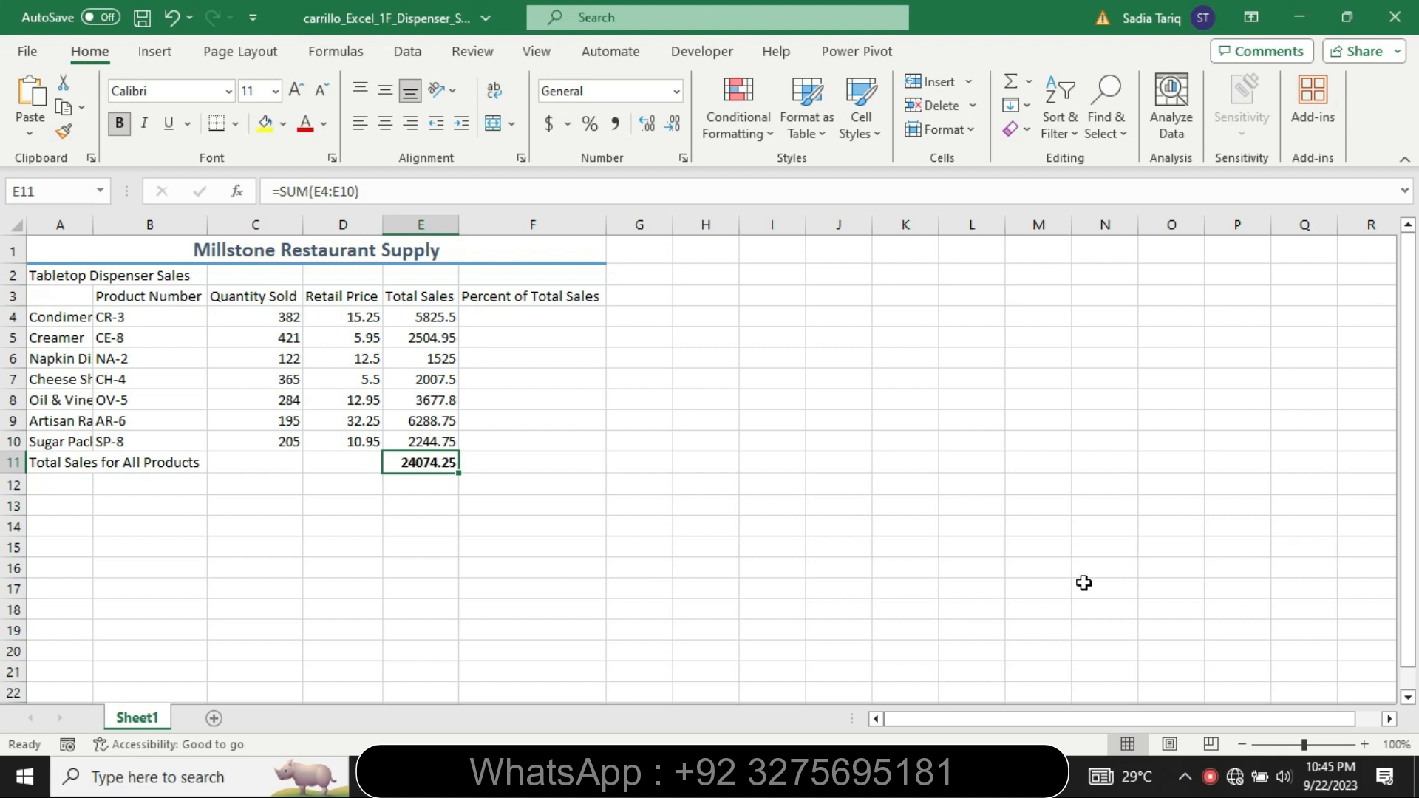
Switch to the Word instructions, set the step 5 text to 9 pt and remove its highlighting.
key("alt+Tab")
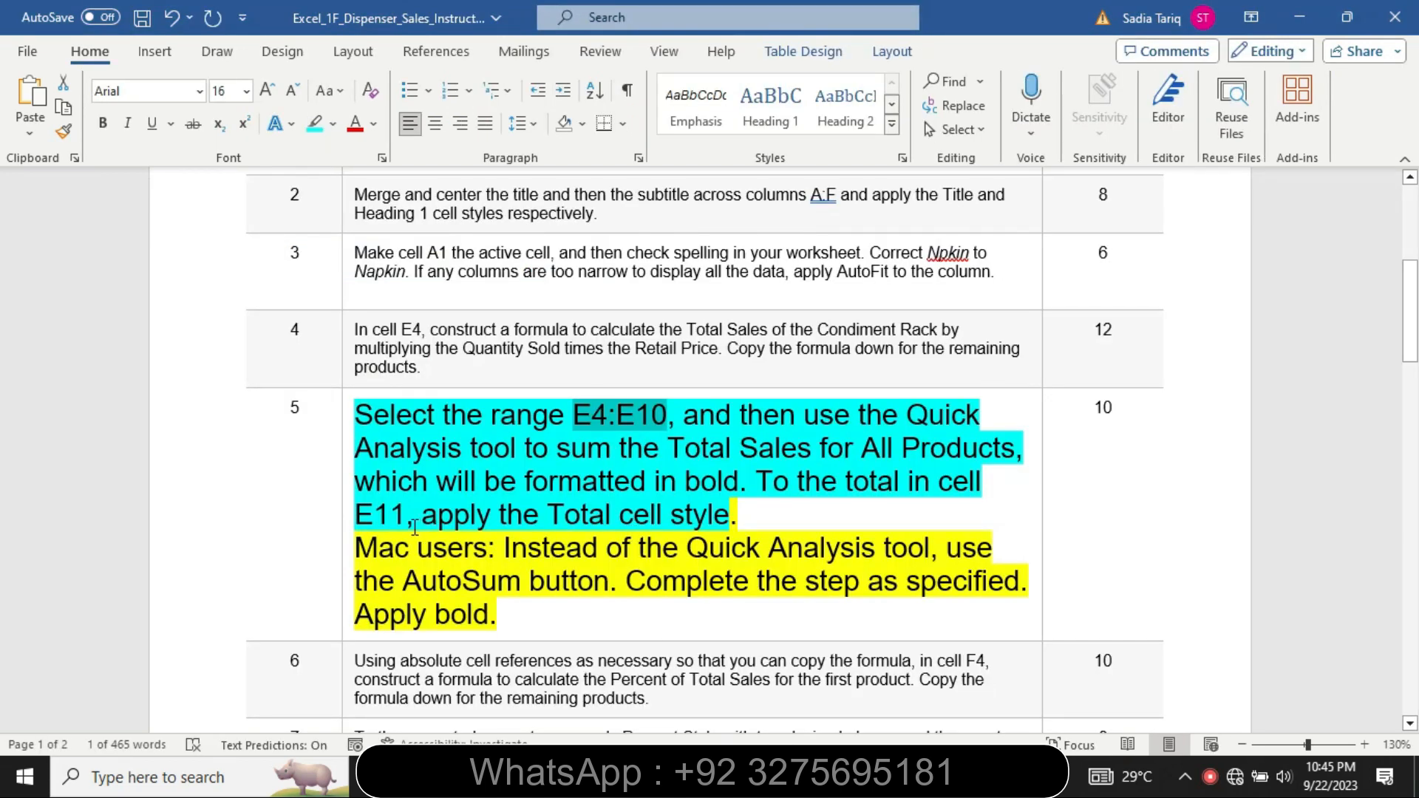
left_click(340, 640)
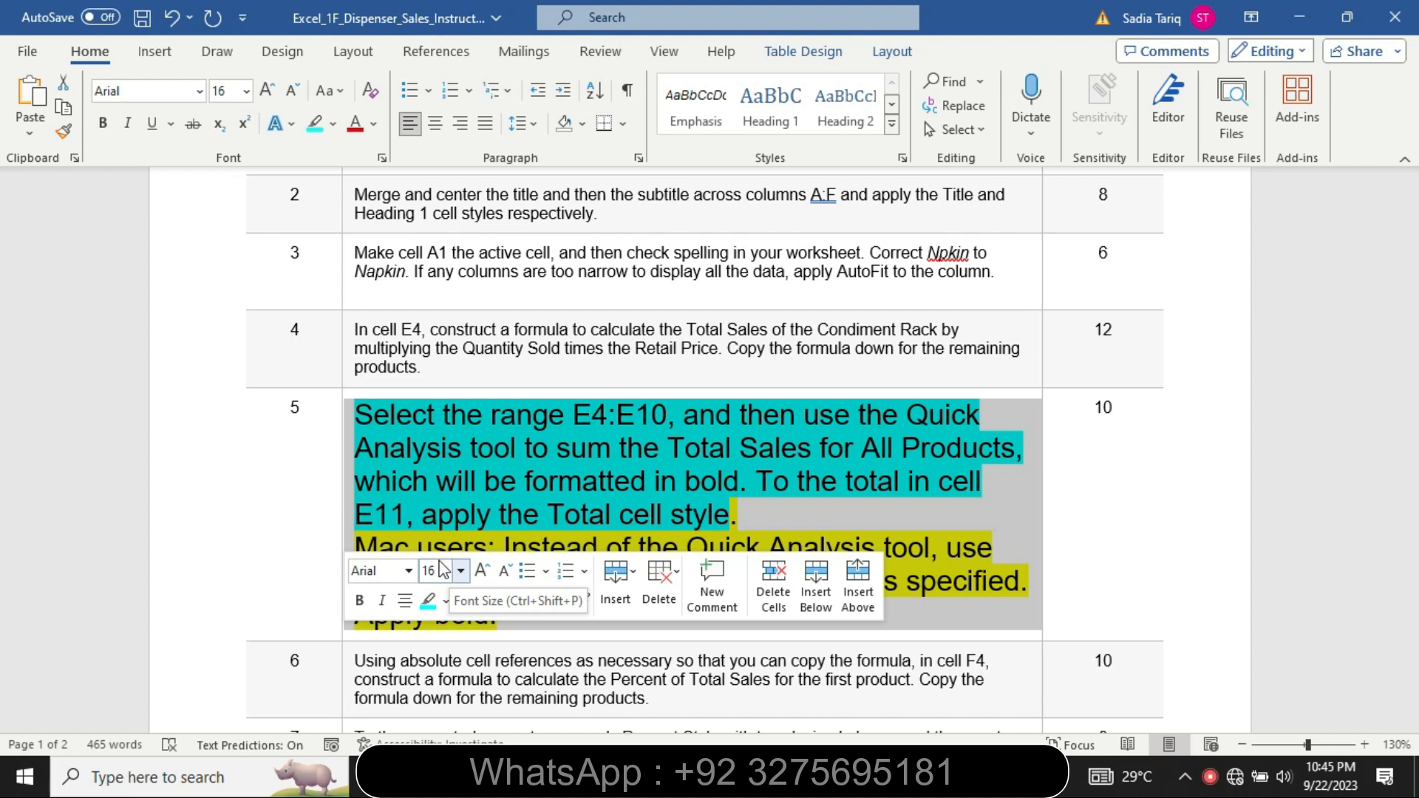
left_click(460, 571)
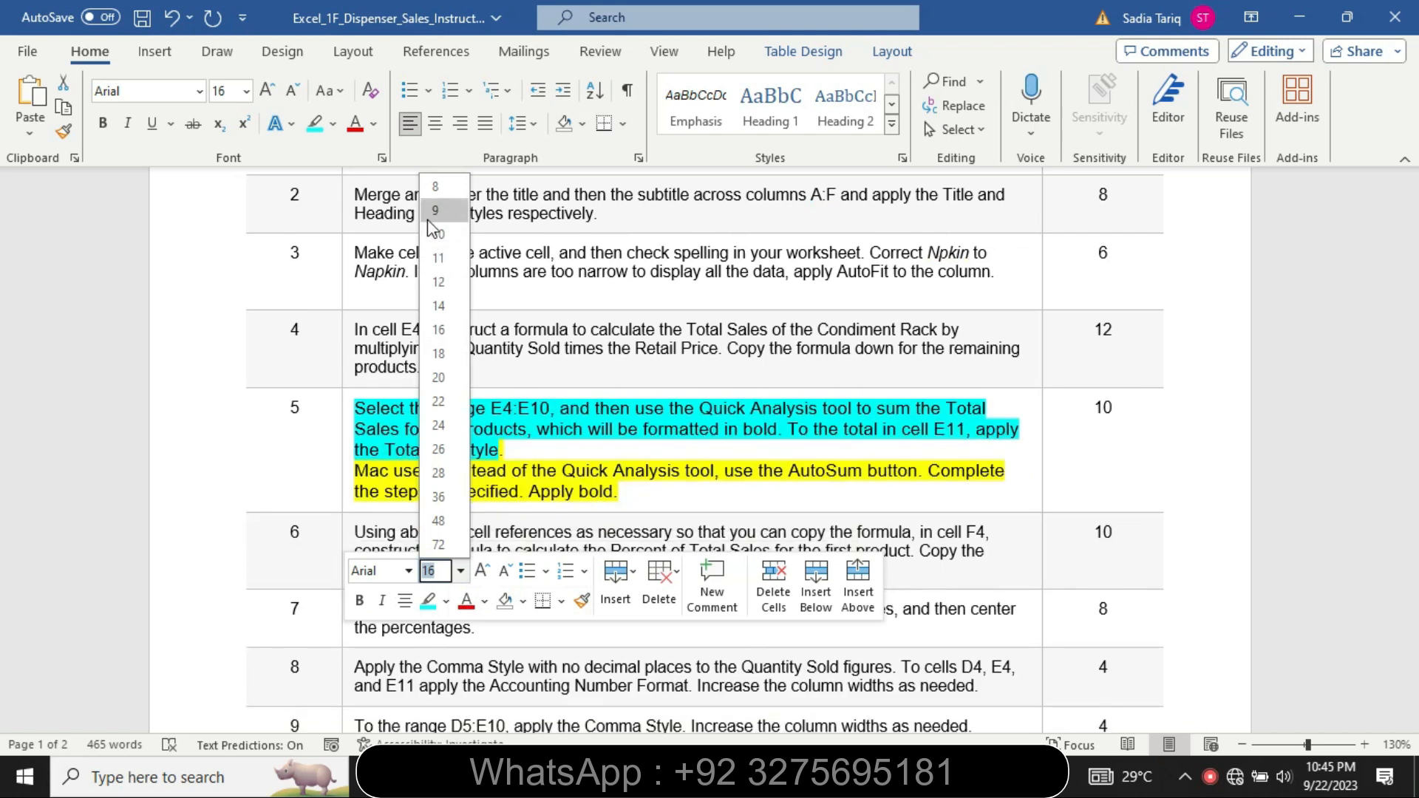
left_click(433, 212)
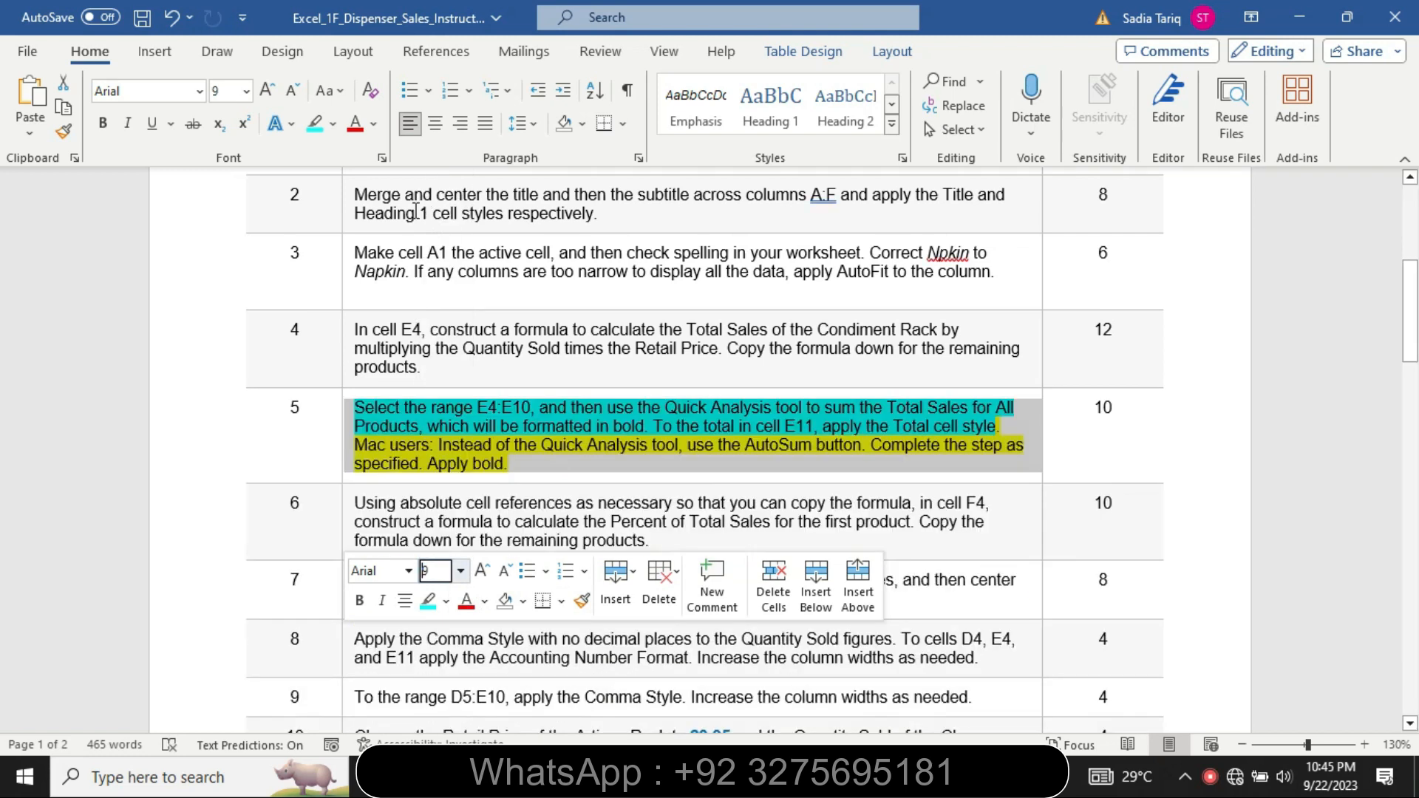
left_click(334, 124)
left_click(350, 251)
left_click(342, 480)
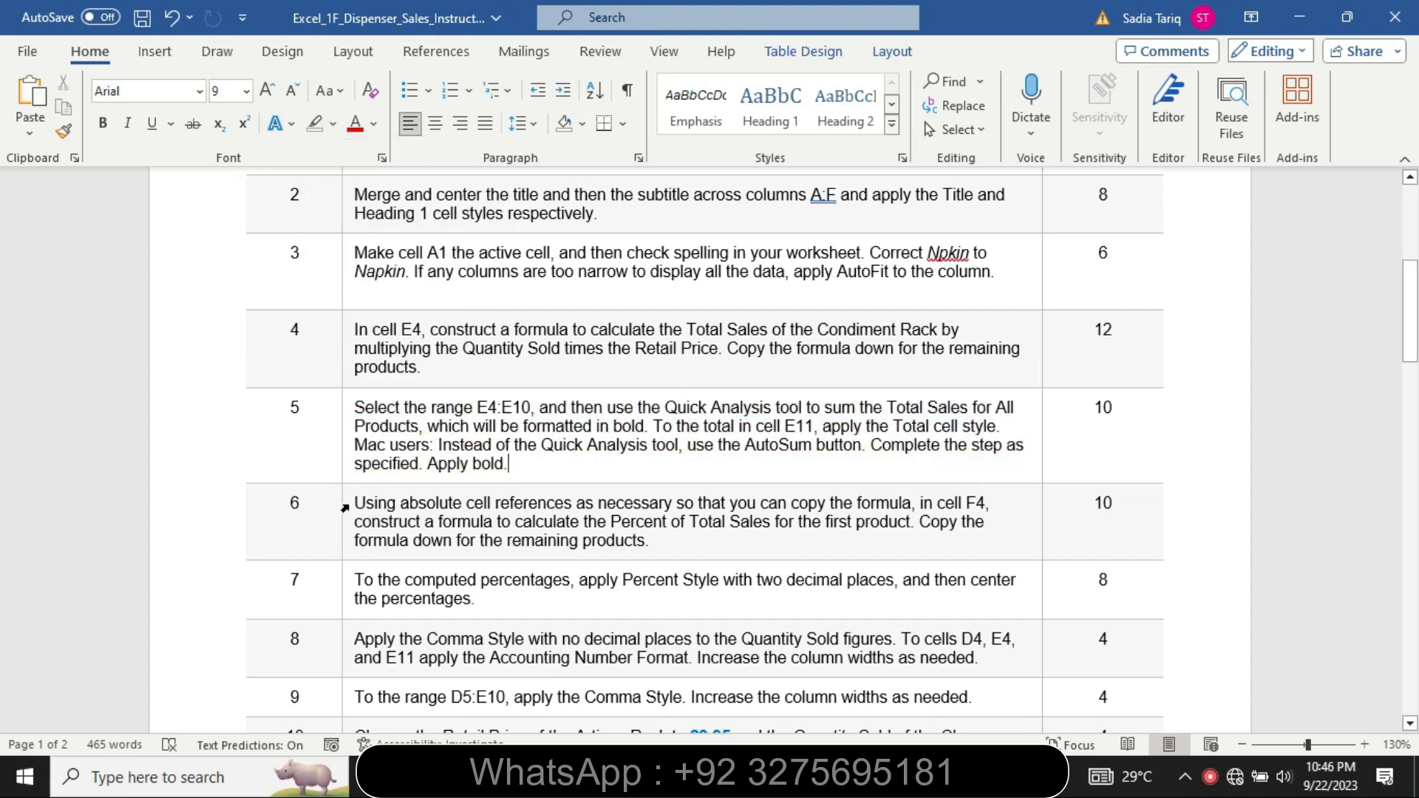
Set the step 6 instruction text to 14 pt and highlight it in yellow.
left_click(345, 509)
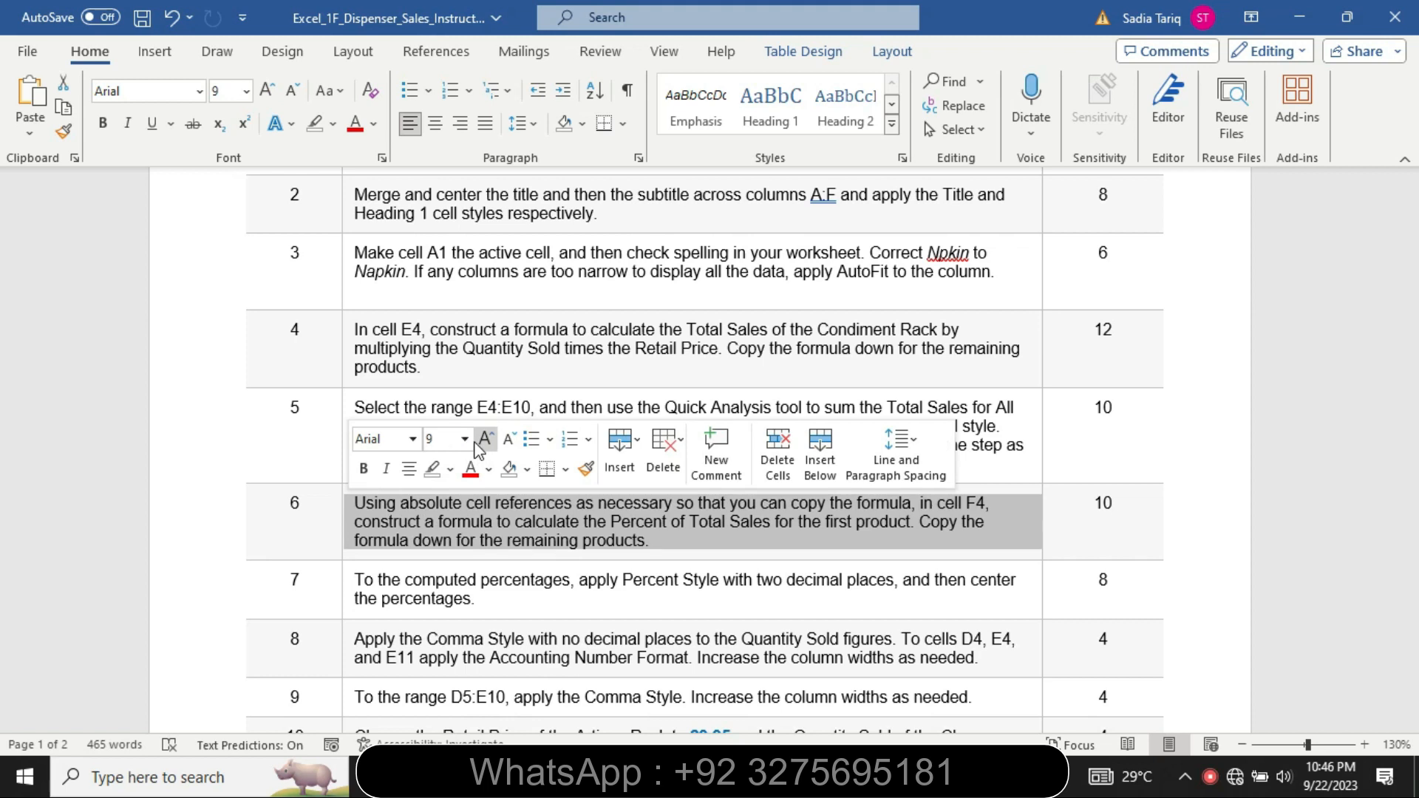
left_click(464, 439)
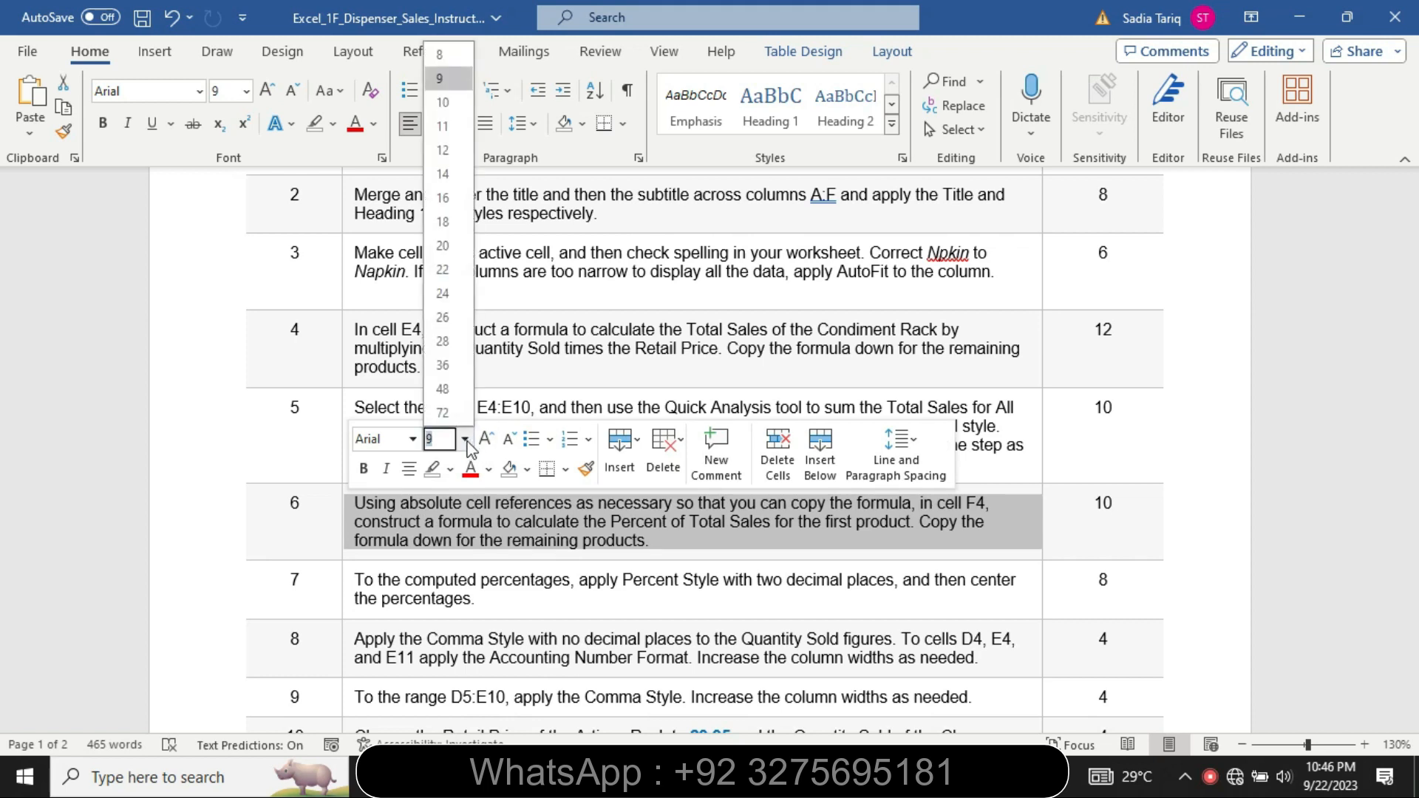
left_click(443, 177)
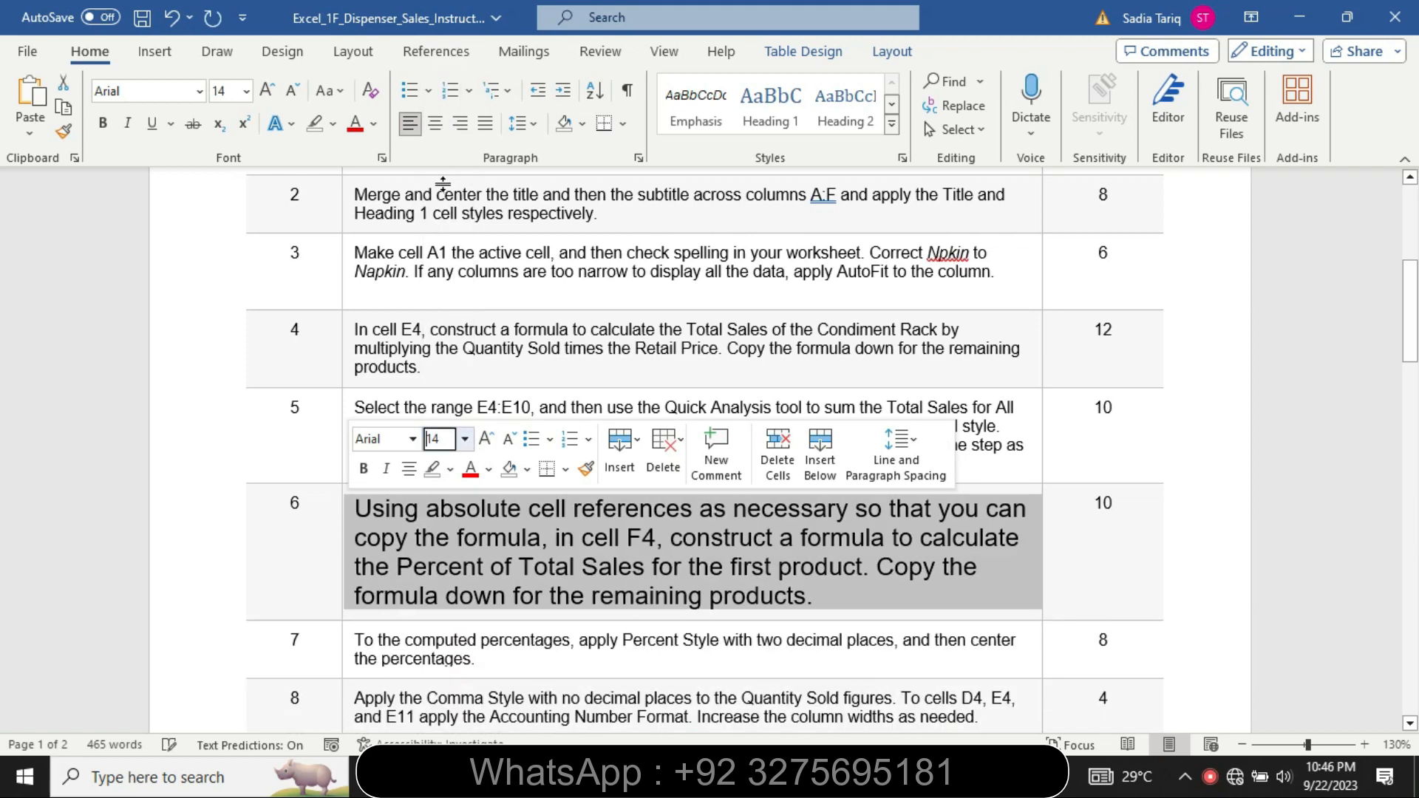
left_click(332, 123)
left_click(320, 154)
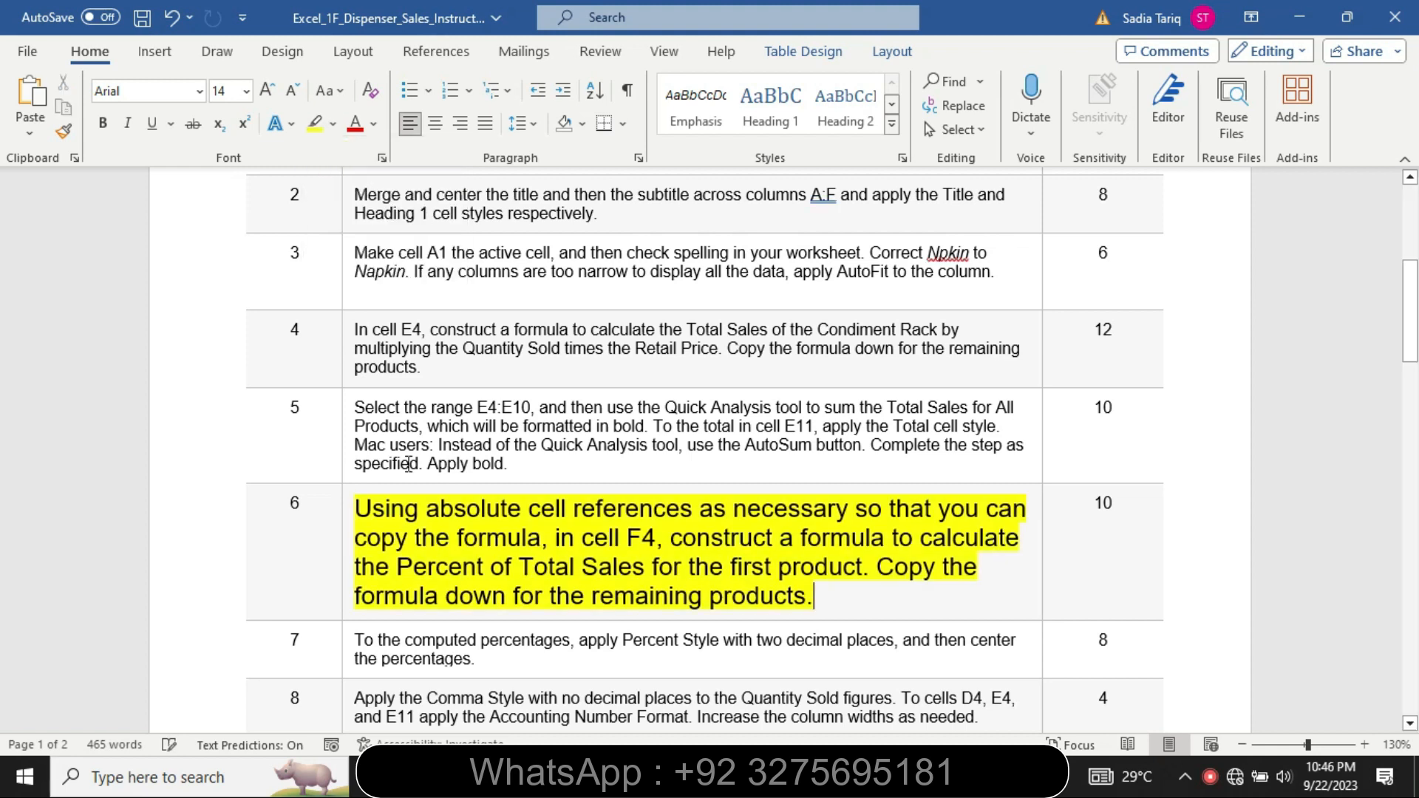
Highlight the step 6 text from "Using absolute cell references" through "for the first product" in turquoise.
mouse_move(355, 510)
left_mouse_down()
mouse_move(517, 538)
mouse_move(776, 541)
mouse_move(785, 564)
mouse_move(861, 566)
left_mouse_up()
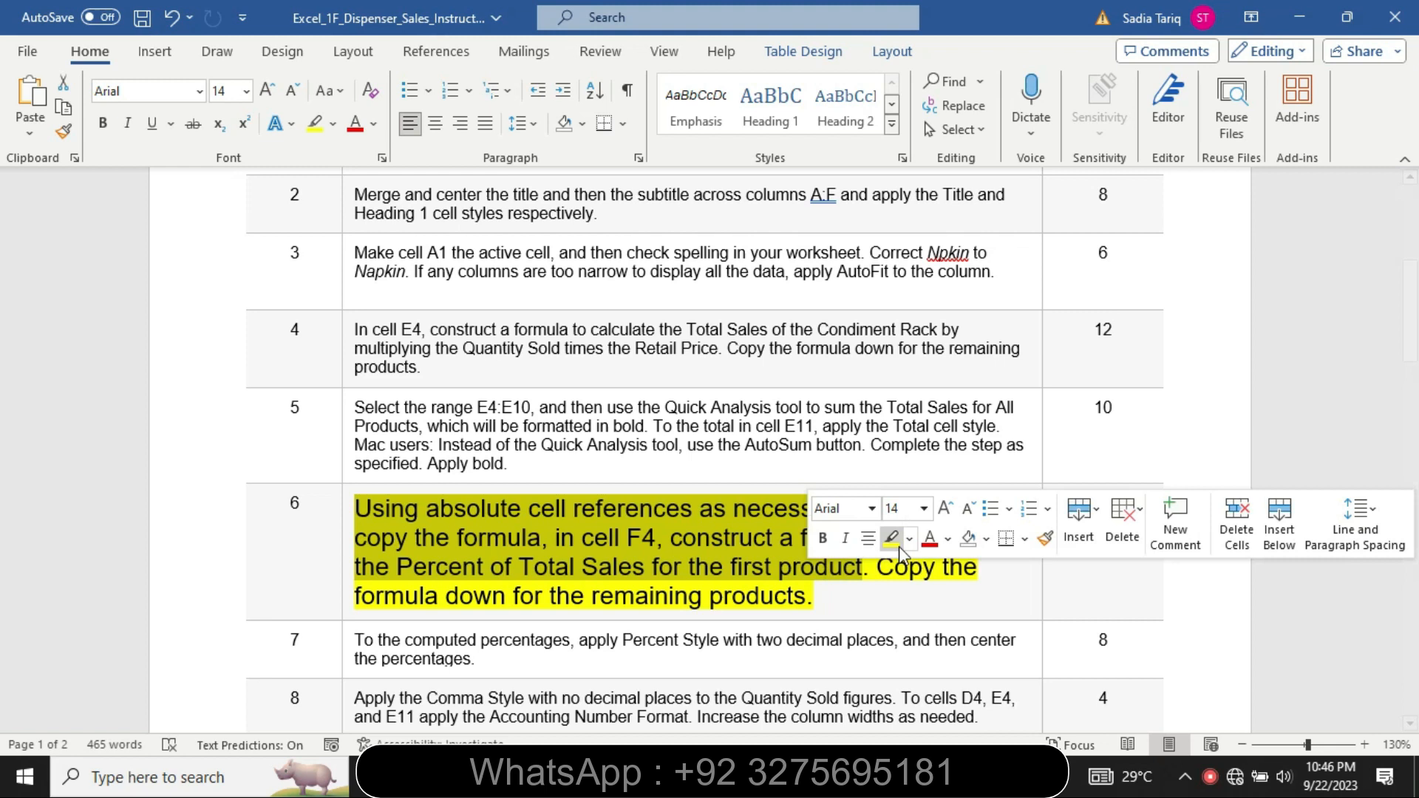
left_click(909, 543)
left_click(969, 581)
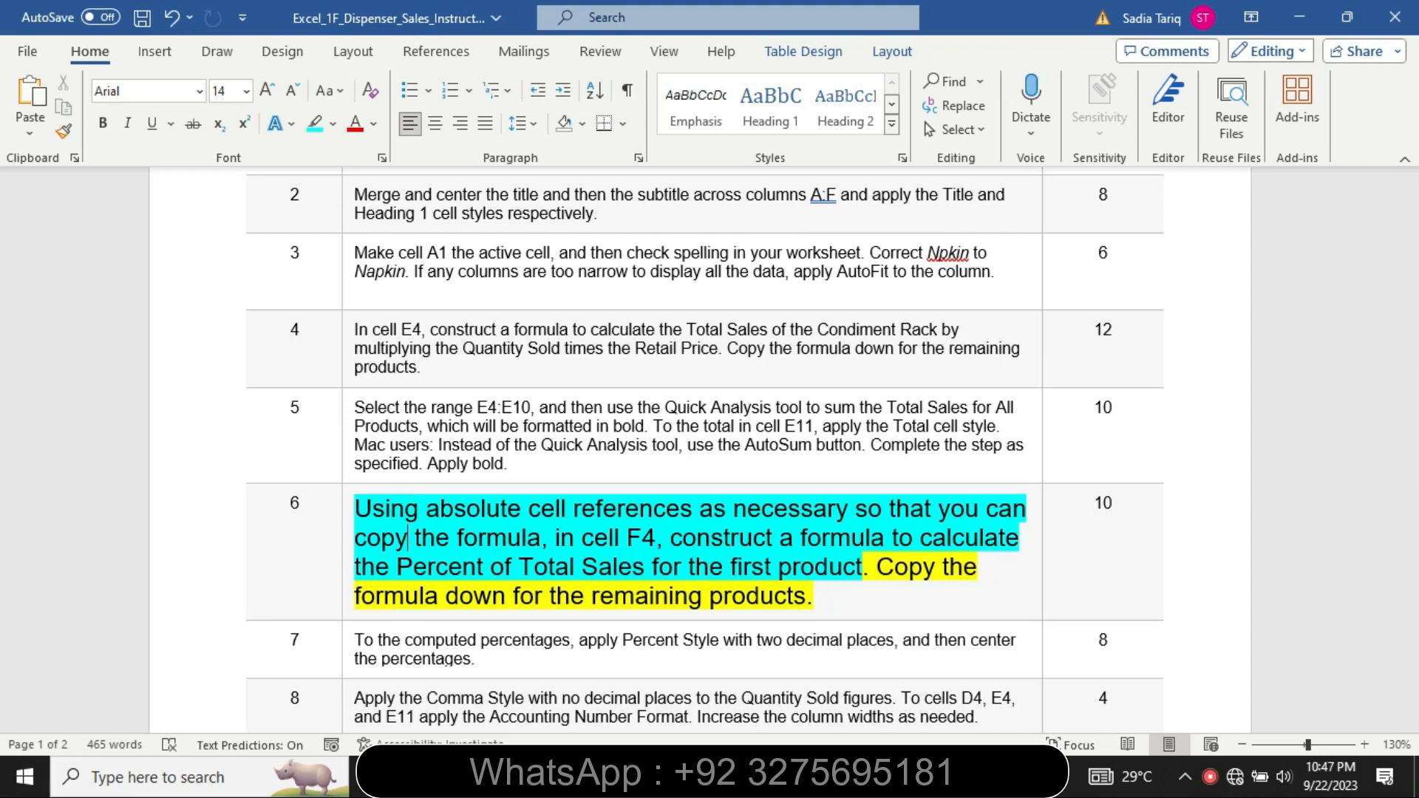
Switch to the Excel workbook and enter the formula =E4/$E$11 in cell F4, with an absolute reference to the total.
left_click(748, 776)
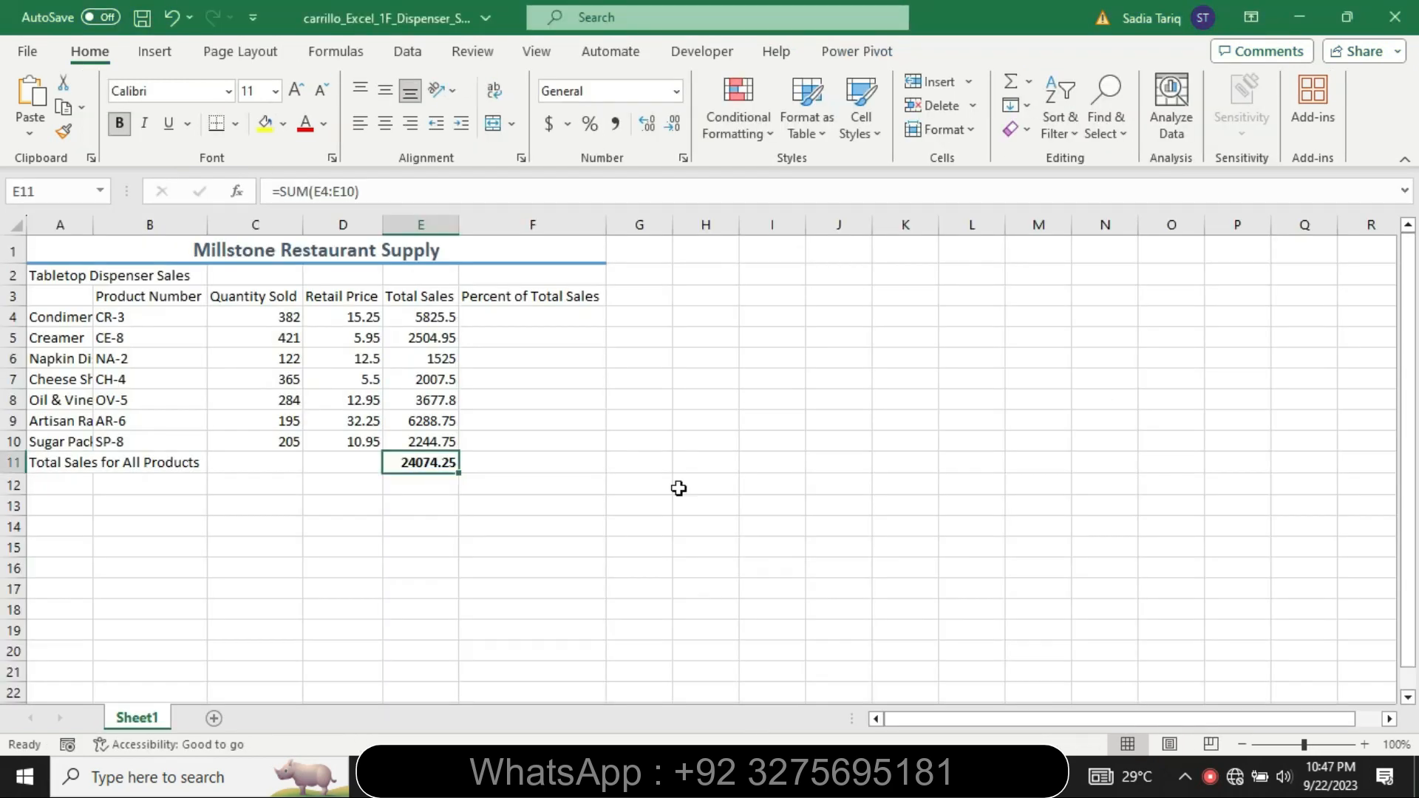
left_click(485, 319)
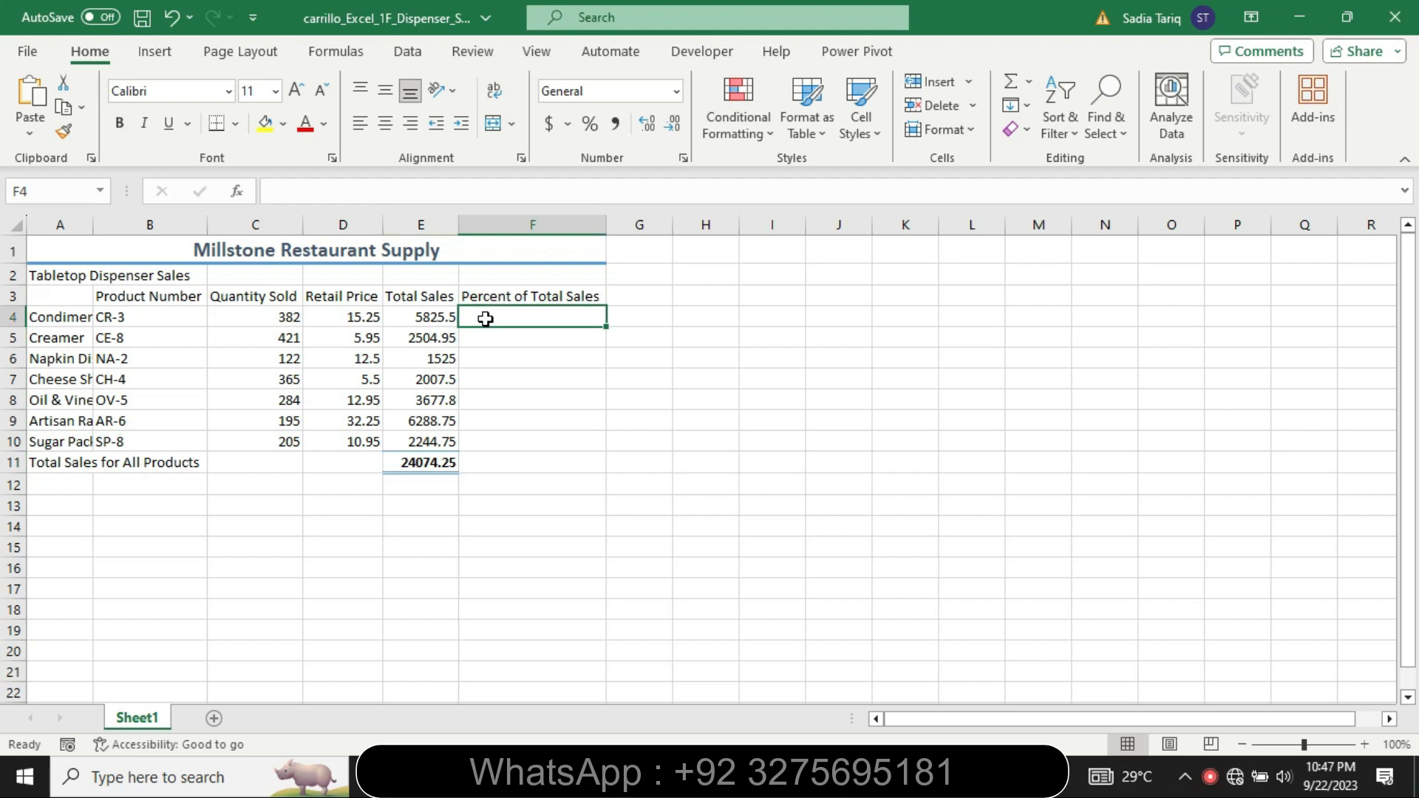
type("=")
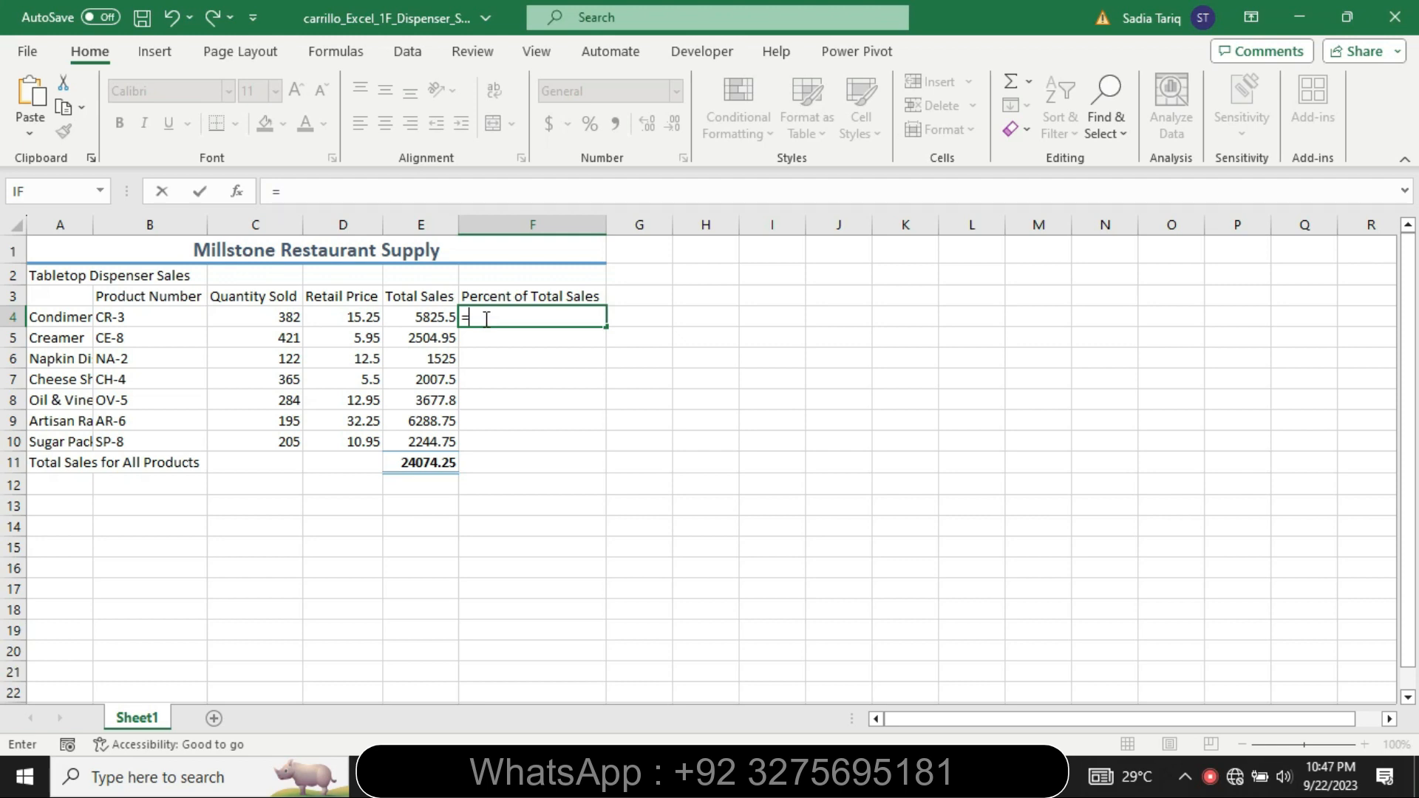
left_click(427, 318)
type("/")
left_click(435, 464)
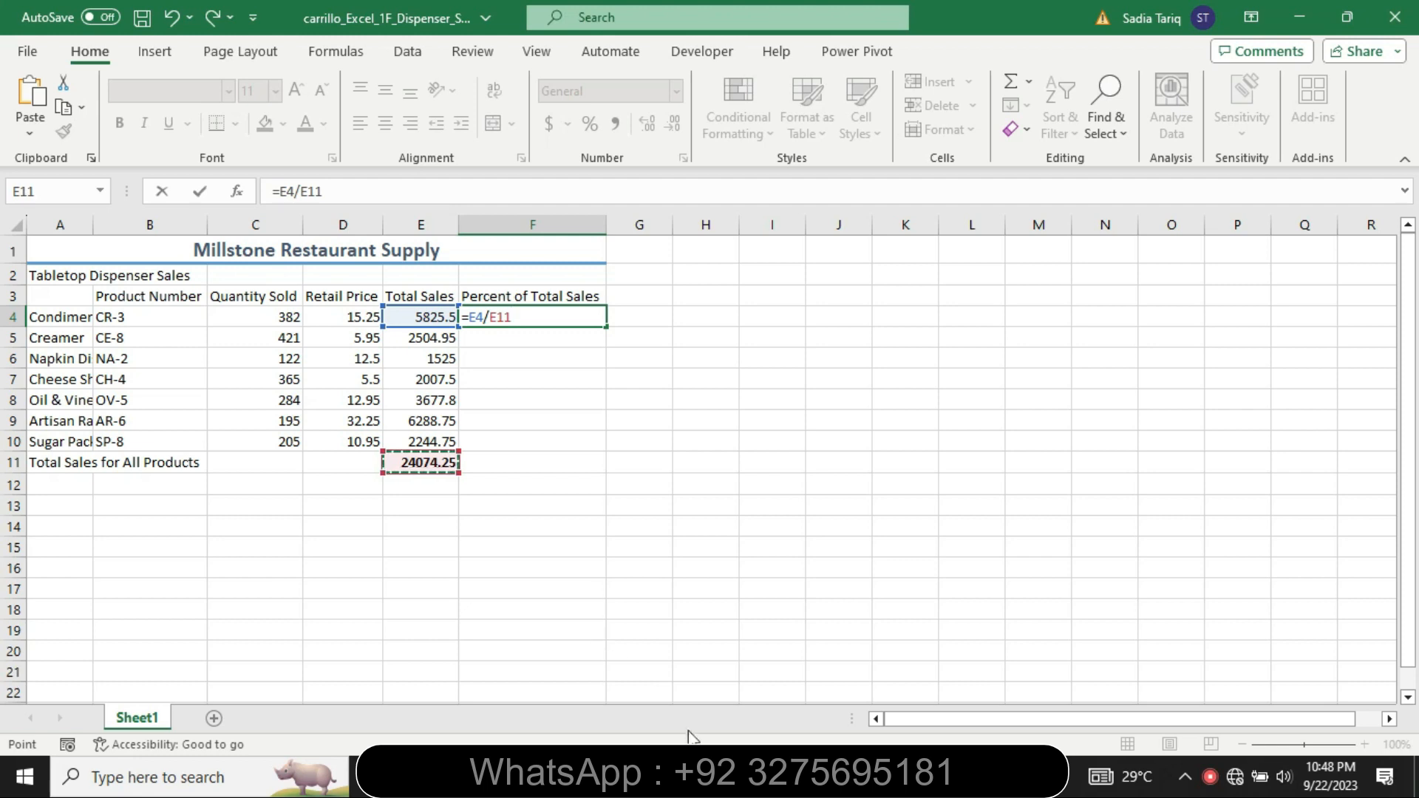
key("alt+Tab")
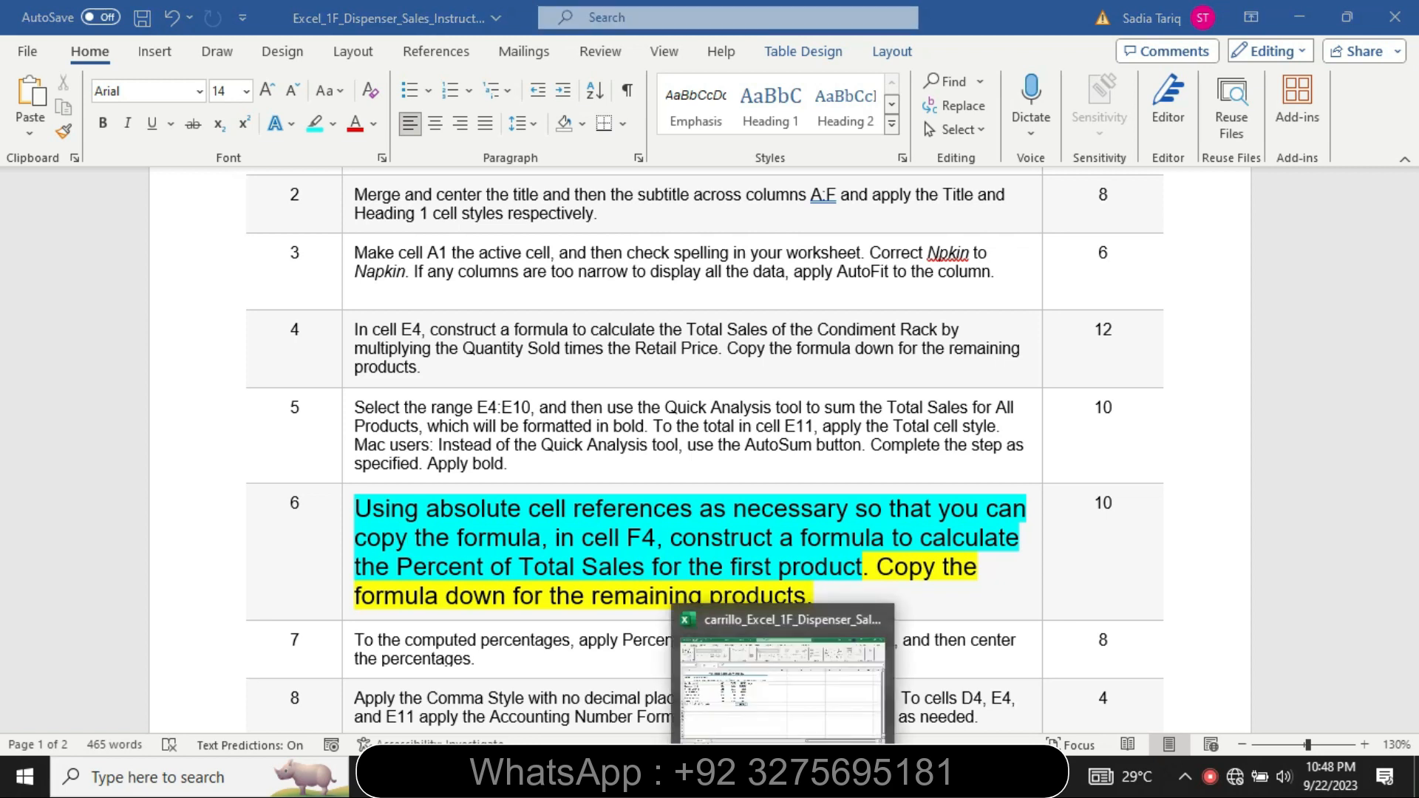
left_click(739, 776)
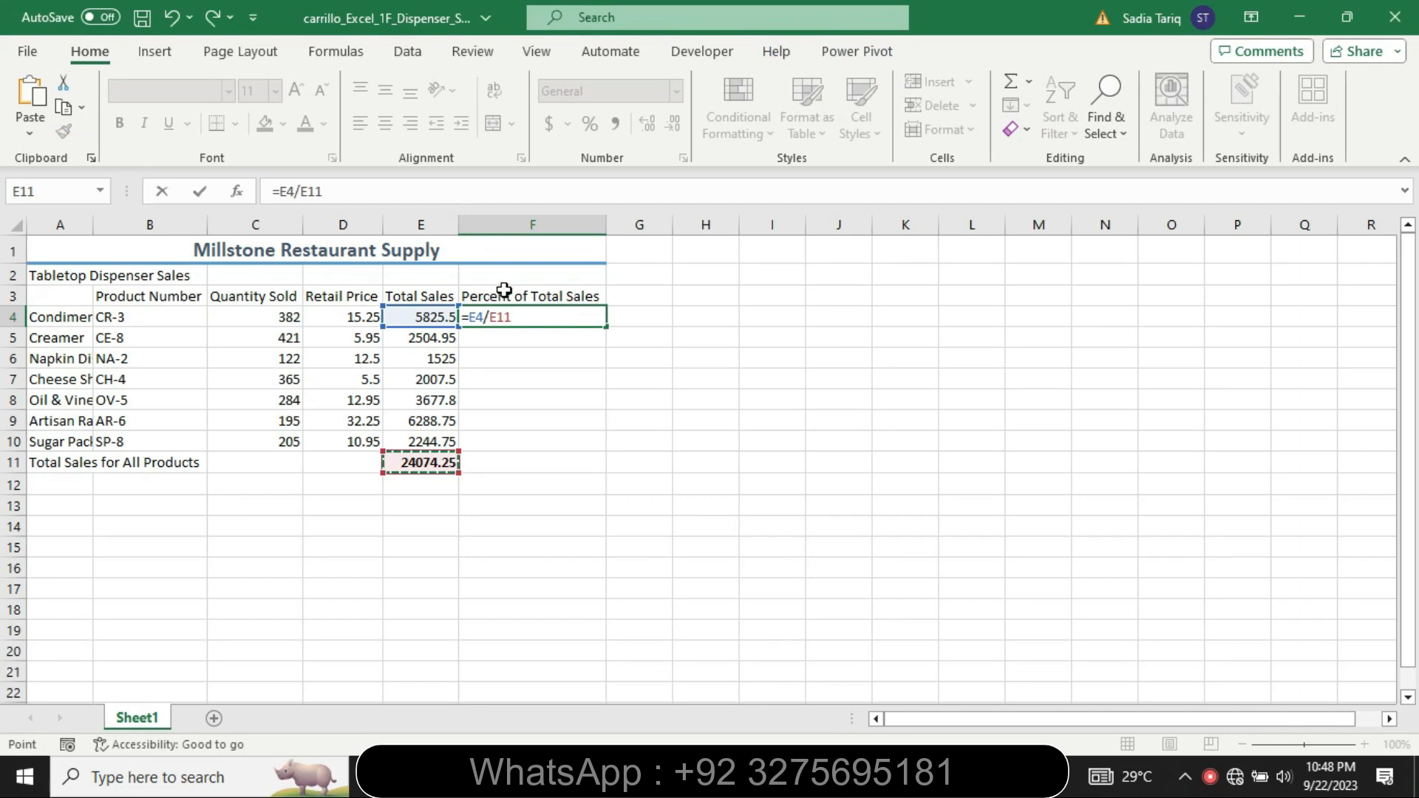
left_click(307, 191)
key("F4")
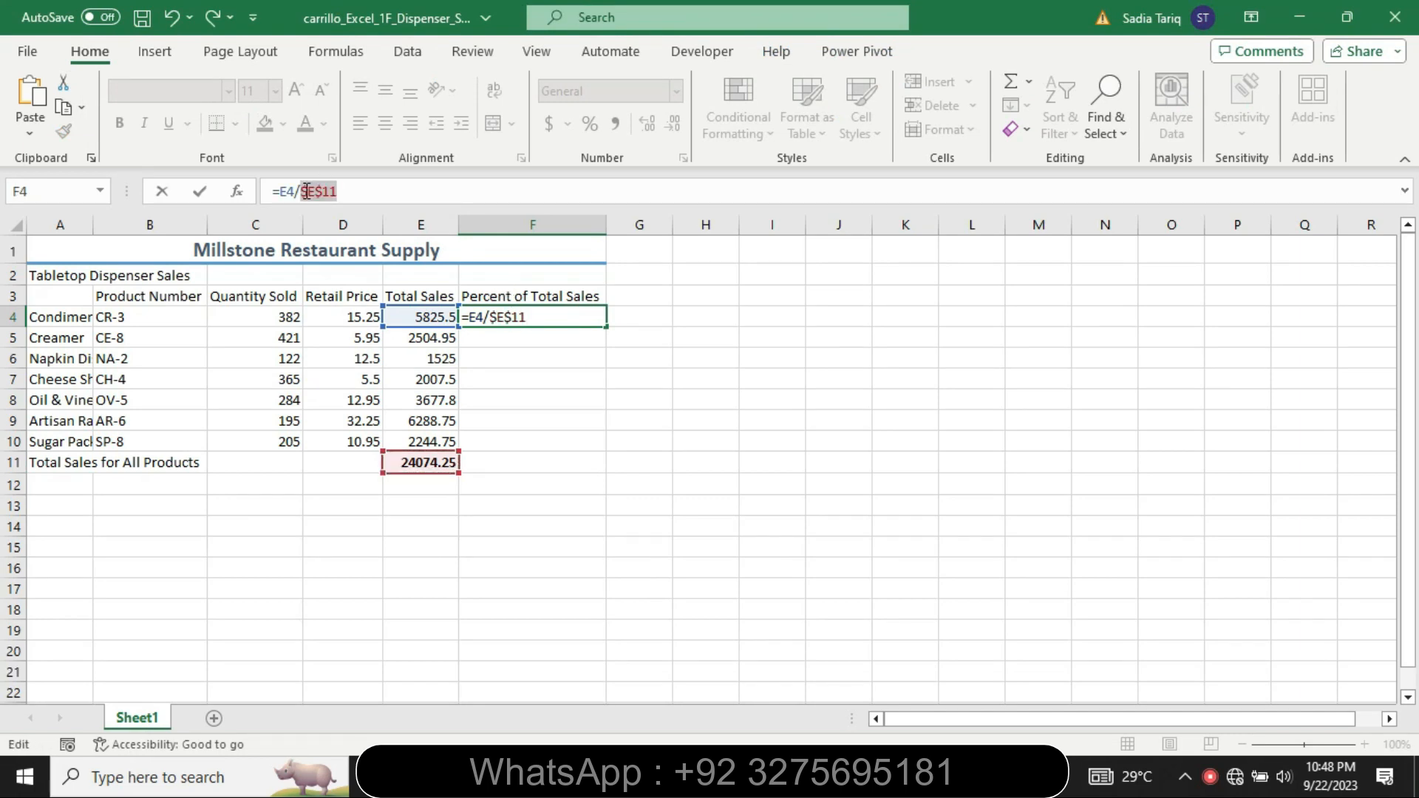
key("Return")
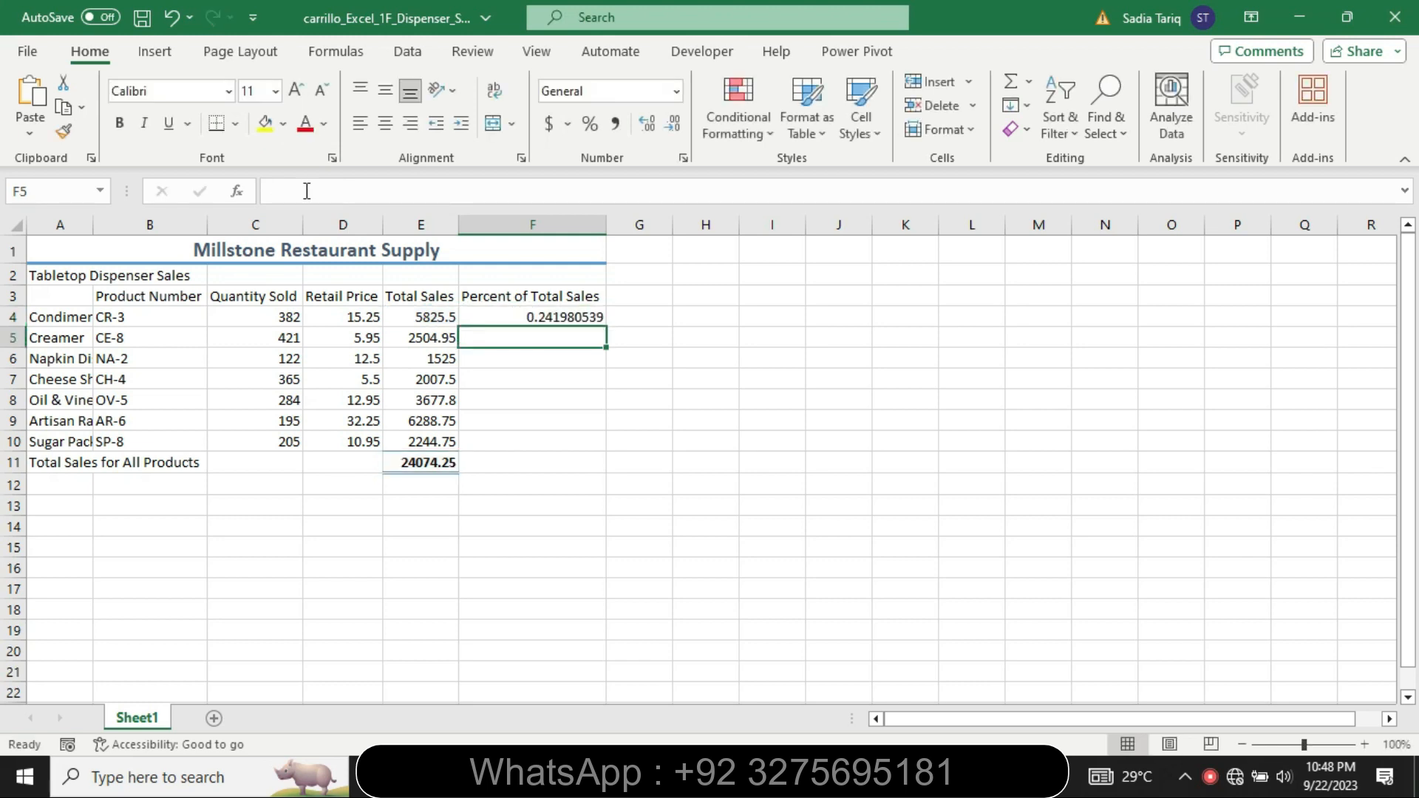
Check the "Copy the formula down" sentence of step 6 in Word, then fill the F4 formula down through F10 in Excel.
left_click(528, 321)
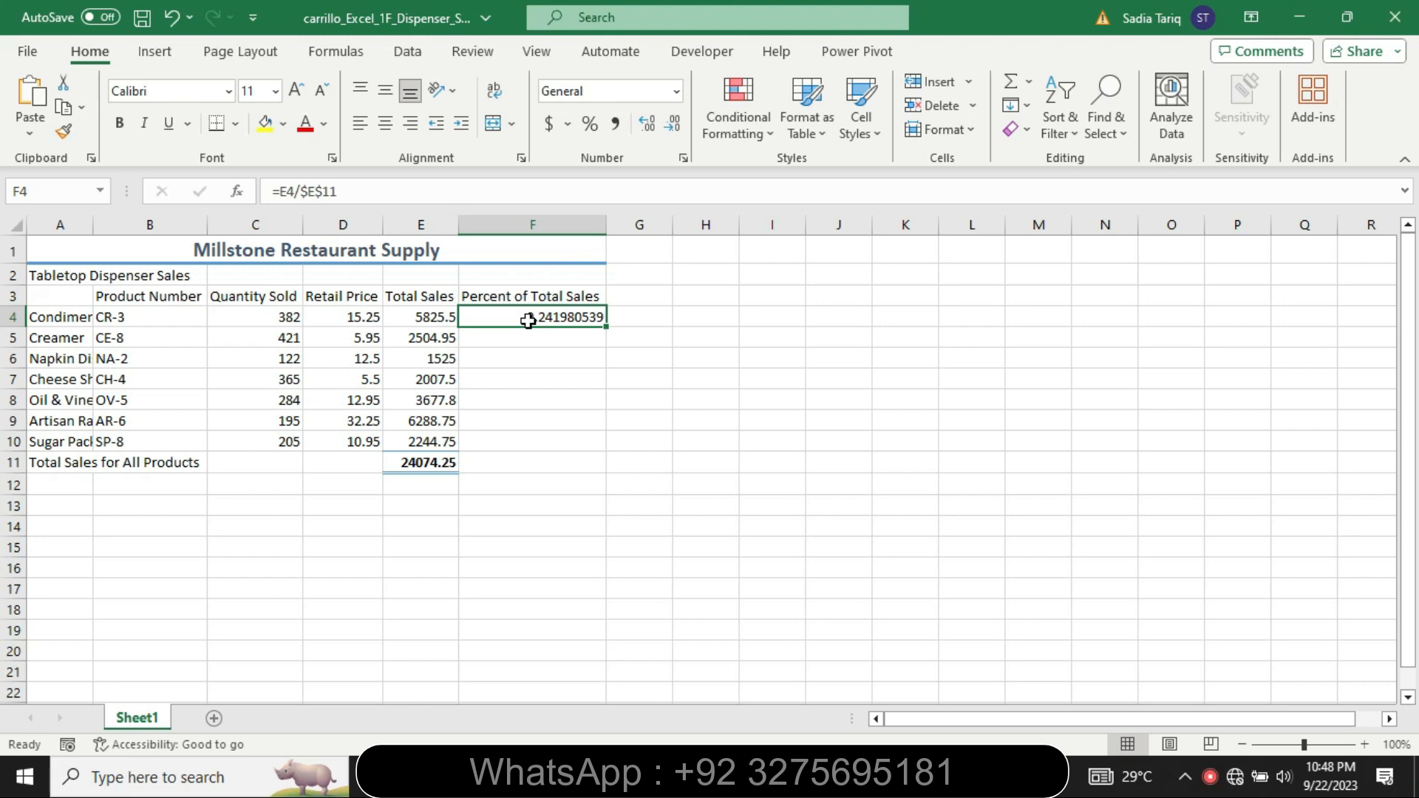
key("alt+Tab")
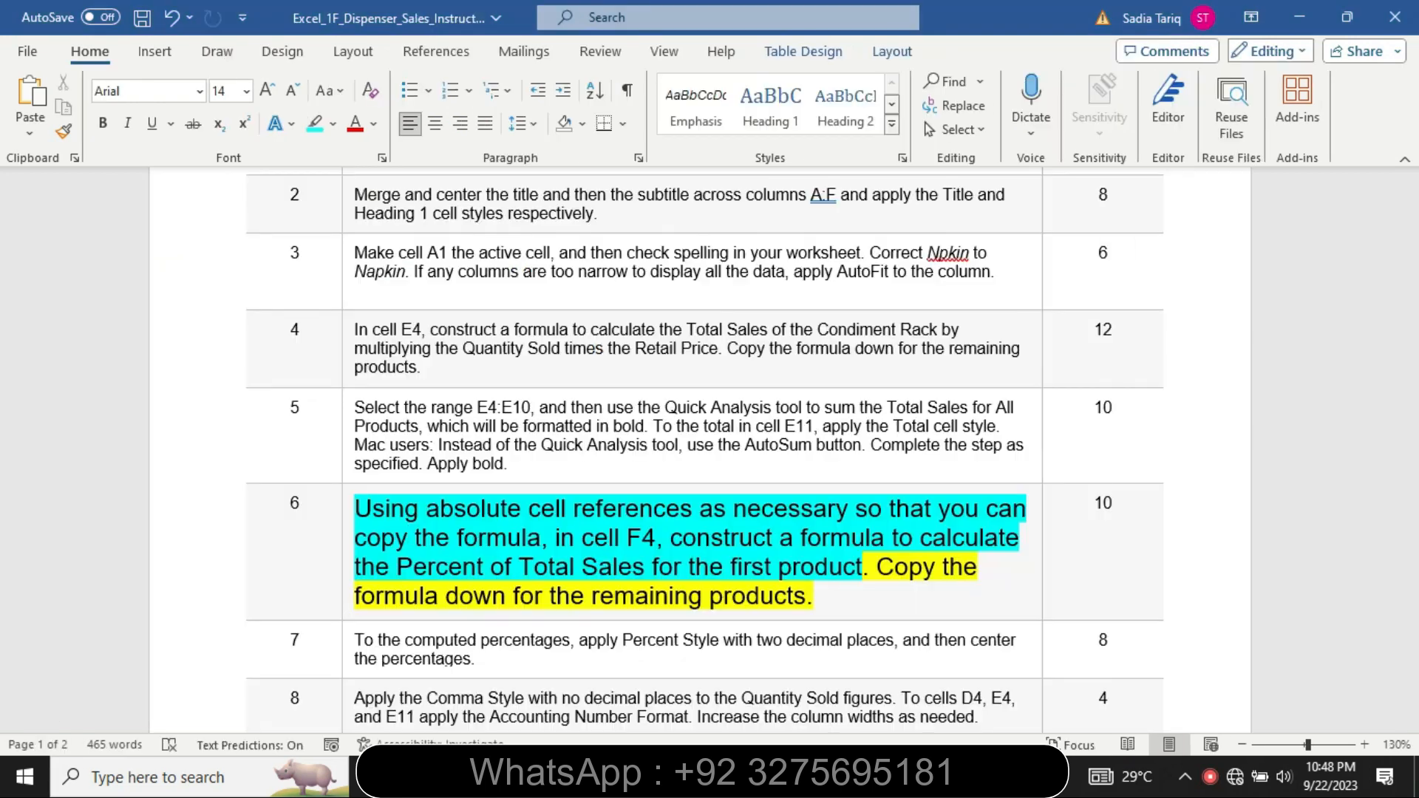
left_click_drag(865, 567, 906, 597)
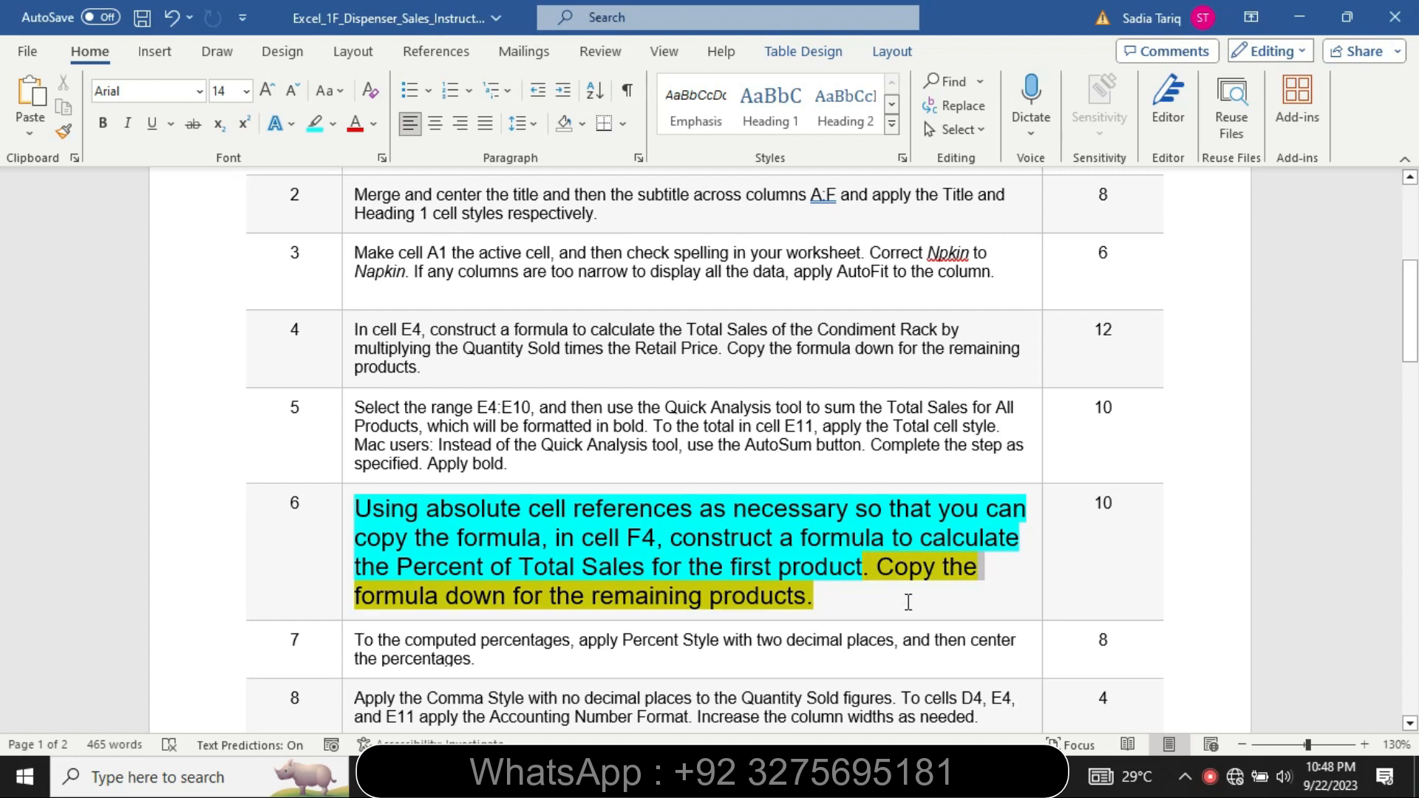
left_click(957, 565)
left_click_drag(780, 568, 586, 606)
key("alt+Tab")
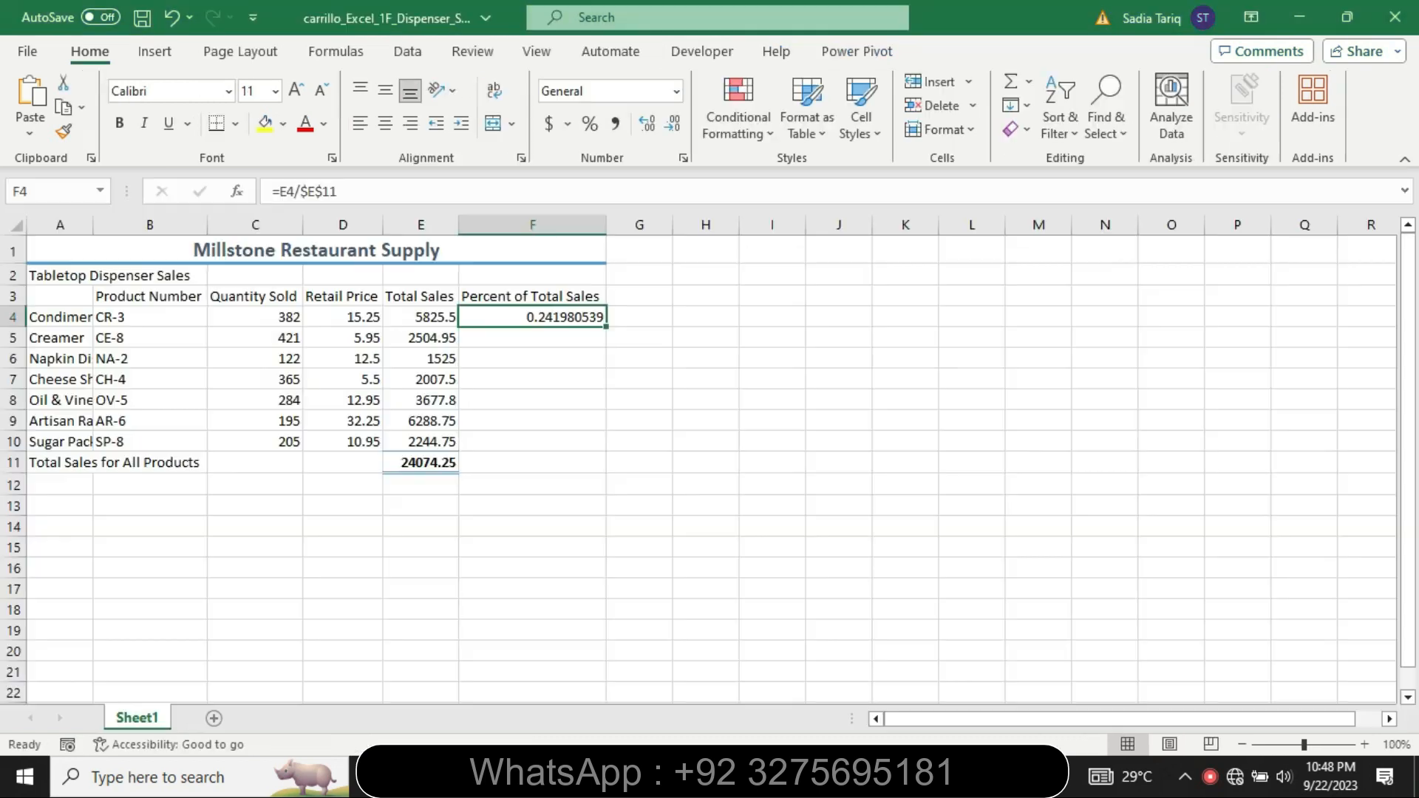
left_click_drag(605, 326, 598, 446)
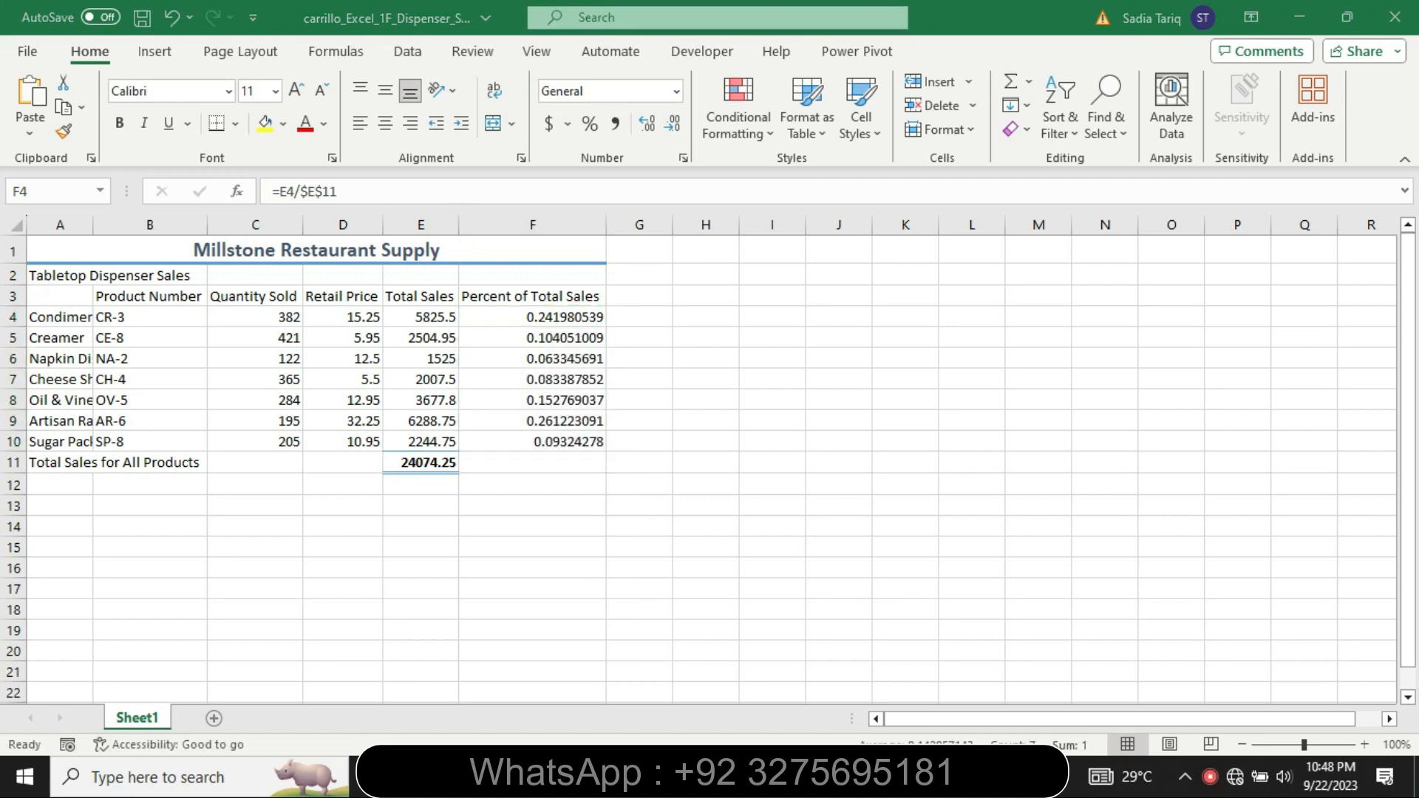
Switch to the Word instructions and reset the step 6 text to 9 pt with no highlight colour.
key("alt+Tab")
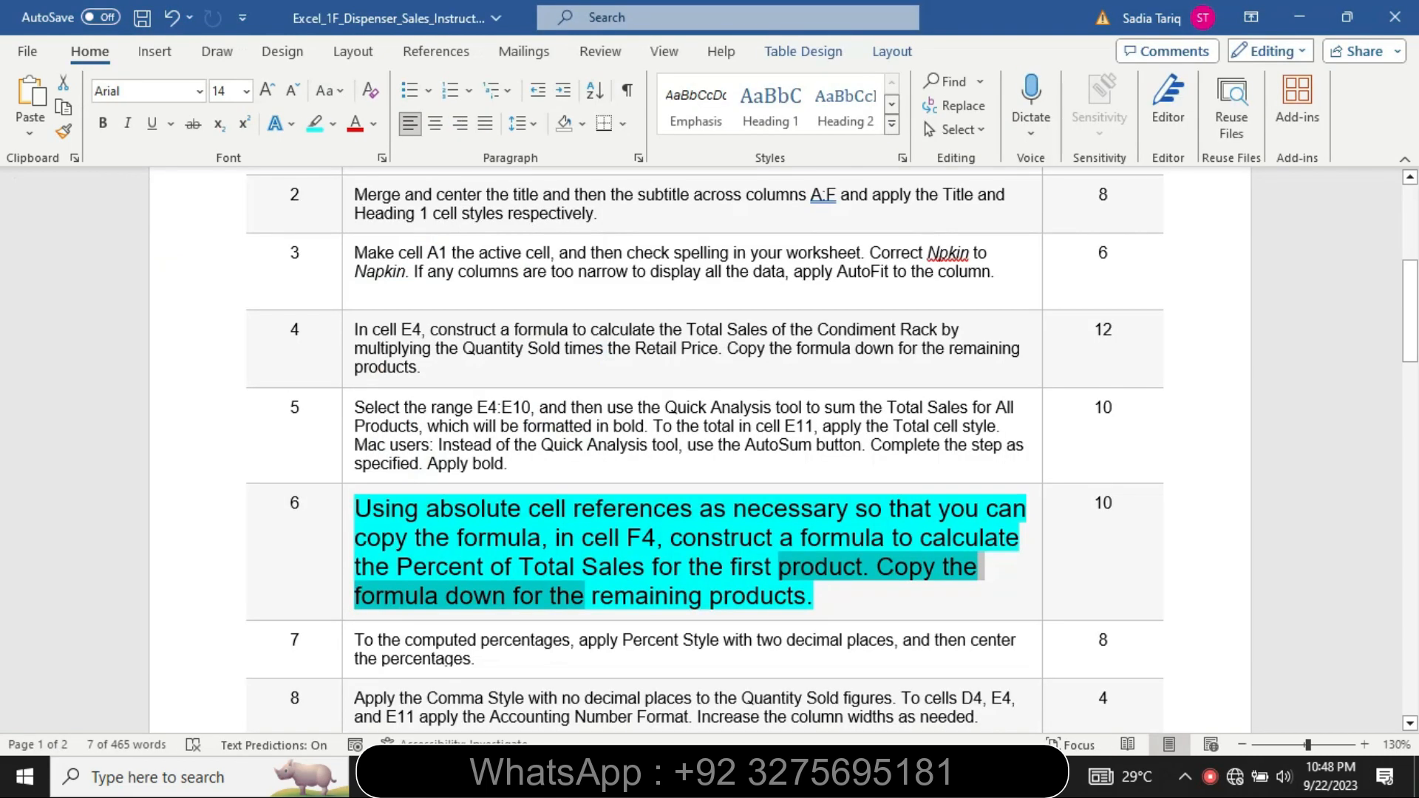
left_click(349, 605)
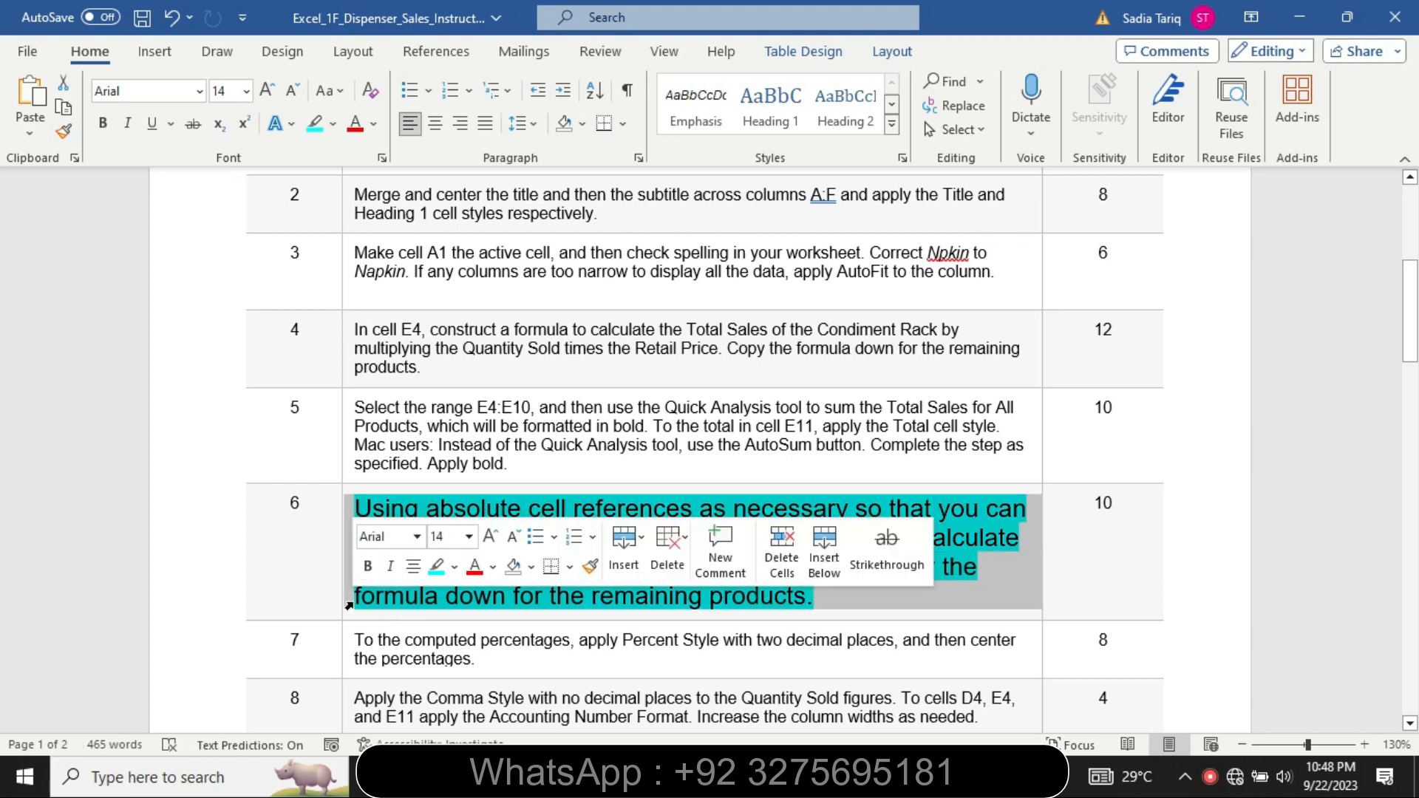
left_click(468, 537)
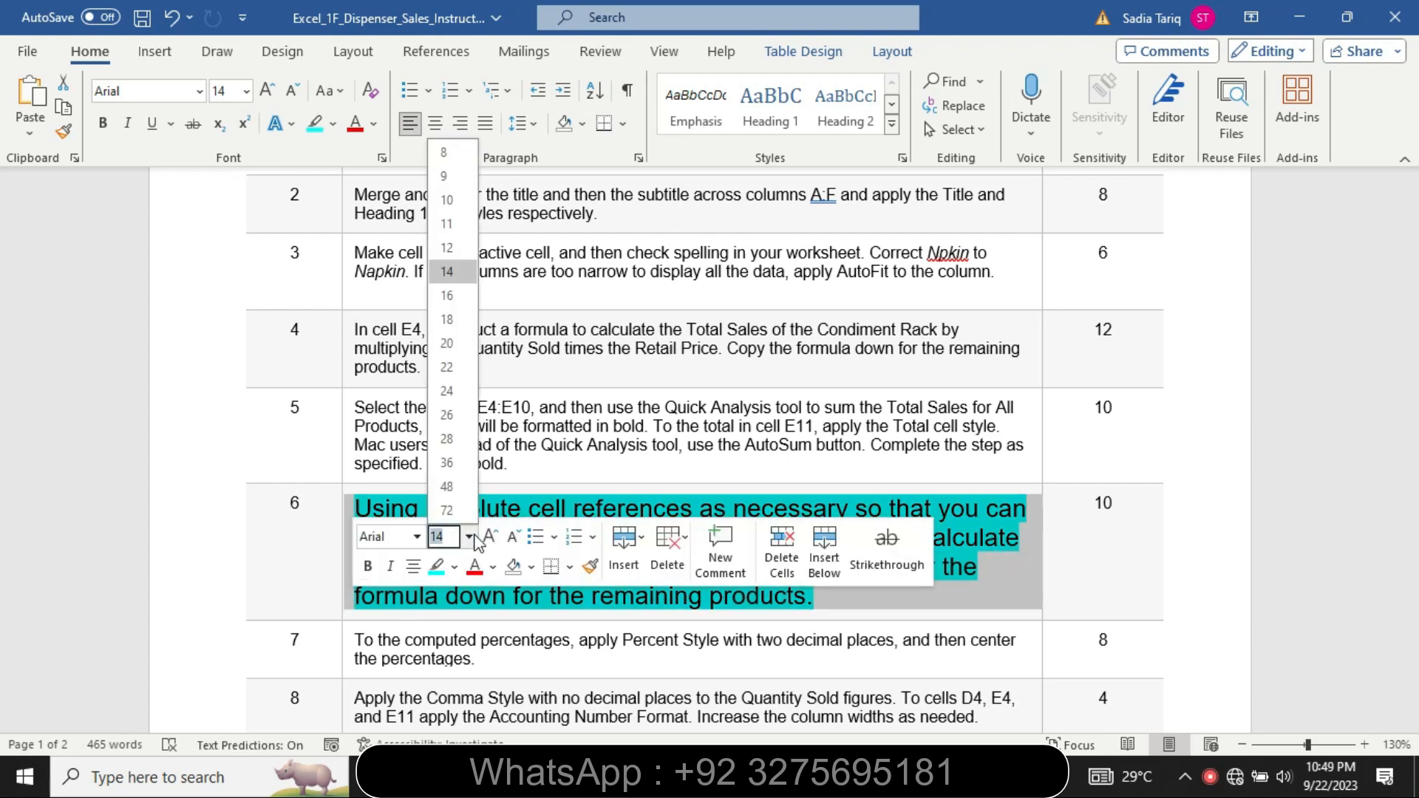
left_click(439, 178)
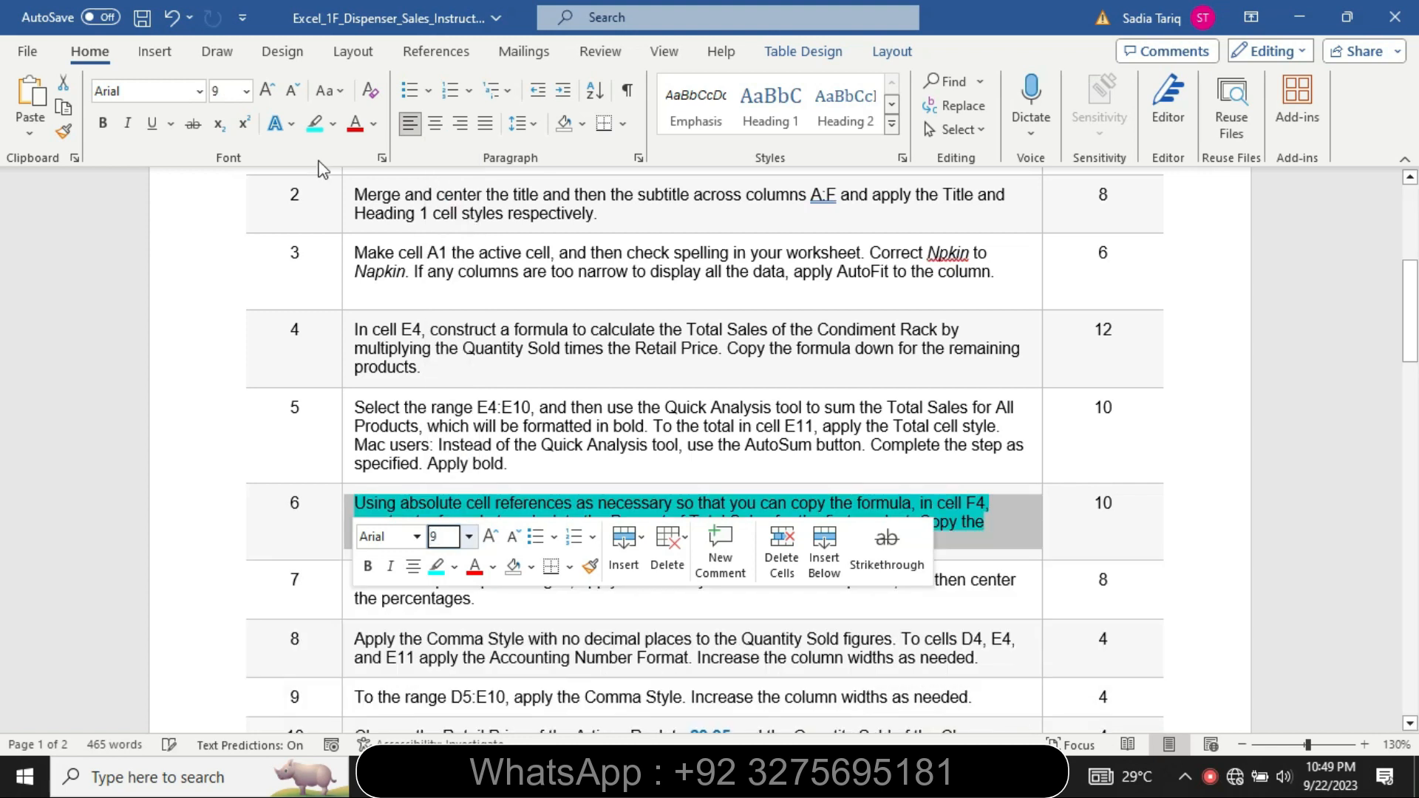
left_click(333, 123)
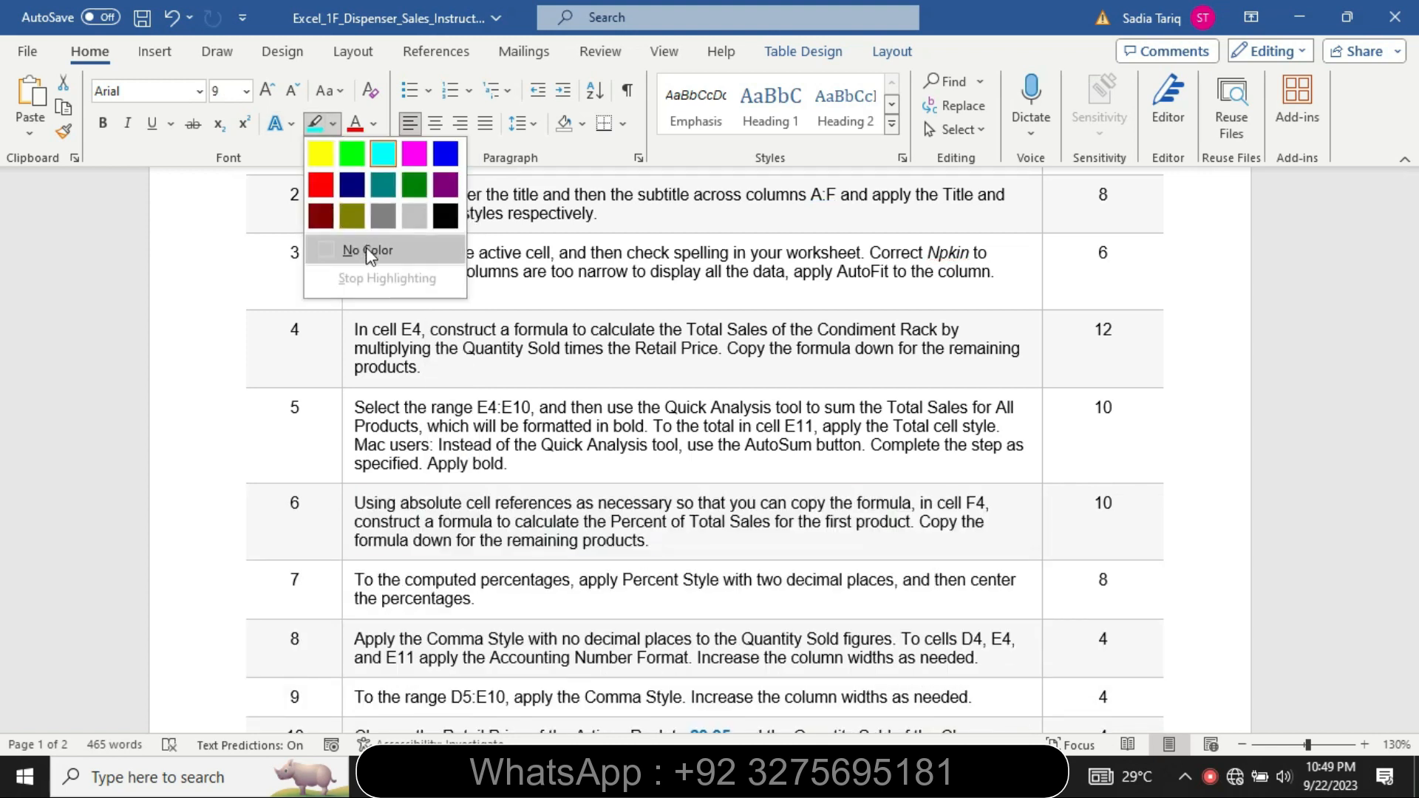
left_click(366, 249)
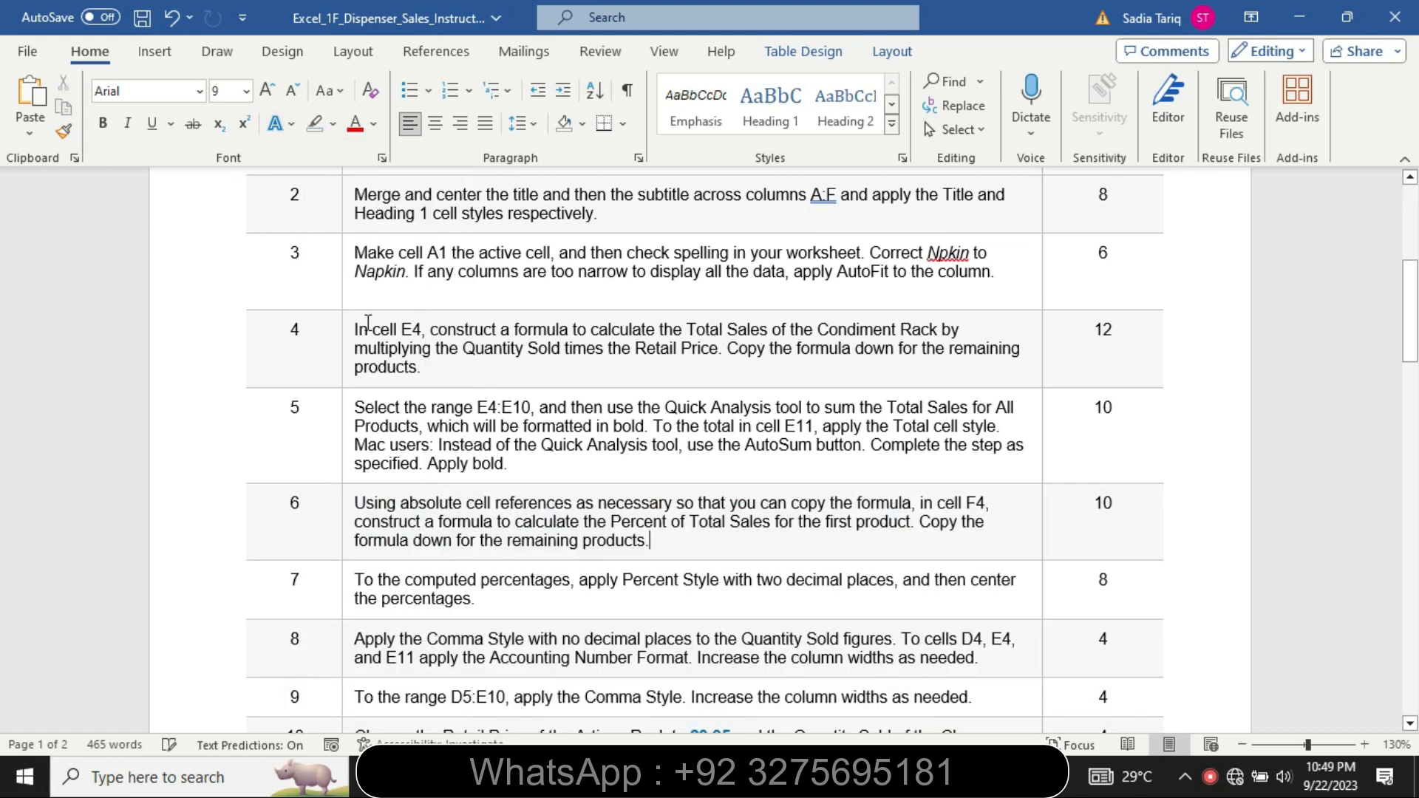
Set the step 7 instruction text to 16 pt and highlight it in yellow.
left_click(342, 603)
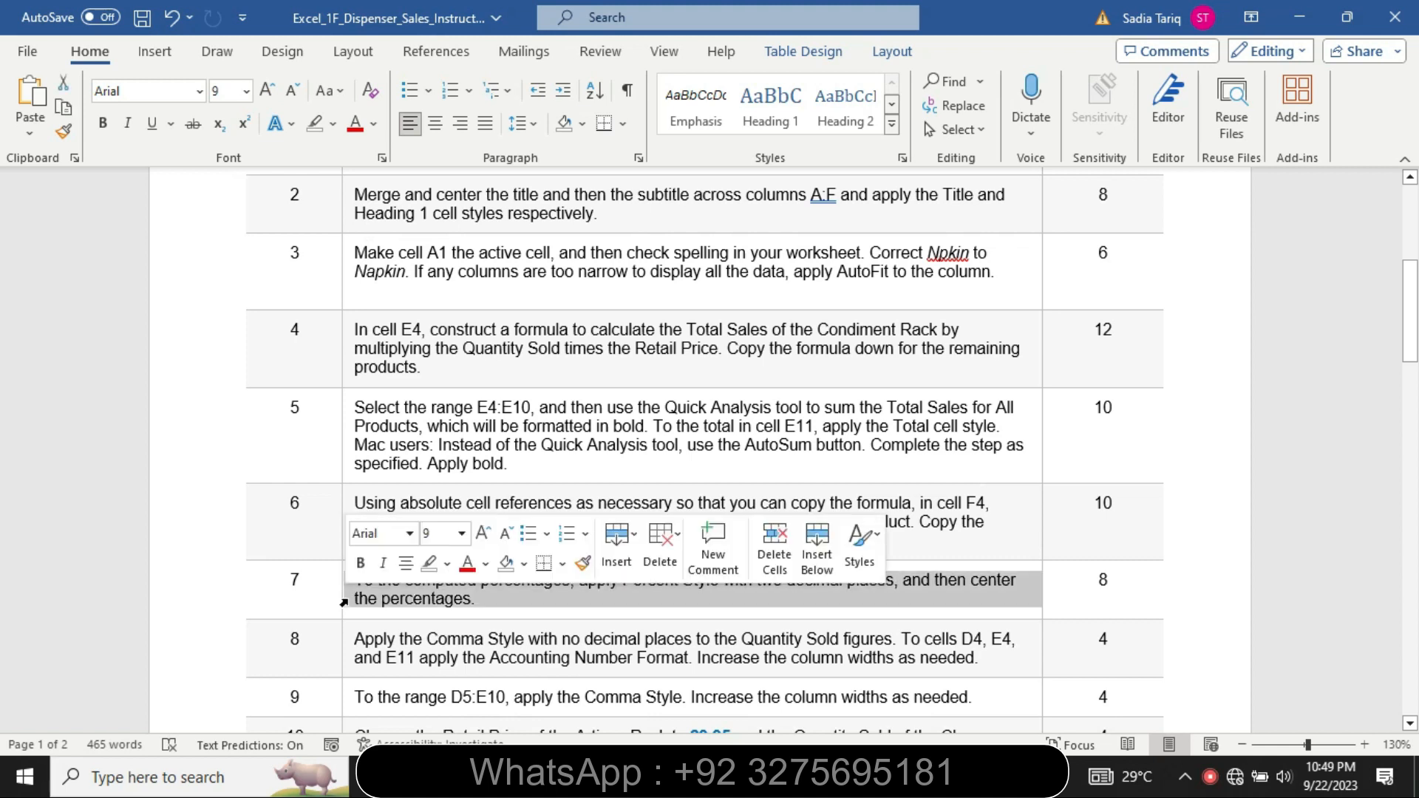
left_click(461, 534)
left_click(443, 301)
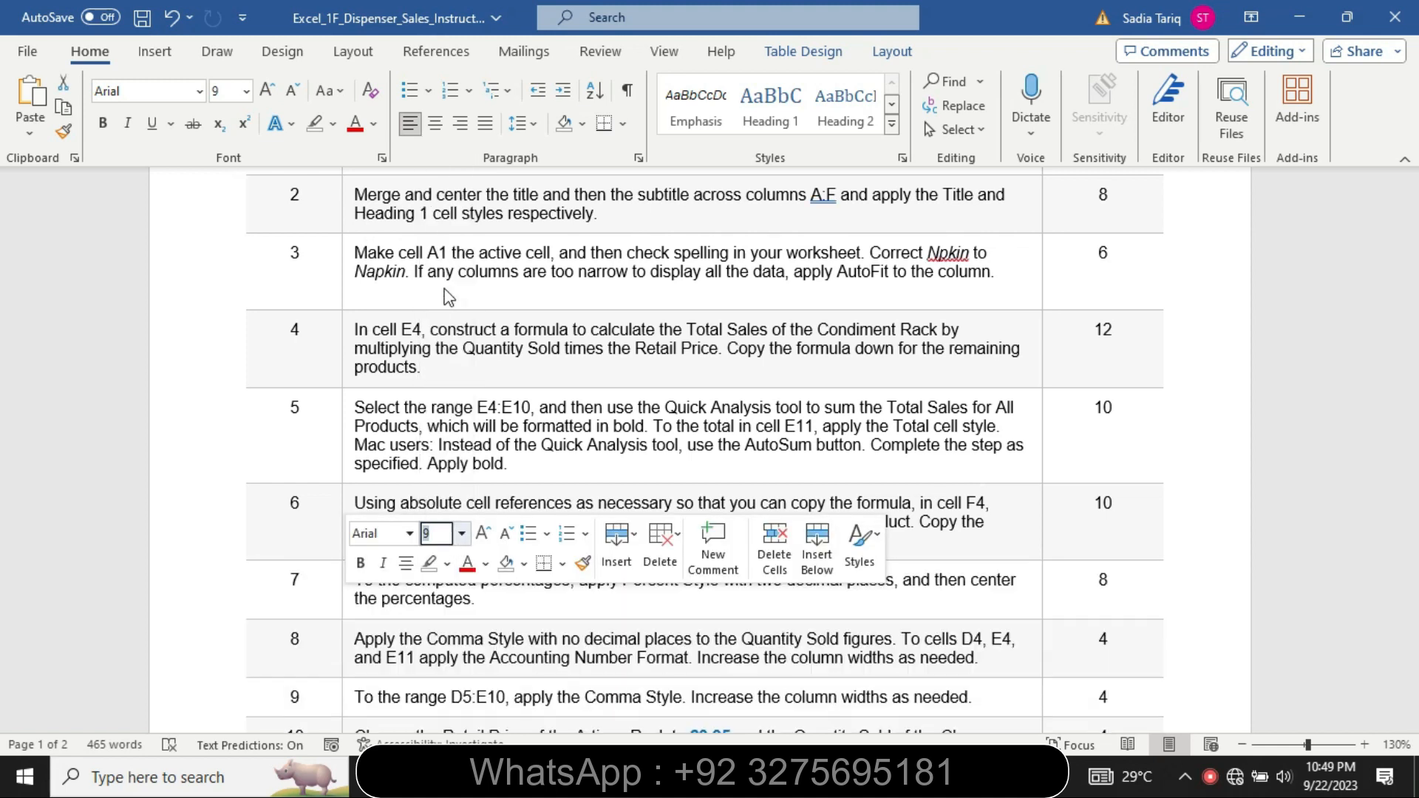
left_click(332, 123)
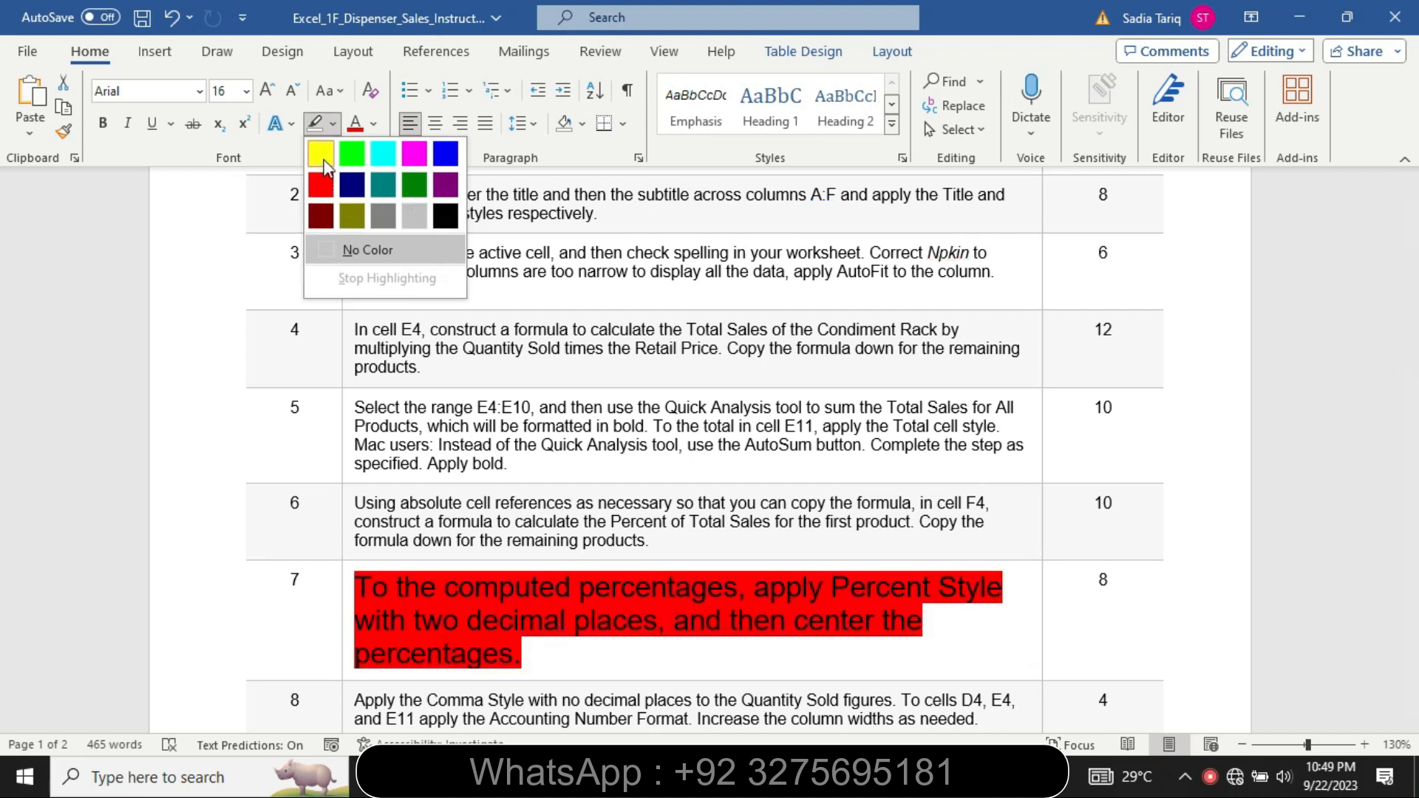
left_click(319, 148)
Highlight the step 7 text from "To the computed percentages" through "two decimal places" in turquoise.
left_click_drag(375, 580, 653, 607)
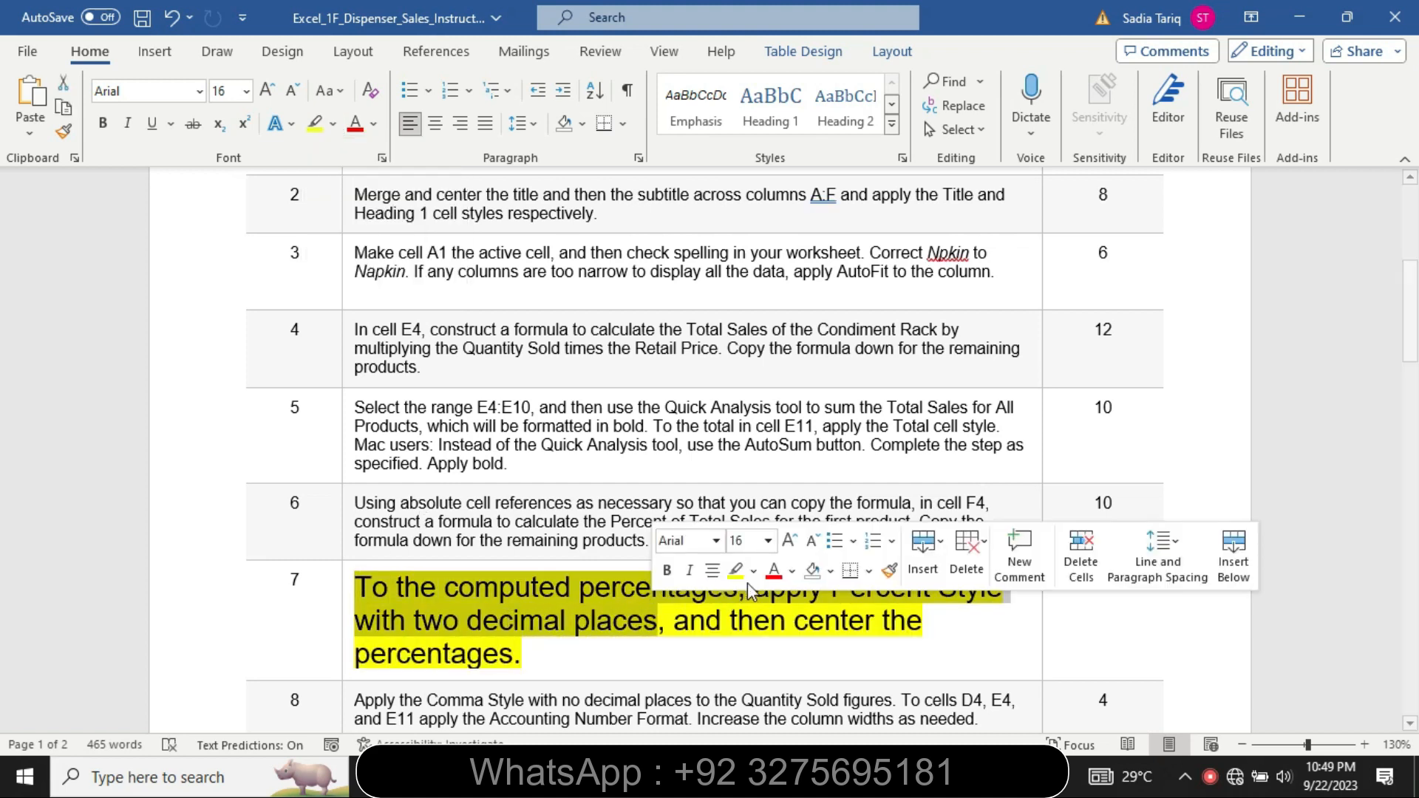
left_click(754, 571)
left_click(804, 601)
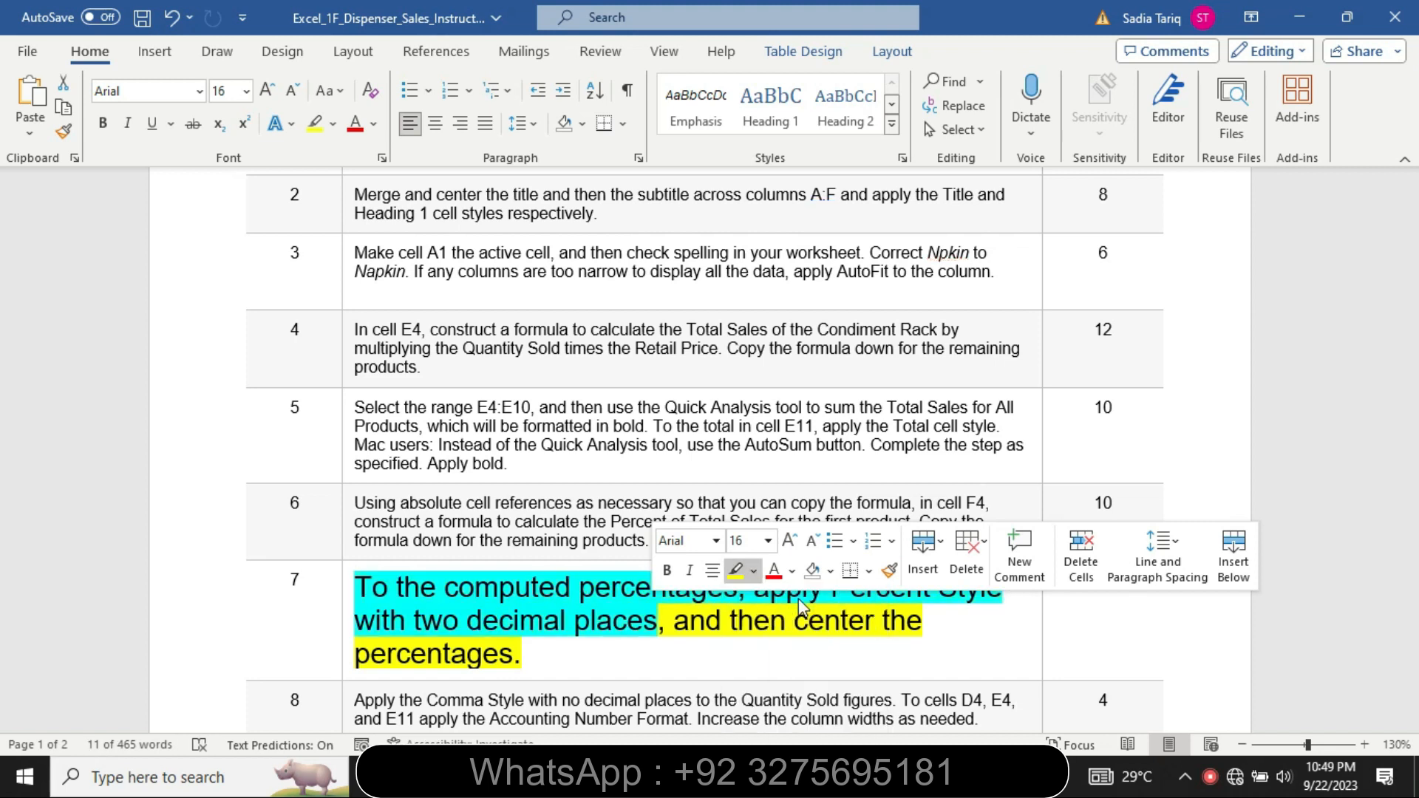
left_click(531, 591)
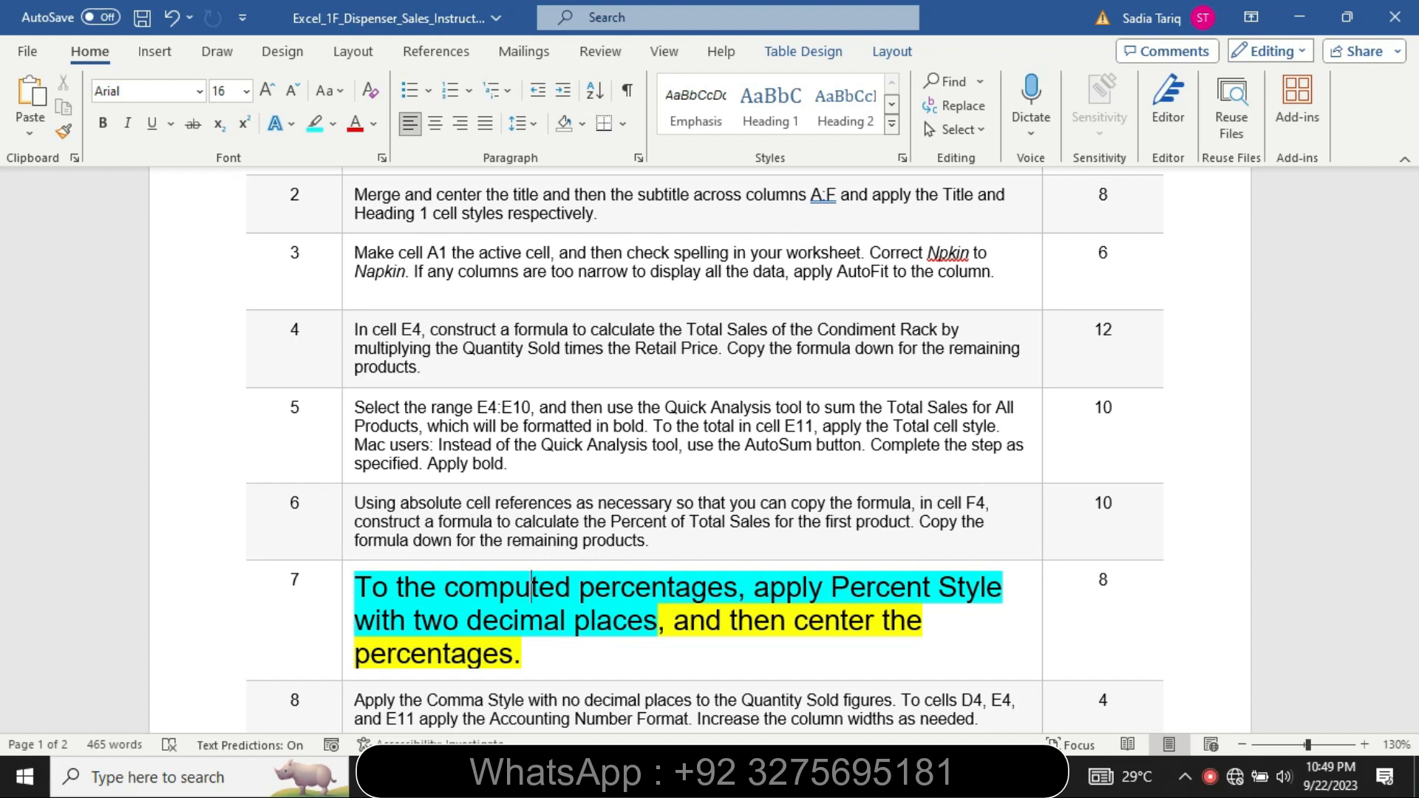
Switch to the Excel workbook and format the percentages in F4:F10 with Percent Style and two decimal places.
mouse_move(782, 777)
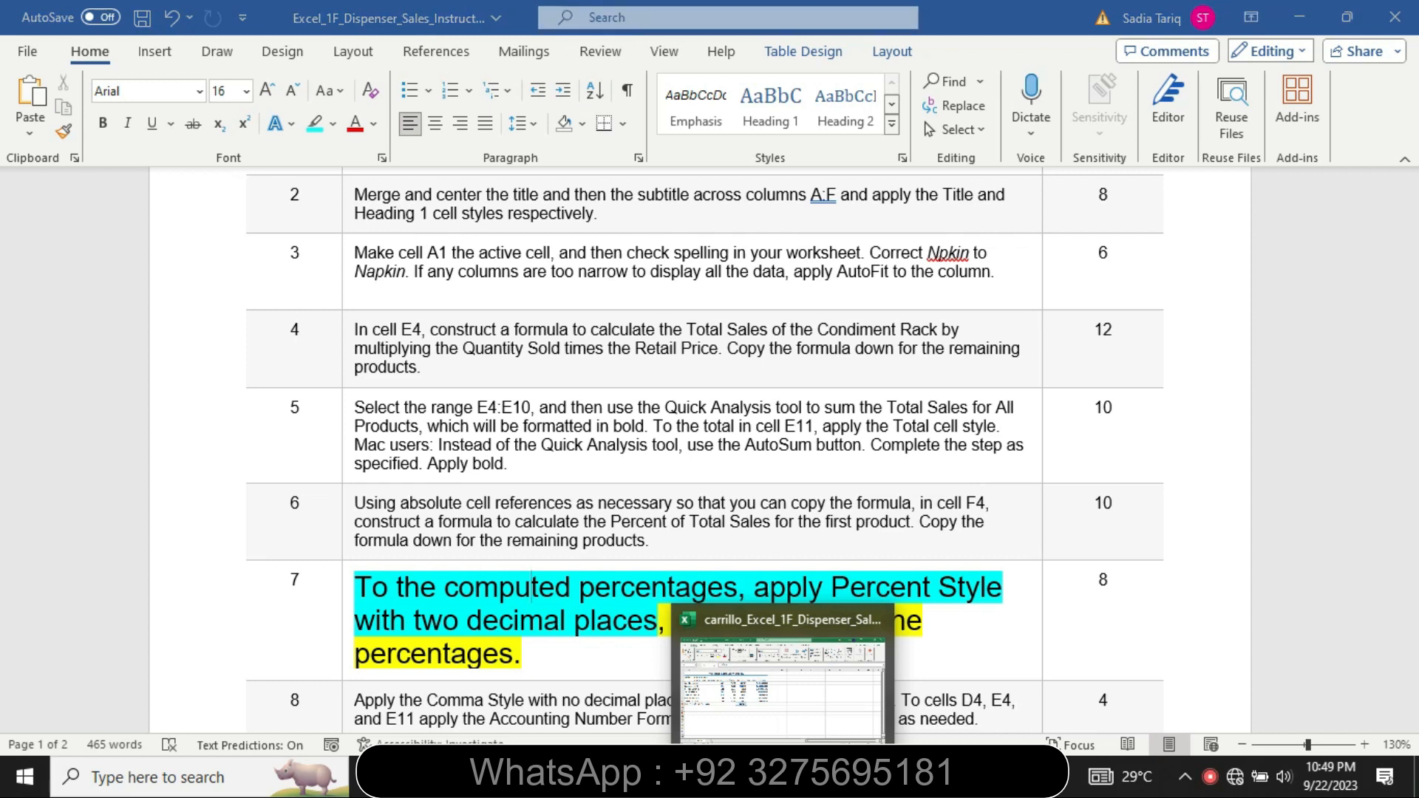
left_click(705, 689)
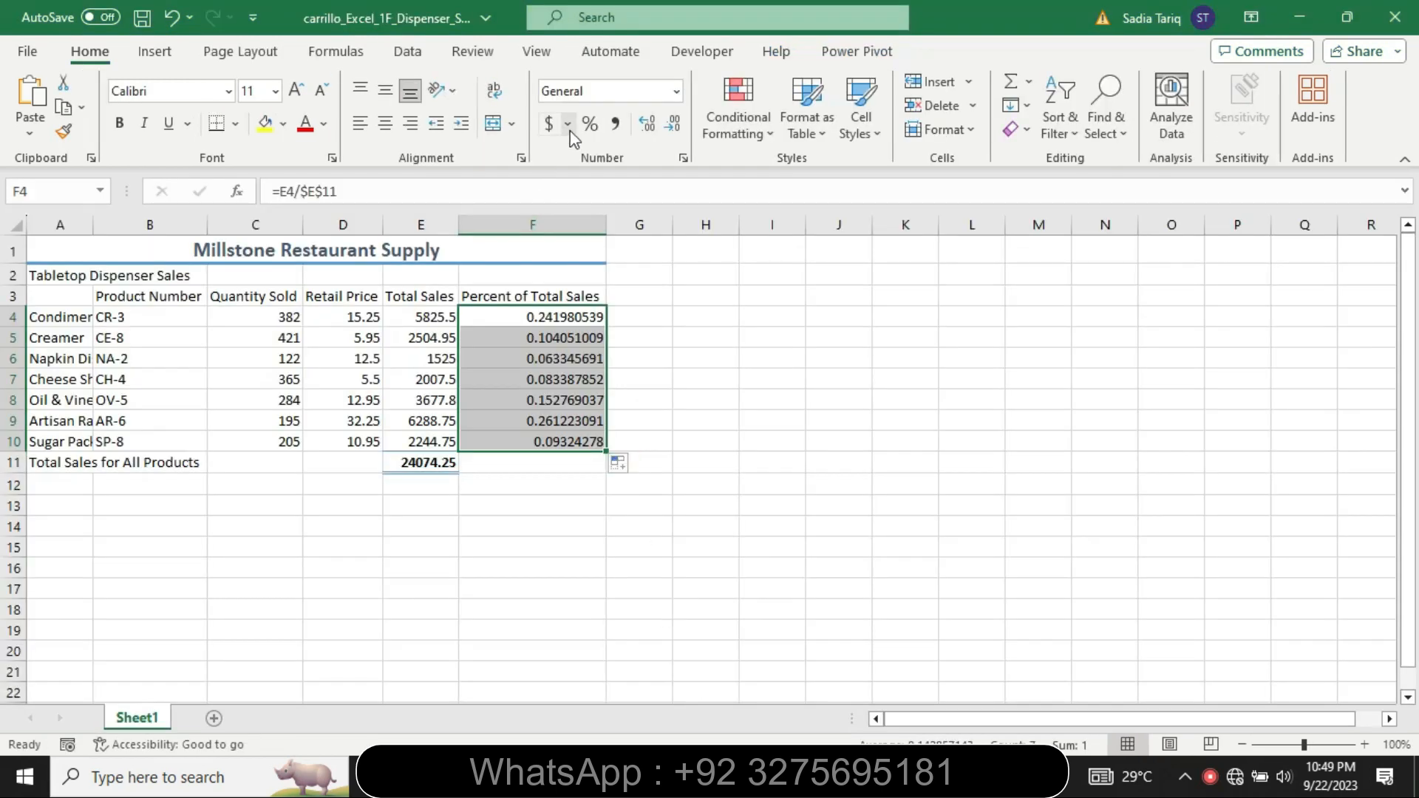
left_click(591, 124)
left_click(684, 158)
left_click(1095, 315)
left_click(1096, 315)
left_click(1213, 656)
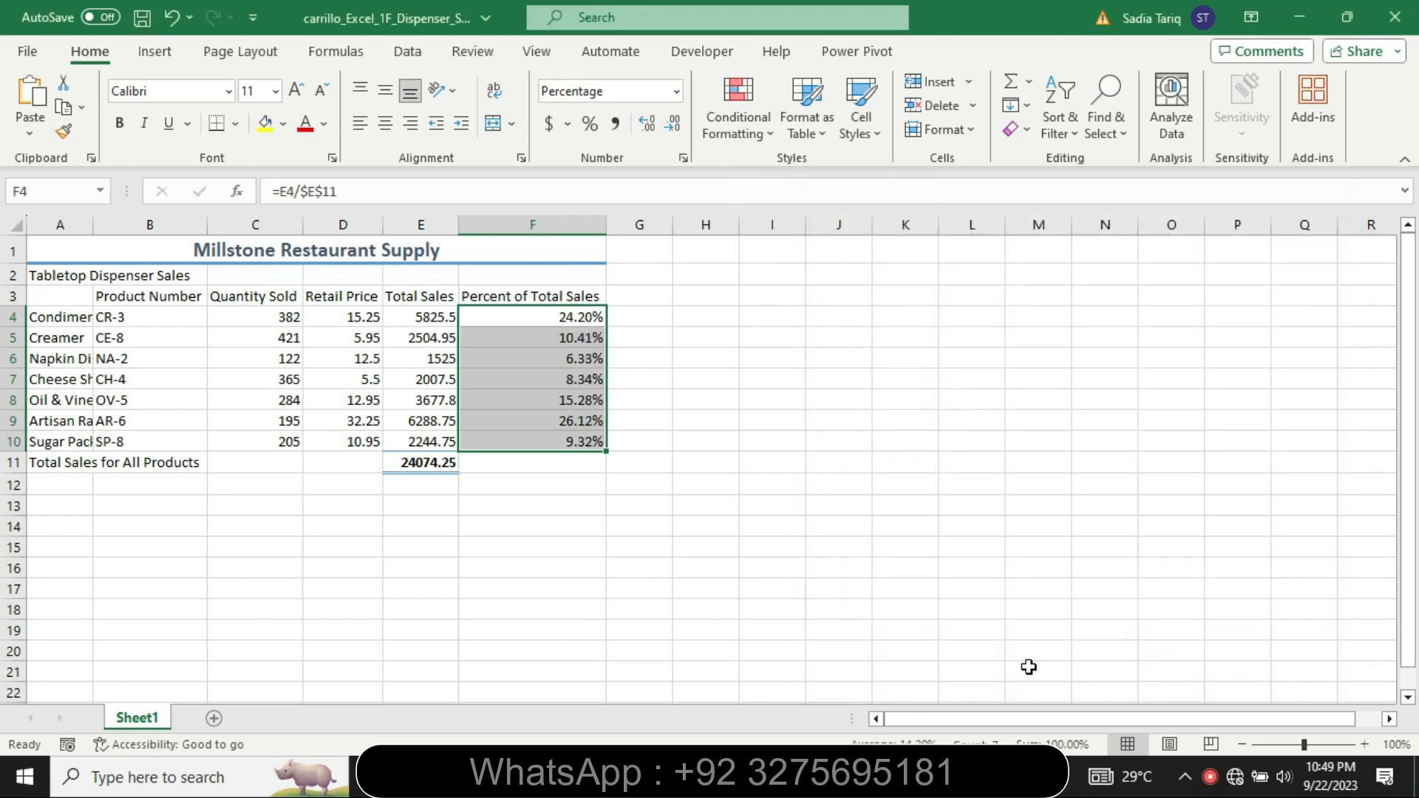
Switch to Word and highlight "and then center the percentages." in step 7 in turquoise.
key("alt+Tab")
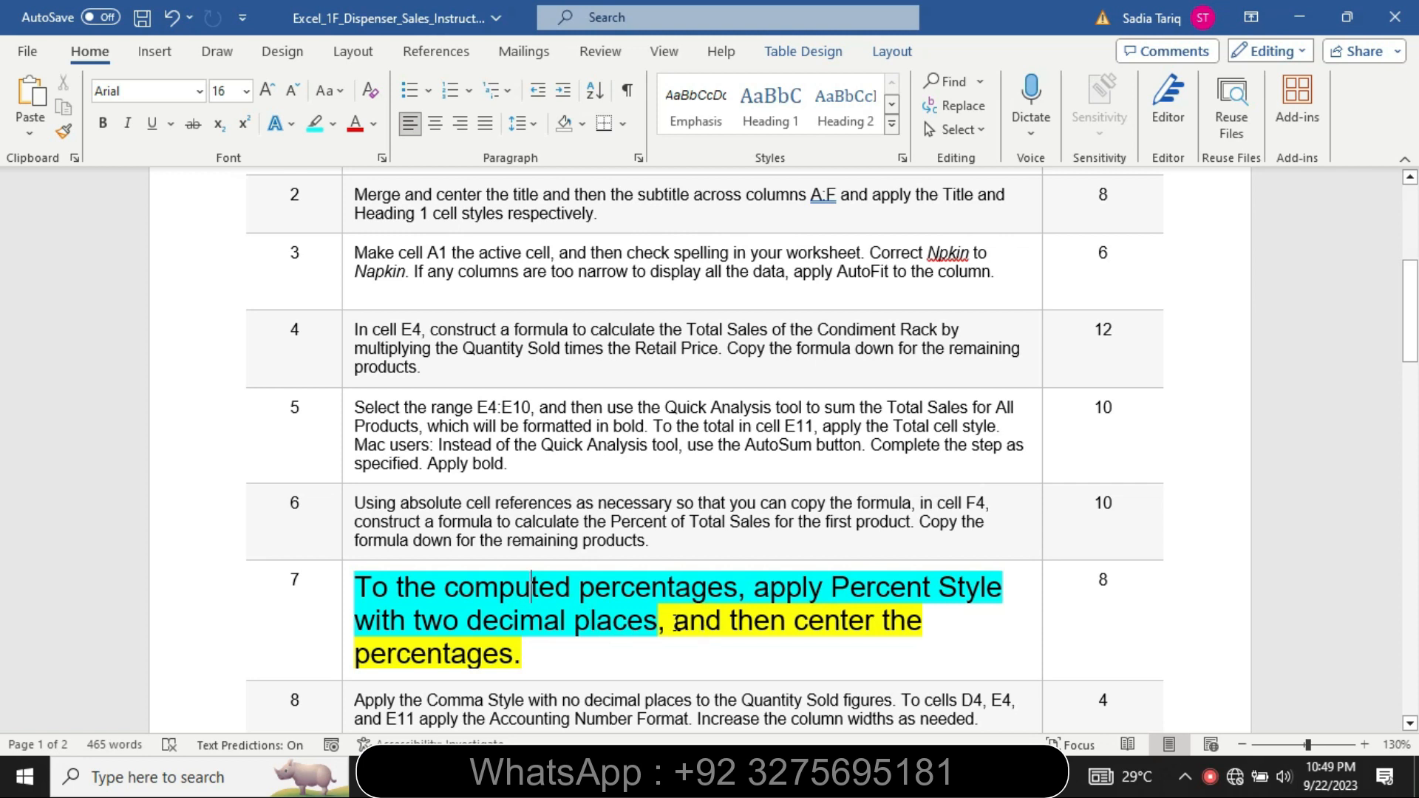
left_click_drag(675, 621, 825, 641)
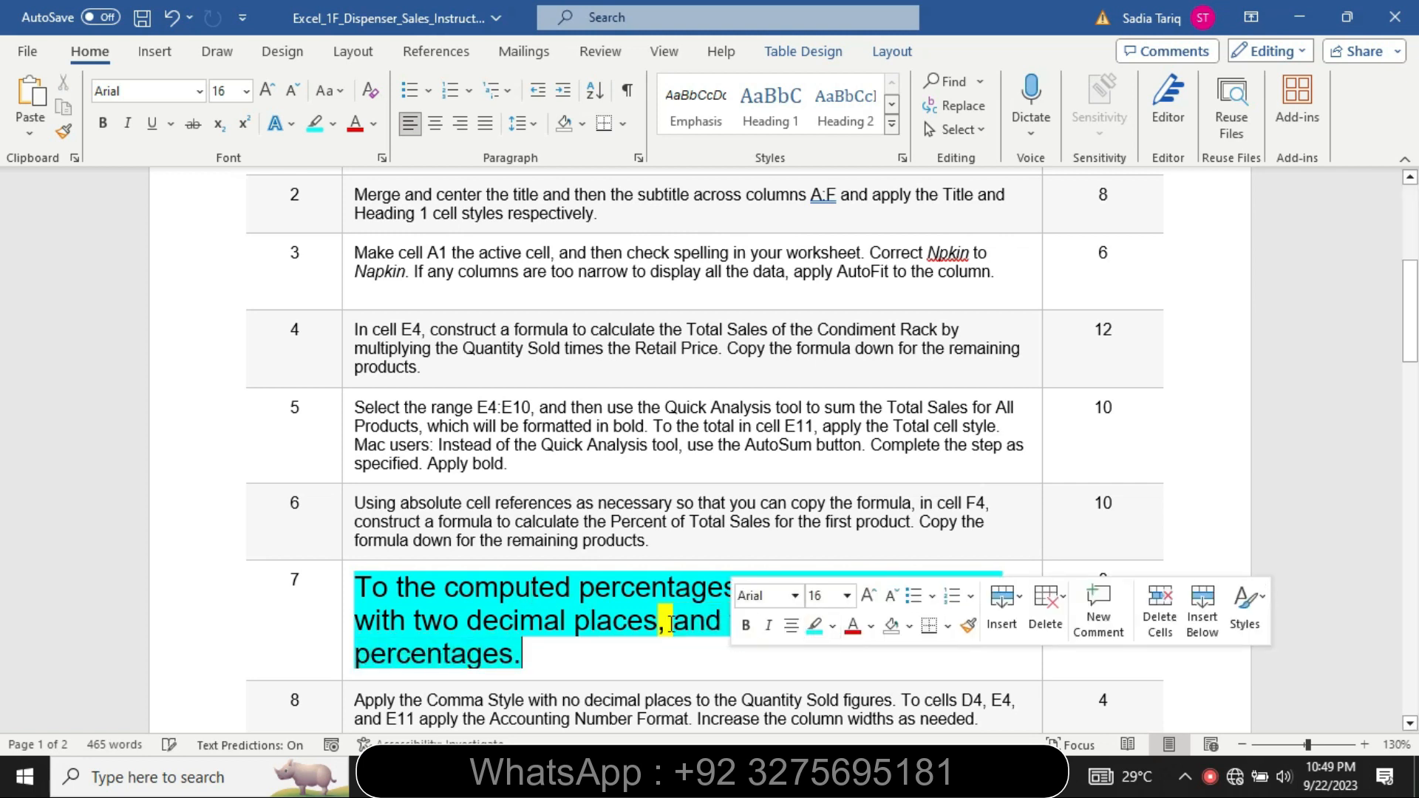
left_click(817, 630)
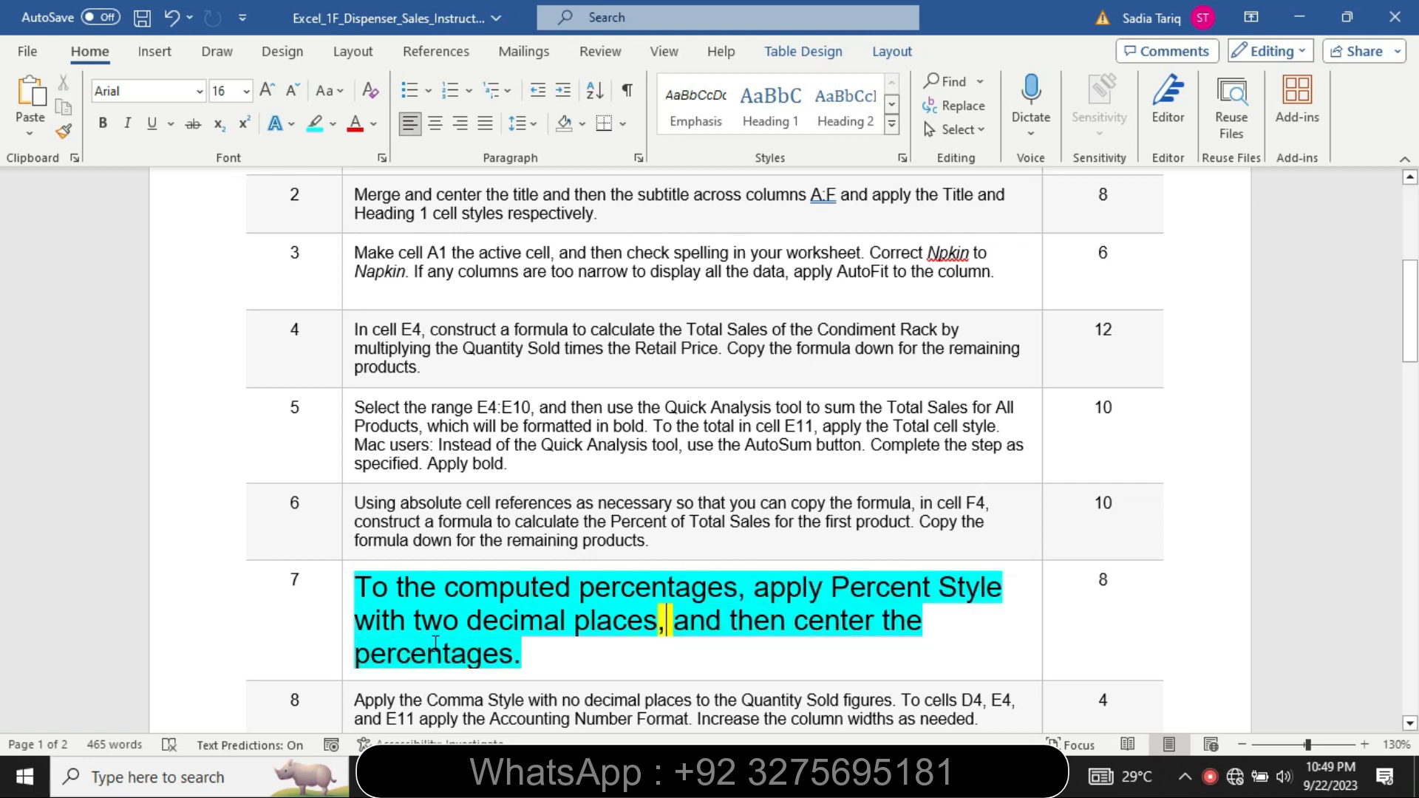
Switch to the Excel workbook and center the percentages in F4:F10 horizontally.
key("alt+Tab")
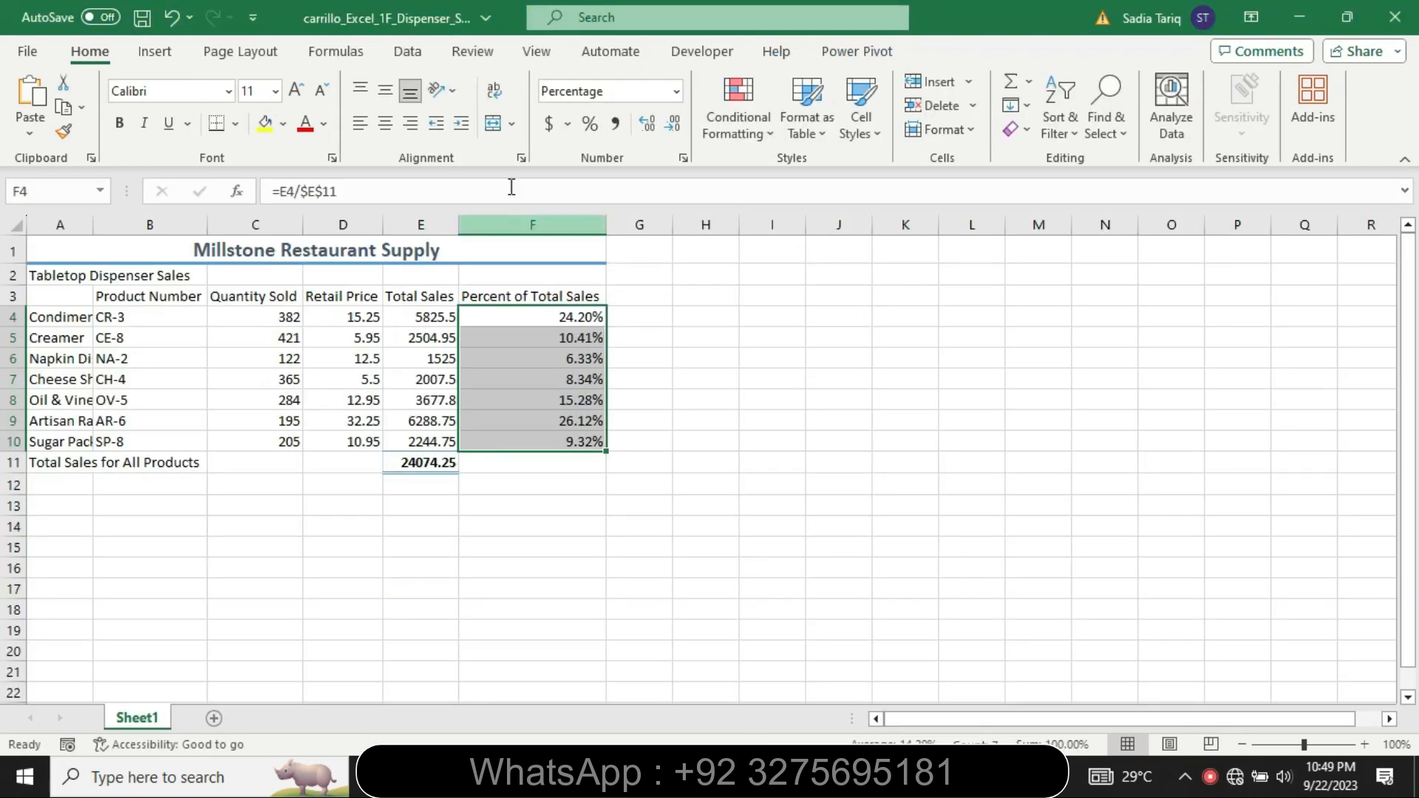
left_click(391, 124)
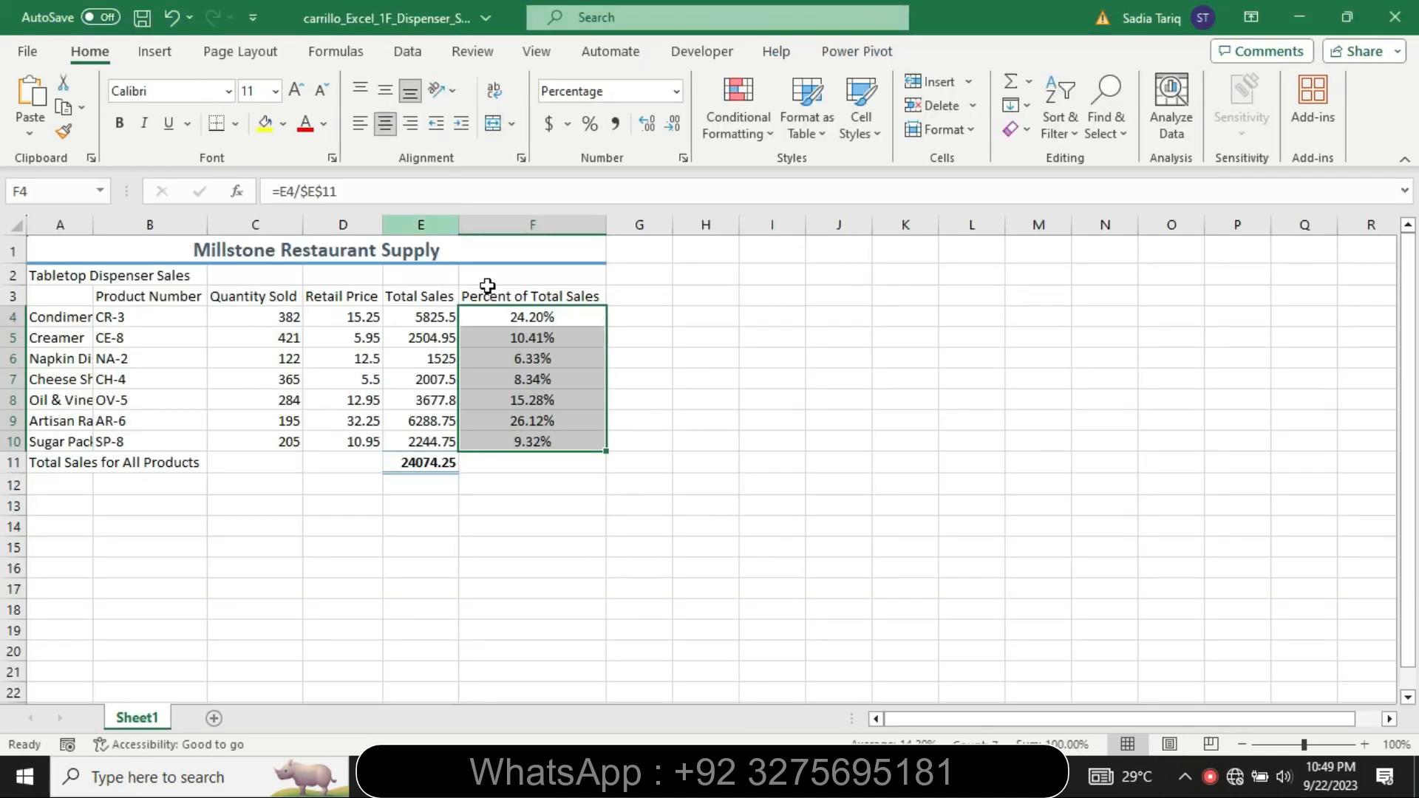
left_click(660, 578)
Switch to the Word instructions and reset the step 7 text to 9 pt with no highlight colour.
key("alt+Tab")
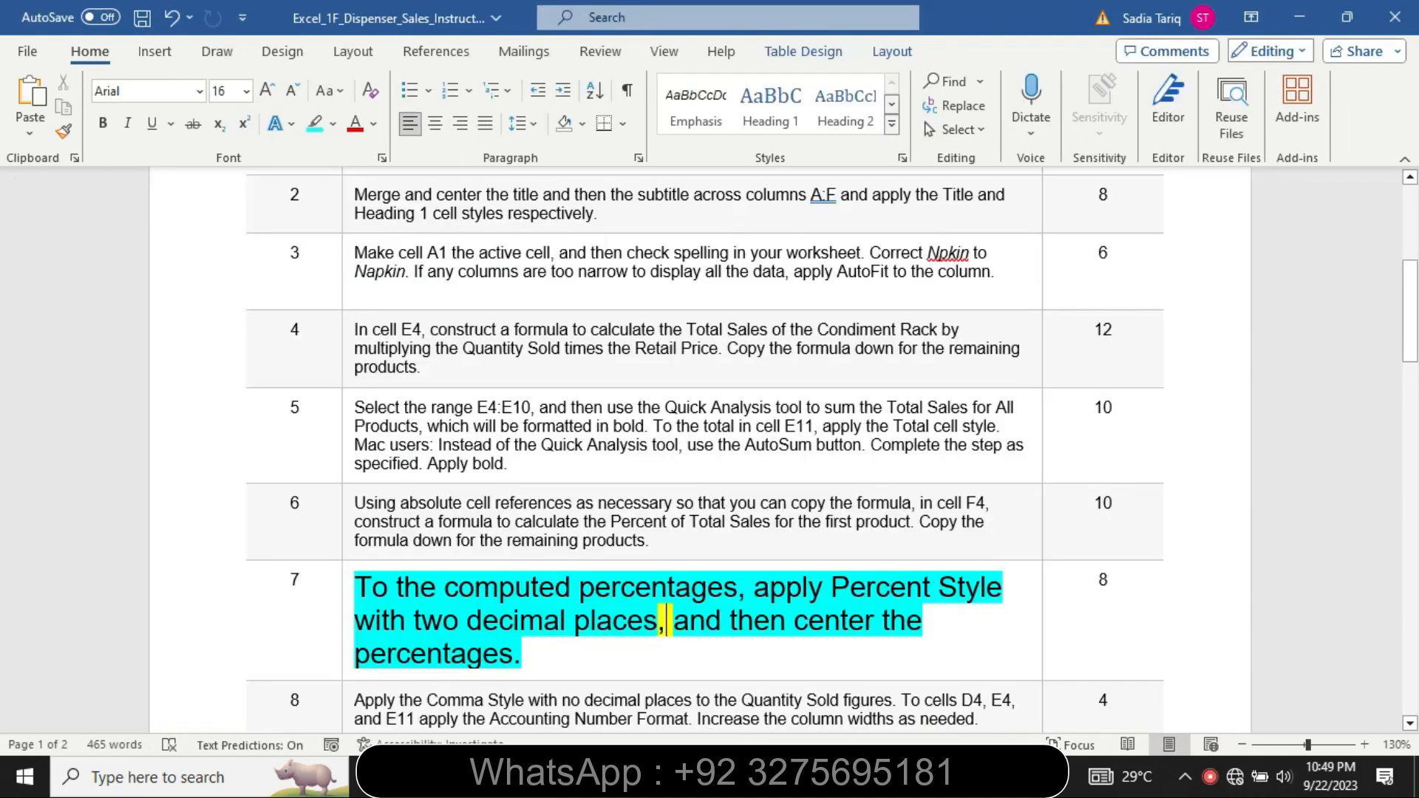
left_click(344, 647)
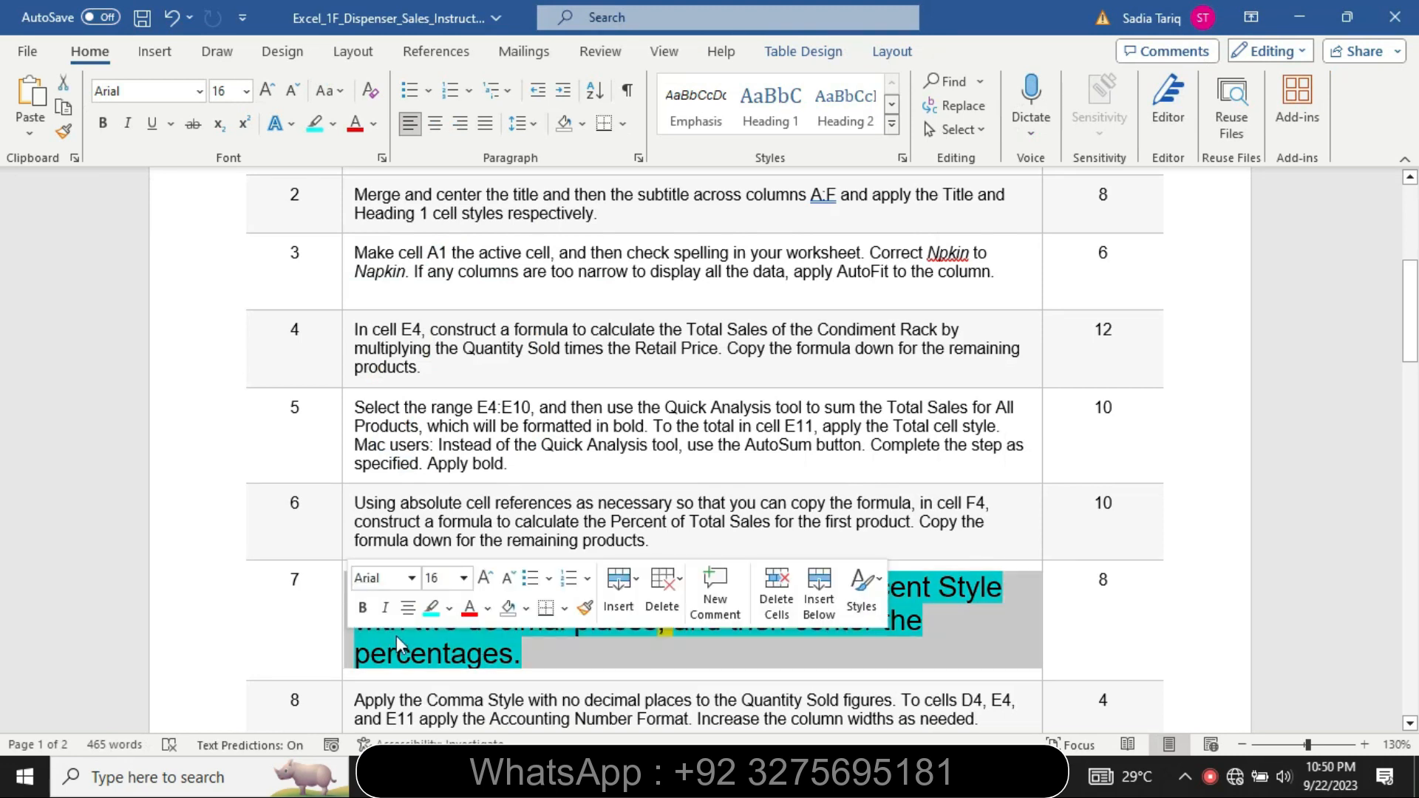
left_click(463, 578)
left_click(440, 217)
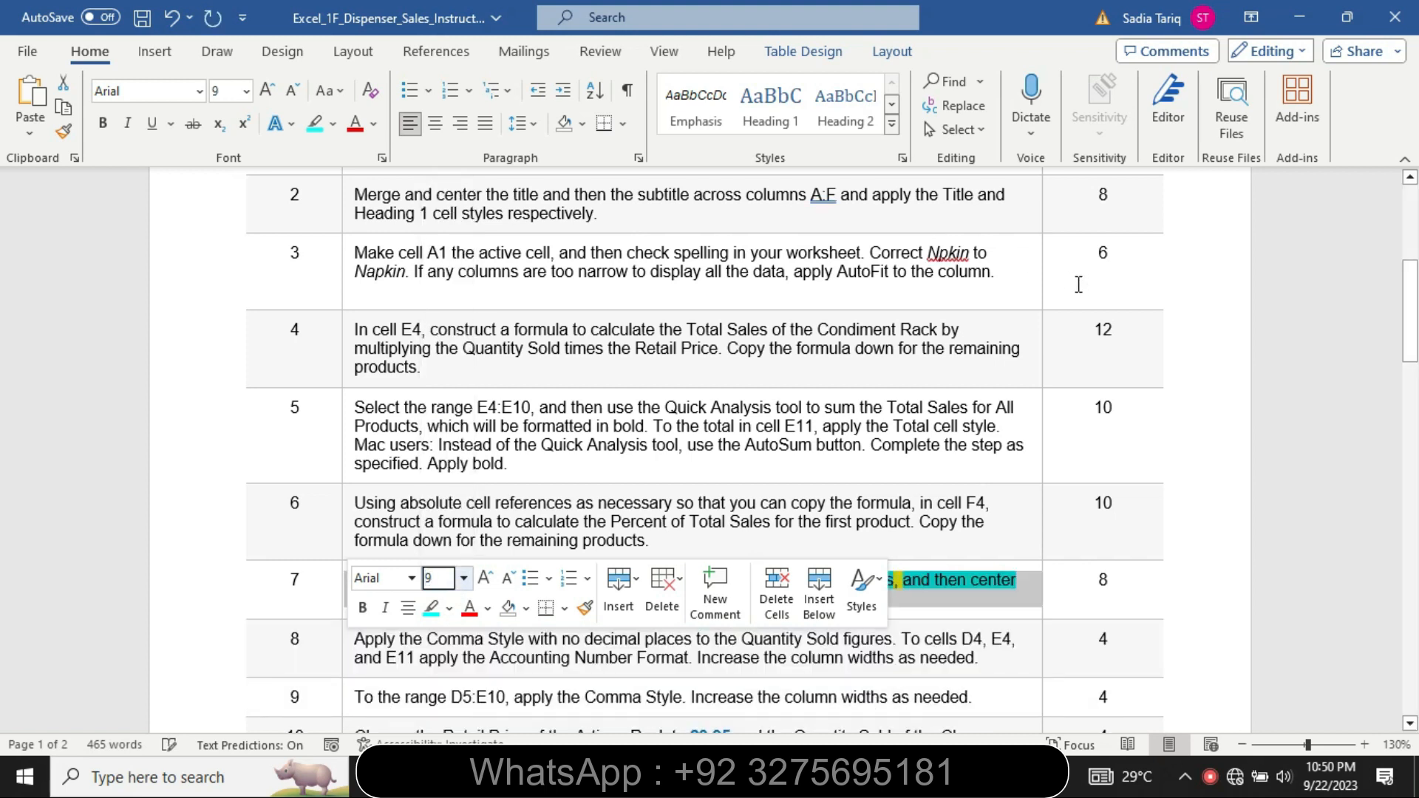
left_click(333, 124)
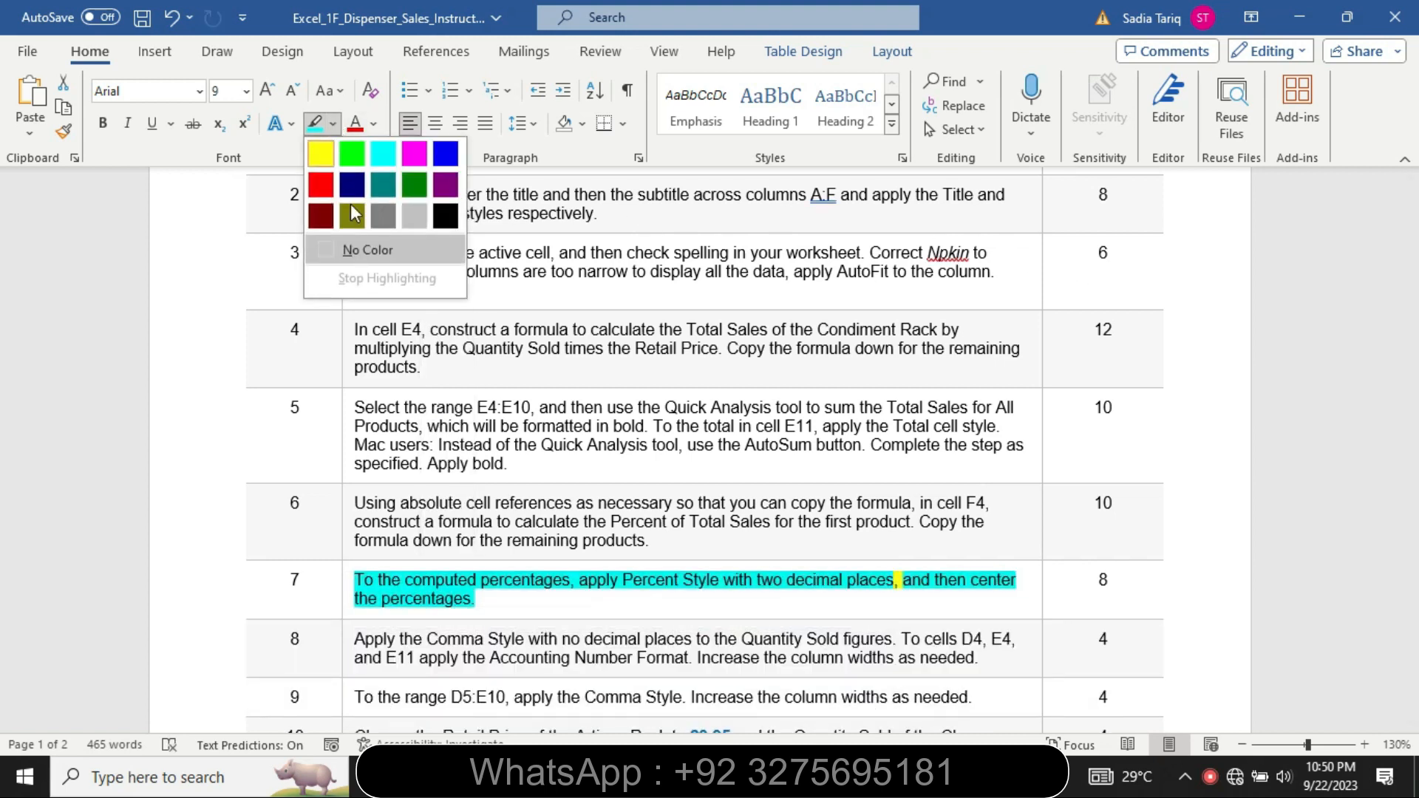
left_click(358, 252)
left_click(375, 586)
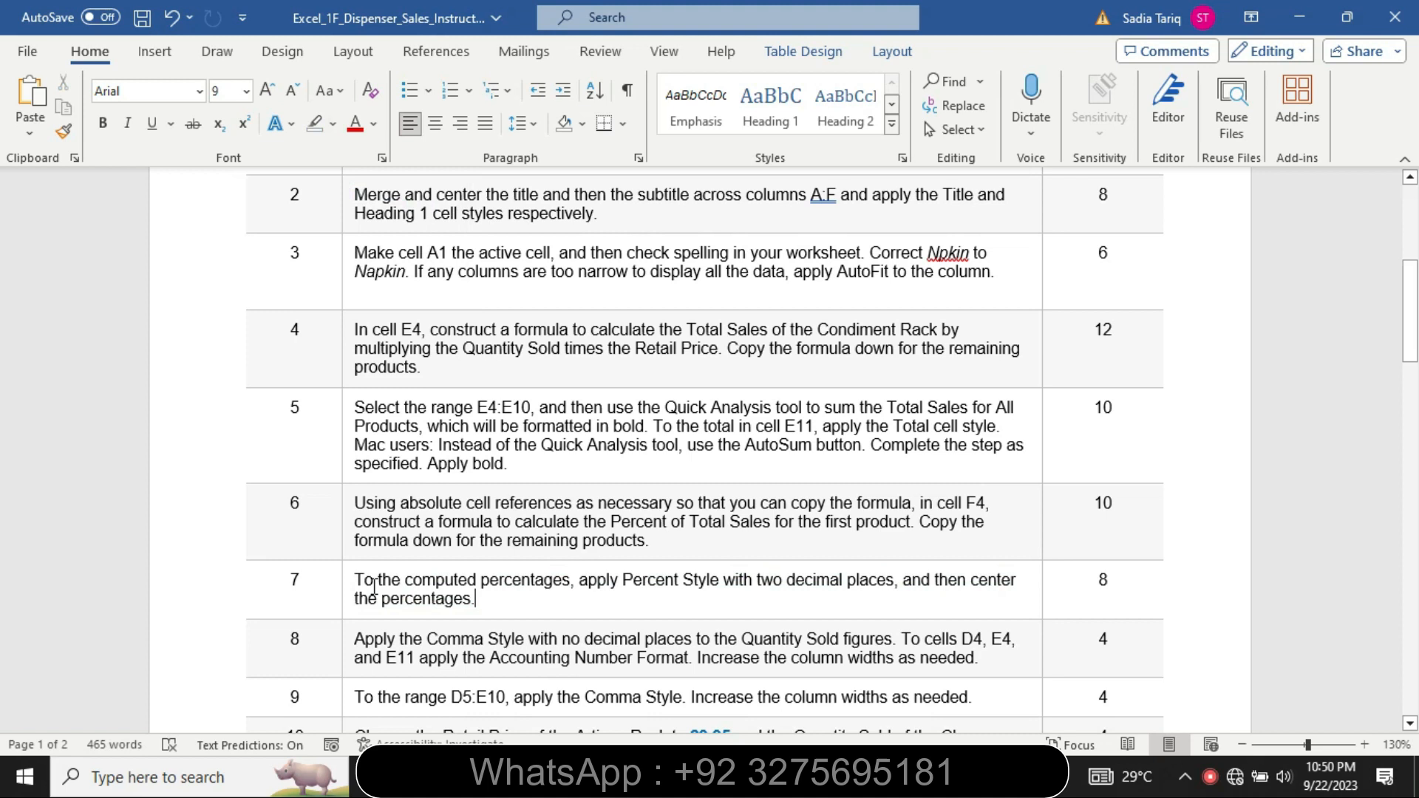
Set the step 8 instruction text to 16 pt and highlight it in yellow.
left_click(345, 657)
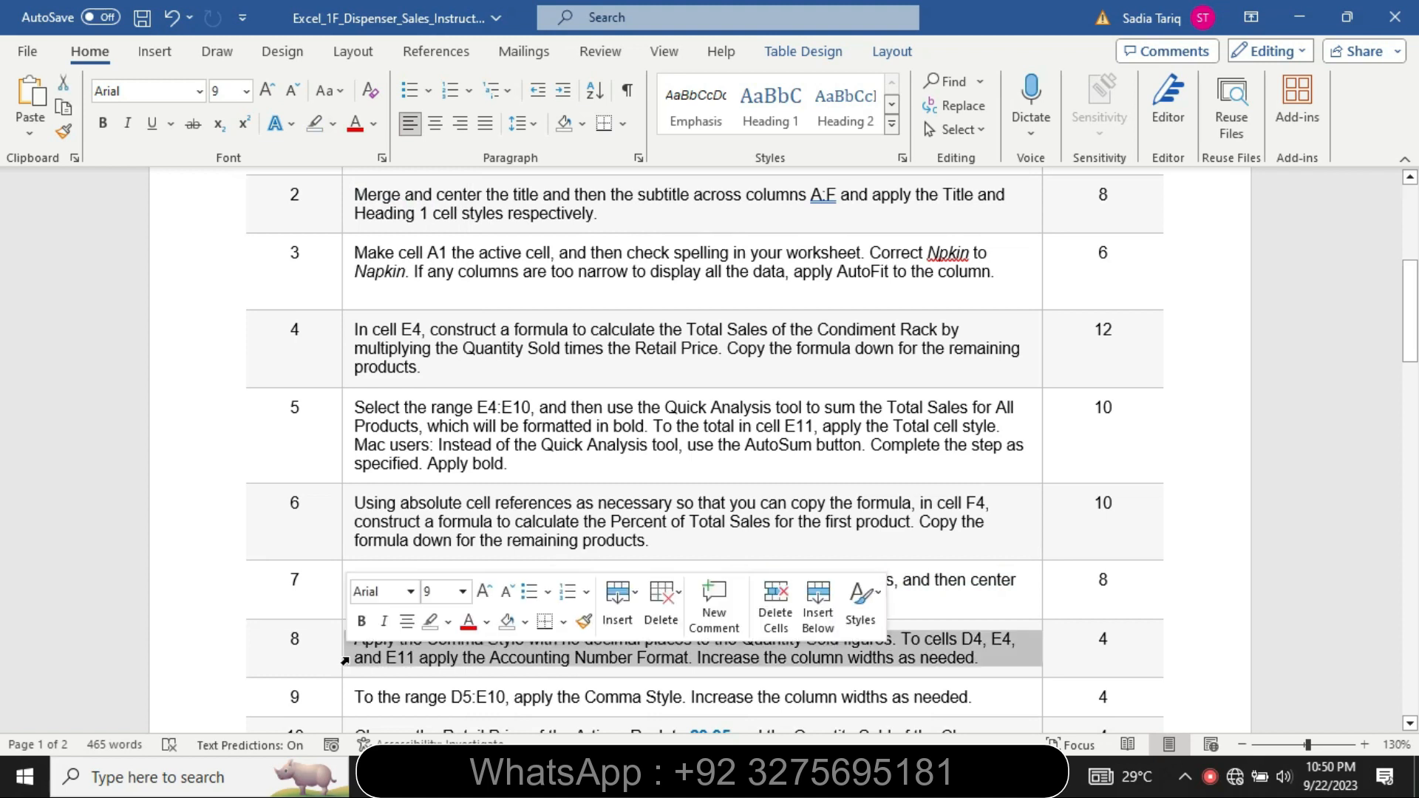
left_click(463, 593)
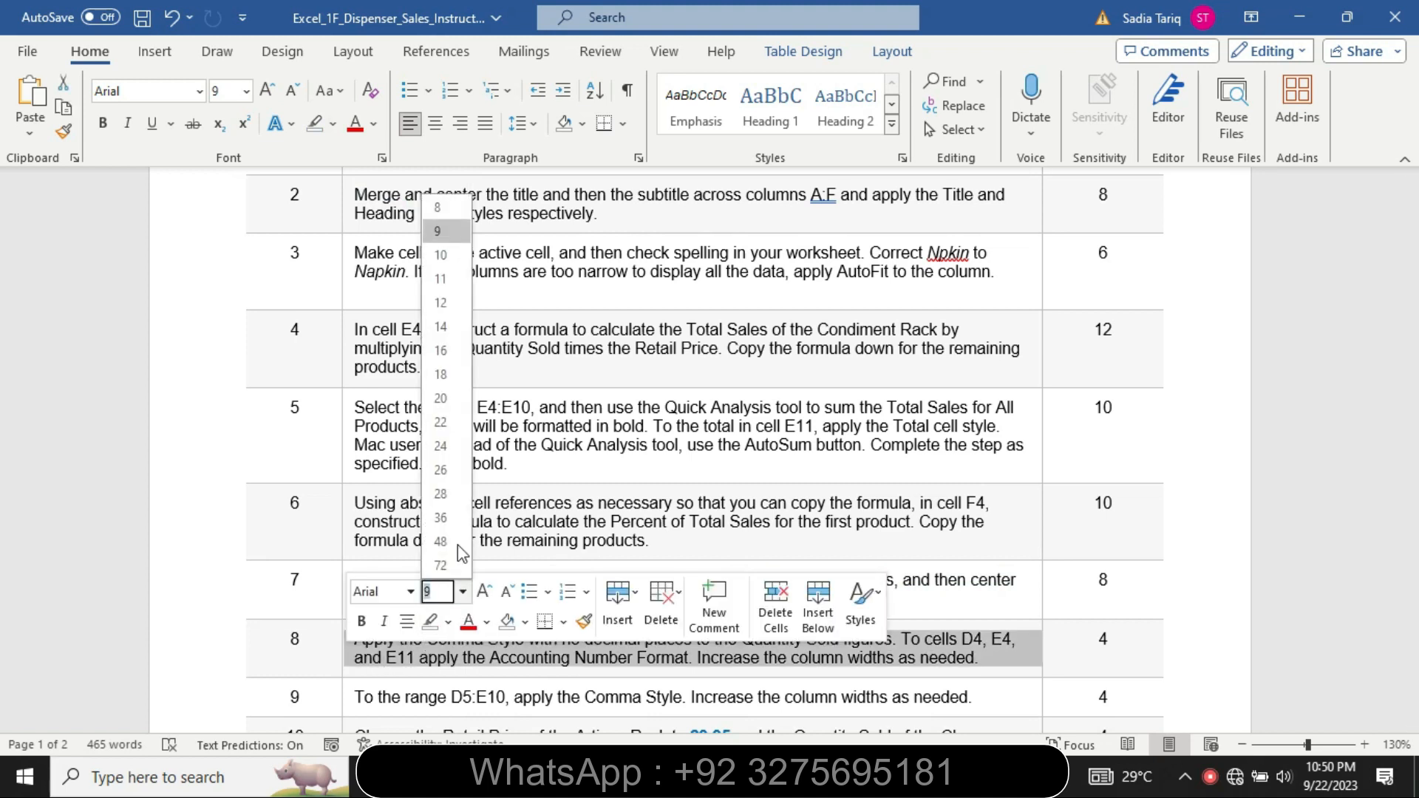
left_click(444, 344)
left_click_drag(1411, 333, 1416, 376)
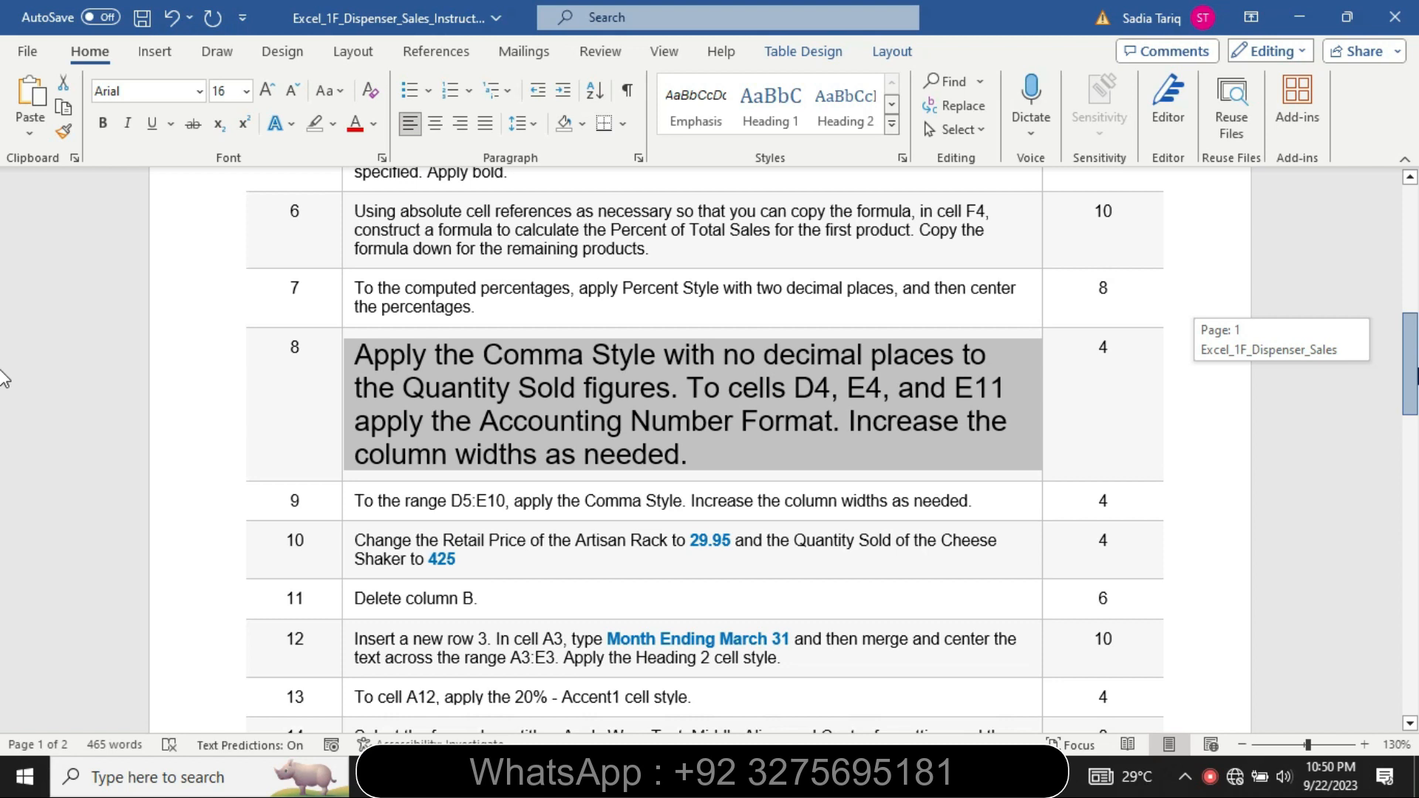
left_click_drag(1416, 375, 1416, 376)
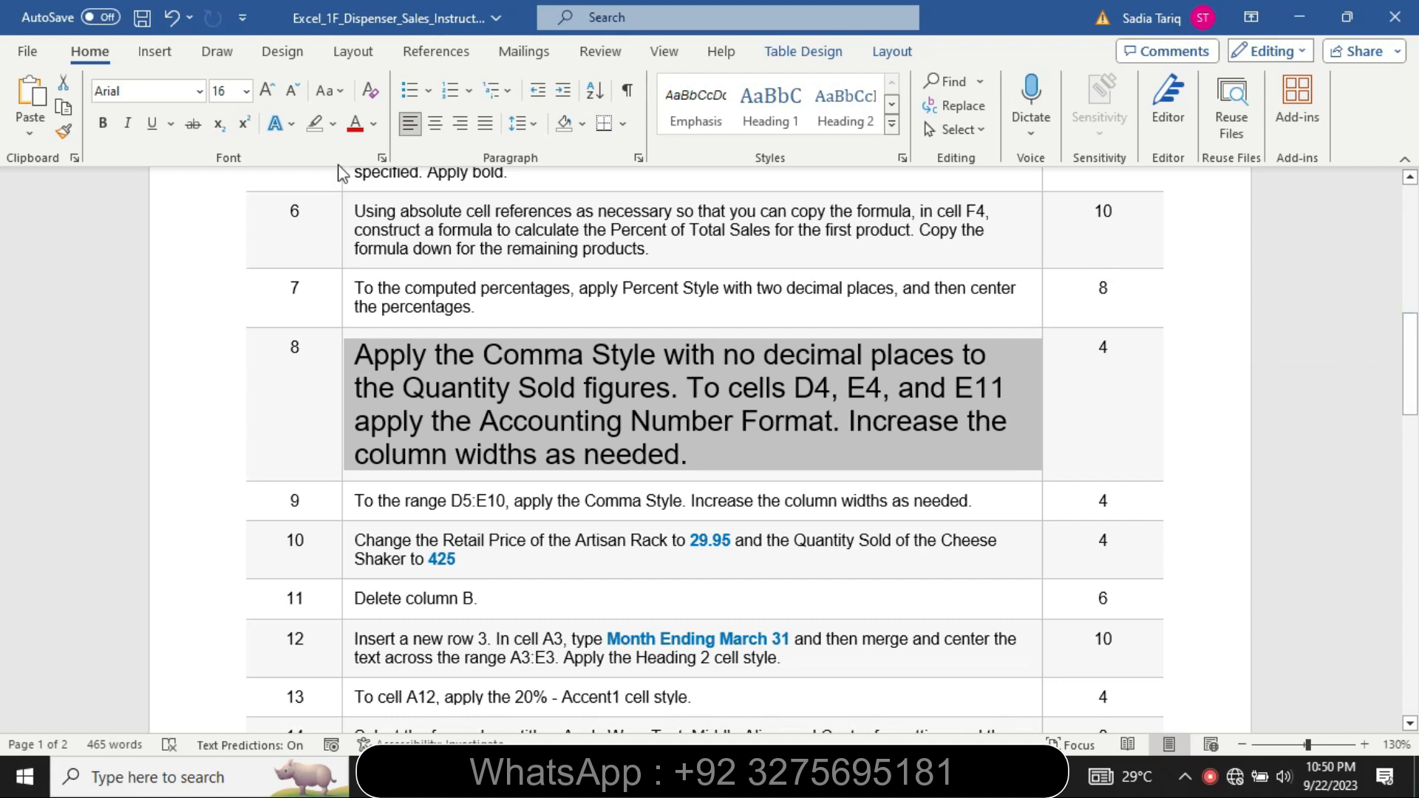
left_click(332, 124)
left_click(316, 148)
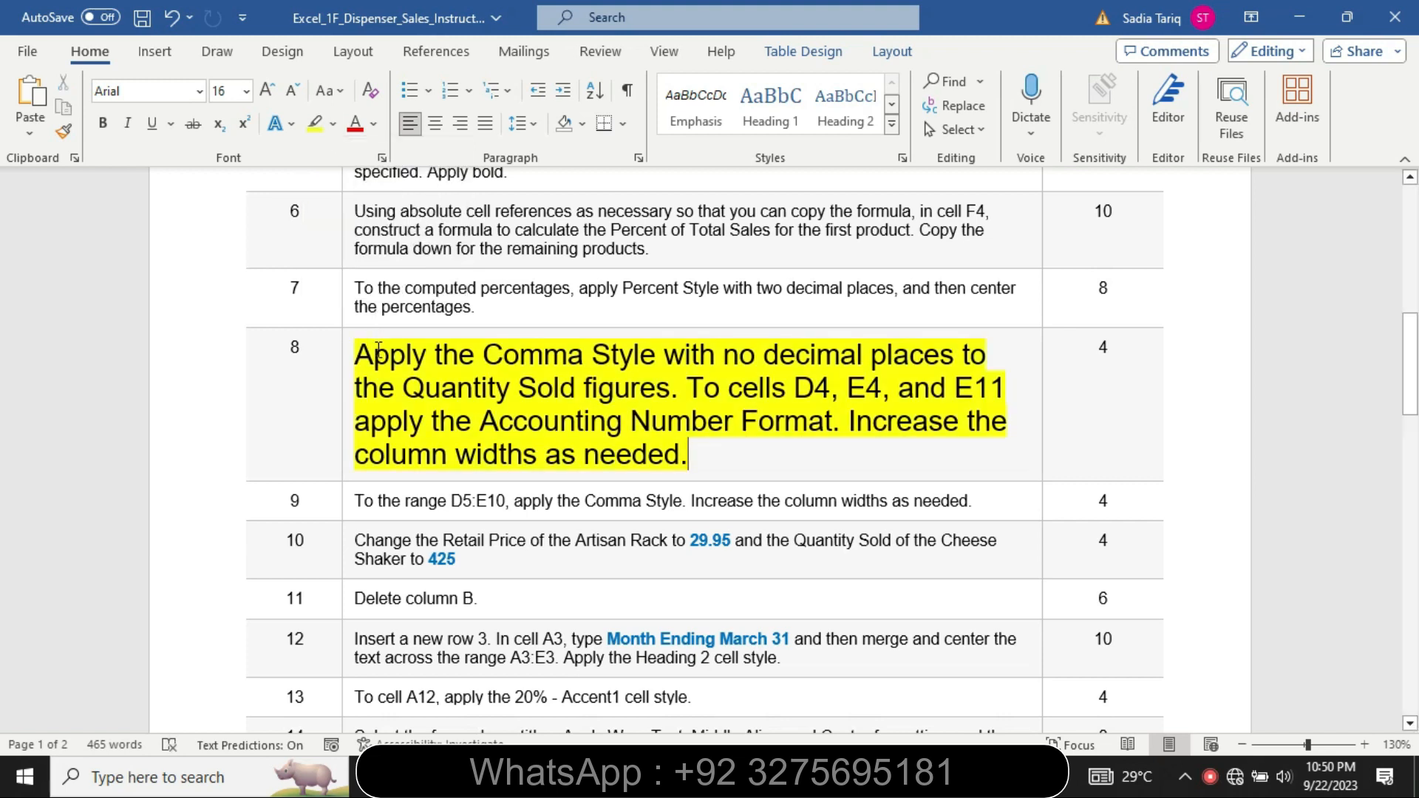
Highlight the step 8 text from "Apply the Comma Style" through "Accounting Number Format." in turquoise.
left_click_drag(370, 353, 670, 391)
left_click_drag(763, 399, 853, 429)
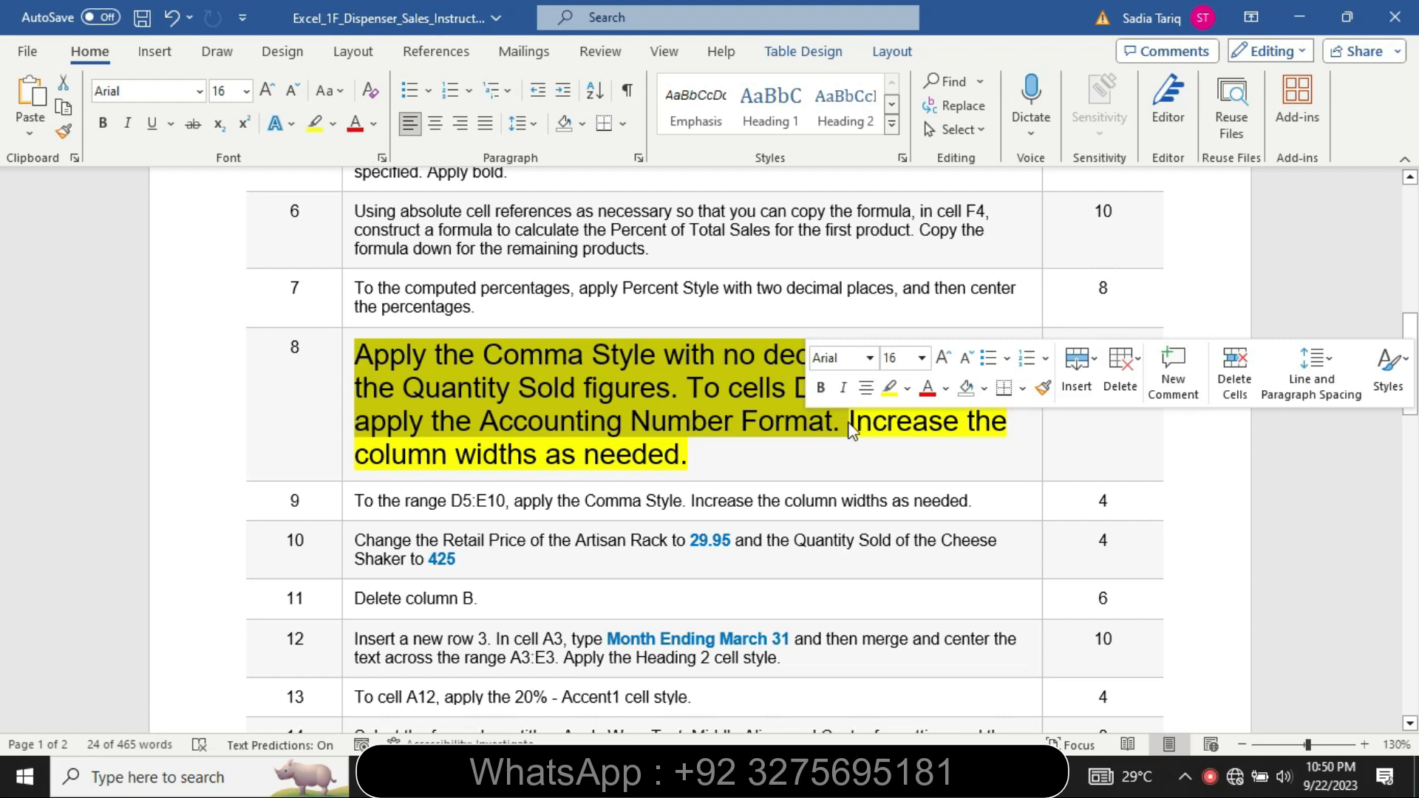
left_click(907, 388)
left_click(954, 392)
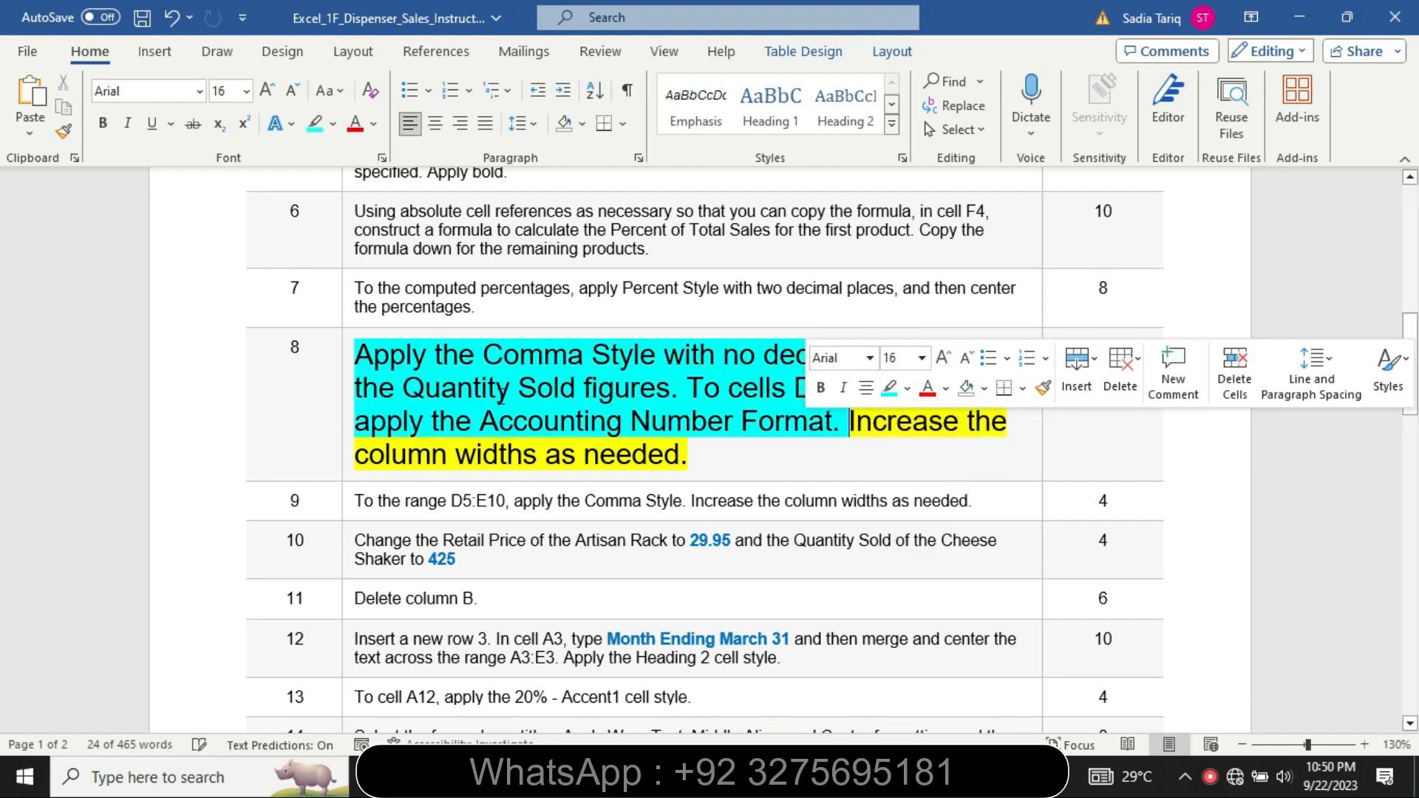
Switch to the Excel workbook, select the Quantity Sold figures in C4:C10, and autofit the widths of columns A and B.
left_click(443, 370)
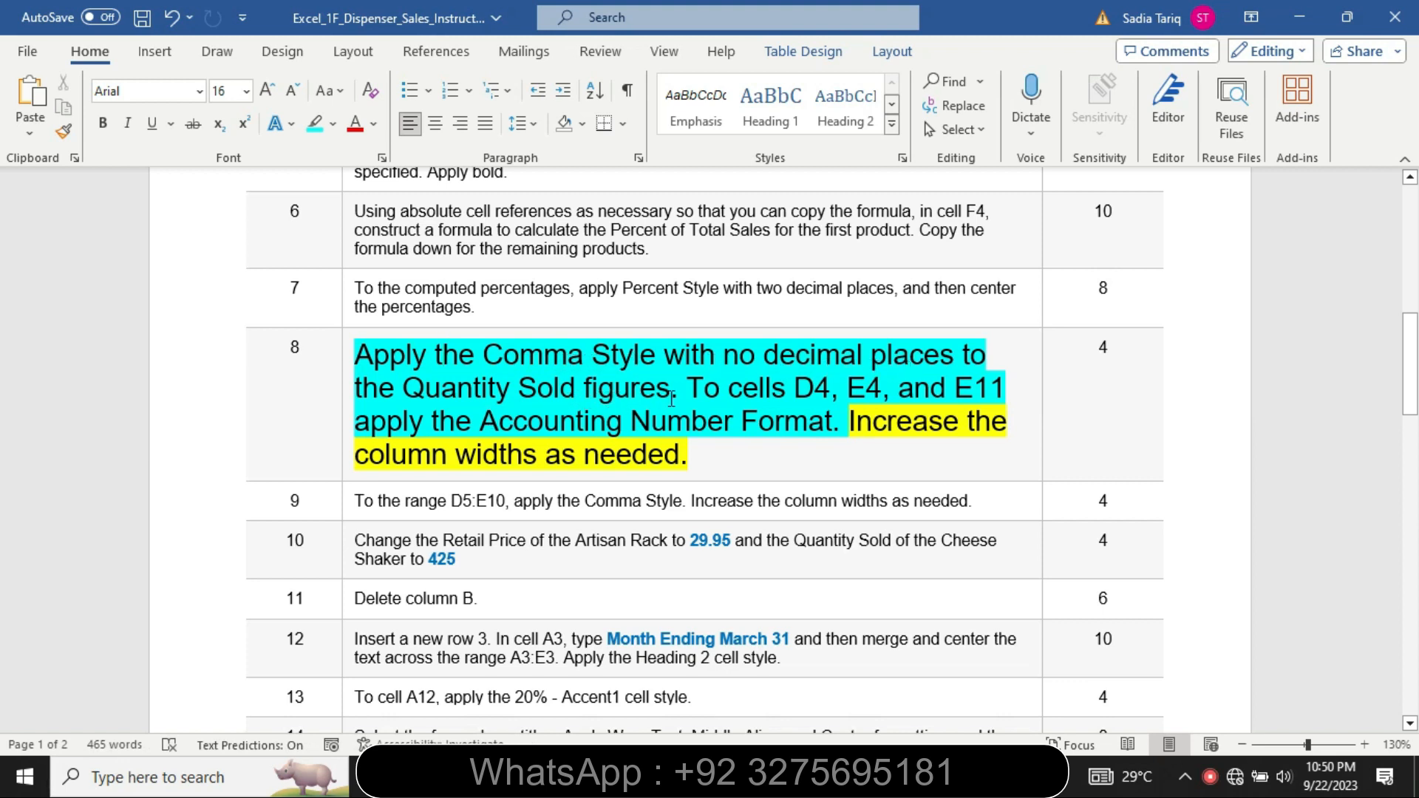
left_click_drag(795, 400, 881, 400)
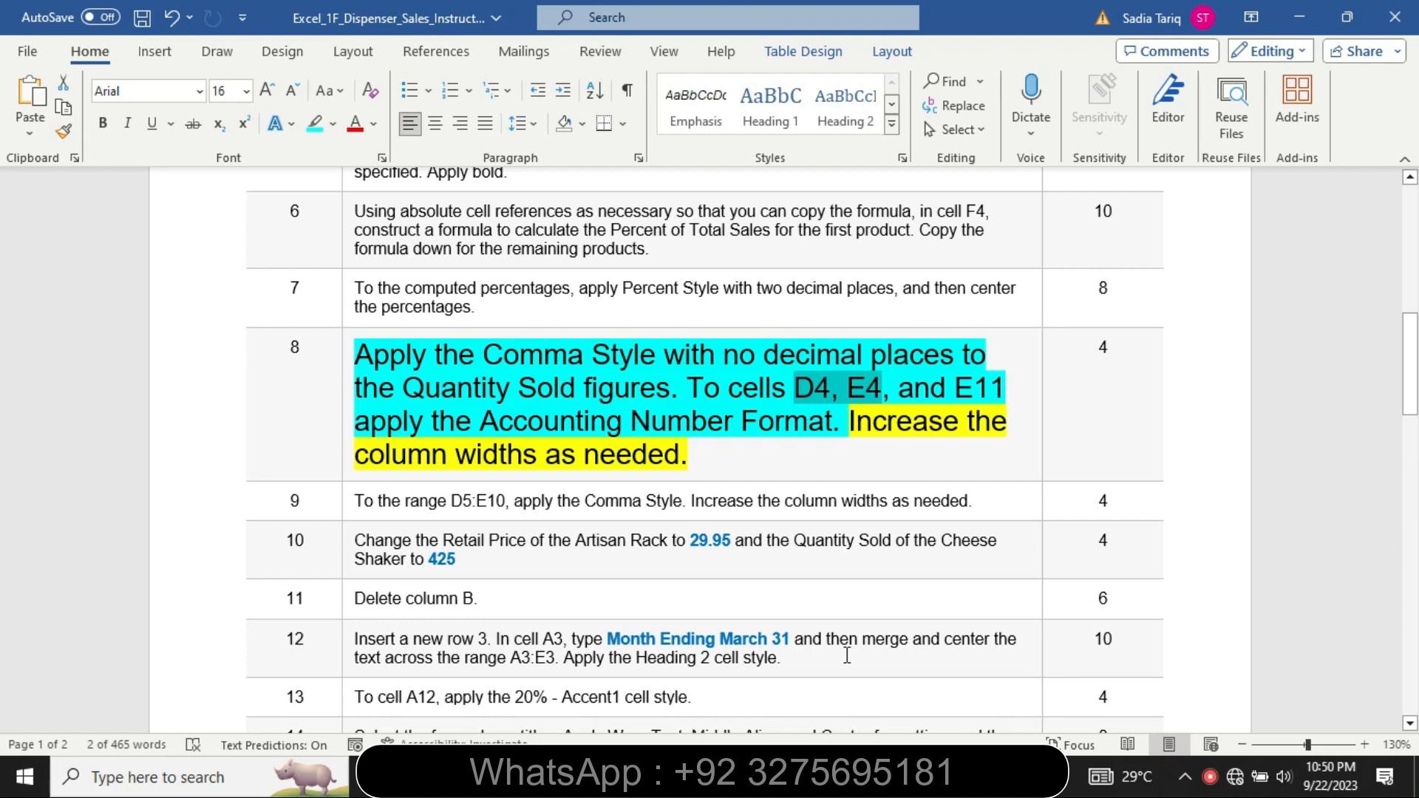
left_click(831, 776)
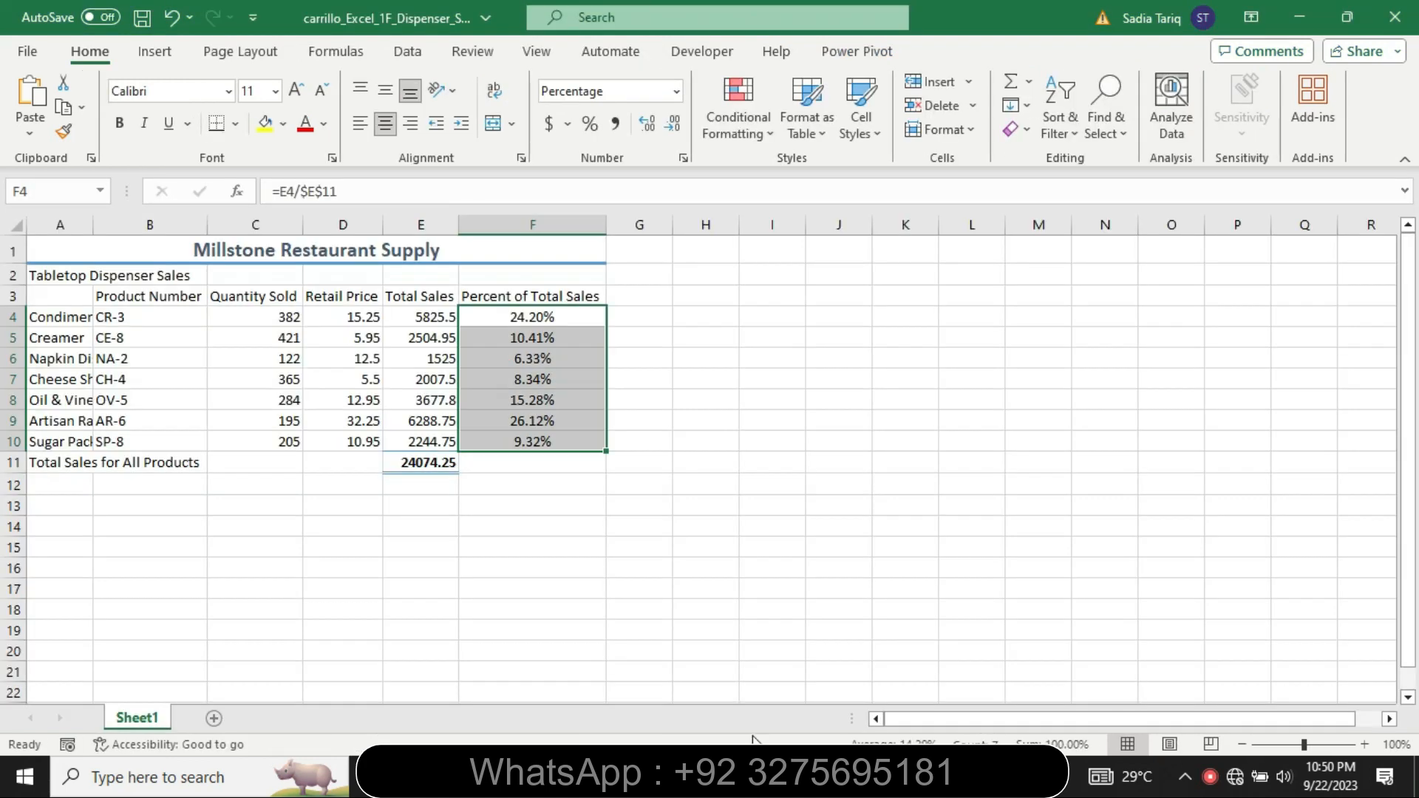
left_click_drag(271, 316, 271, 442)
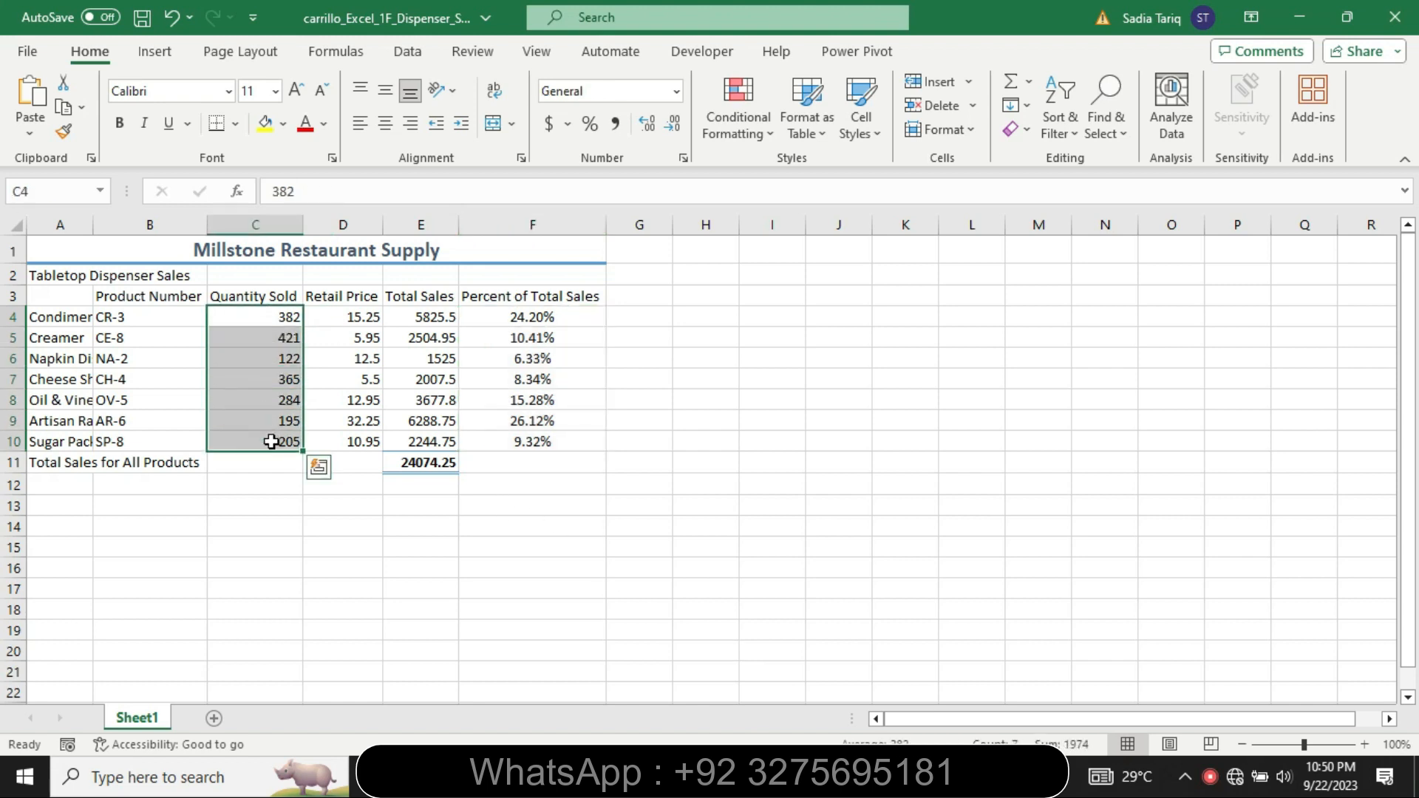
double_click(94, 224)
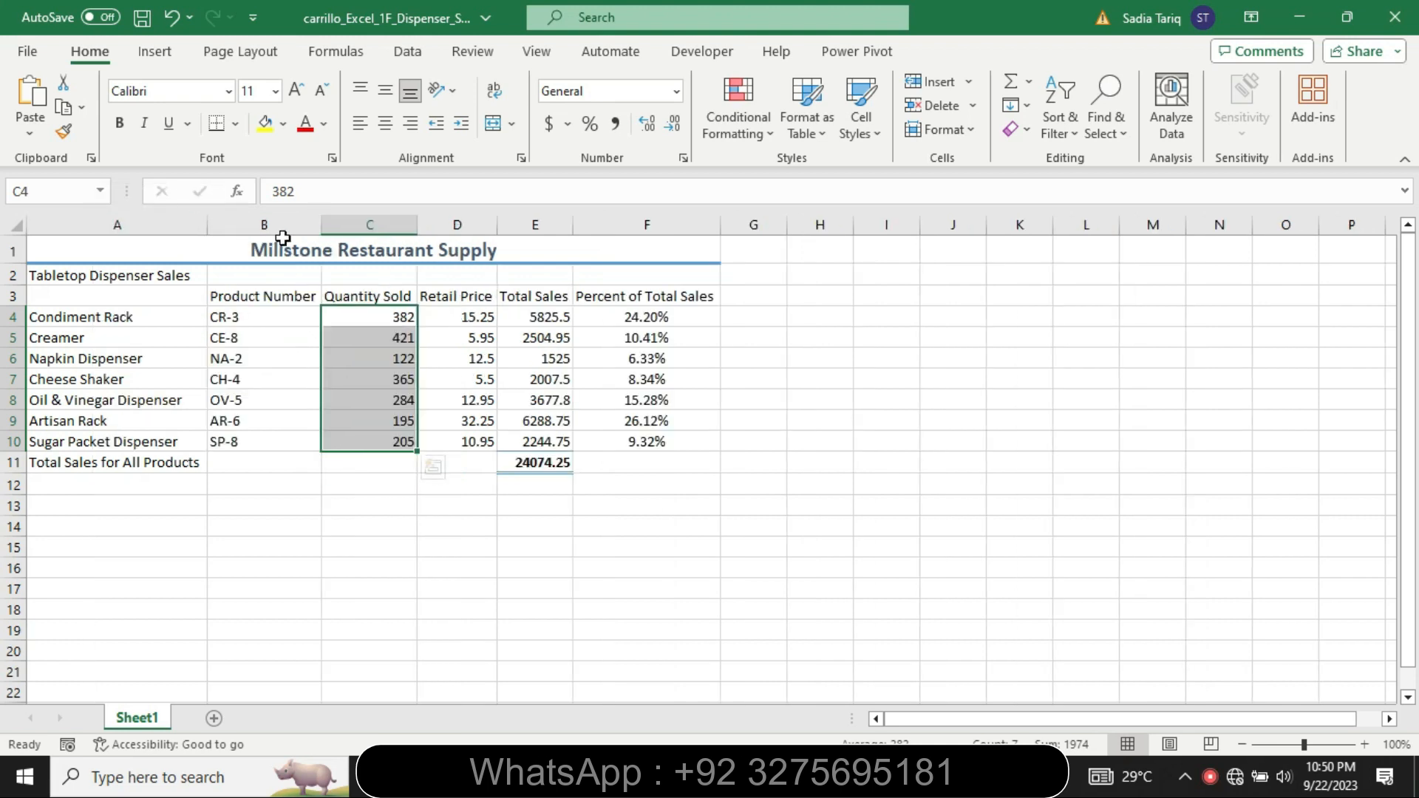
double_click(320, 229)
Recheck step 8 in the Word instructions and apply the Comma [0] cell style to the selected Quantity Sold figures in Excel.
mouse_move(747, 776)
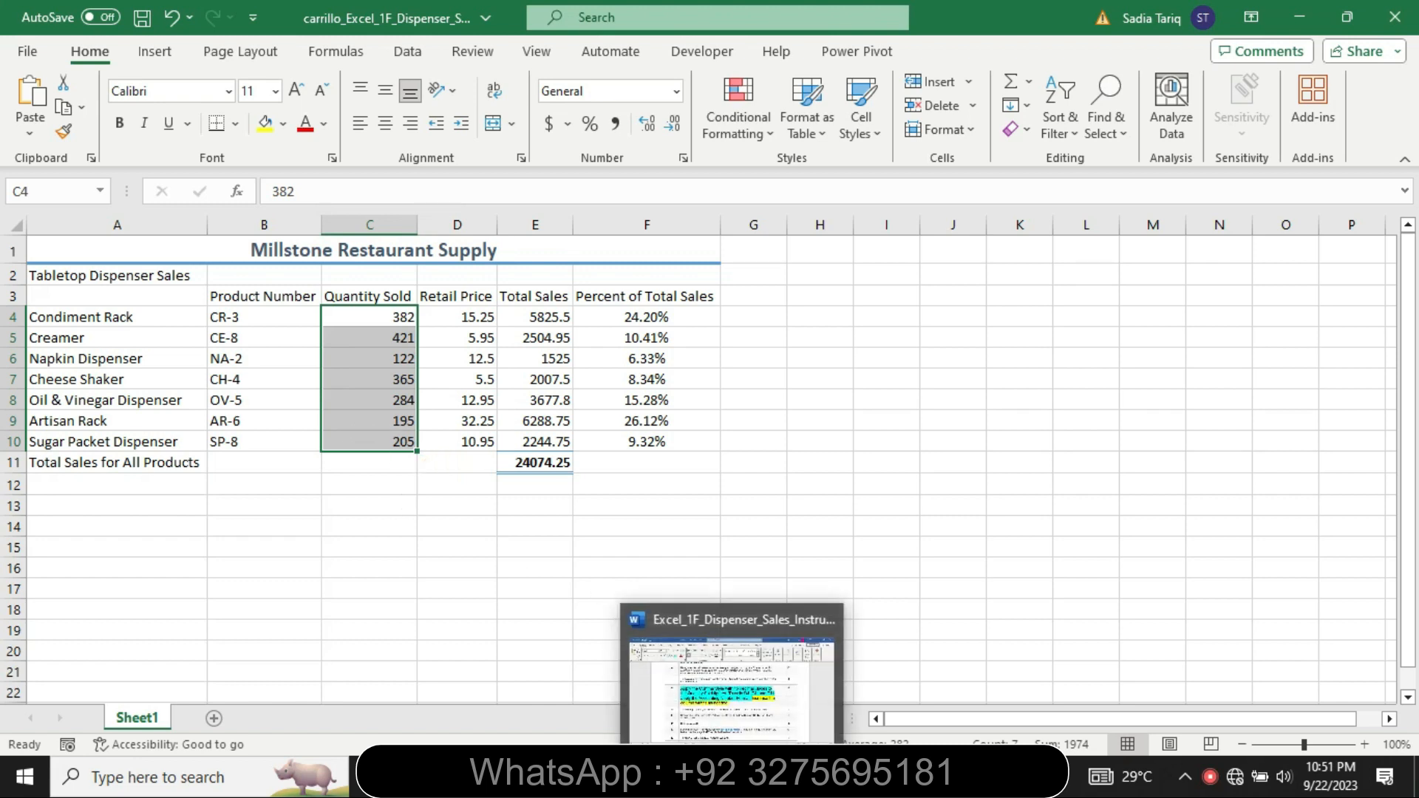
left_click(642, 658)
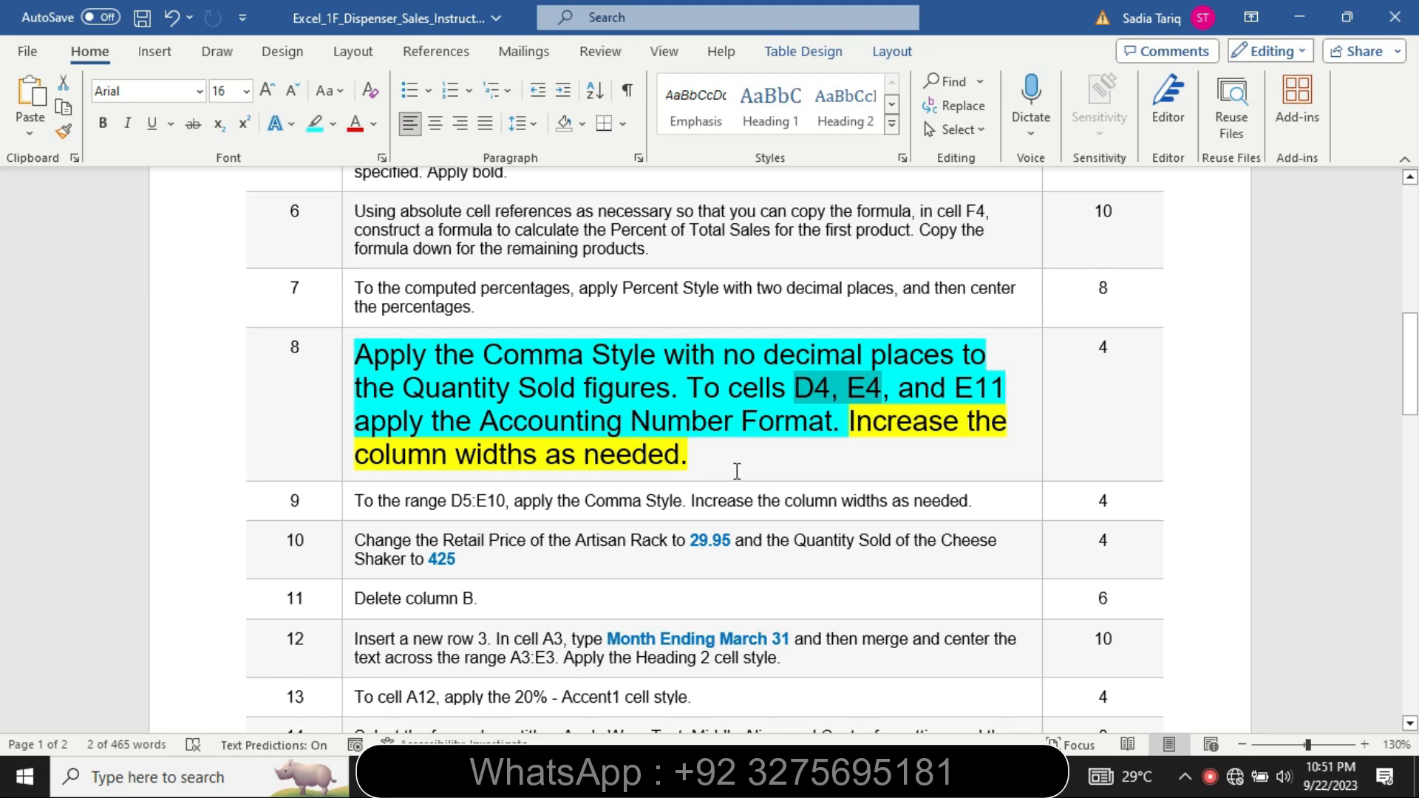
key("alt+Tab")
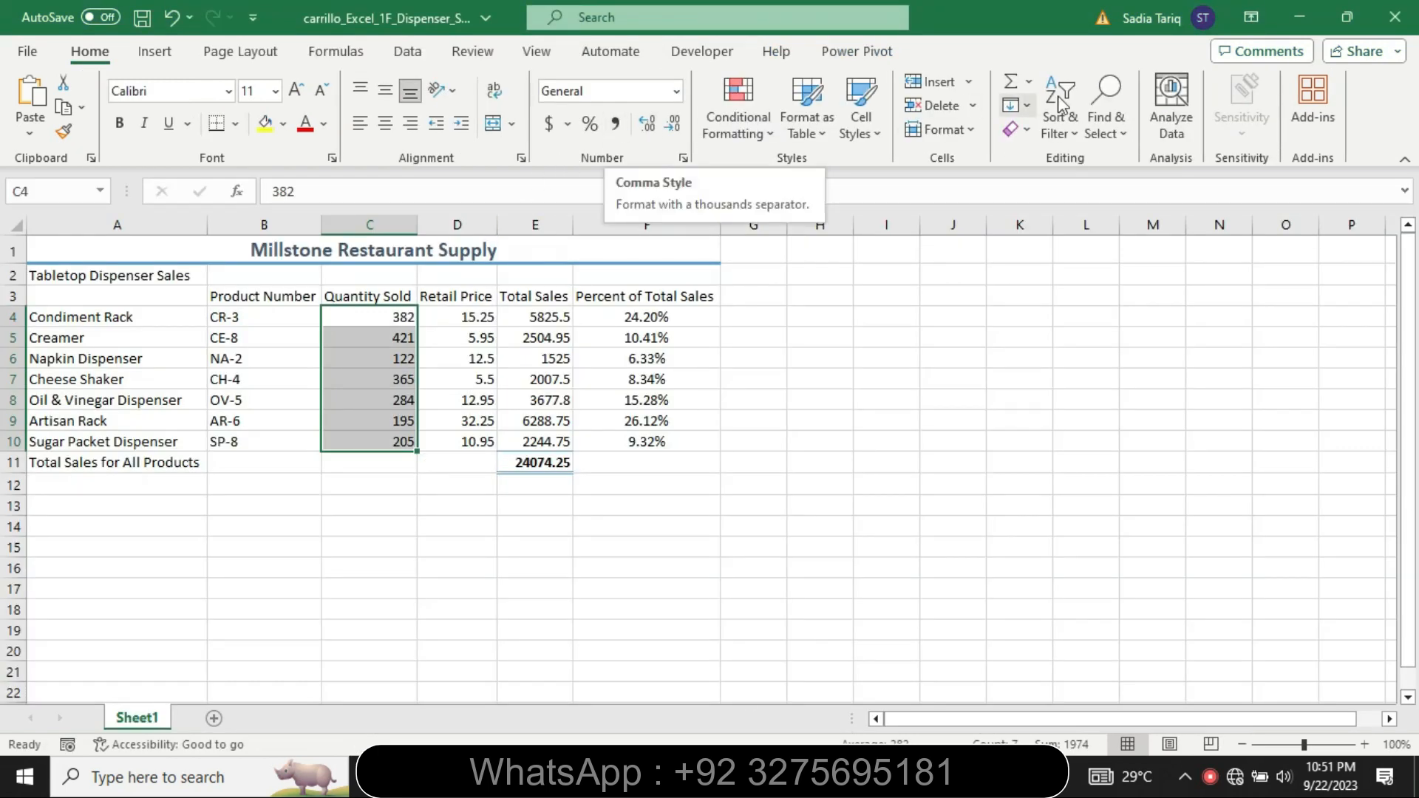
left_click(859, 117)
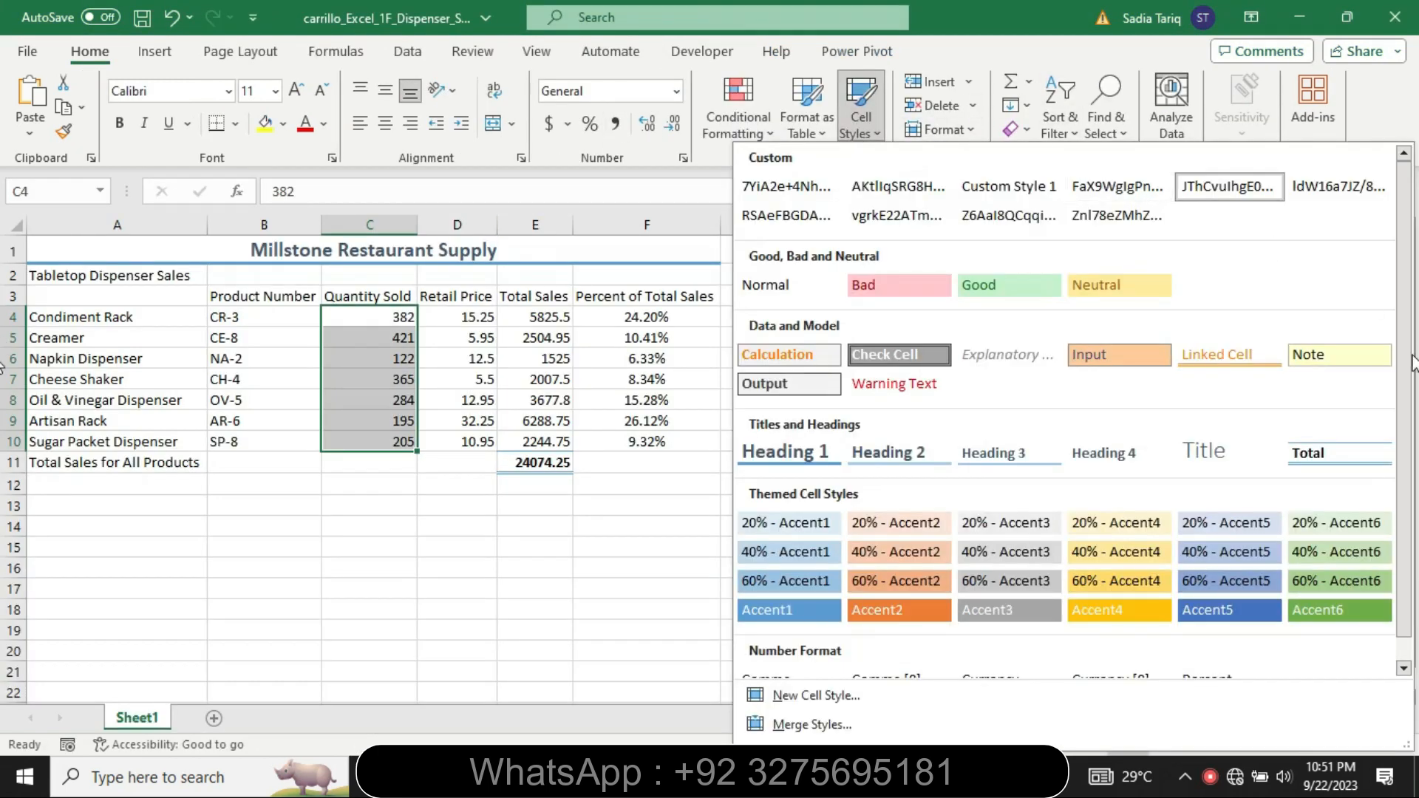
scroll(1410, 384, "down", 1)
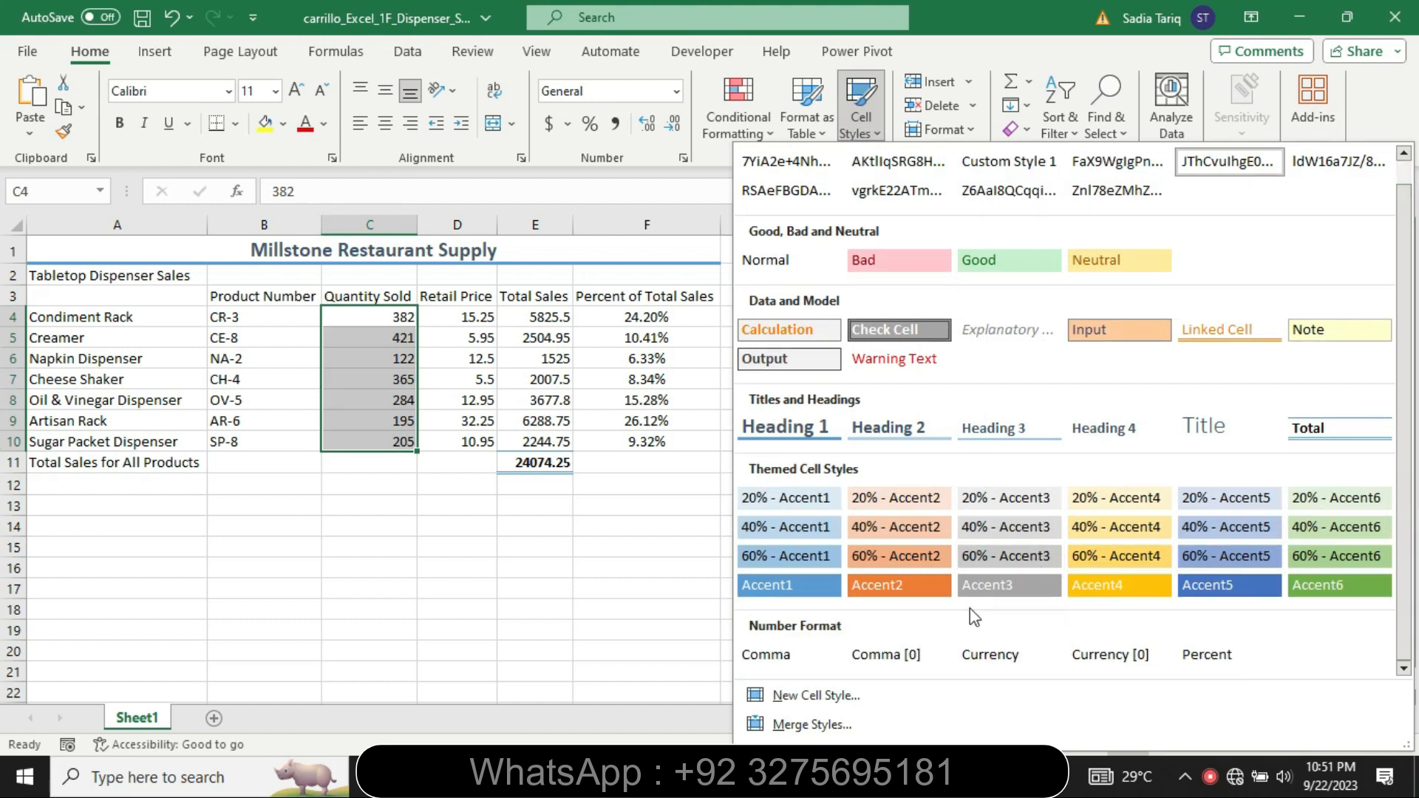
left_click(897, 656)
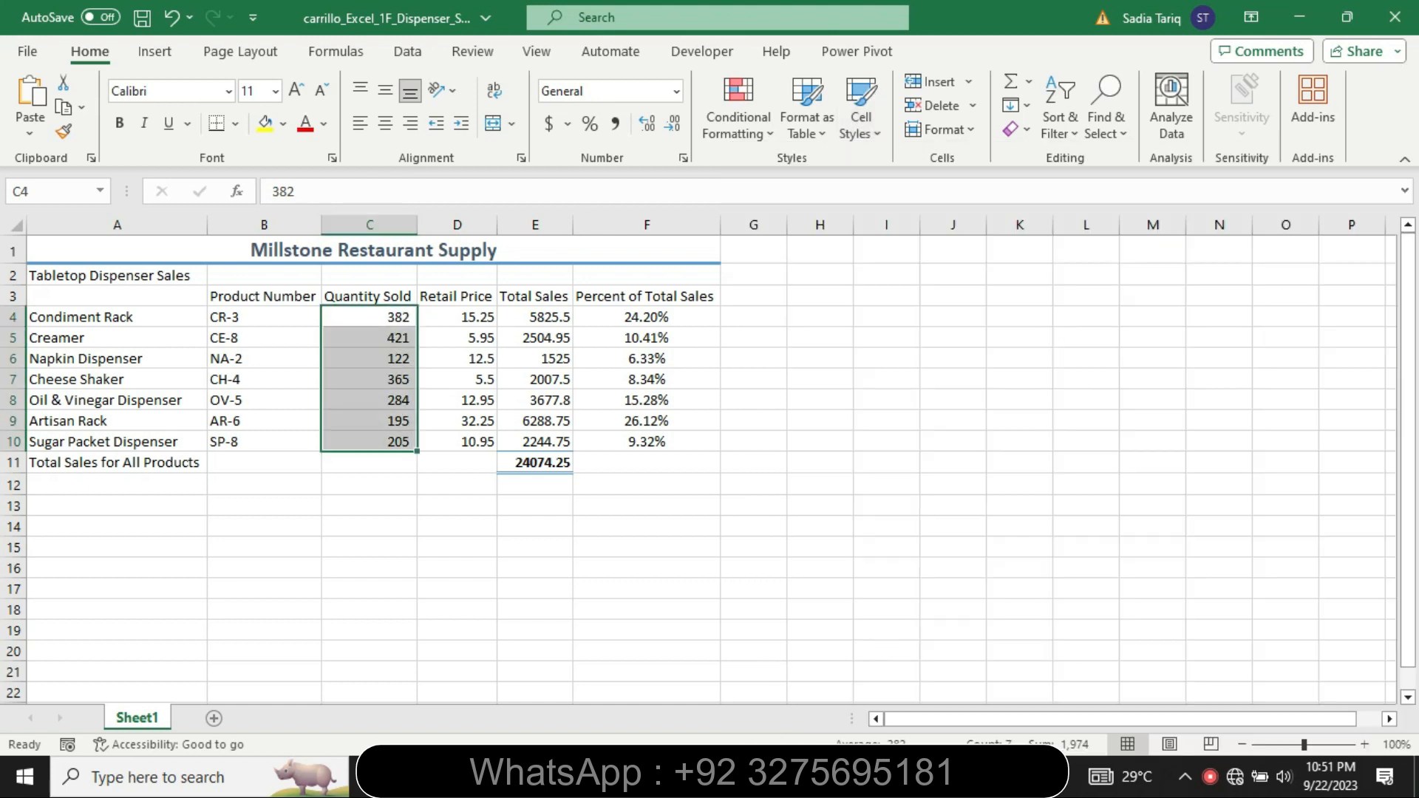
Following step 8 in the Word instructions, apply the Accounting Number Format to cells D4, E4 and E11 in Excel.
key("alt+Tab")
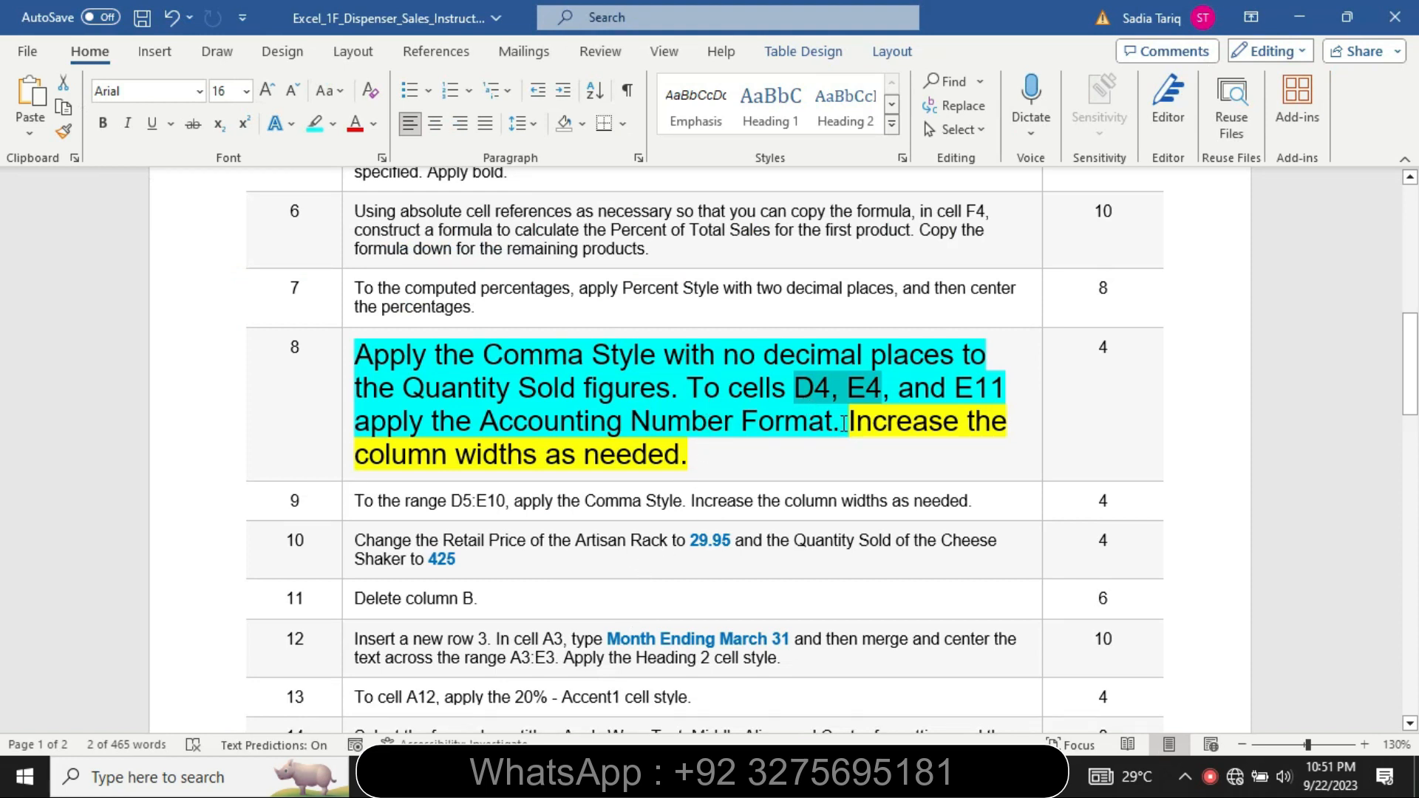
key("alt+Tab")
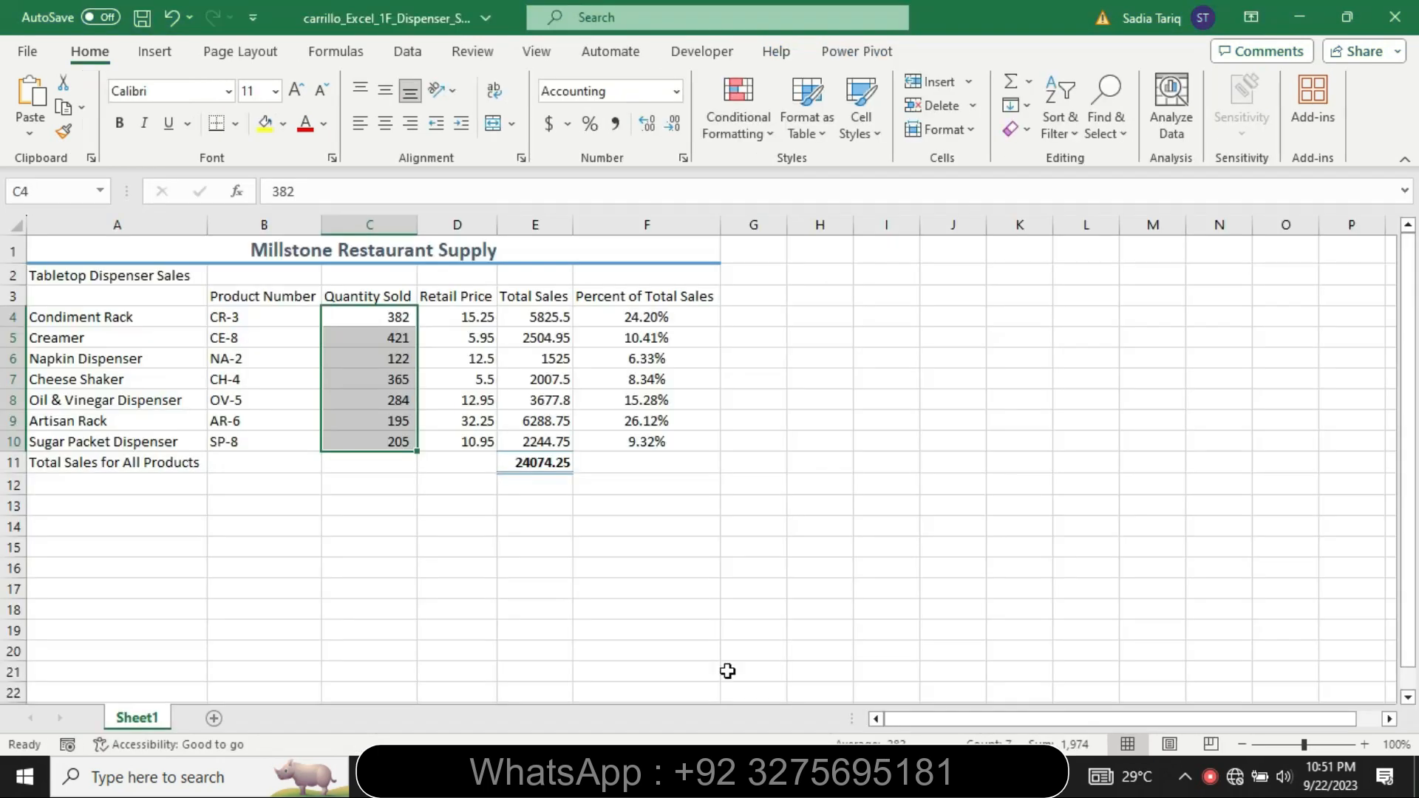
left_click(473, 320)
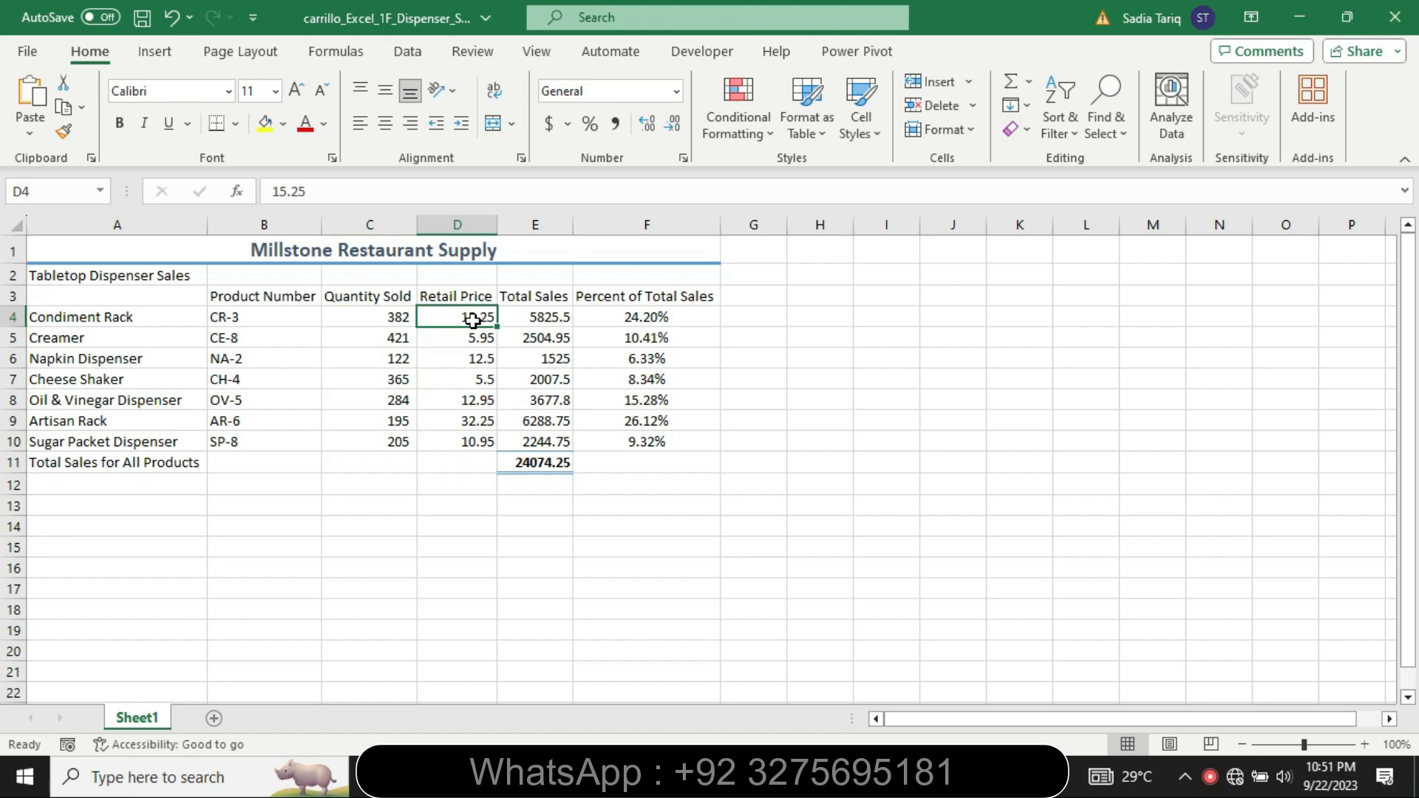
left_click(548, 322, "ctrl")
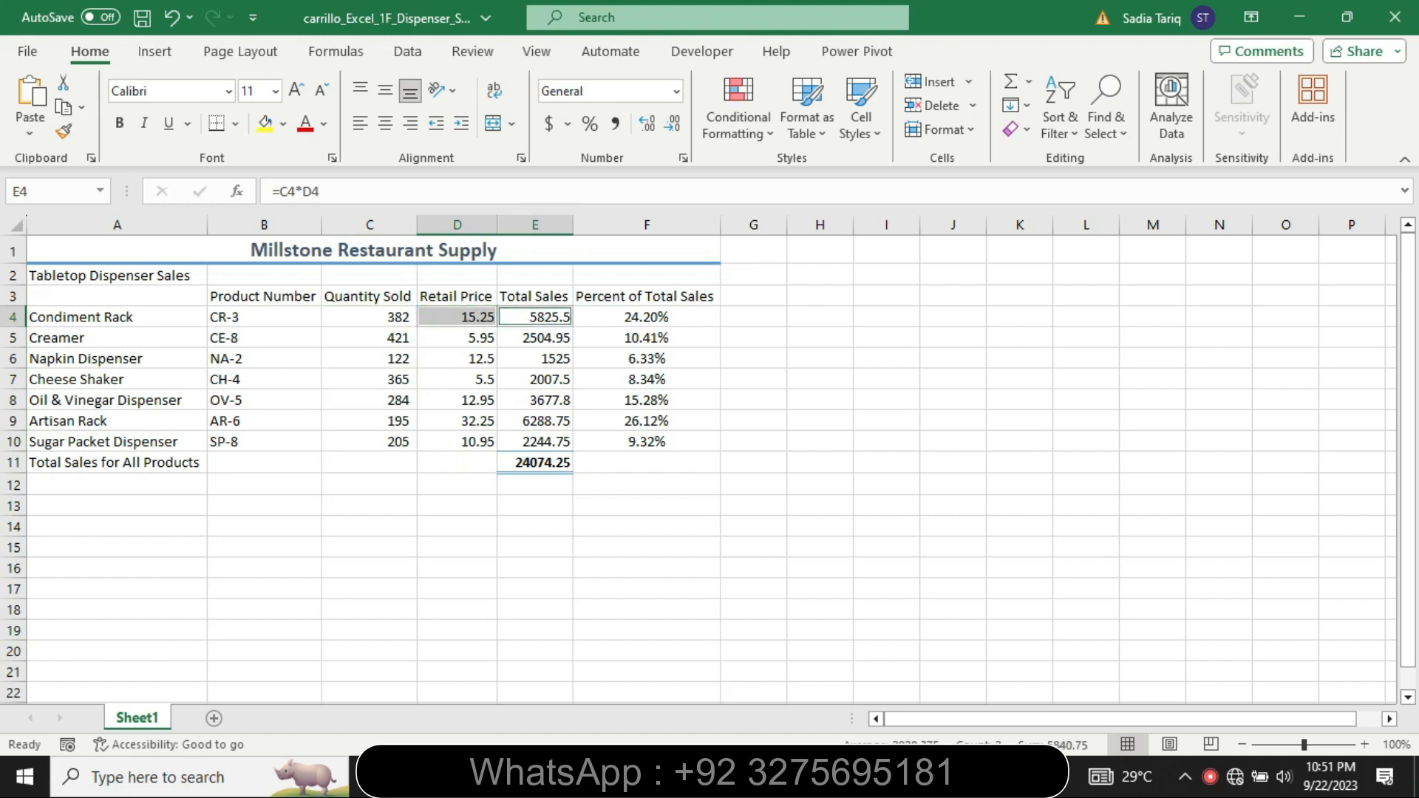
key("alt+Tab")
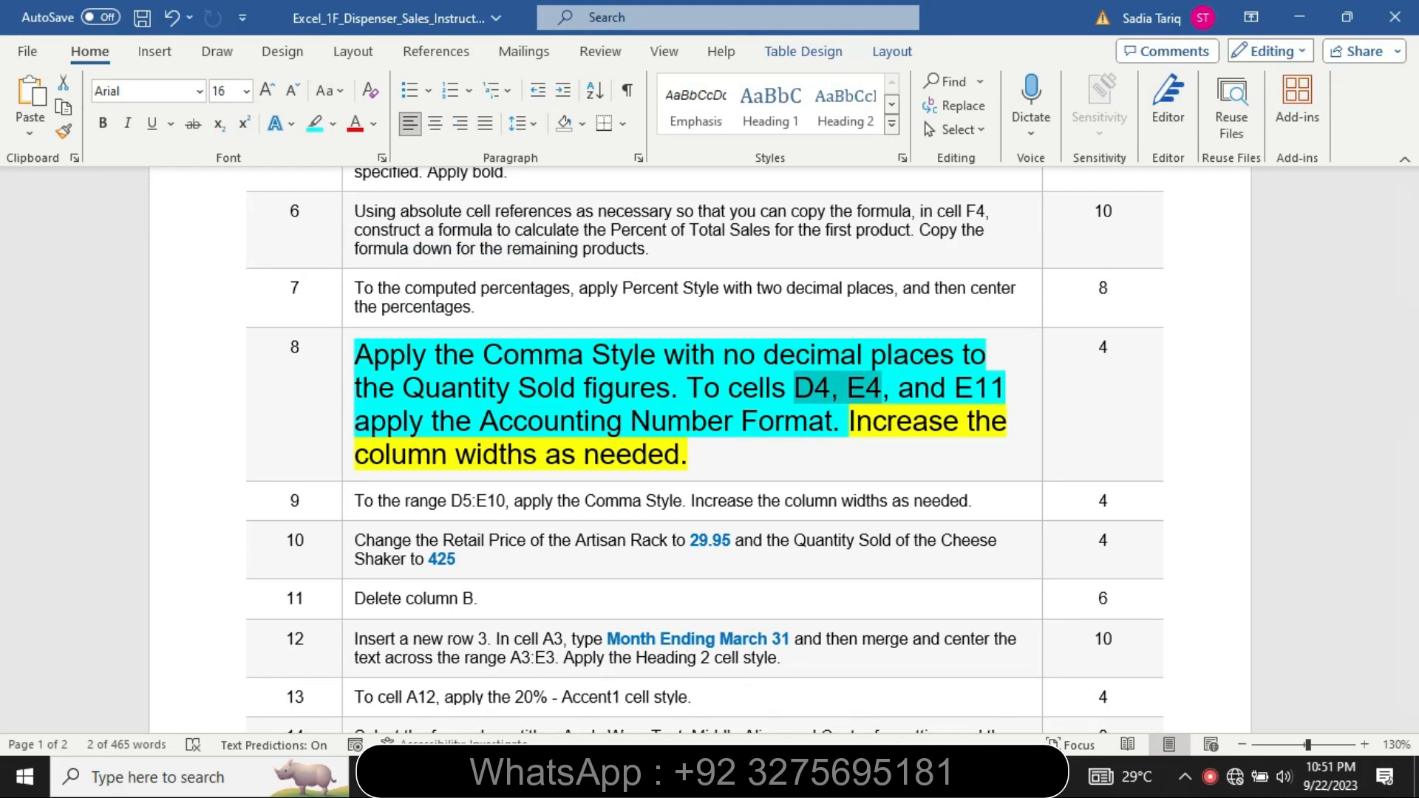
key("alt+Tab")
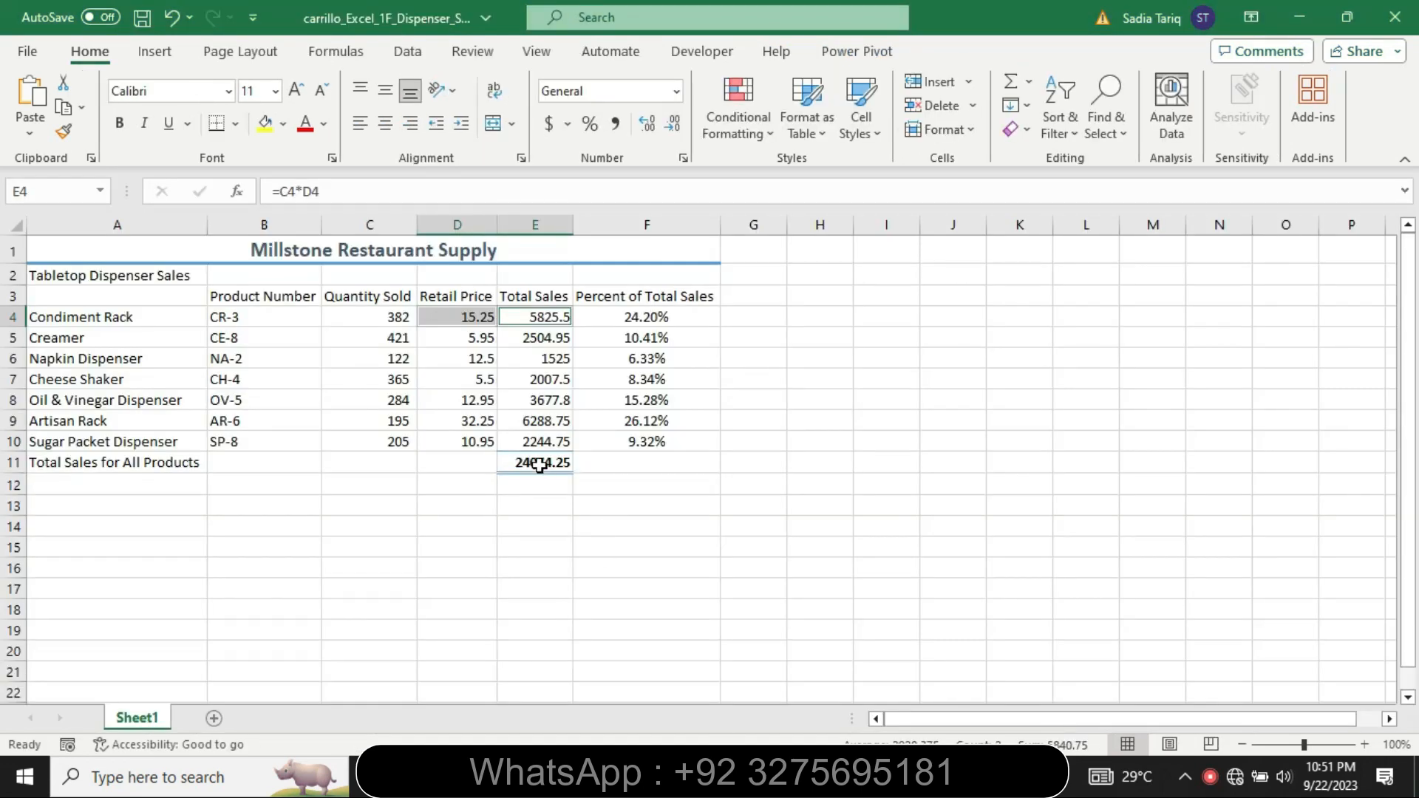
left_click(539, 464, "ctrl")
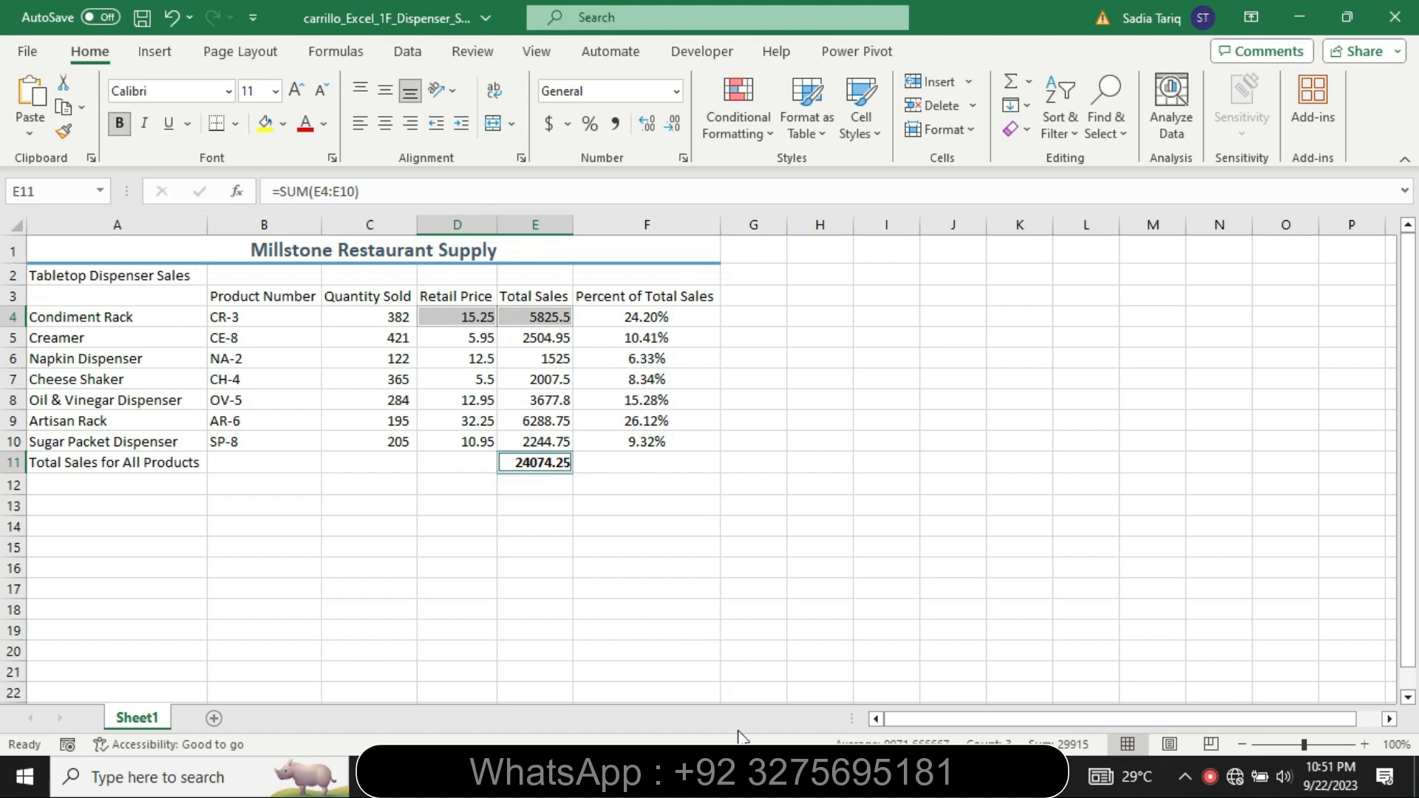
key("alt+Tab")
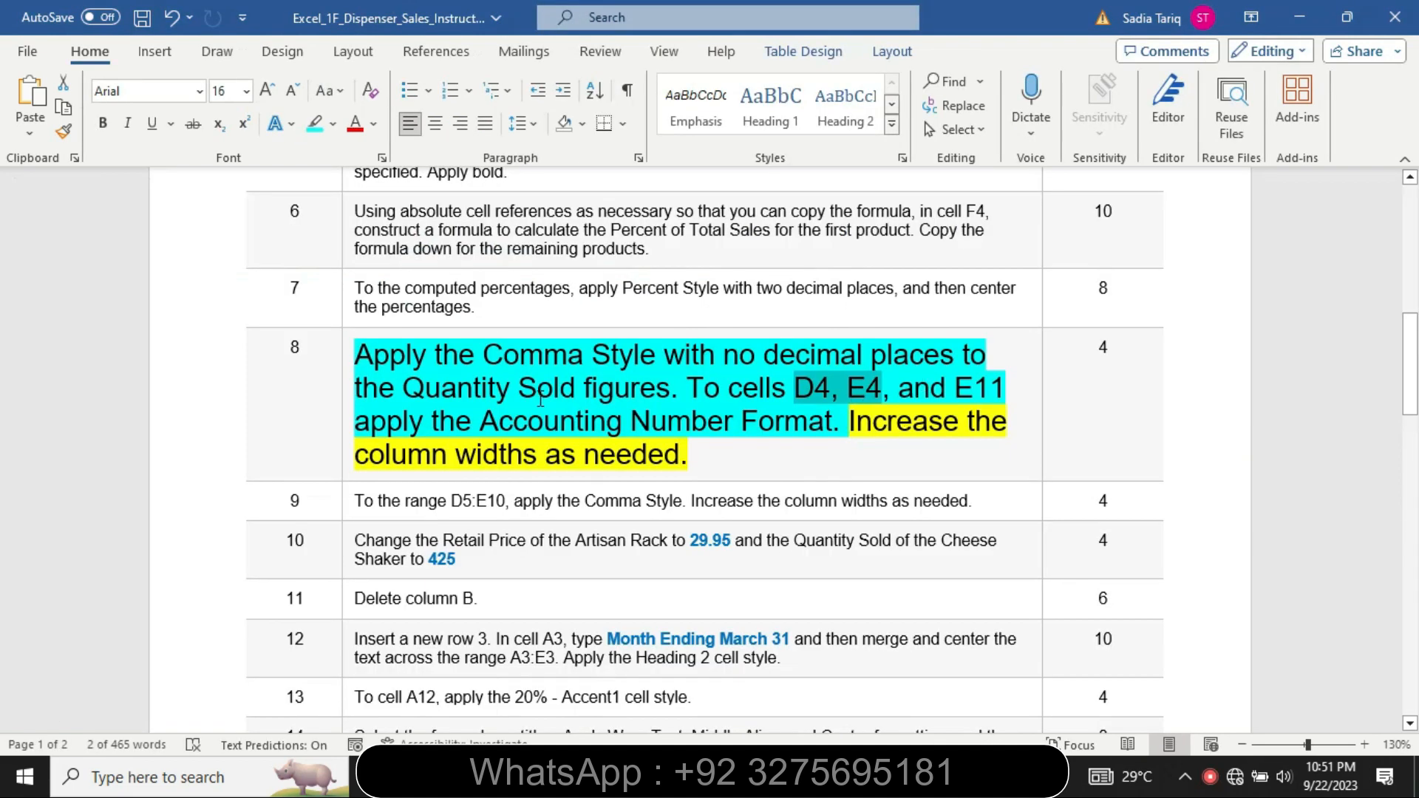
left_click_drag(512, 419, 739, 421)
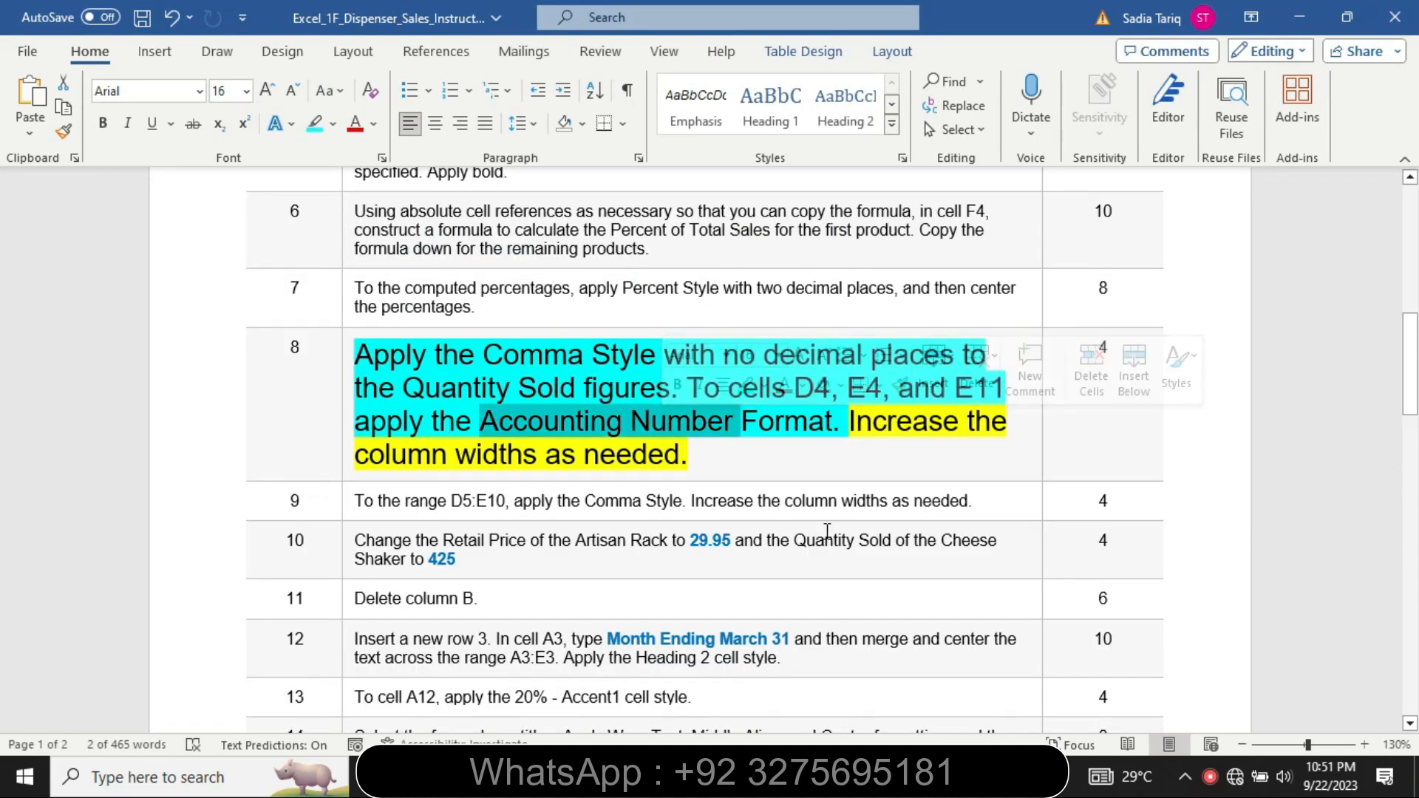
key("alt+Tab")
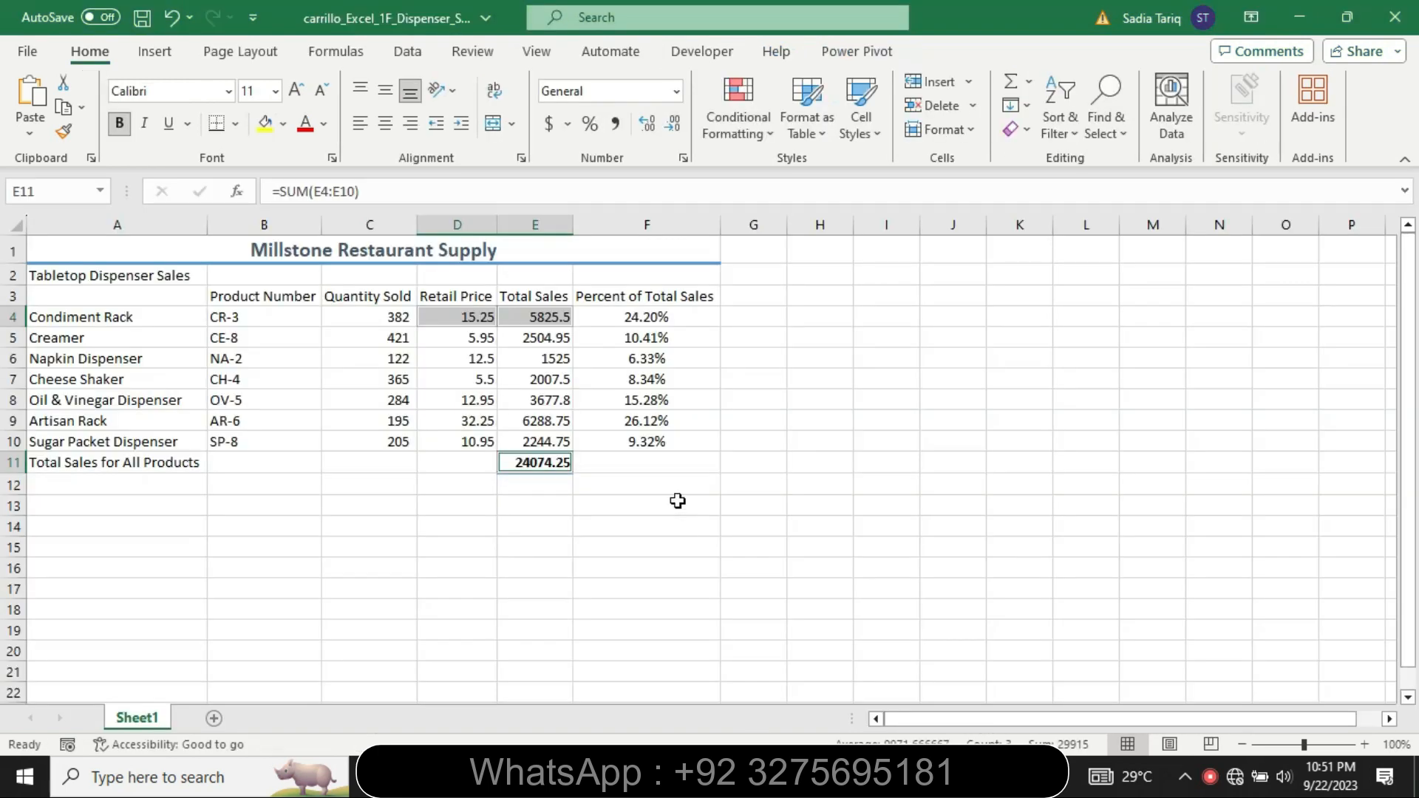
left_click(549, 123)
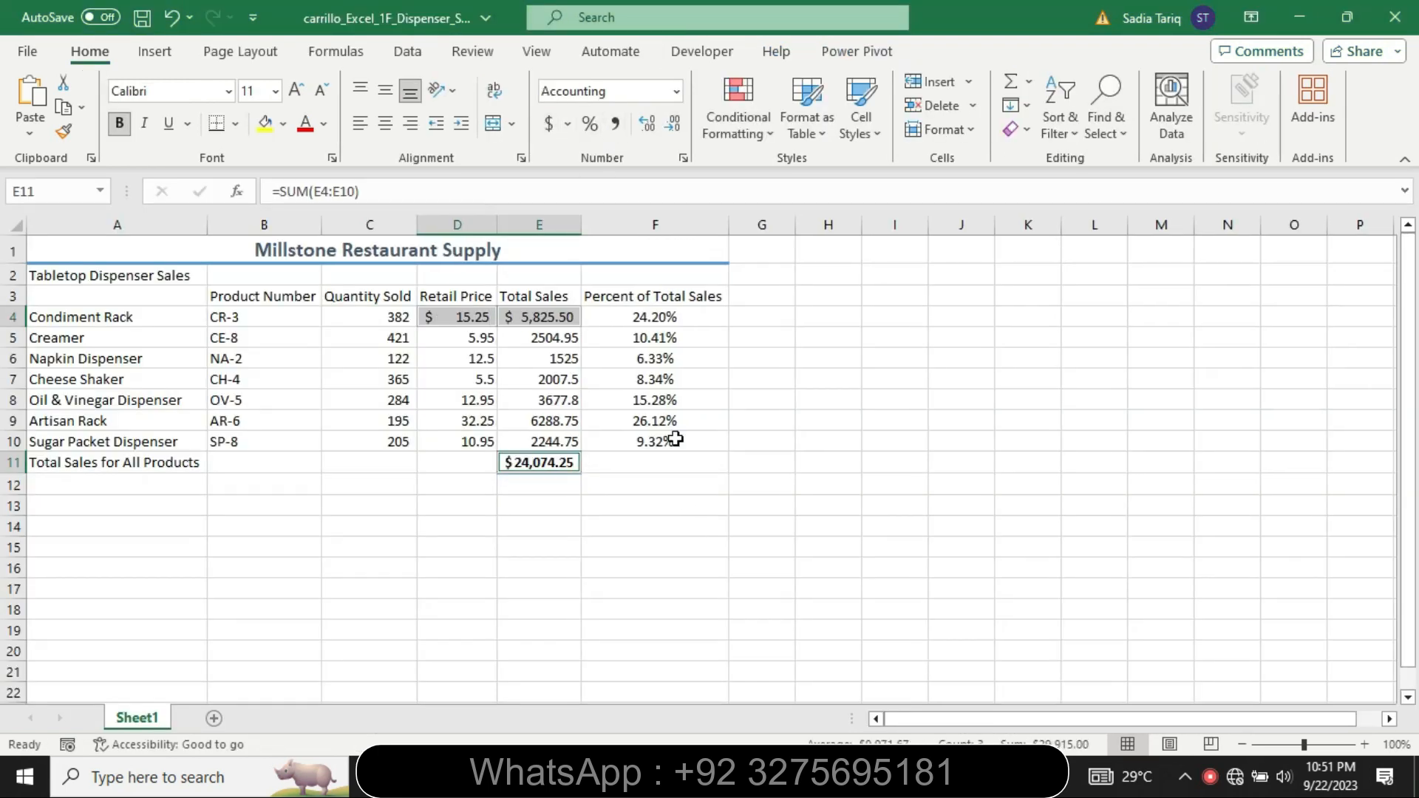
Recheck the column width instruction in Word and check the widths of columns D, E and F in the Excel workbook.
key("alt+Tab")
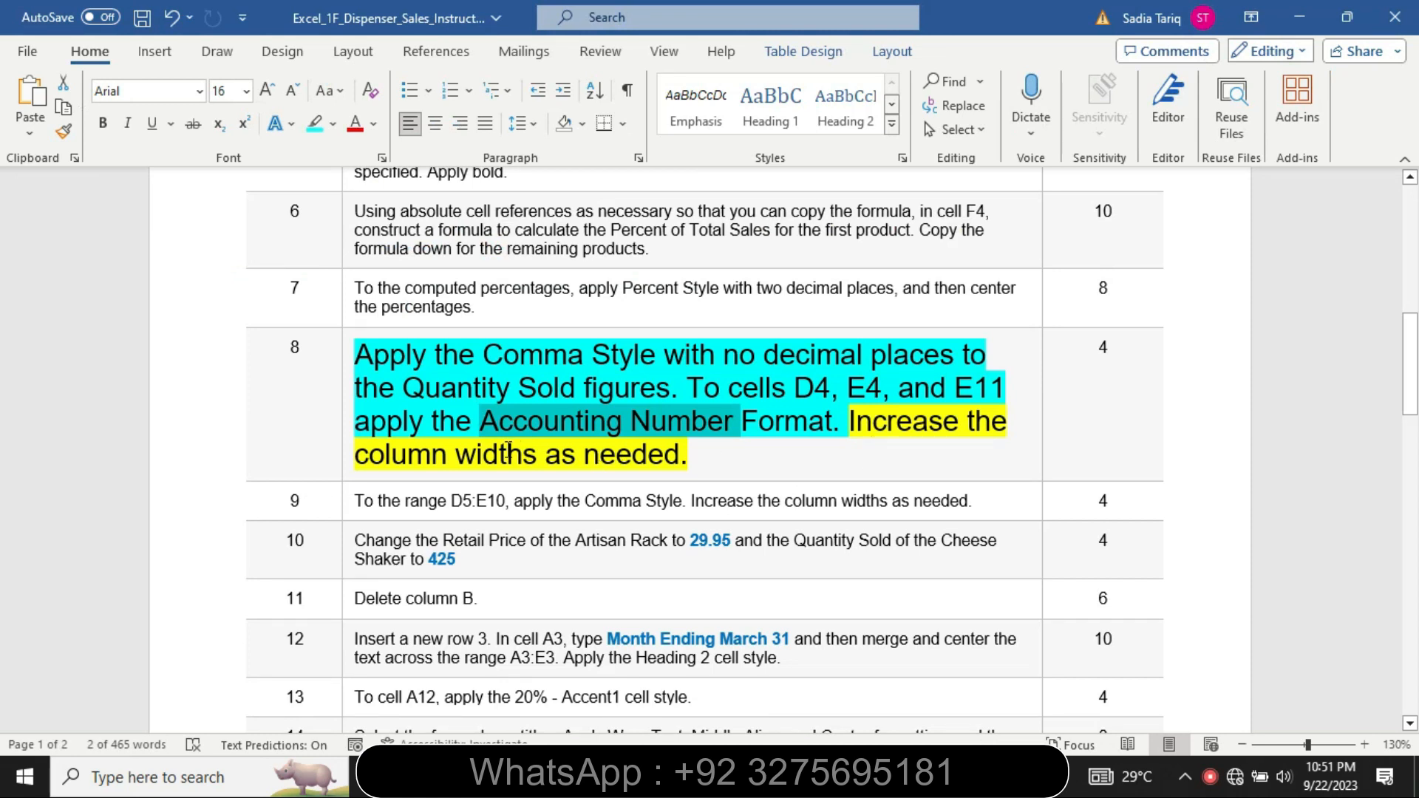
key("alt+Tab")
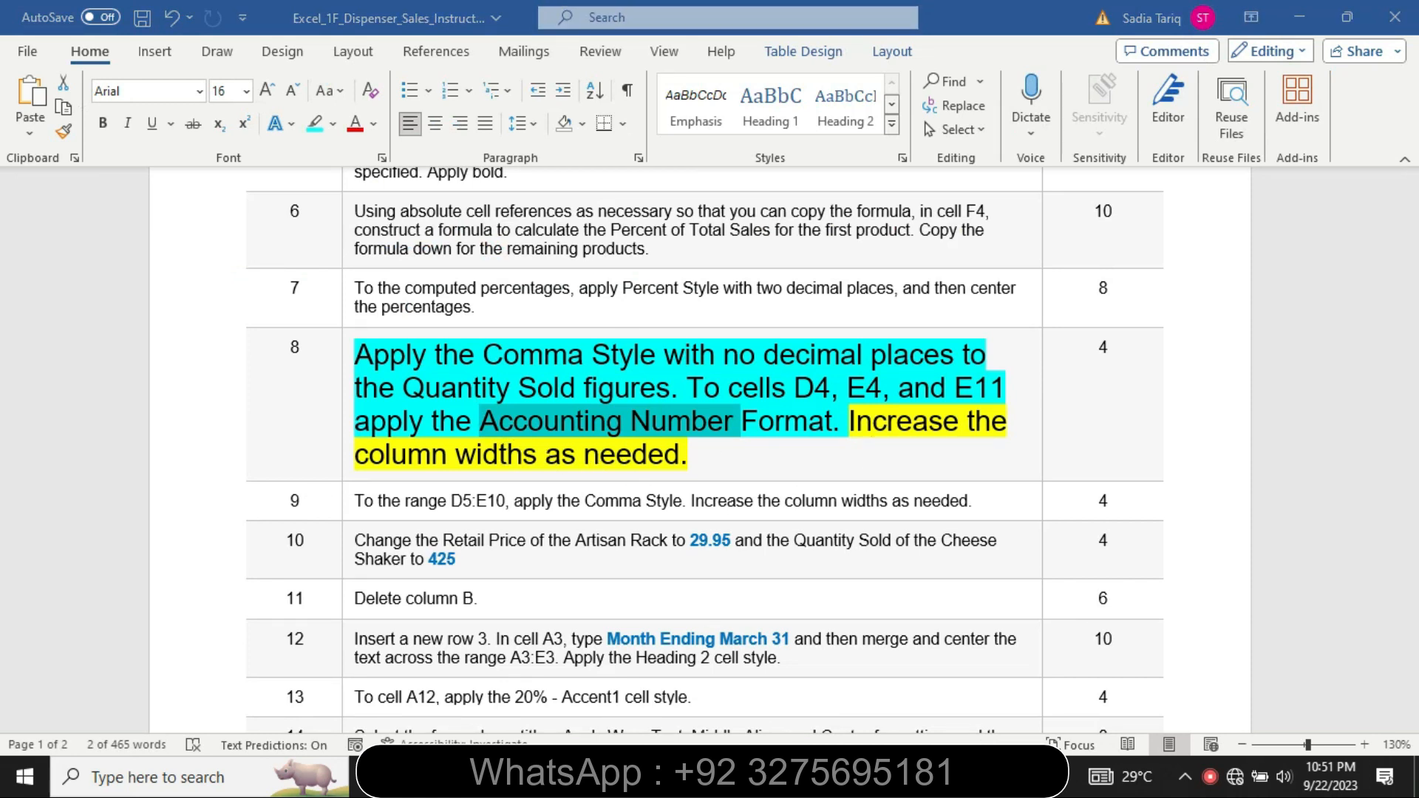
left_click(580, 221)
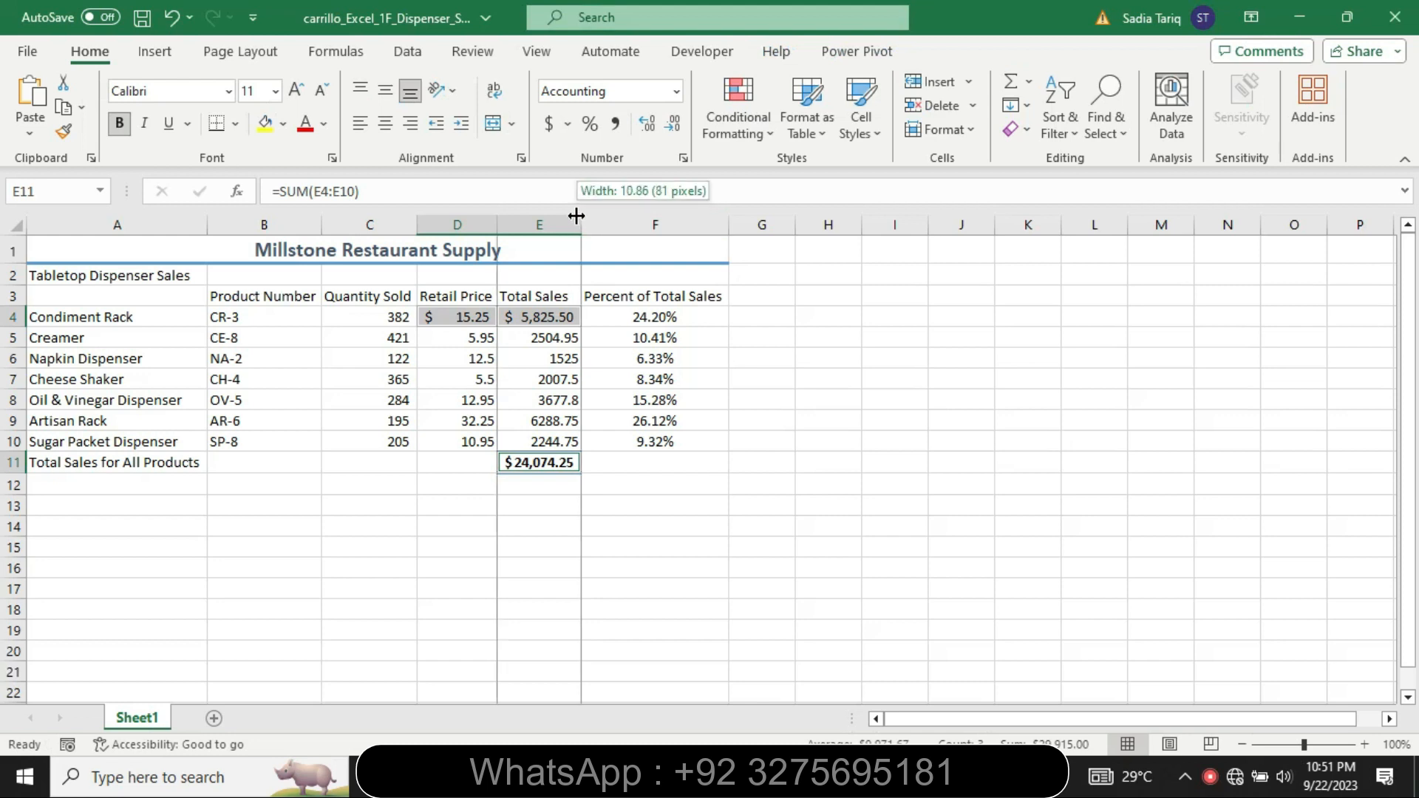
left_click(498, 234)
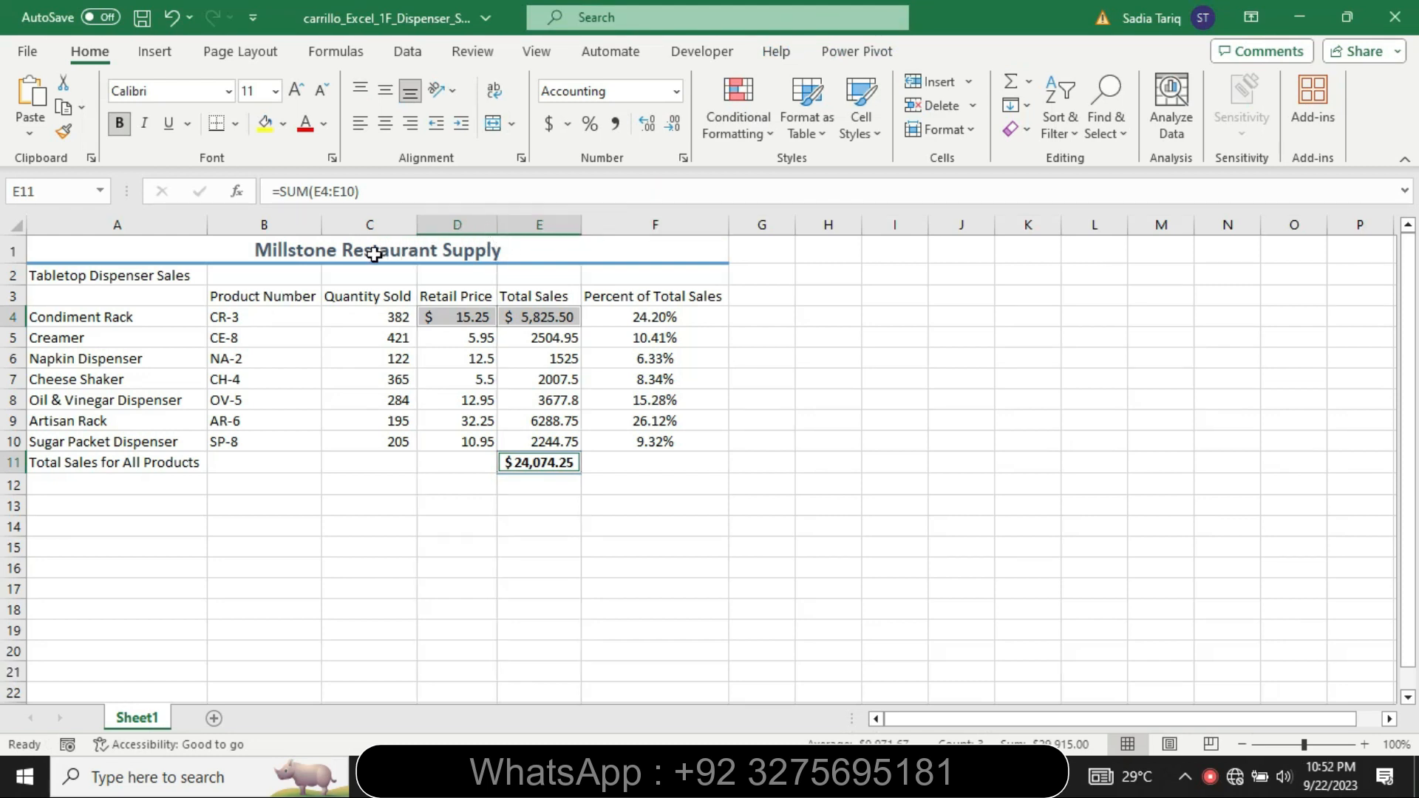
left_click(729, 226)
Switch to the Word instructions and reset the step 8 text to 9 pt with no highlight colour.
left_click(716, 777)
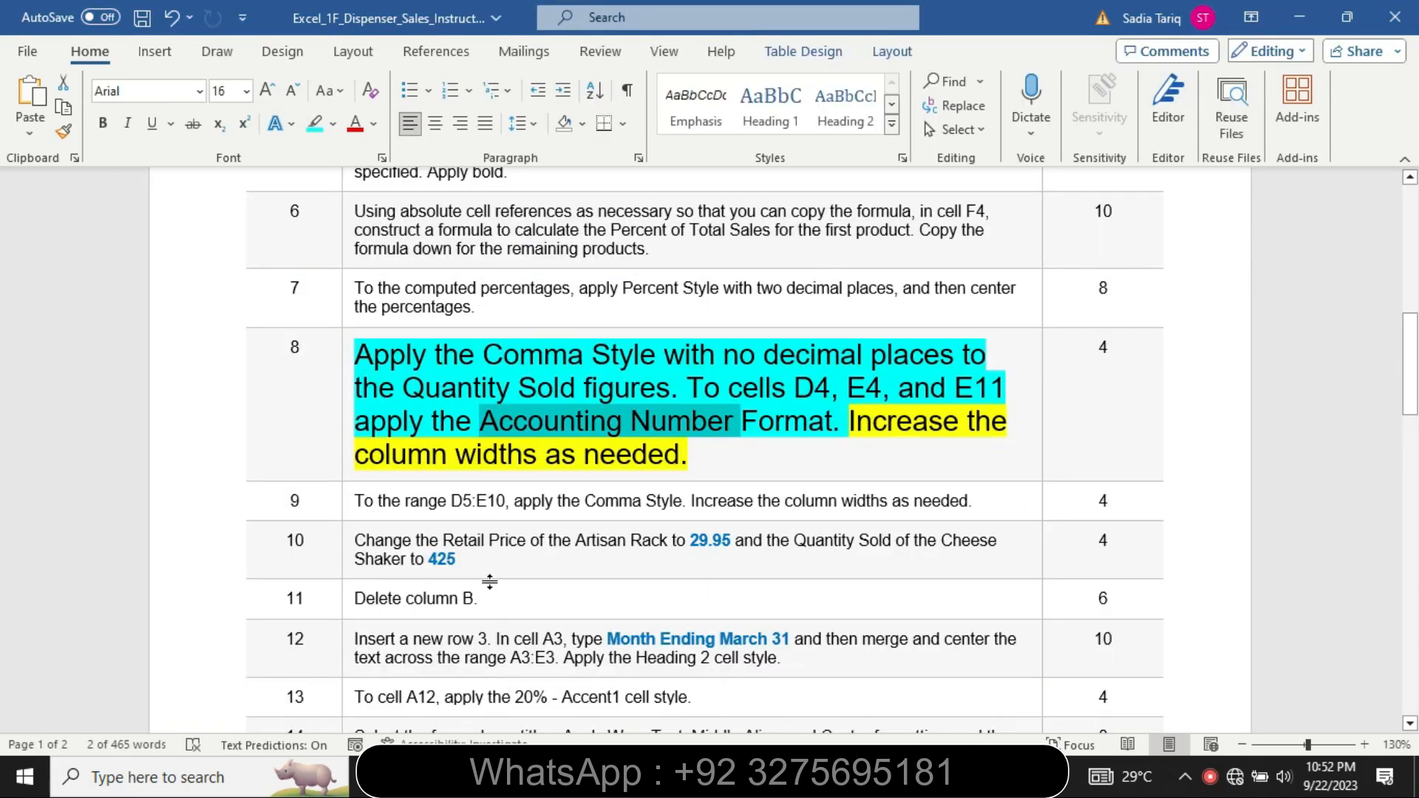
left_click(348, 479)
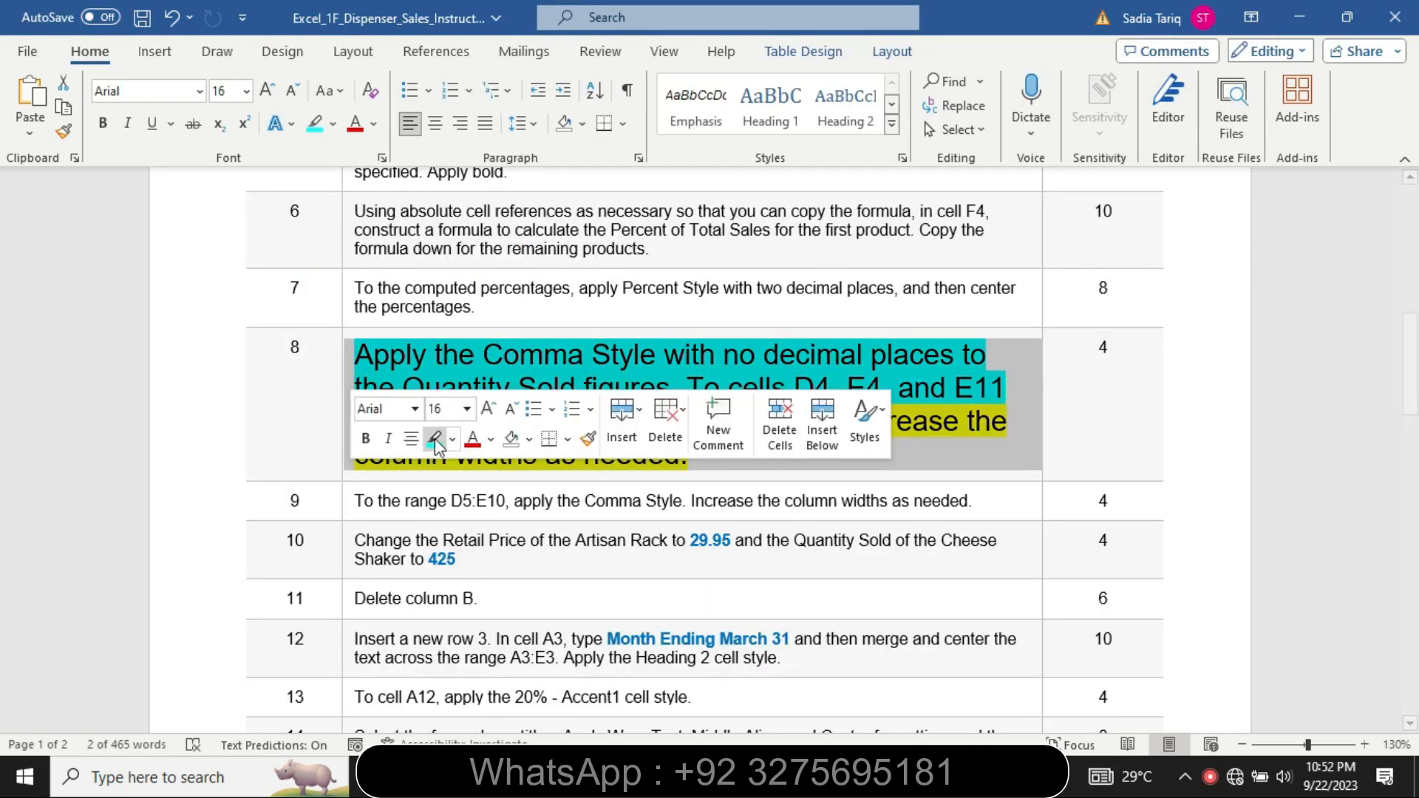
left_click(467, 409)
left_click(442, 48)
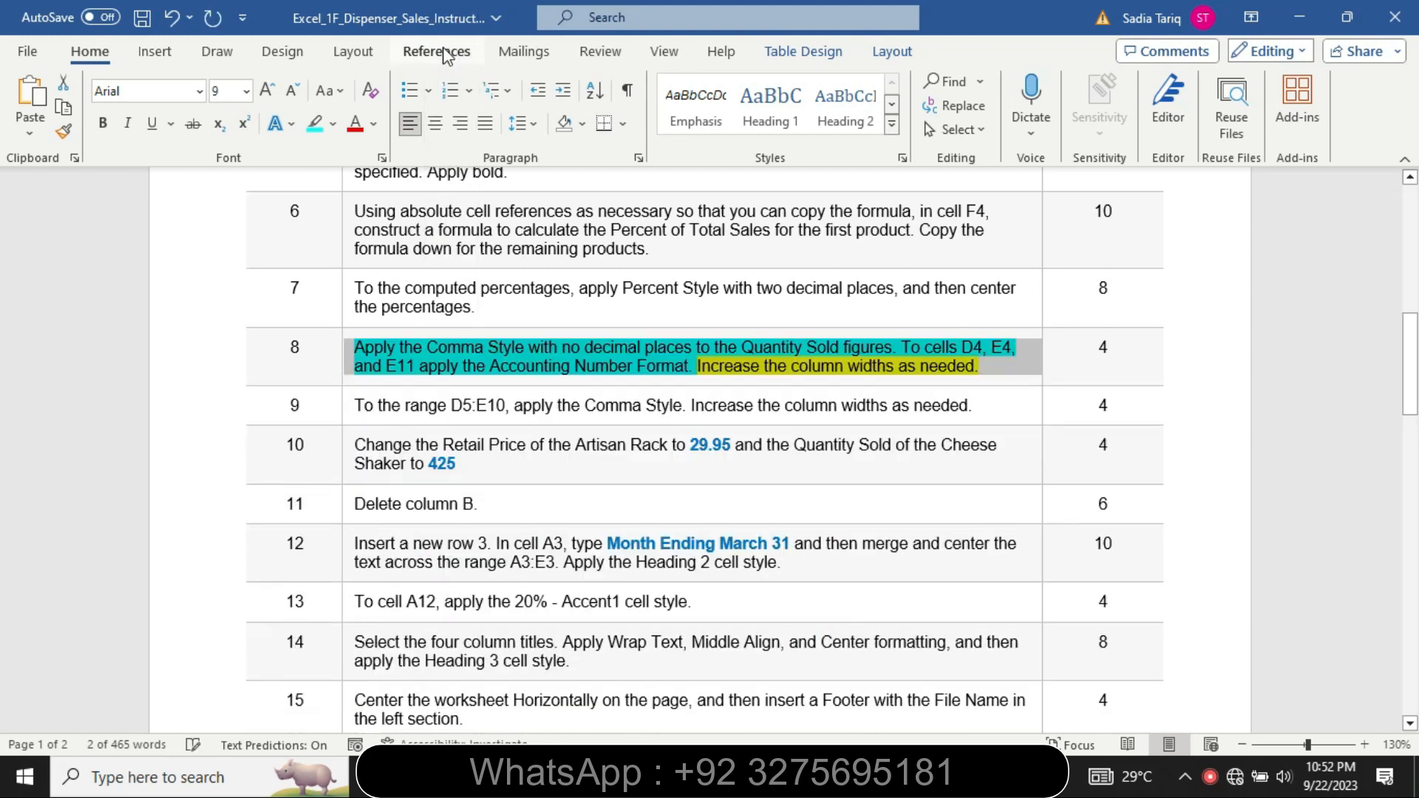
left_click(332, 124)
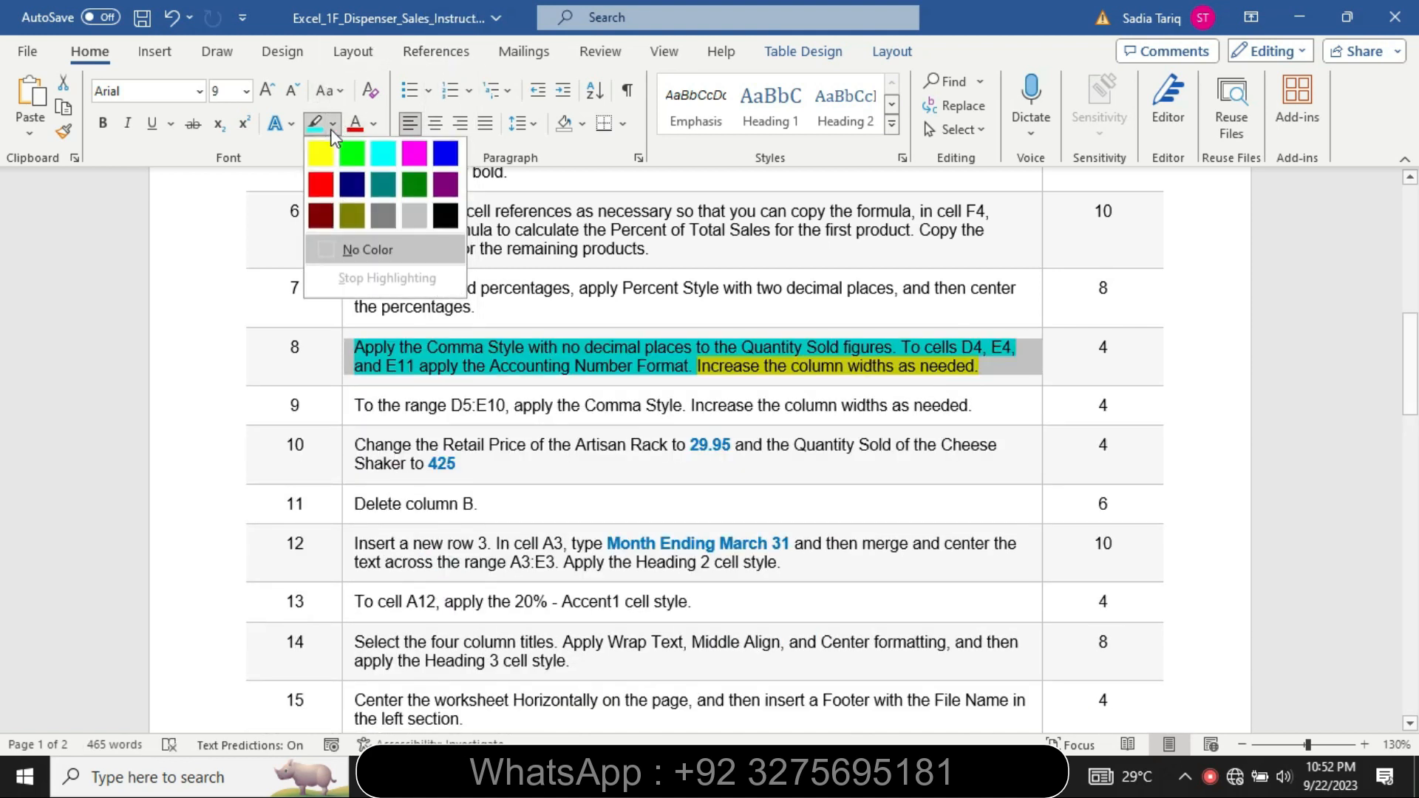
left_click(359, 250)
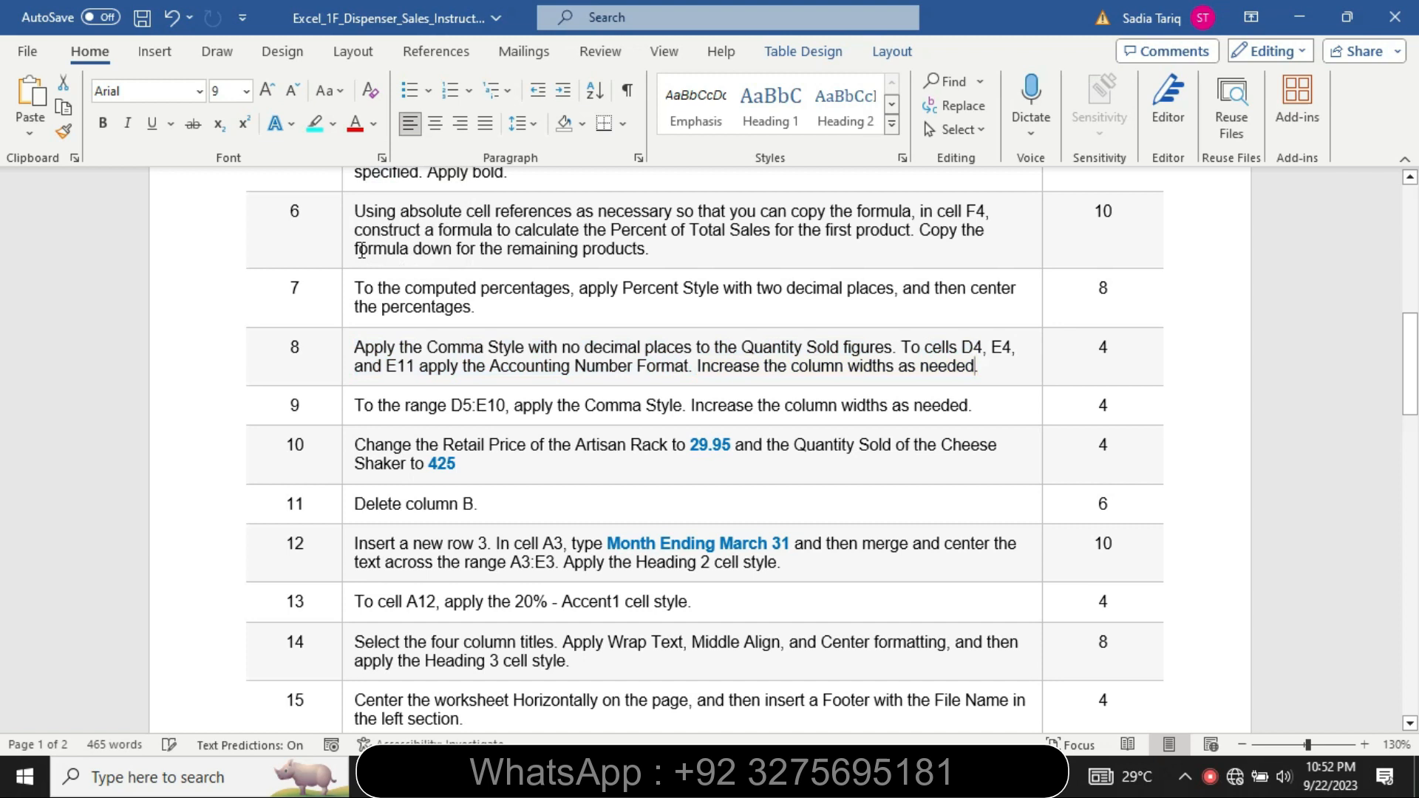
Set the step 9 instruction text to 16 pt and highlight it in turquoise.
left_click(347, 412)
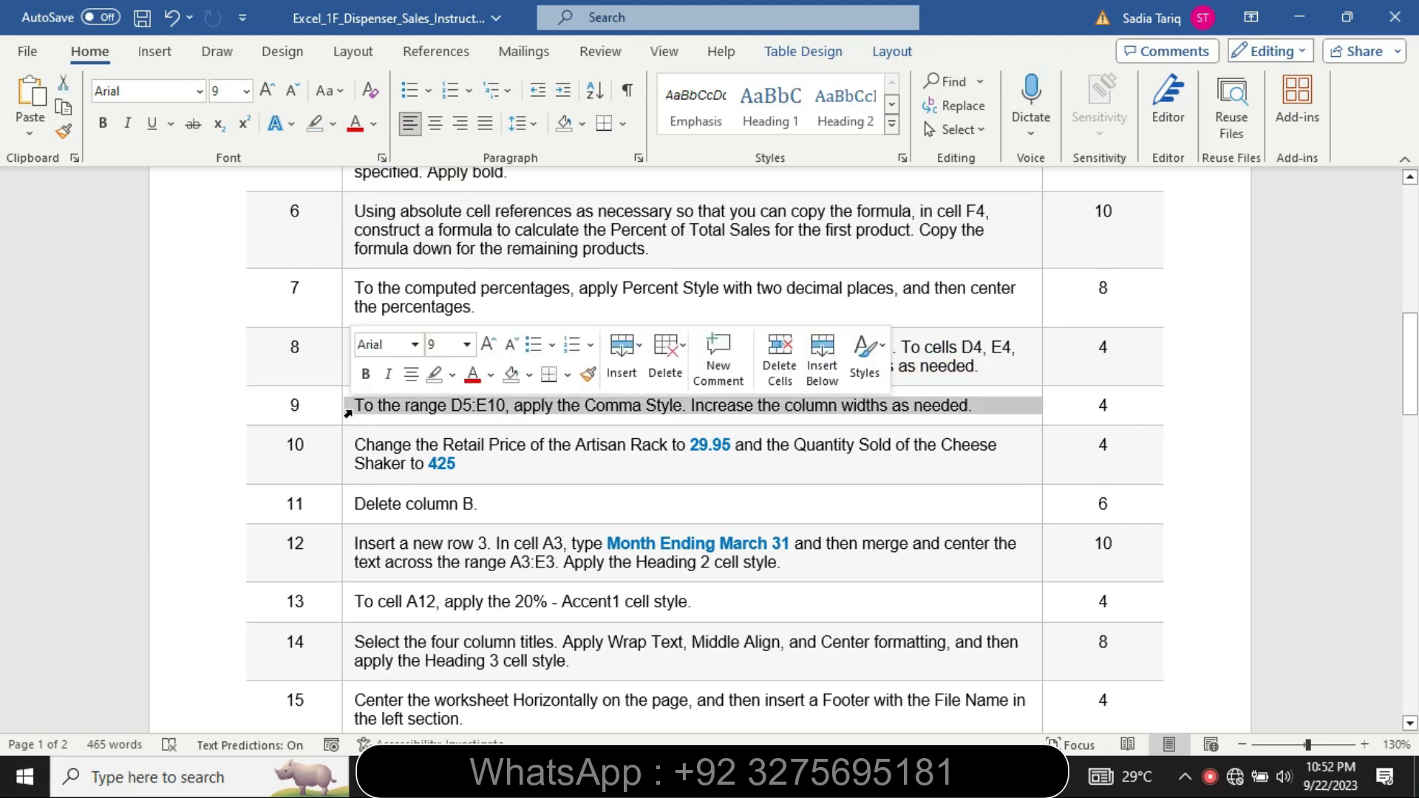
left_click(467, 345)
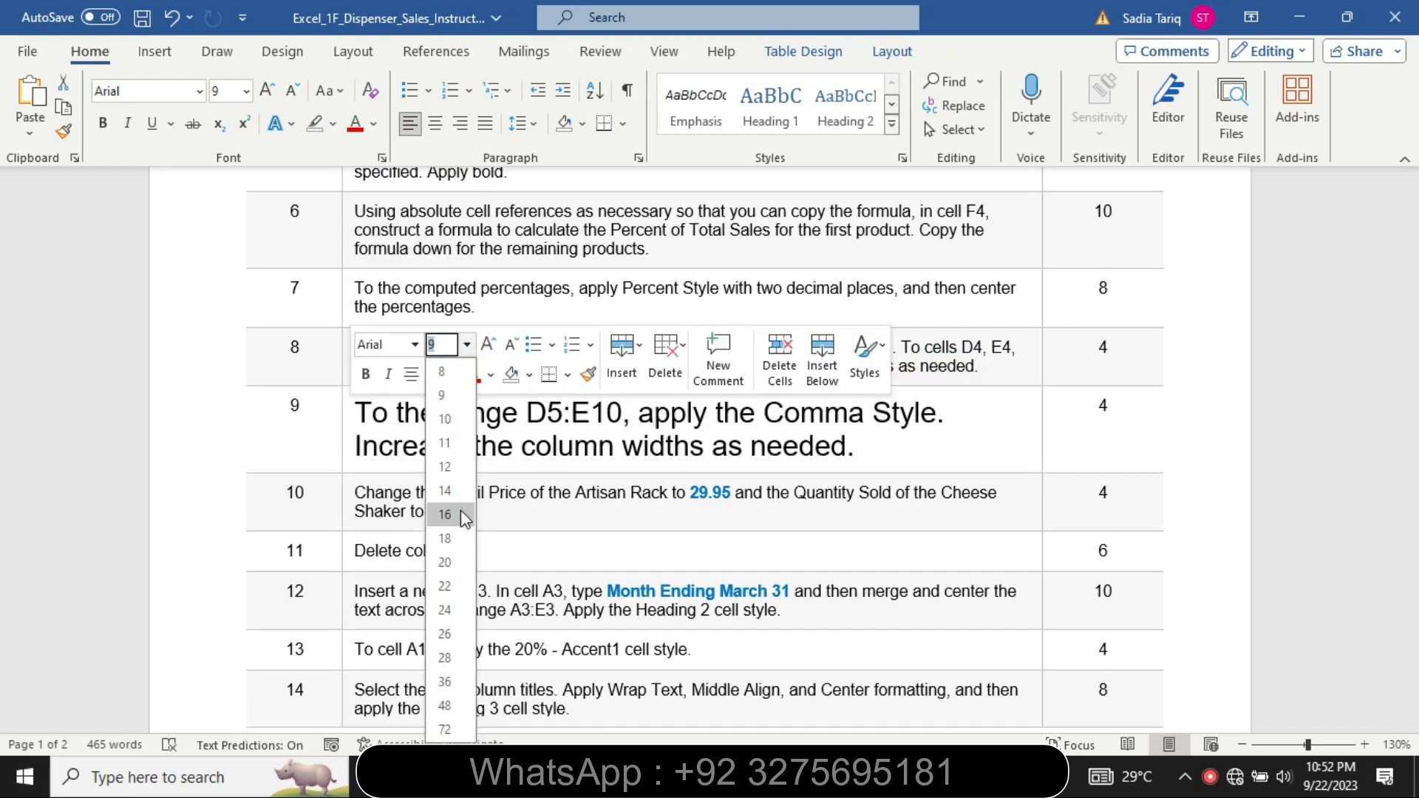
left_click(444, 515)
left_click(453, 375)
left_click(440, 405)
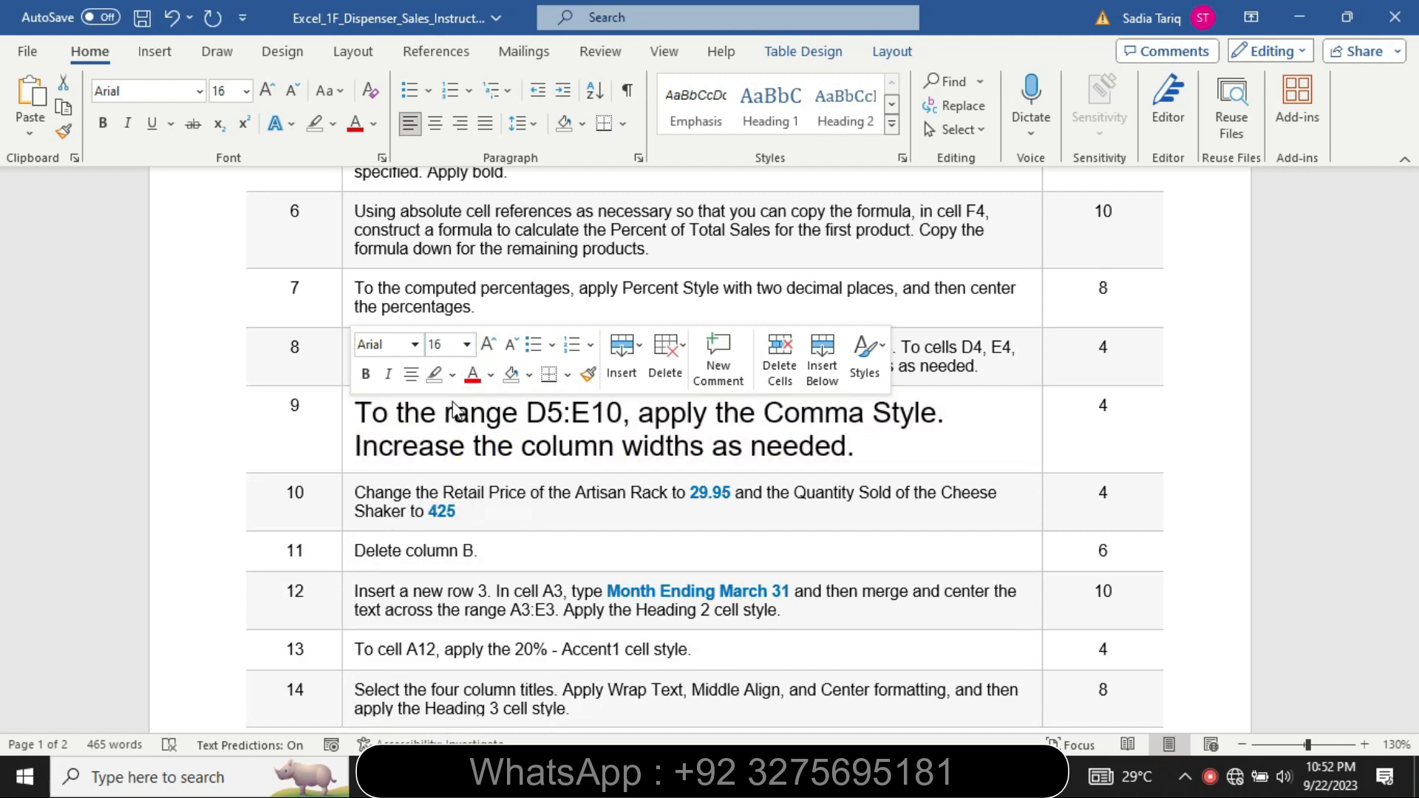
left_click(436, 413)
left_click_drag(370, 412, 915, 447)
left_click(907, 412)
left_click(953, 444)
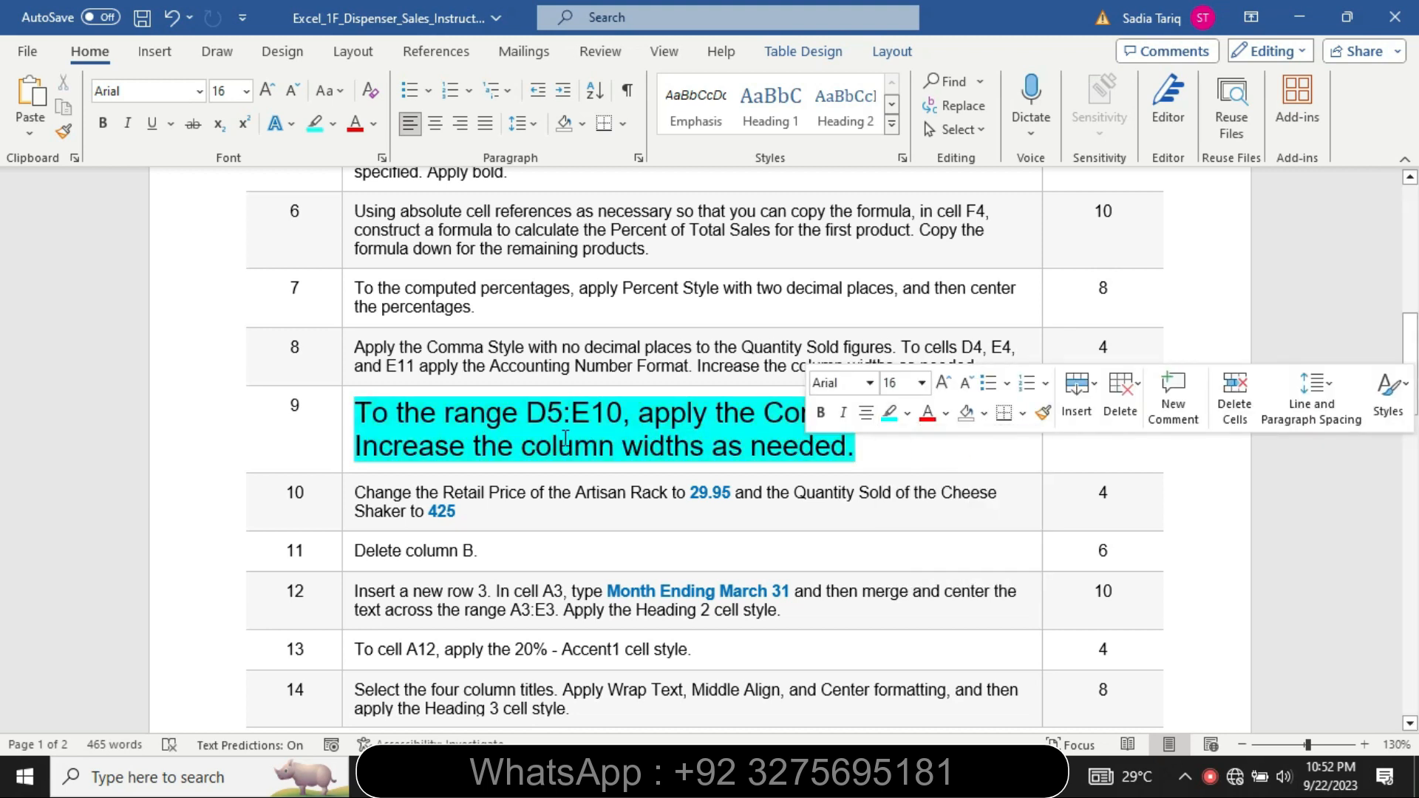
Following step 9 in the Word instructions, switch to the Excel workbook and apply the Comma Style to the range D5:E10.
left_click_drag(622, 413, 527, 414)
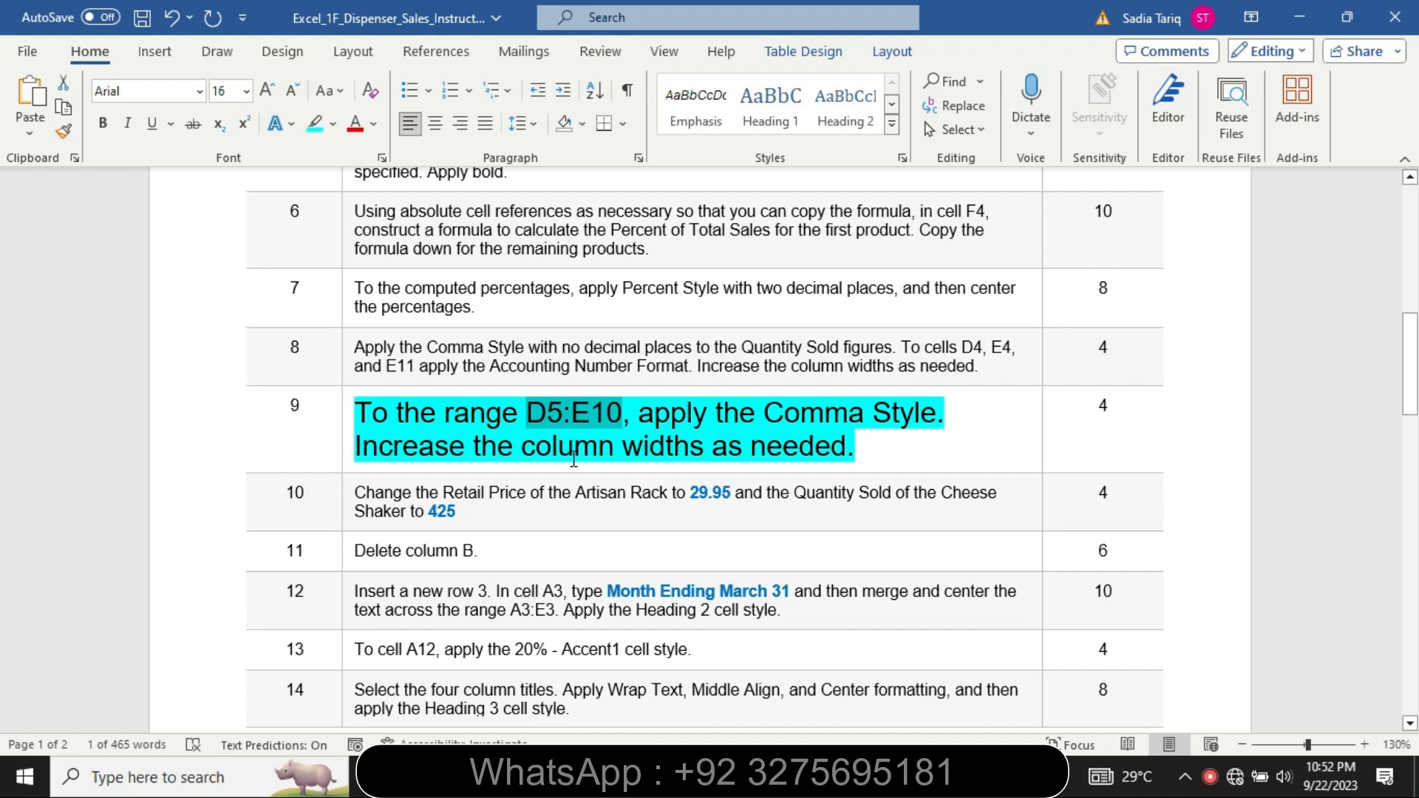
left_click(788, 775)
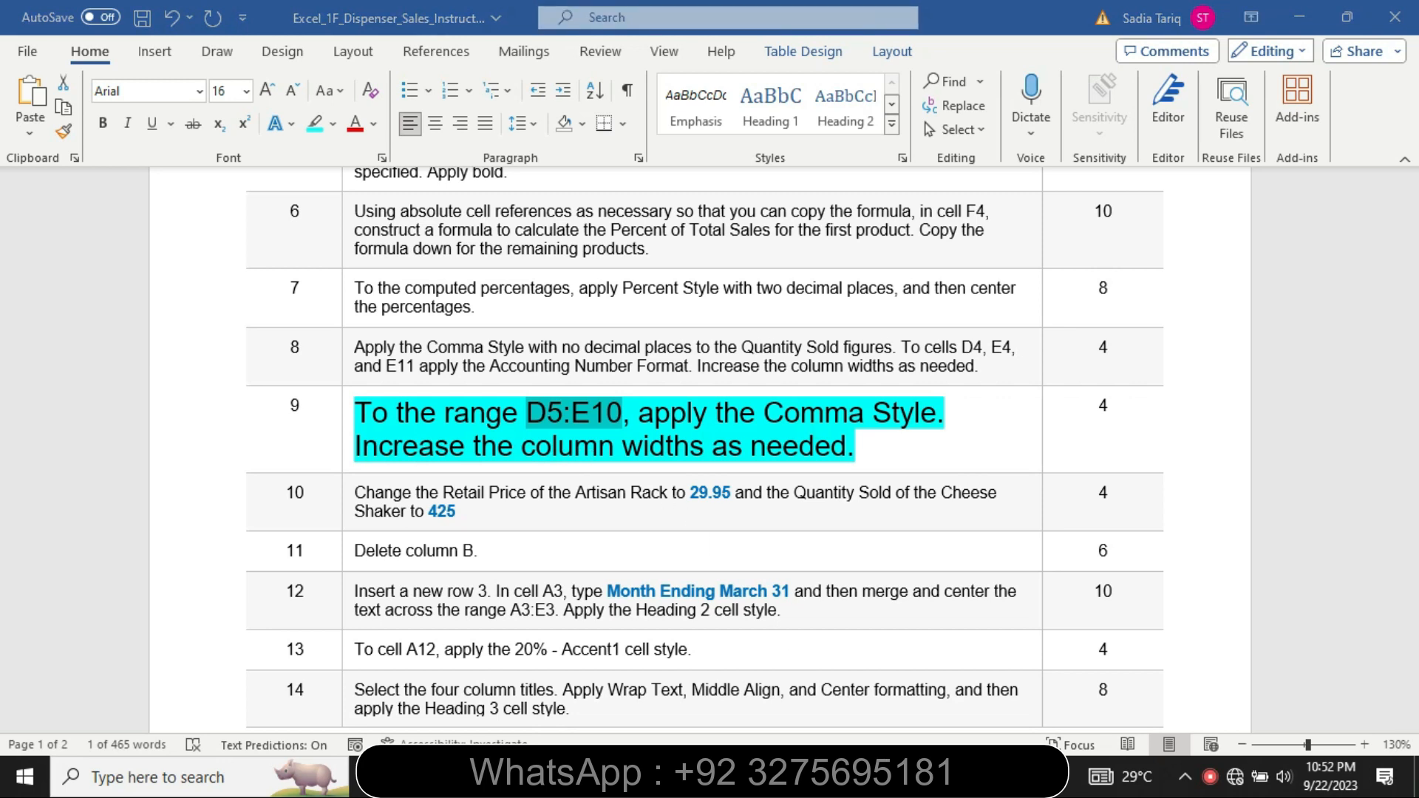
left_click(59, 184)
key("BackSpace")
type("D5:E10")
key("Return")
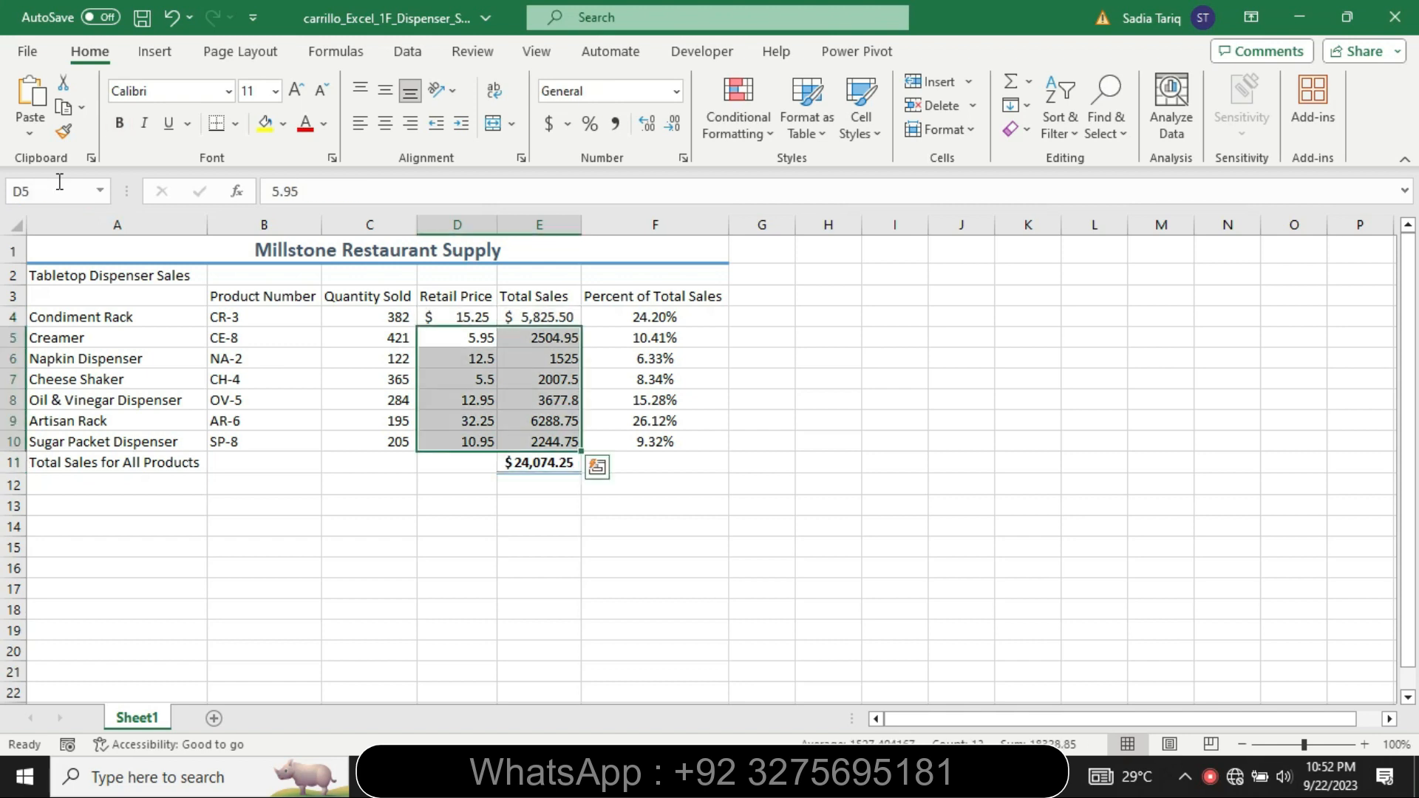
left_click(615, 124)
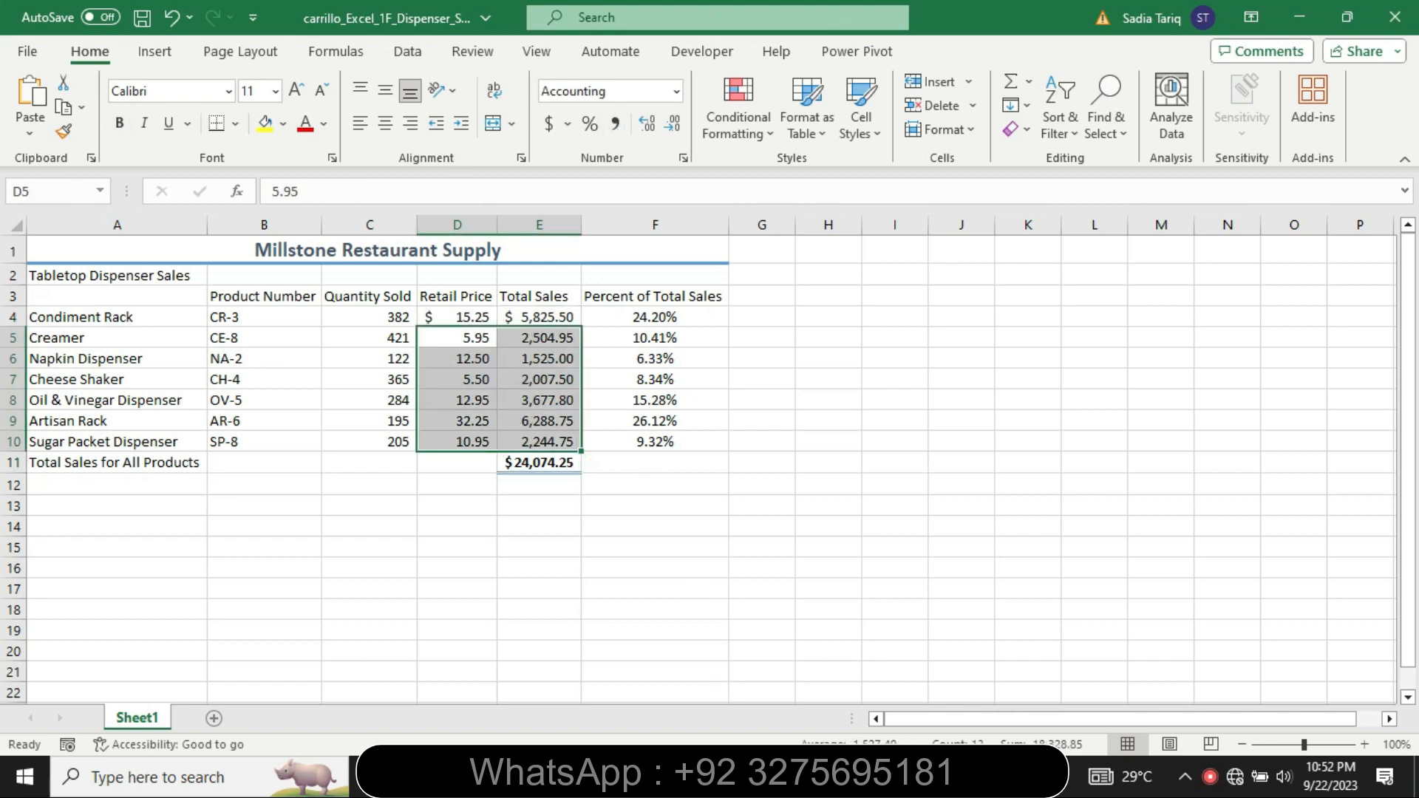
key("alt+Tab")
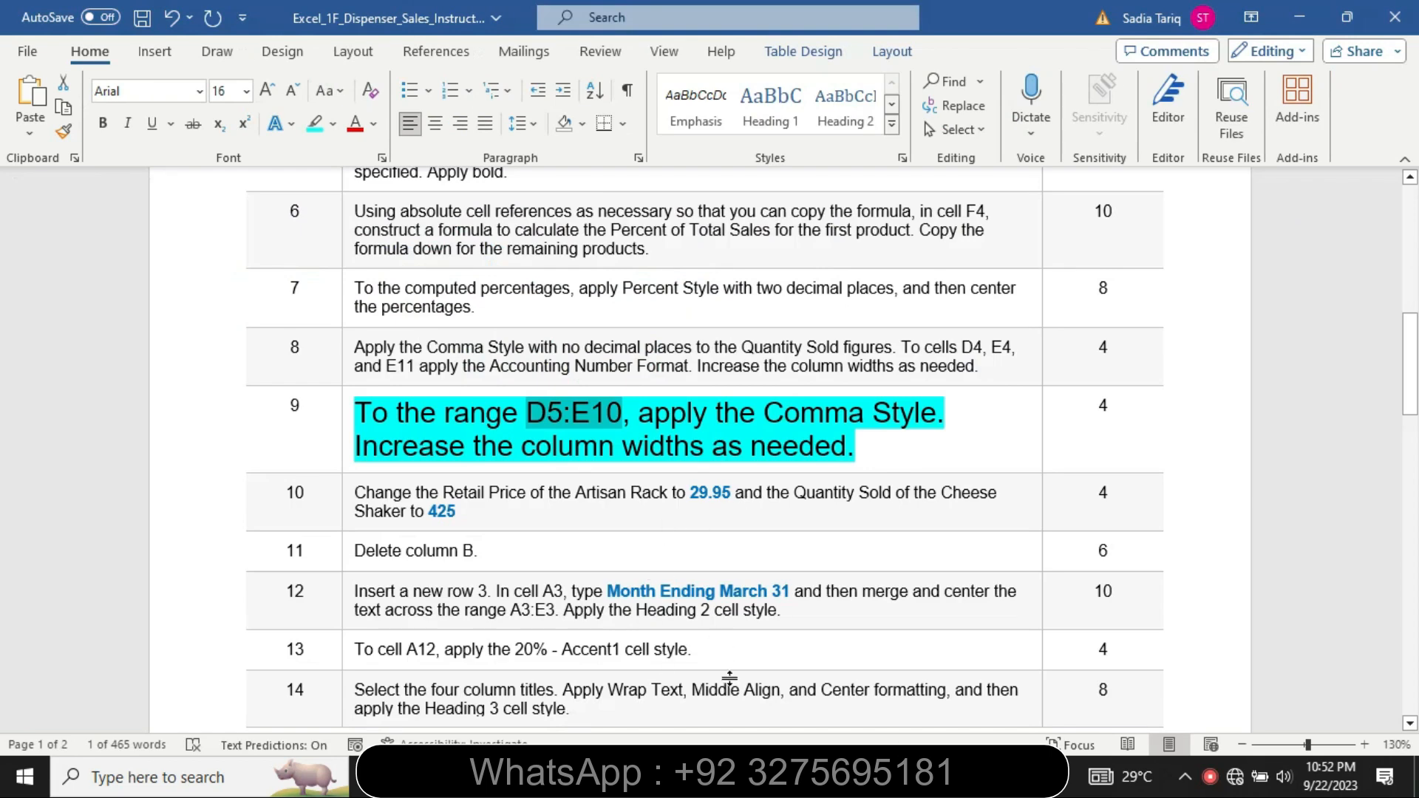
key("alt+Tab")
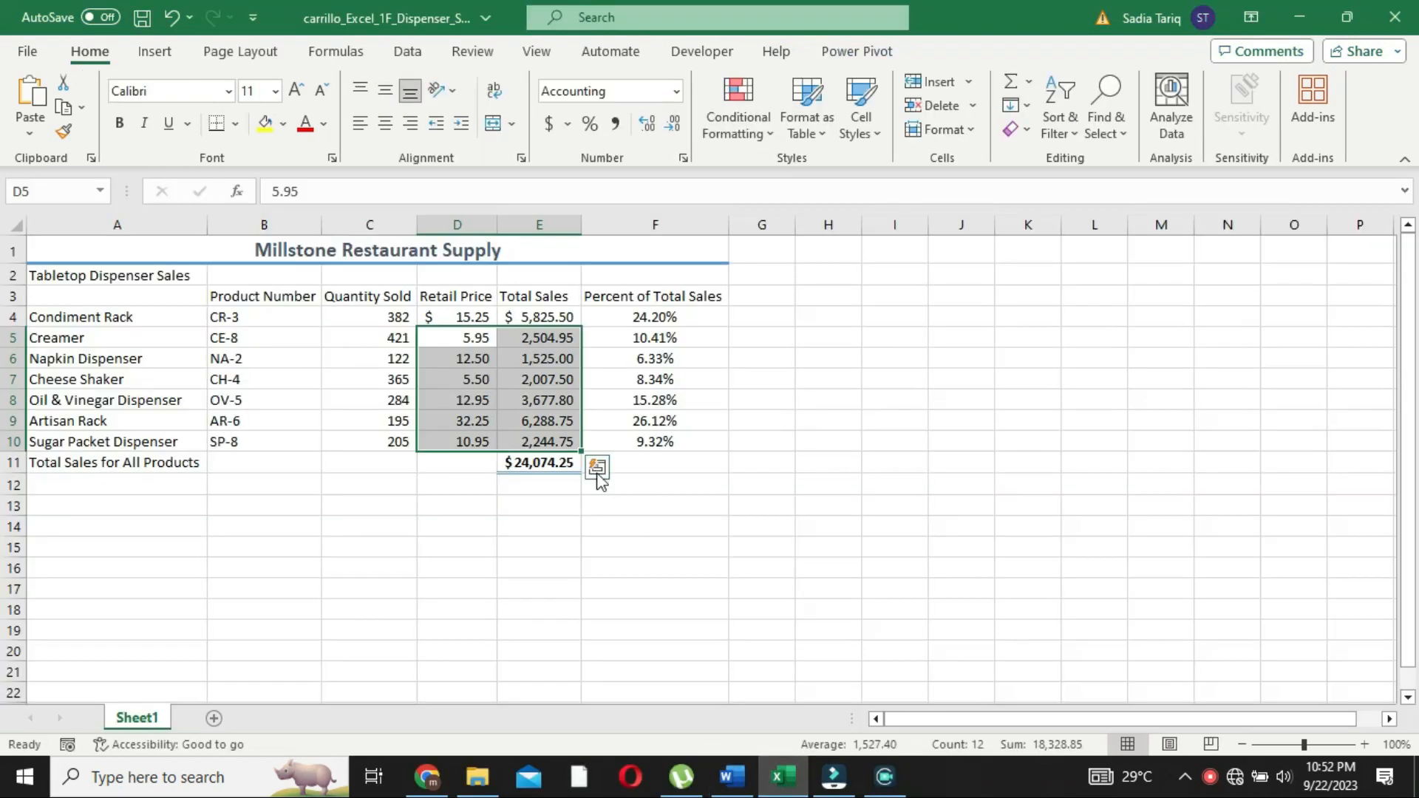